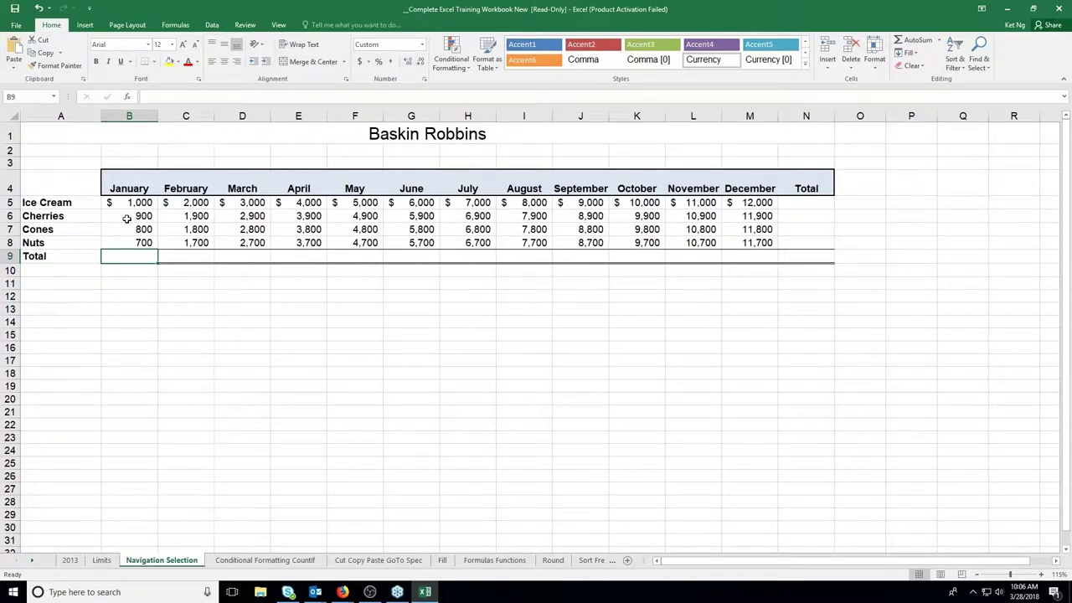
Enter January's total in B9 as a formula of literal amounts, =1000+900+800+700.
left_click(137, 205)
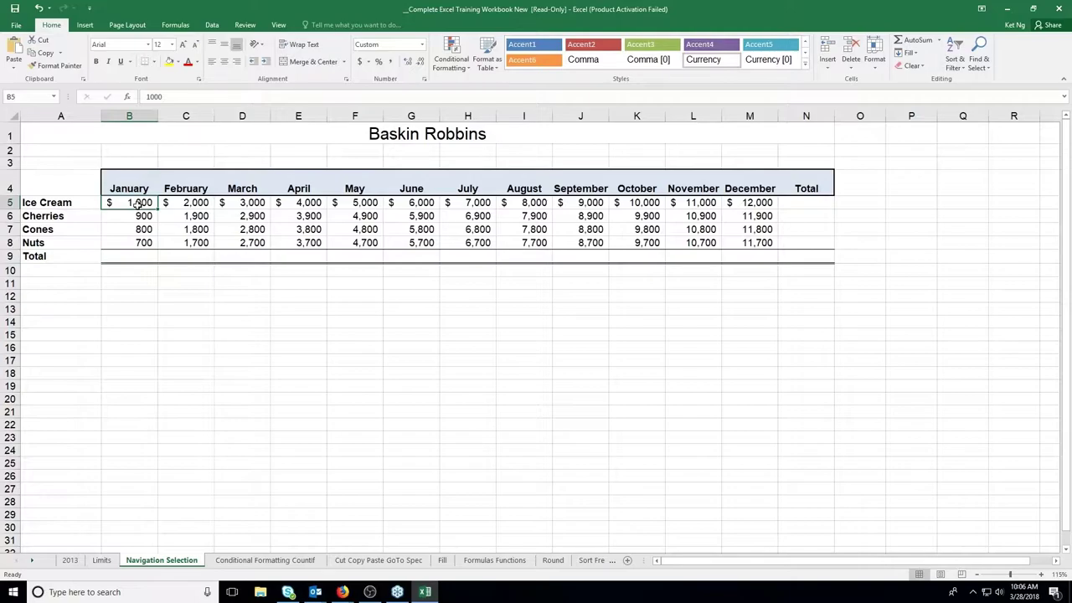
left_click(60, 199)
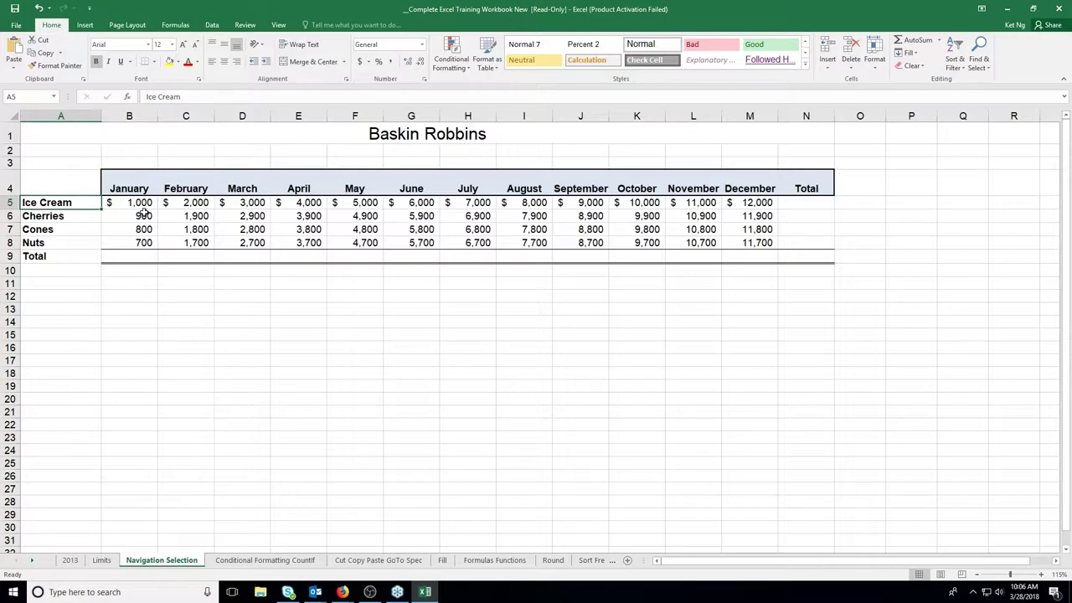
left_click(134, 256)
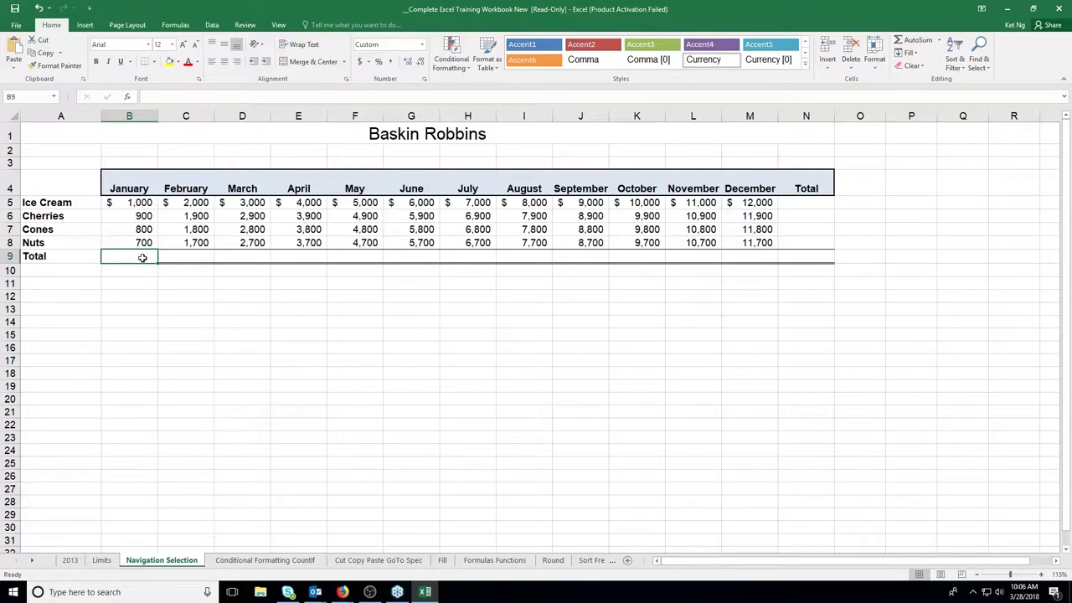
type("=")
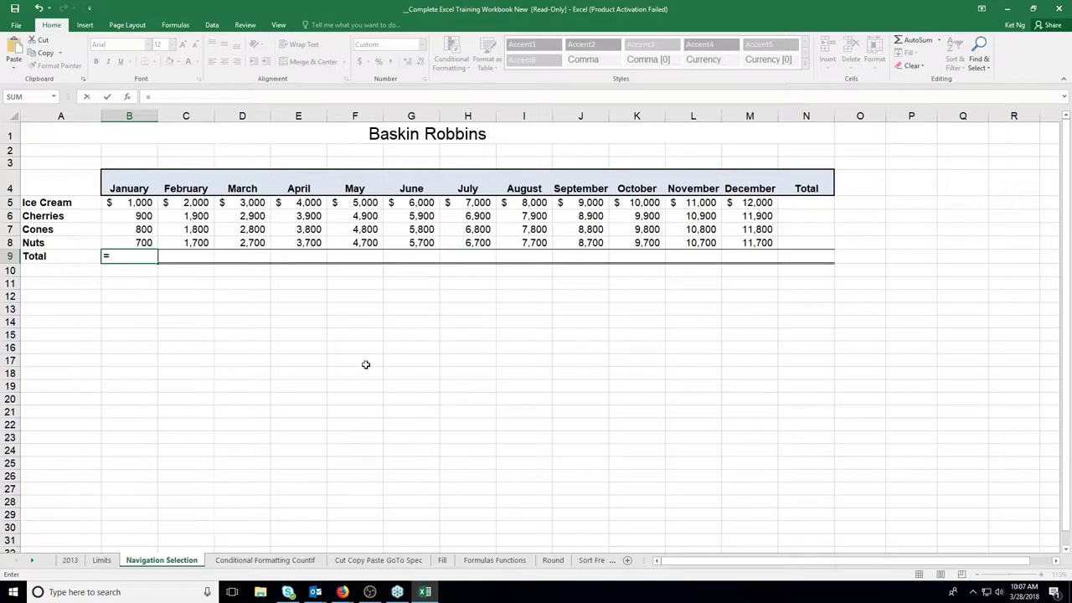
type("1000+900+")
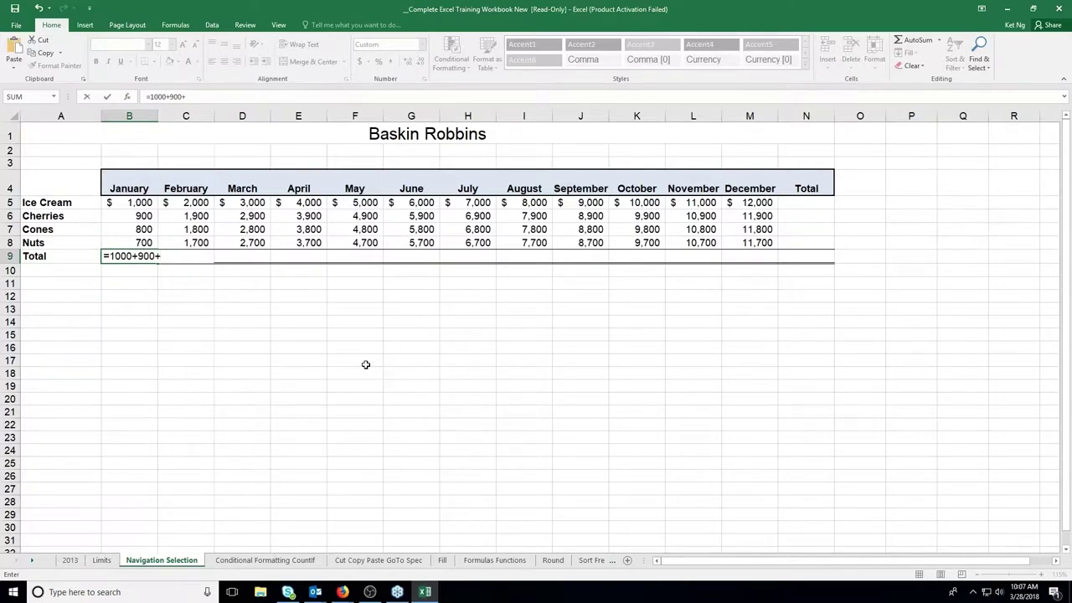
type("800+700")
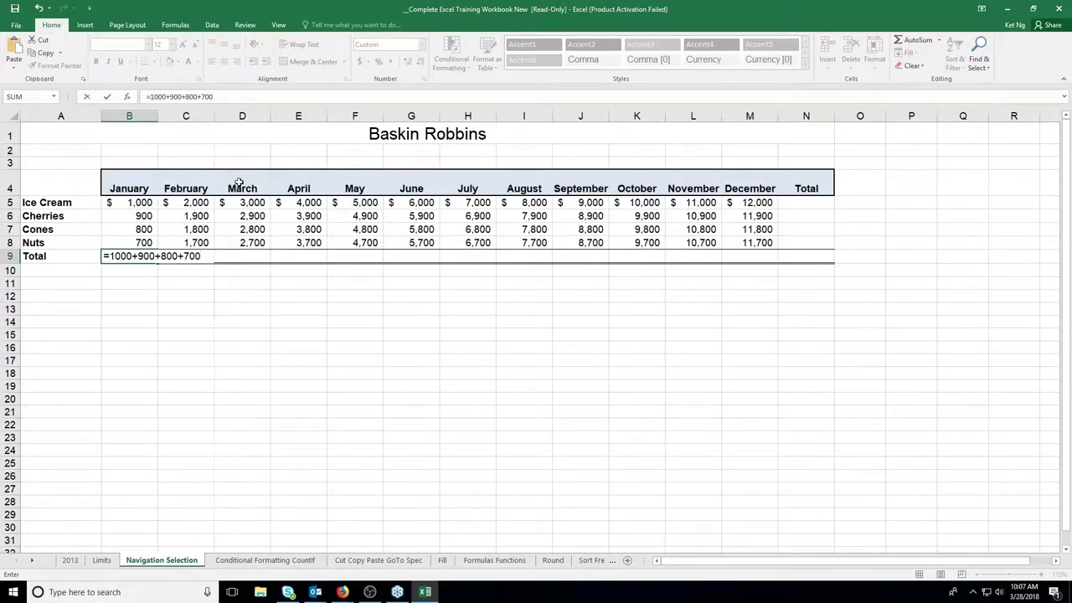
left_click(107, 98)
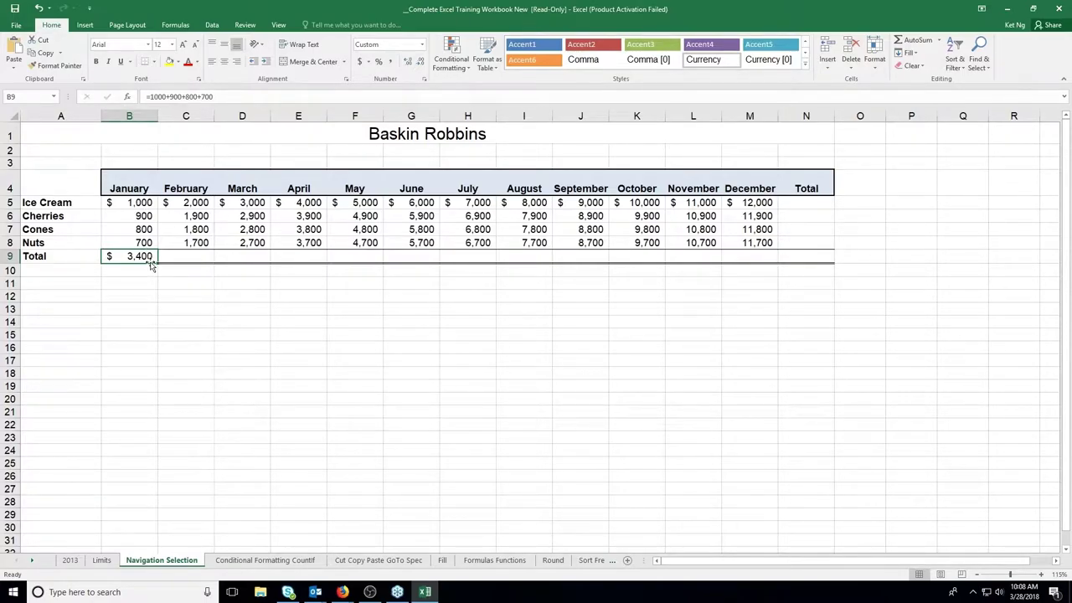
Change January's Ice Cream amount in B5 to 2000.
left_click(132, 204)
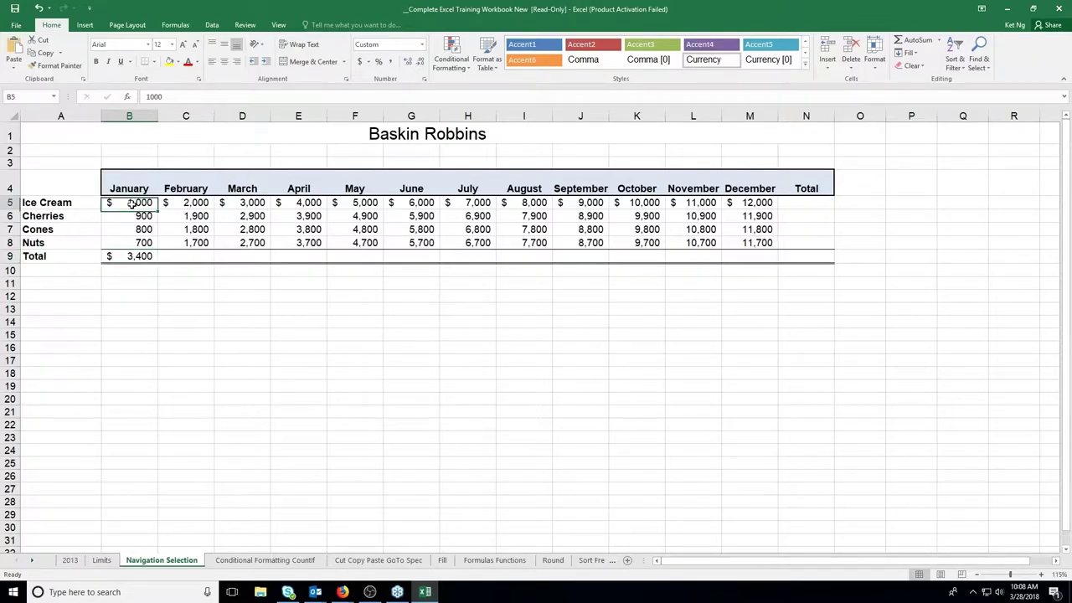
left_click(145, 97)
left_click(145, 97)
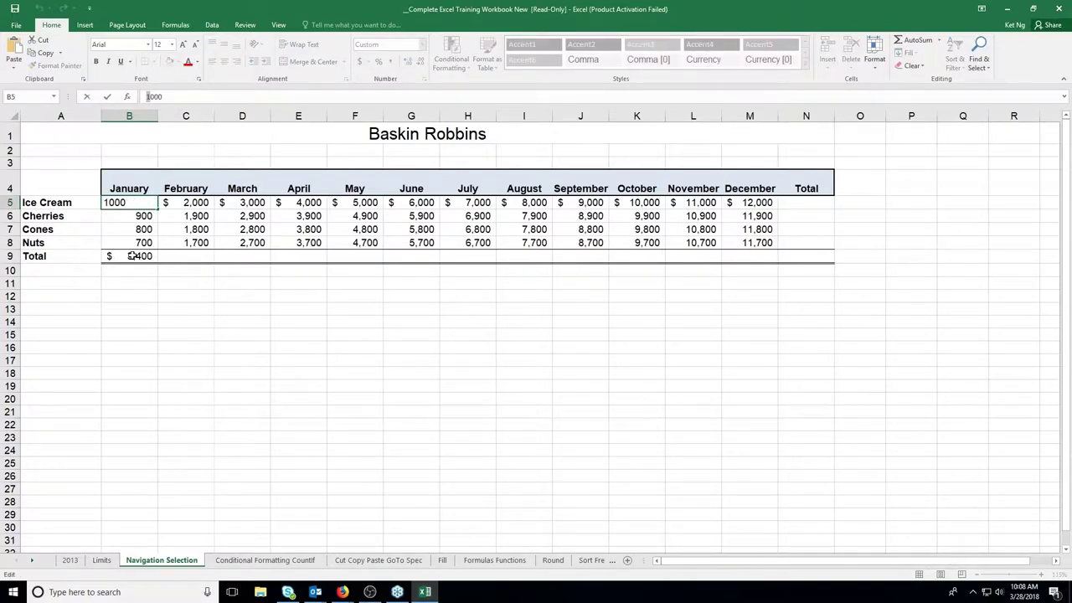
key("Delete")
type("2")
key("Return")
Edit January's total formula in B9 so it reads =2000+900+800+700.
left_click(136, 256)
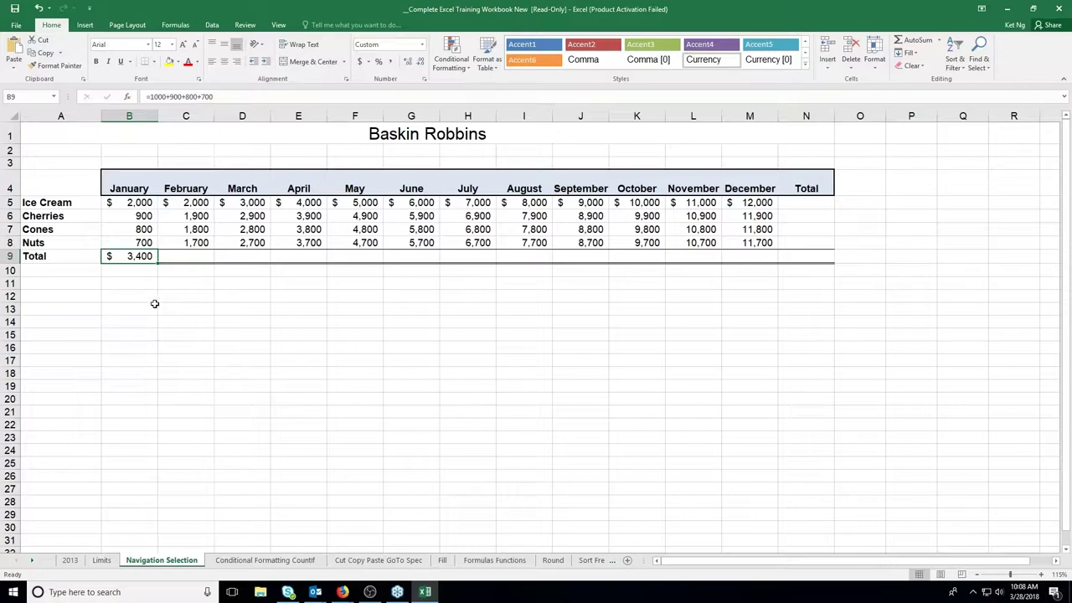
left_click(152, 96)
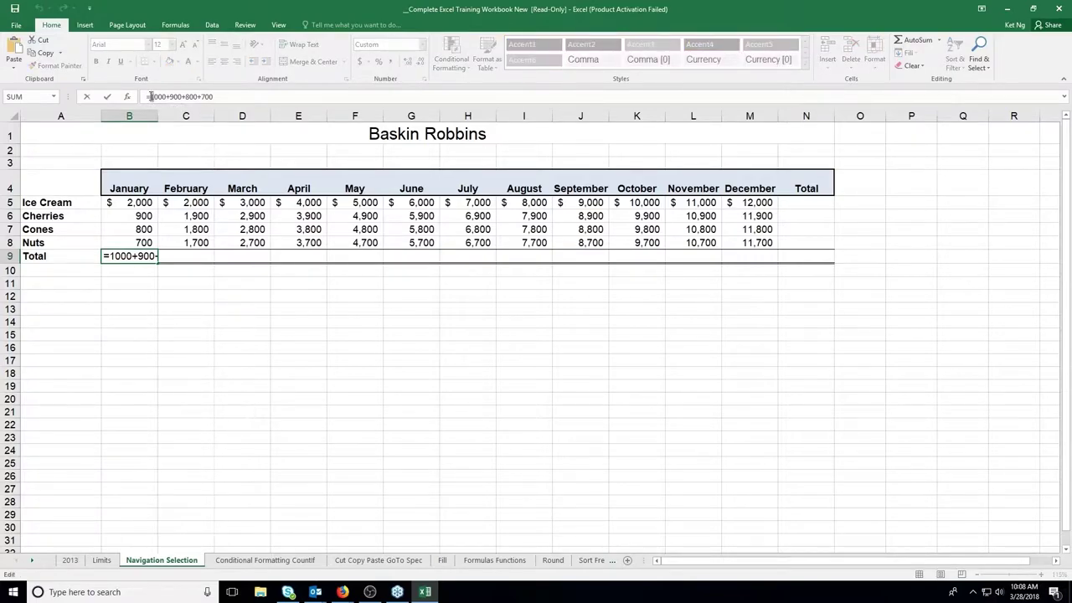
key("Return")
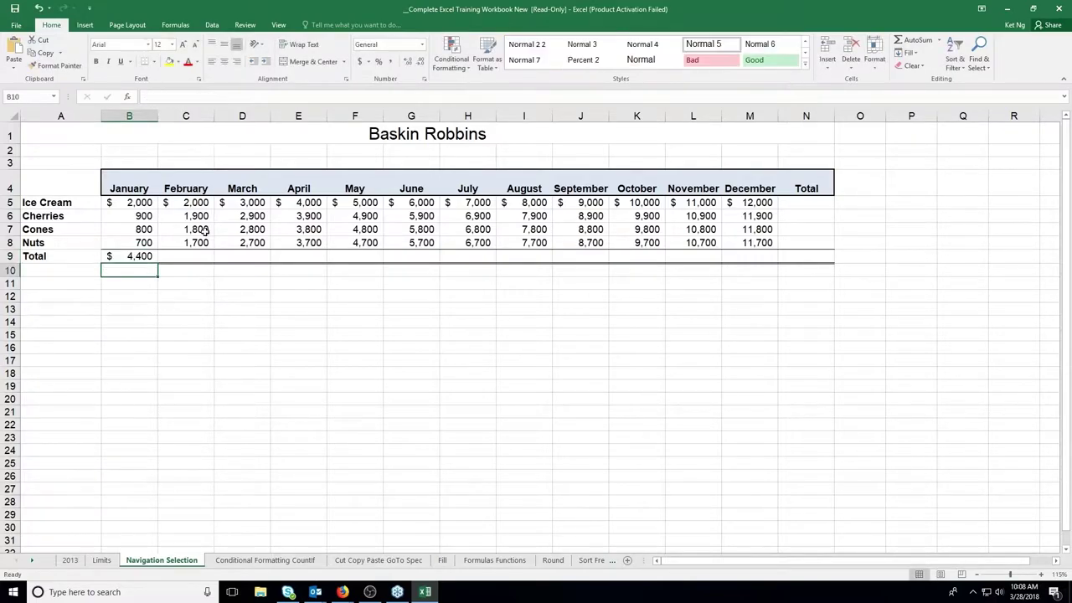
Replace January's total in B9 with the cell-reference formula =B5+B6+B7+B8.
left_click(146, 254)
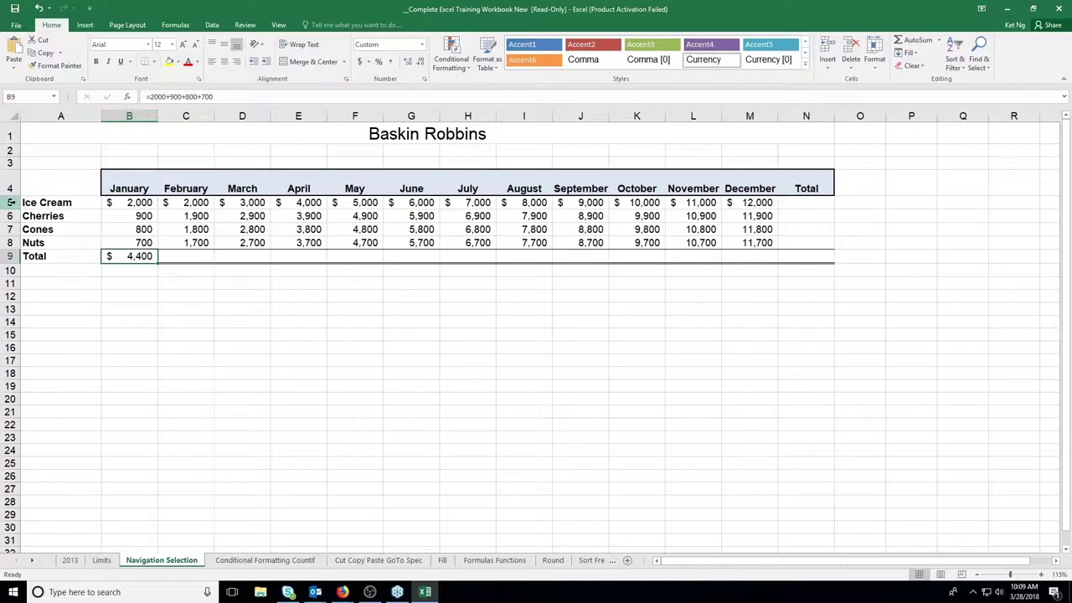
left_click(129, 203)
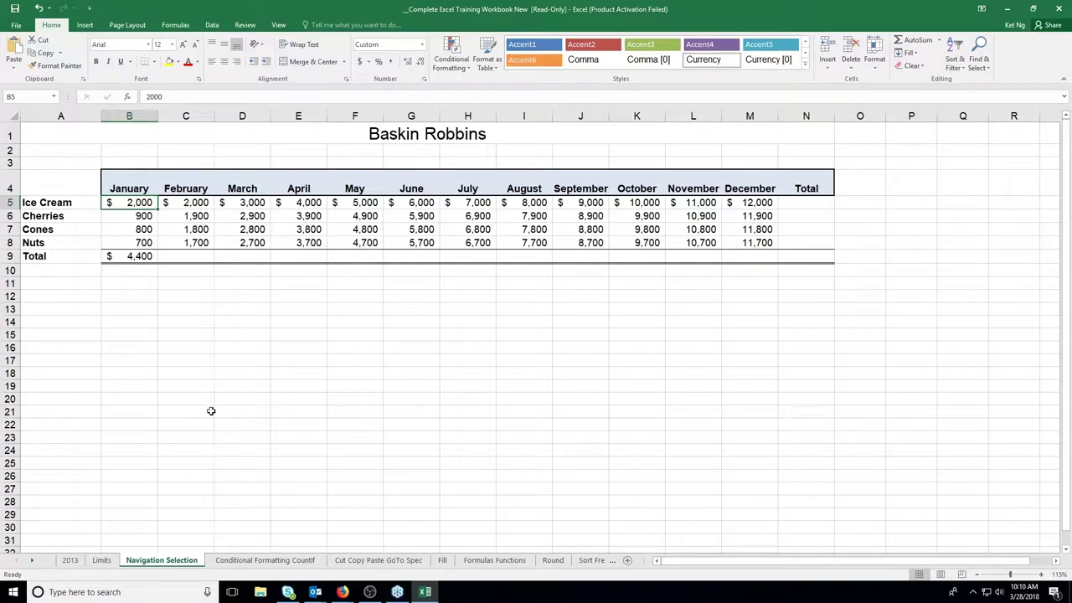
left_click(144, 256)
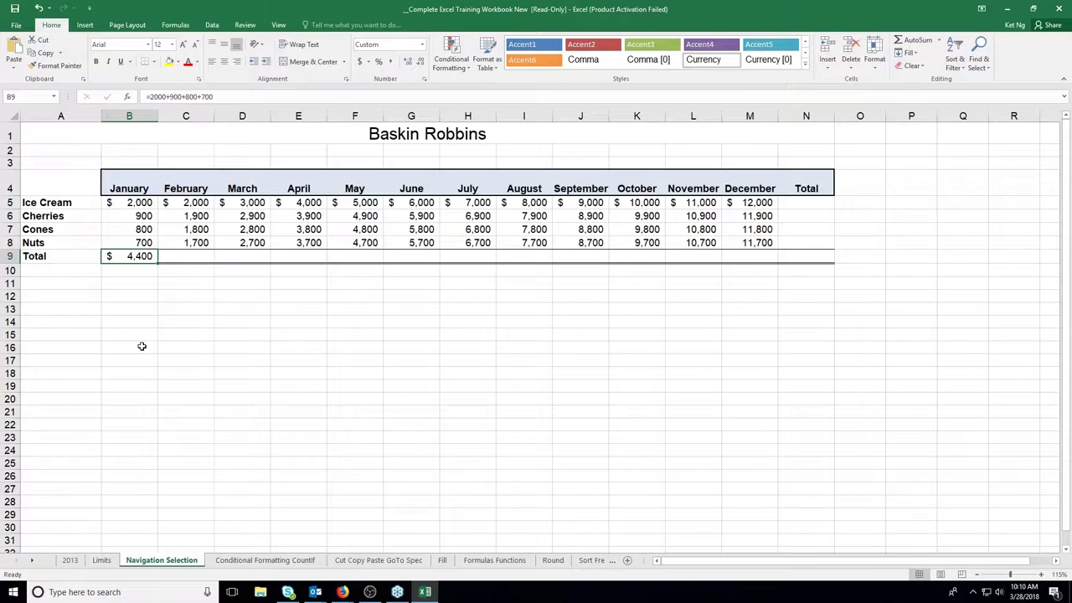
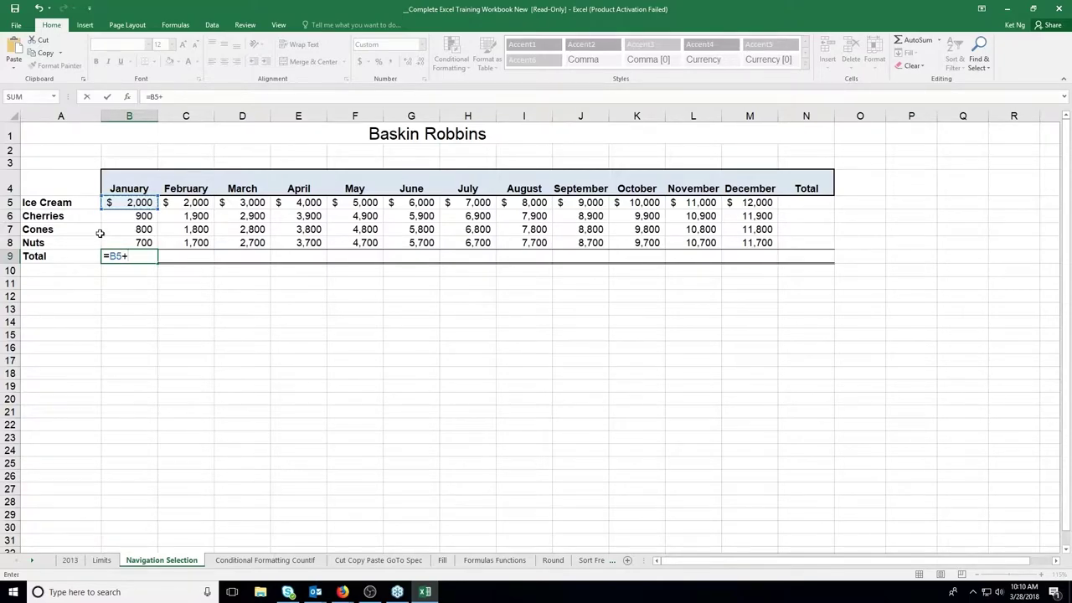
left_click(115, 217)
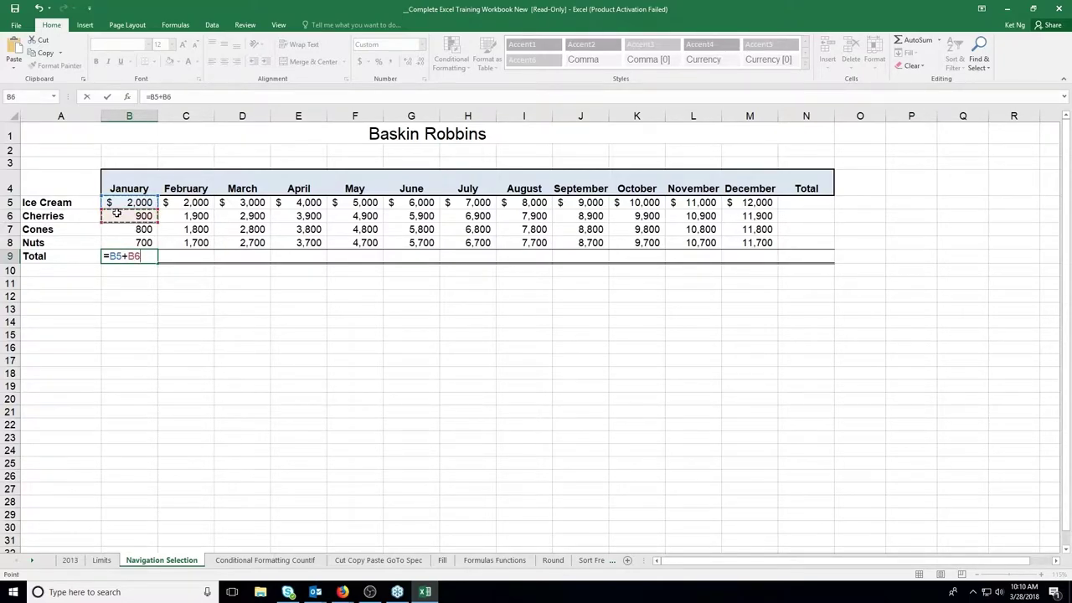
type("+")
left_click(132, 229)
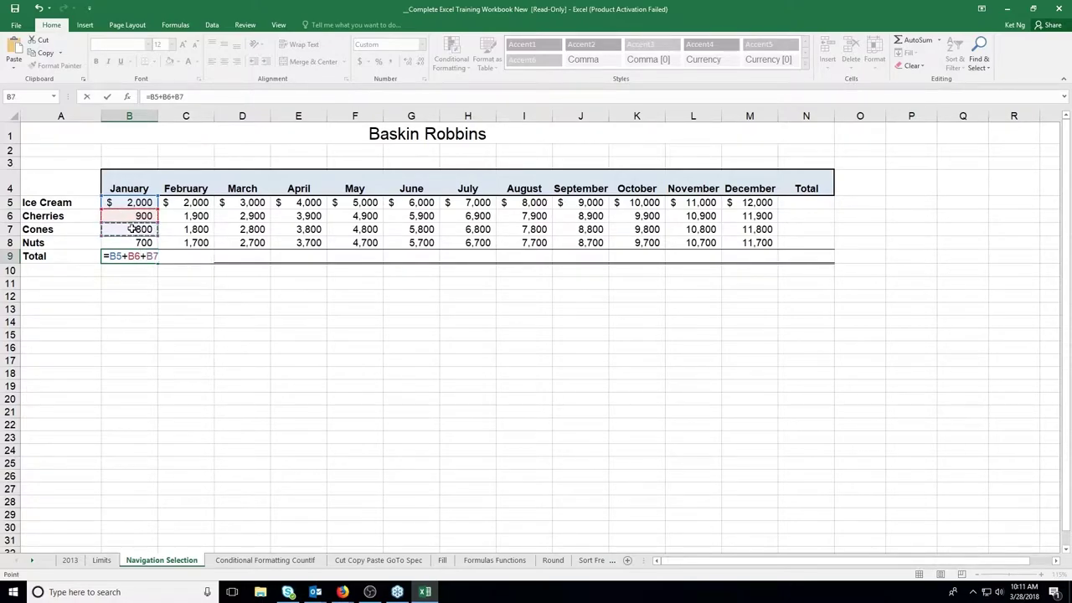
type("+")
left_click(134, 240)
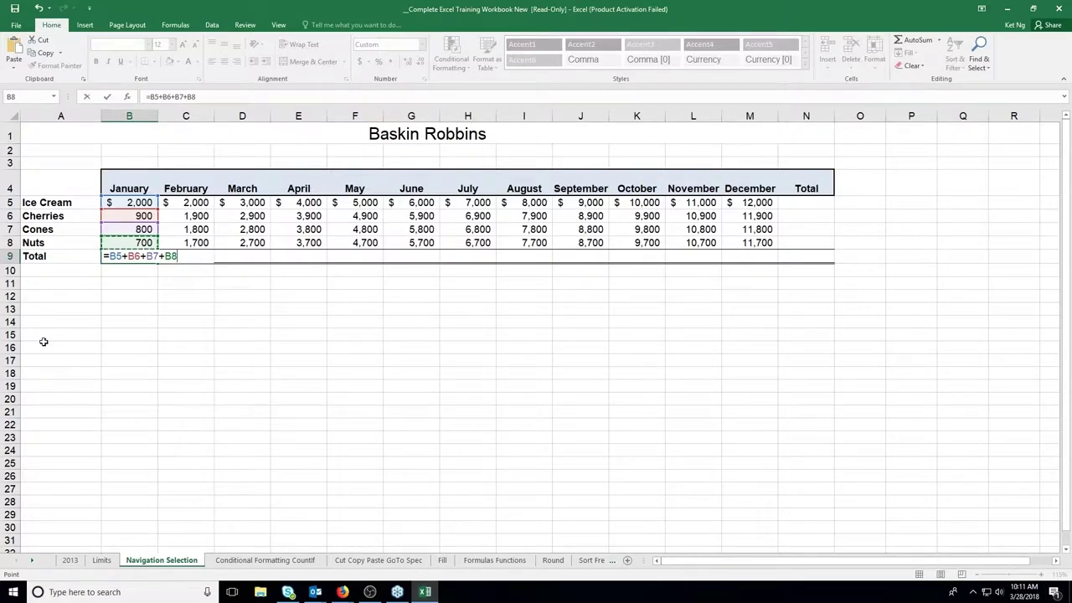
type("+")
key("Return")
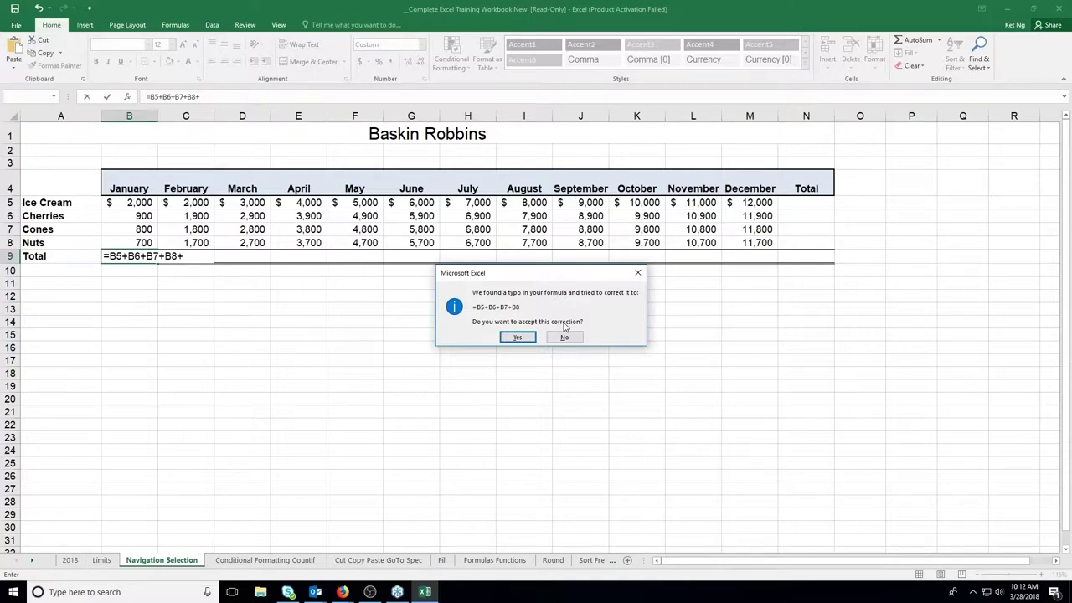
left_click(516, 338)
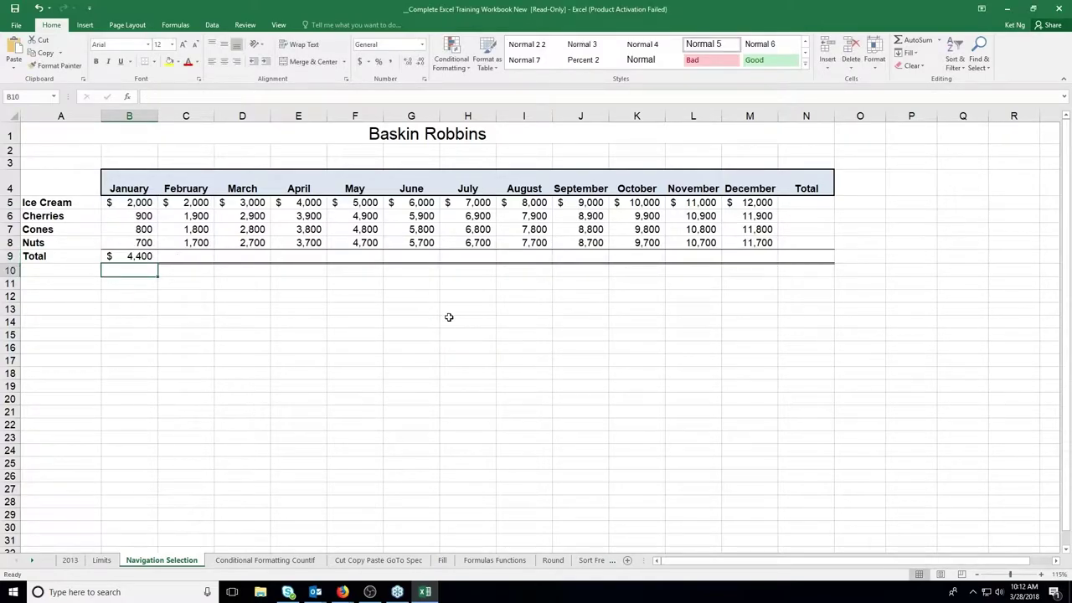
Set January's Ice Cream amount in B5 to 1000 and select January's total in B9.
double_click(130, 203)
key("Delete")
type("1")
key("Return")
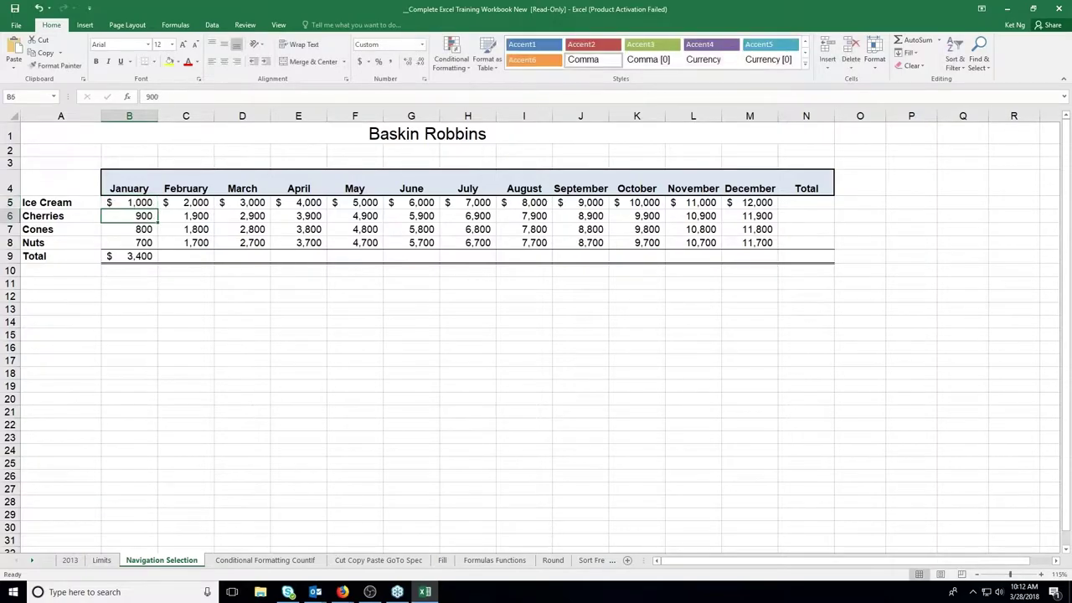
key("Down")
key("Down")
key("Down")
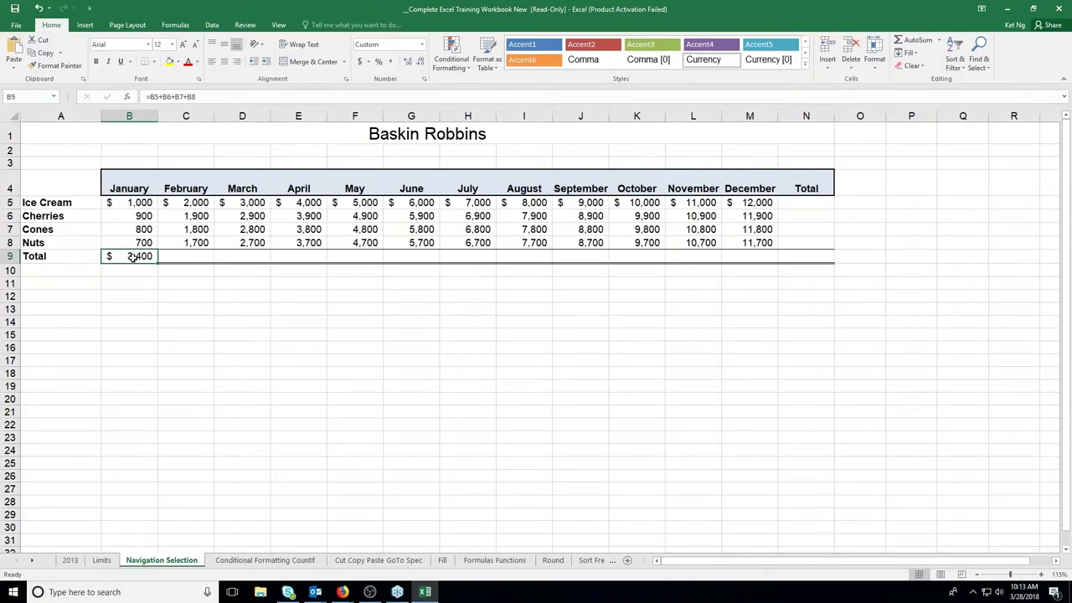
left_click(176, 256)
left_click(258, 256)
left_click(289, 255)
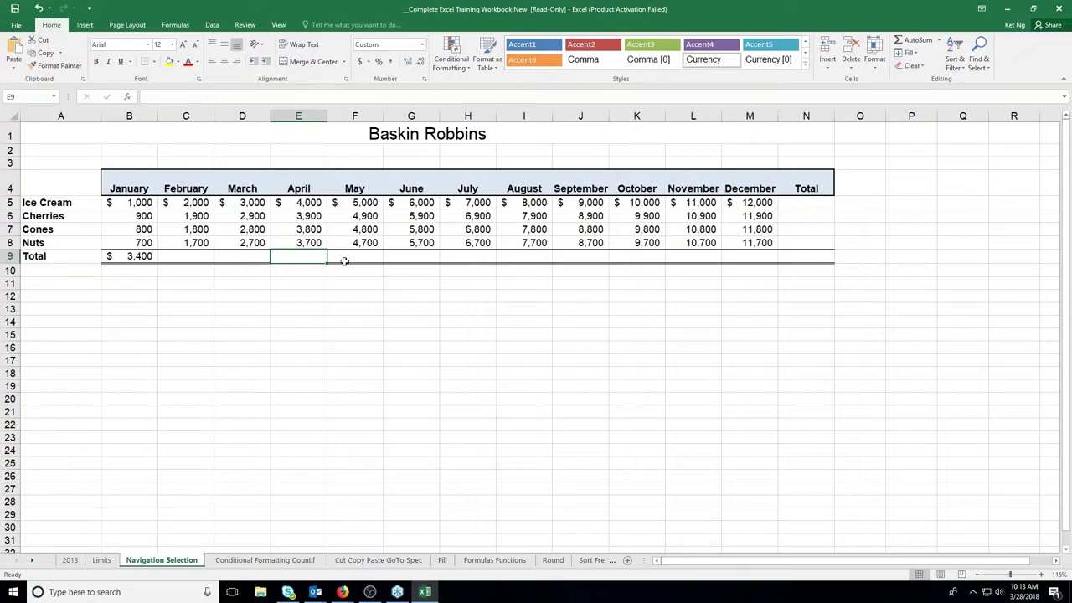
left_click(345, 258)
left_click(527, 256)
left_click(570, 256)
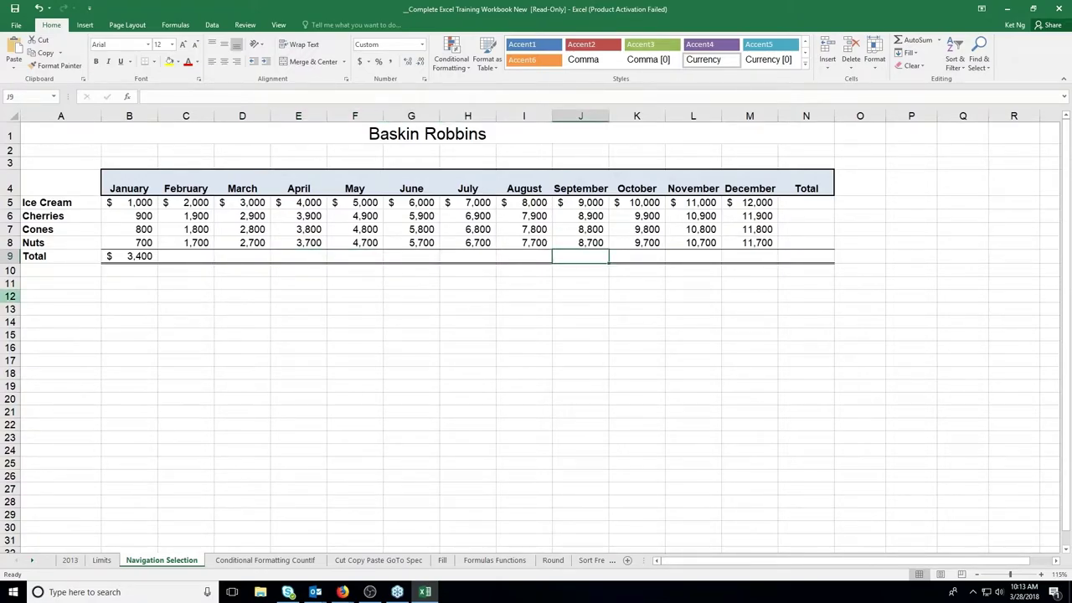
Copy January's total formula from B9 into the rest of the Total row, C9:N9.
left_click(119, 259)
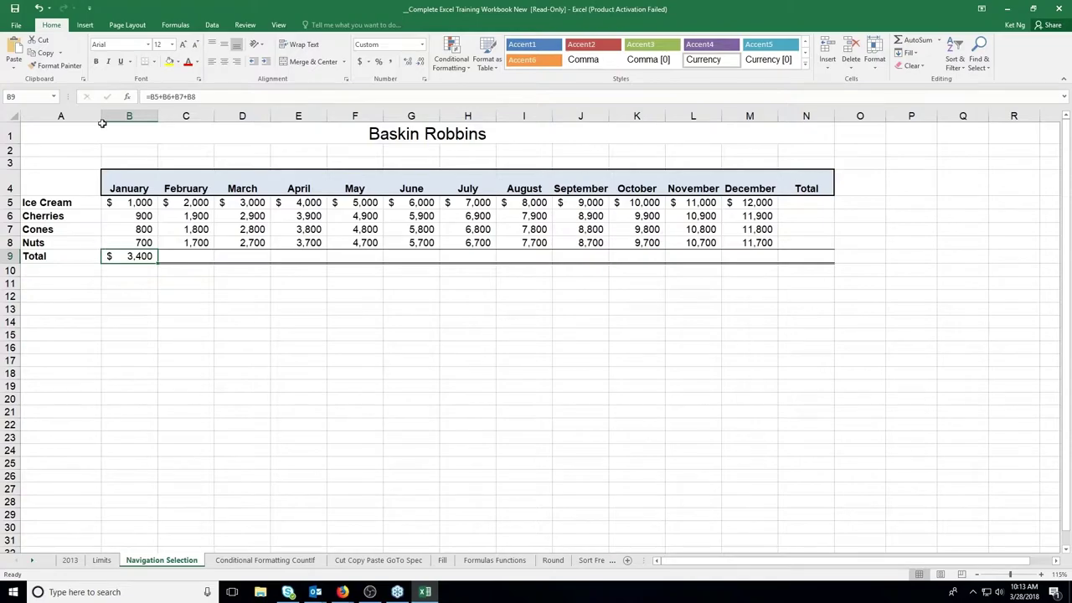
left_click(43, 54)
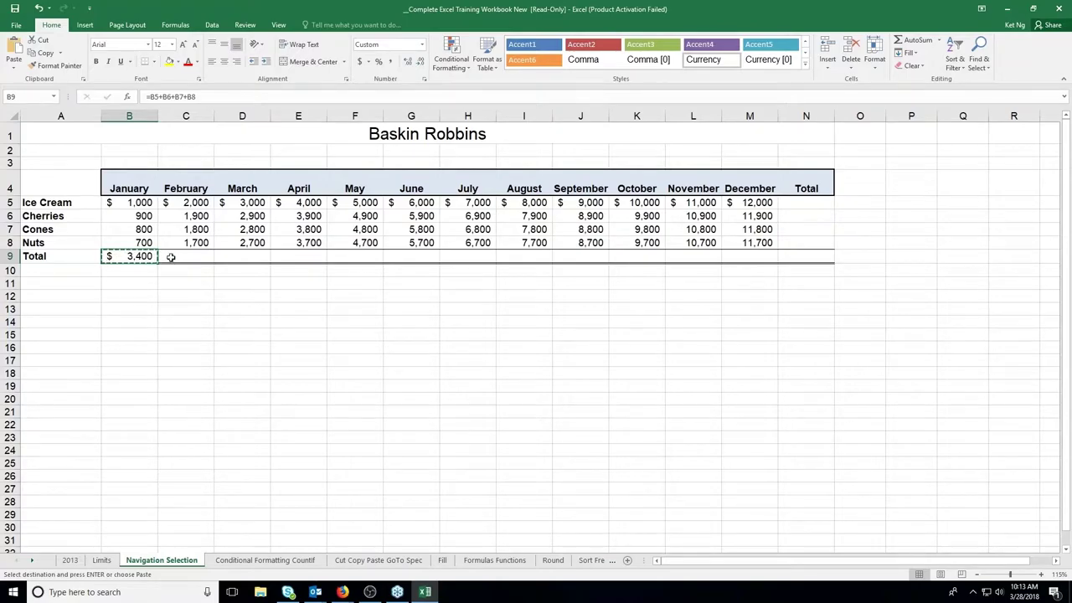
left_click_drag(170, 257, 792, 254)
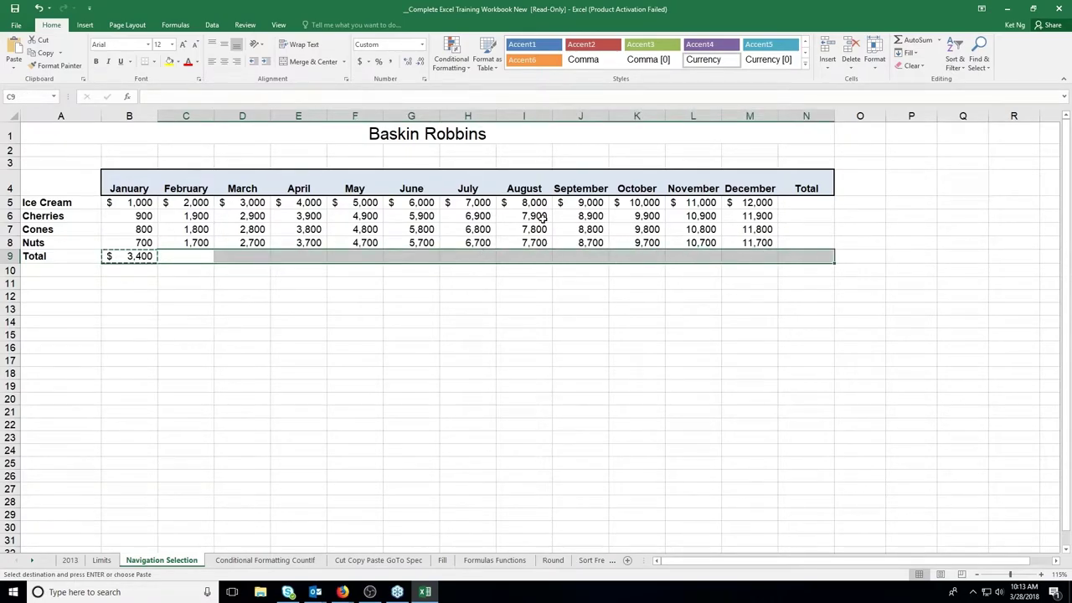
key("Return")
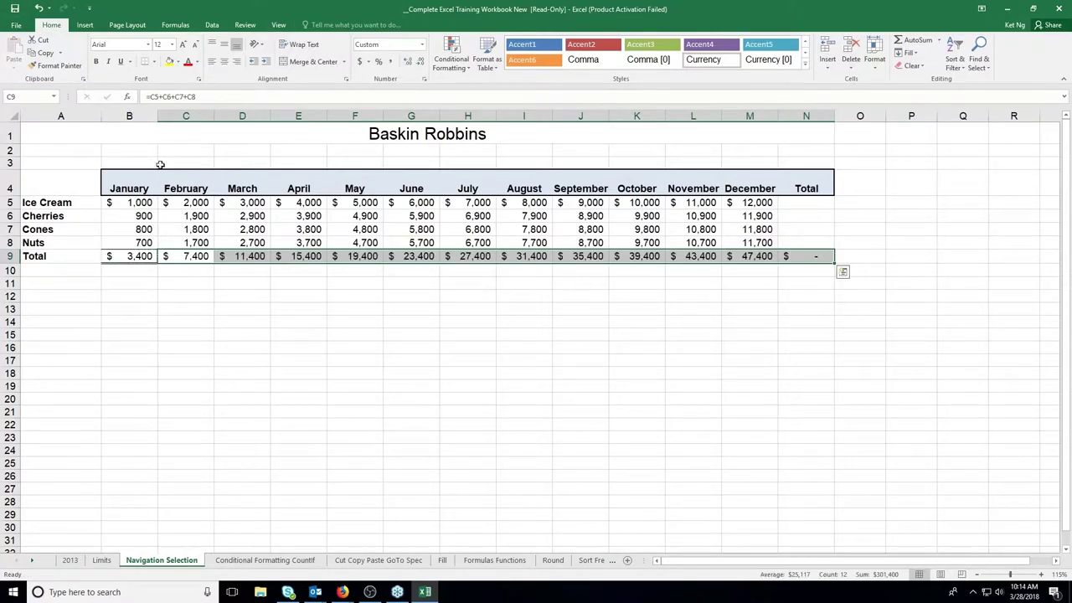
Undo the paste in C9:N9 and paste the copied January total formula into that range again.
key("Escape")
key("ctrl+z")
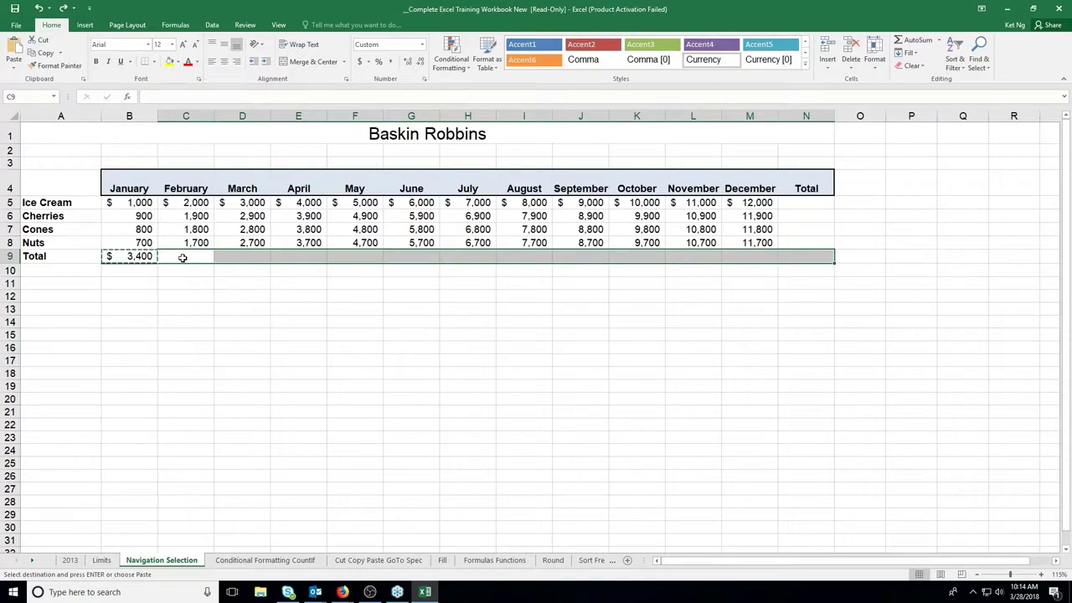
left_click(15, 48)
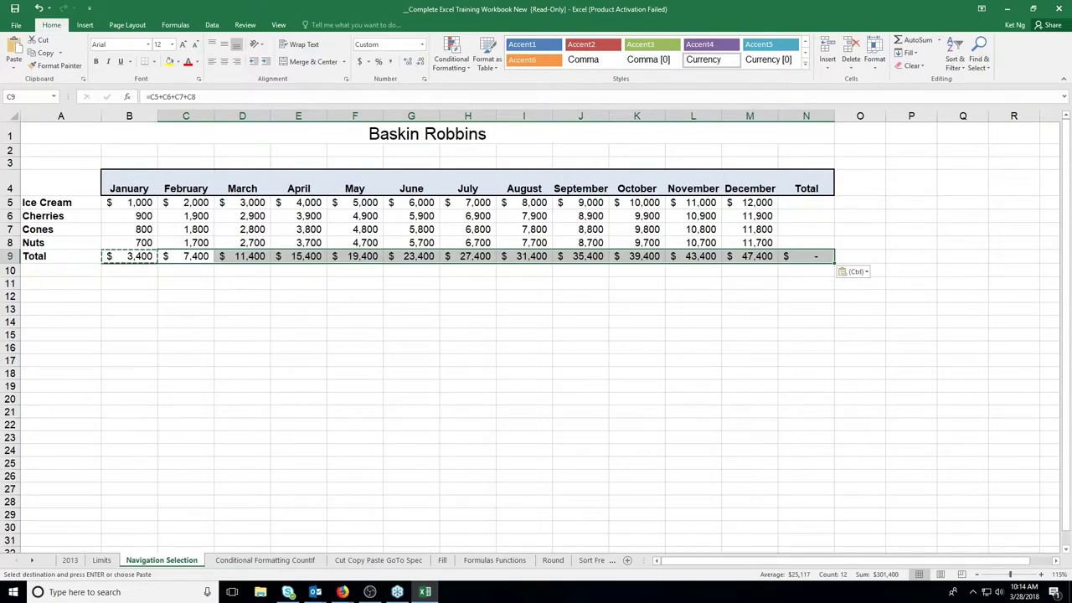
Paste the copied total formula into C11:M11, undo that paste, and select February's total in C9.
left_click_drag(181, 285, 753, 284)
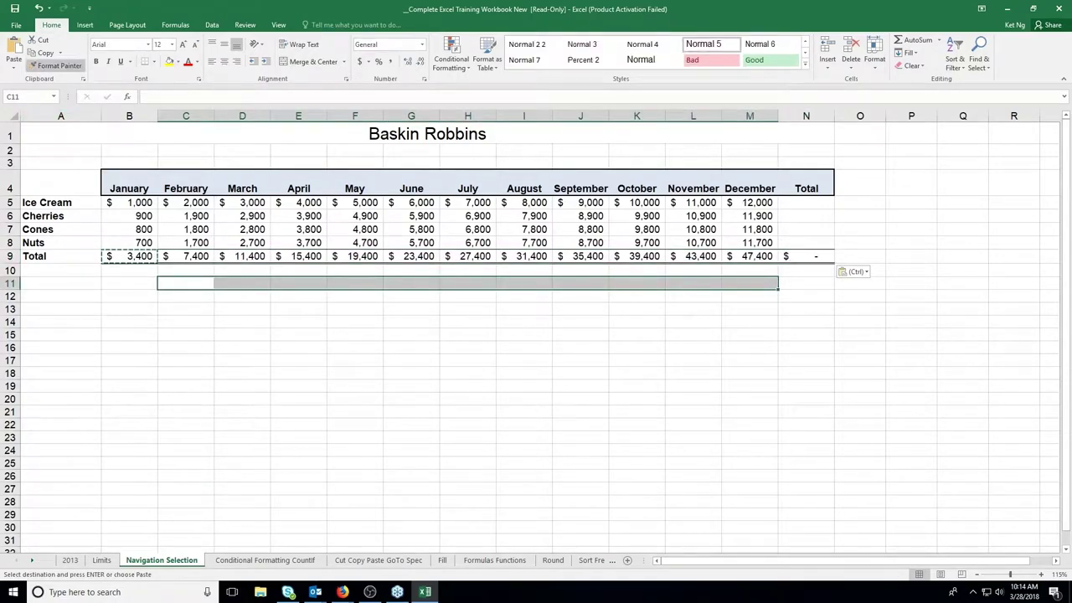
left_click(14, 46)
left_click_drag(184, 313, 756, 308)
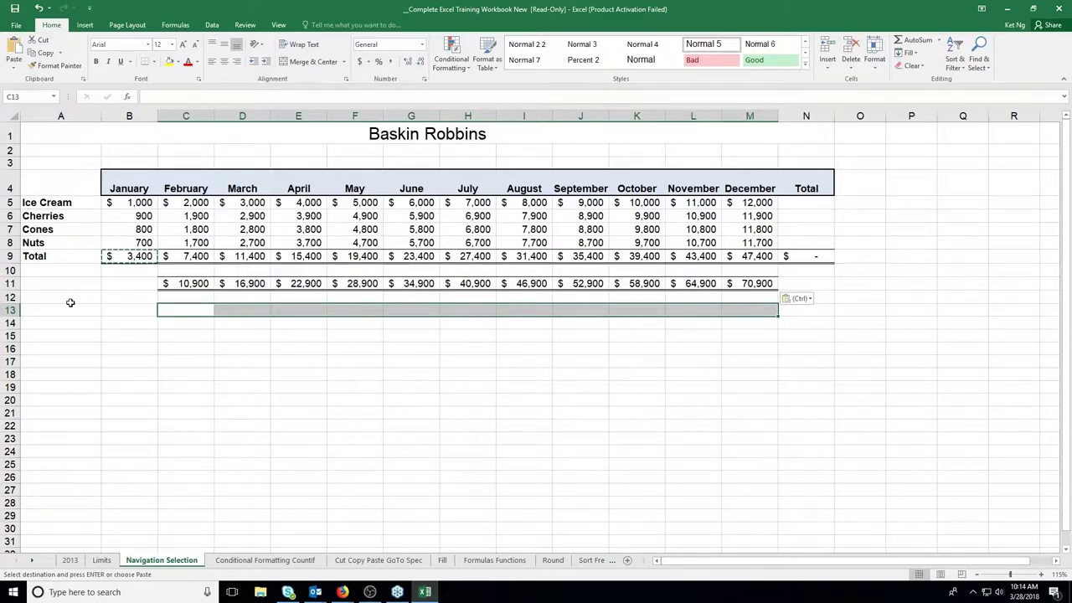
key("ctrl+z")
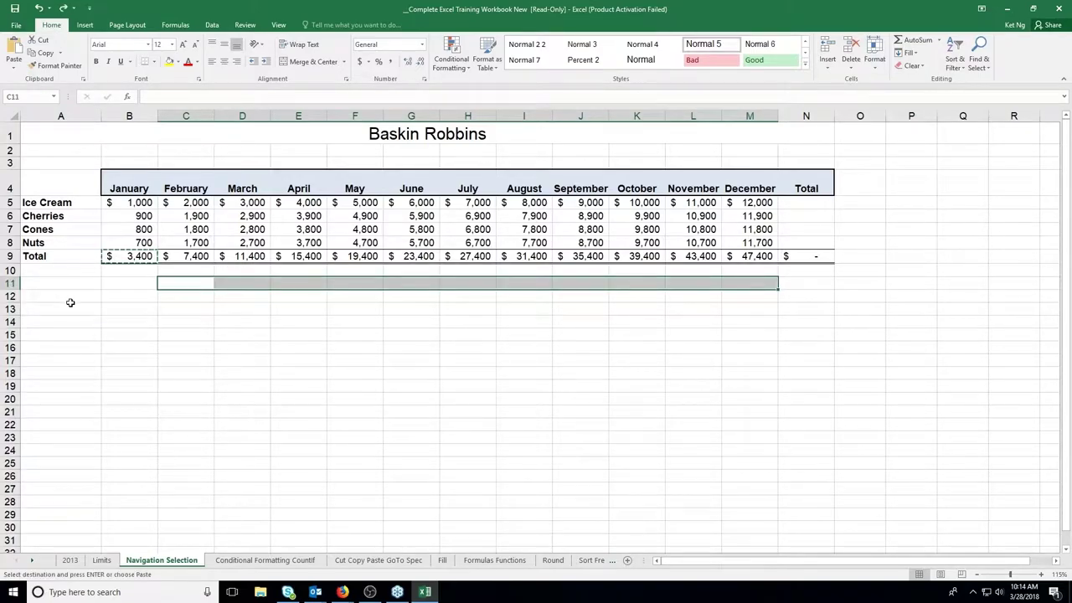
left_click(193, 256)
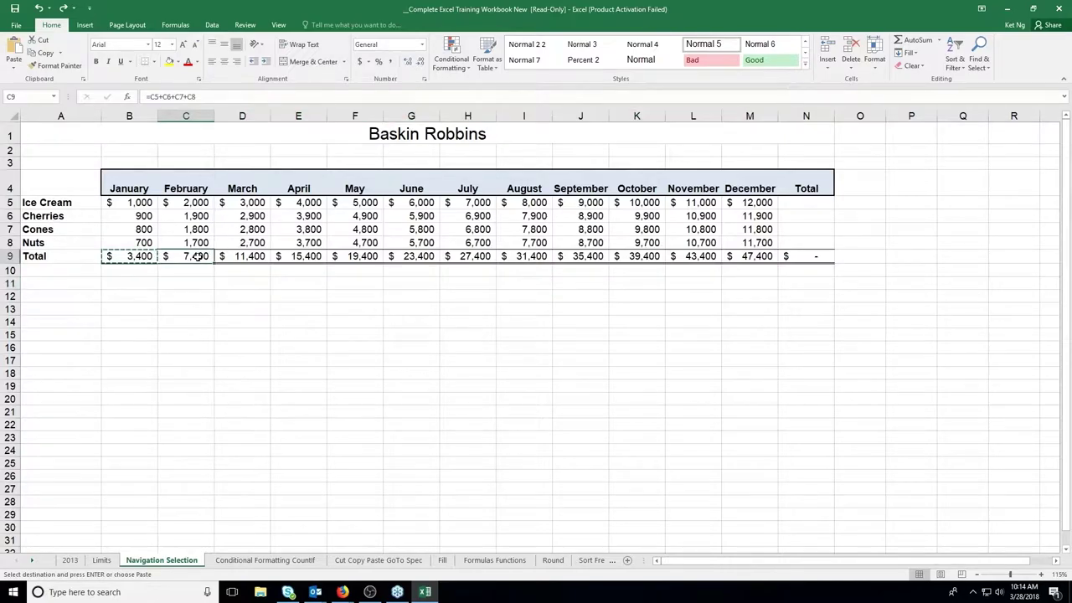
Paste the copied January total formula into C9:N9, undo that paste, and clear the copy marker.
left_click_drag(189, 256, 800, 256)
key("Return")
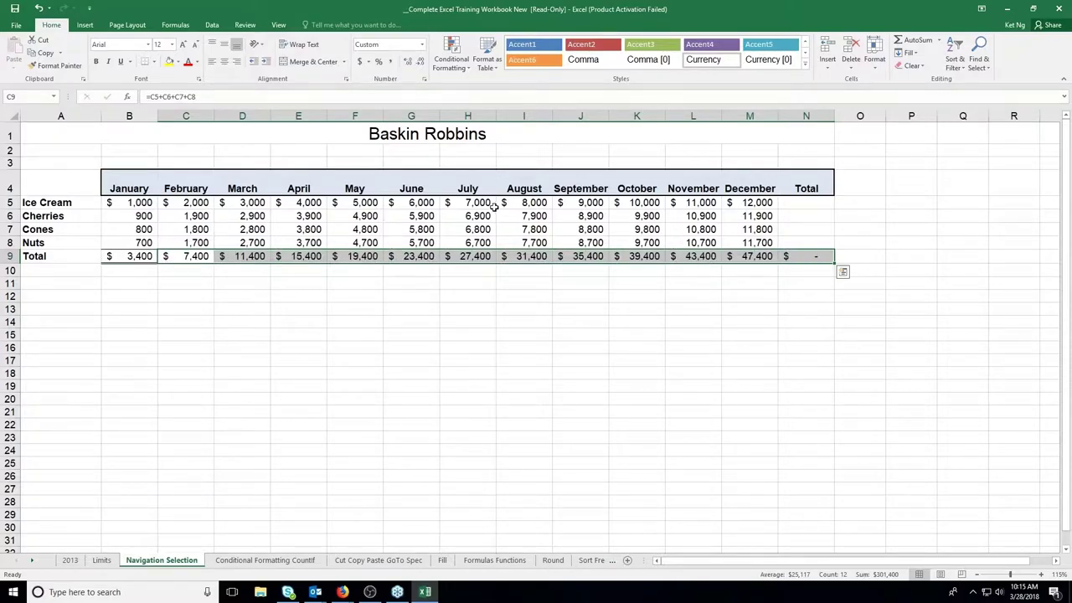
key("ctrl+z")
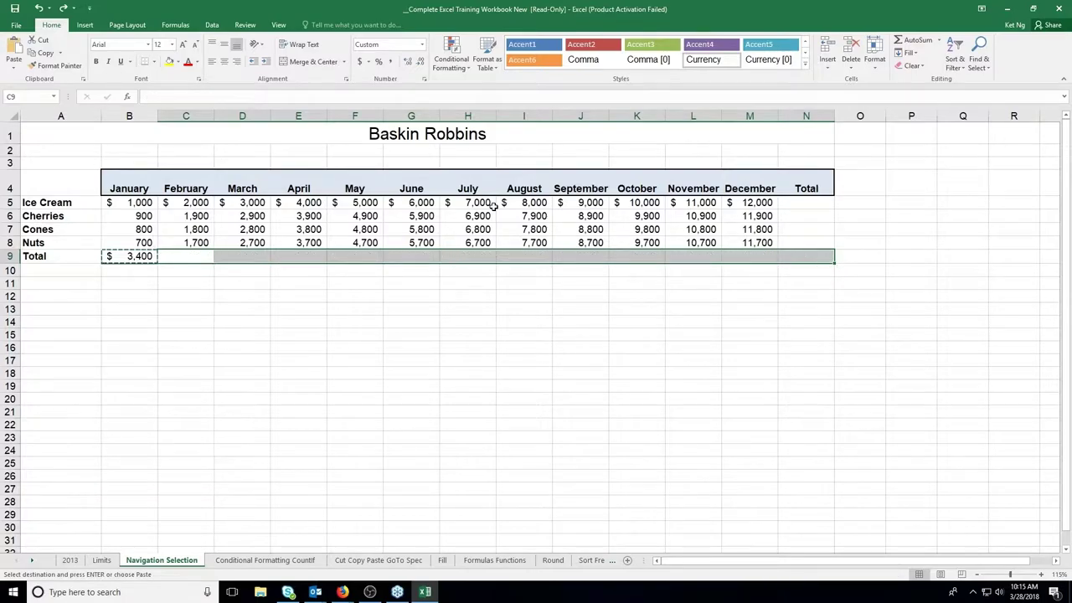
key("Escape")
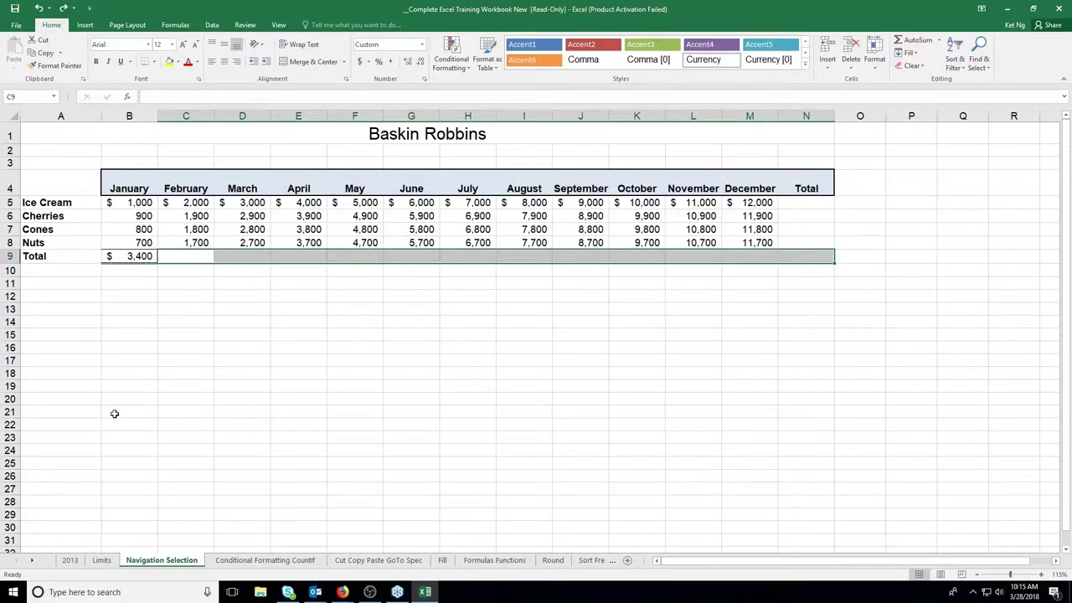
Fill January's total formula from B9 across the Total row to N9 and check the formulas in B9:E9.
key("Left")
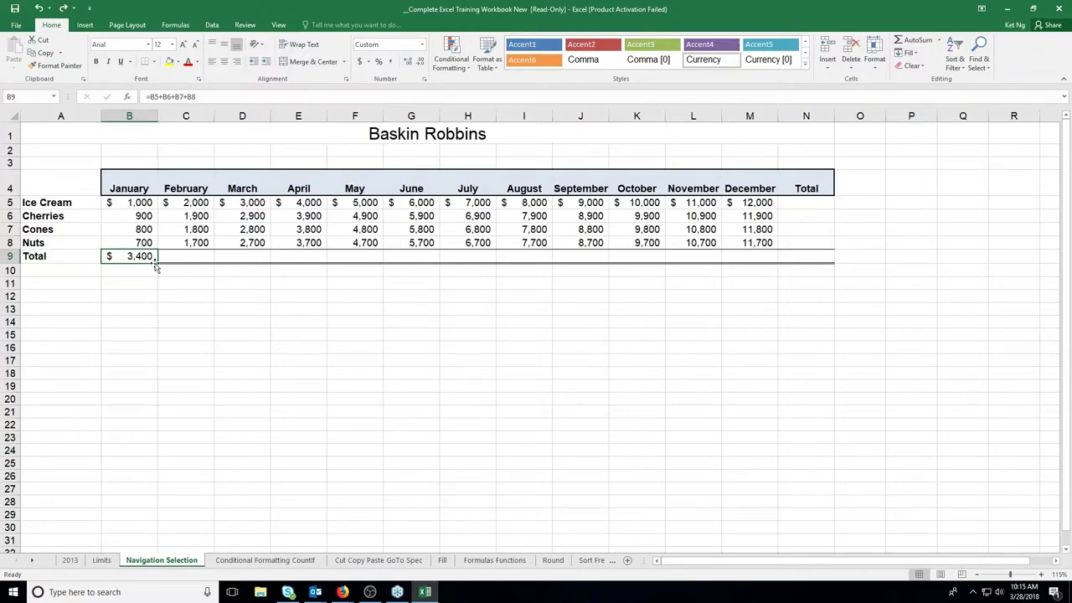
left_click_drag(156, 266, 822, 268)
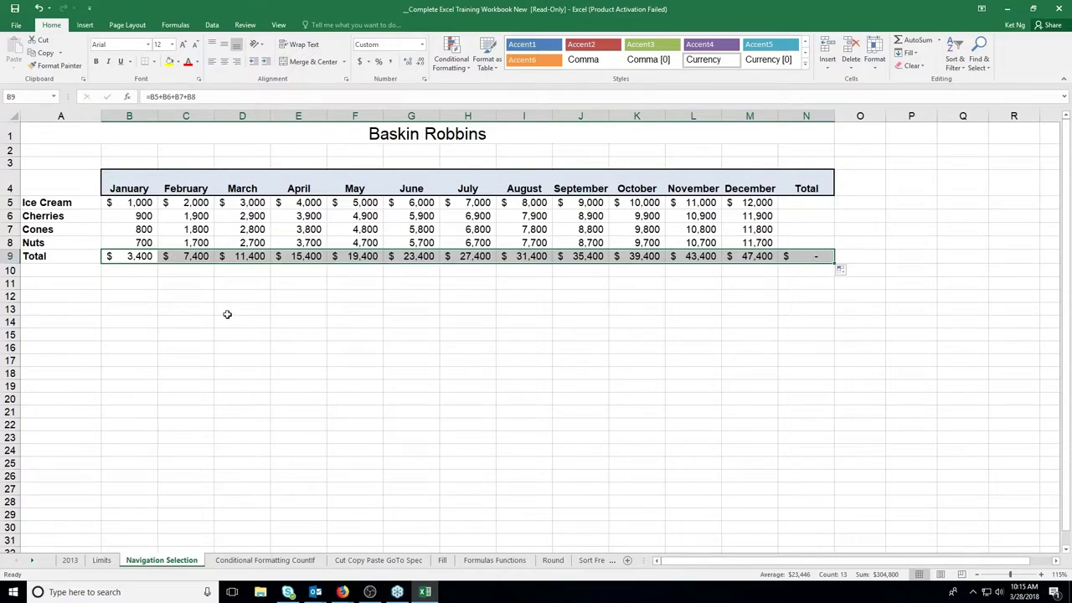
left_click(144, 257)
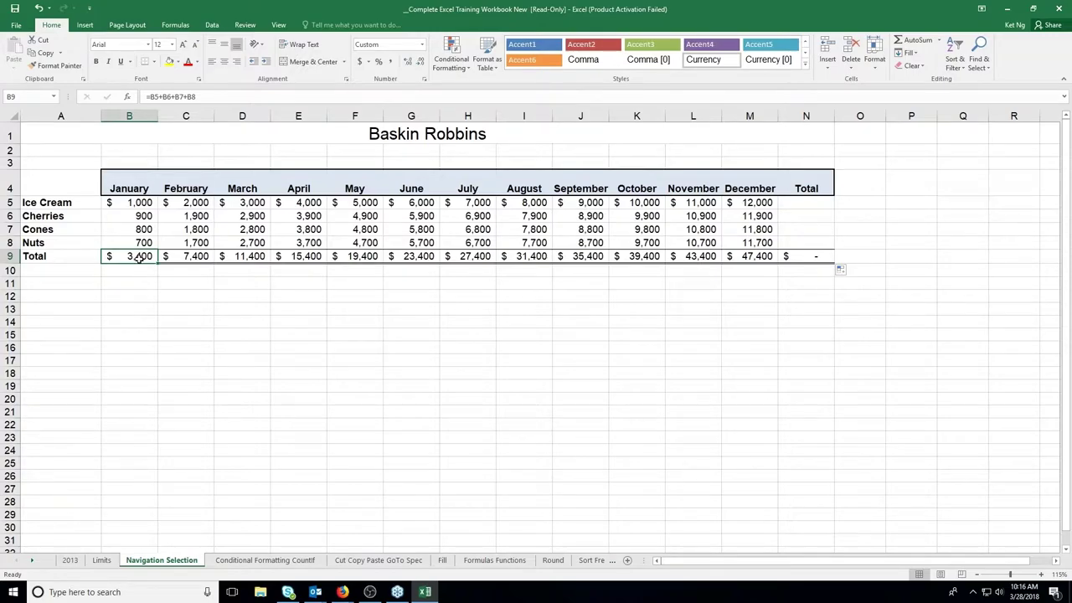
left_click(189, 257)
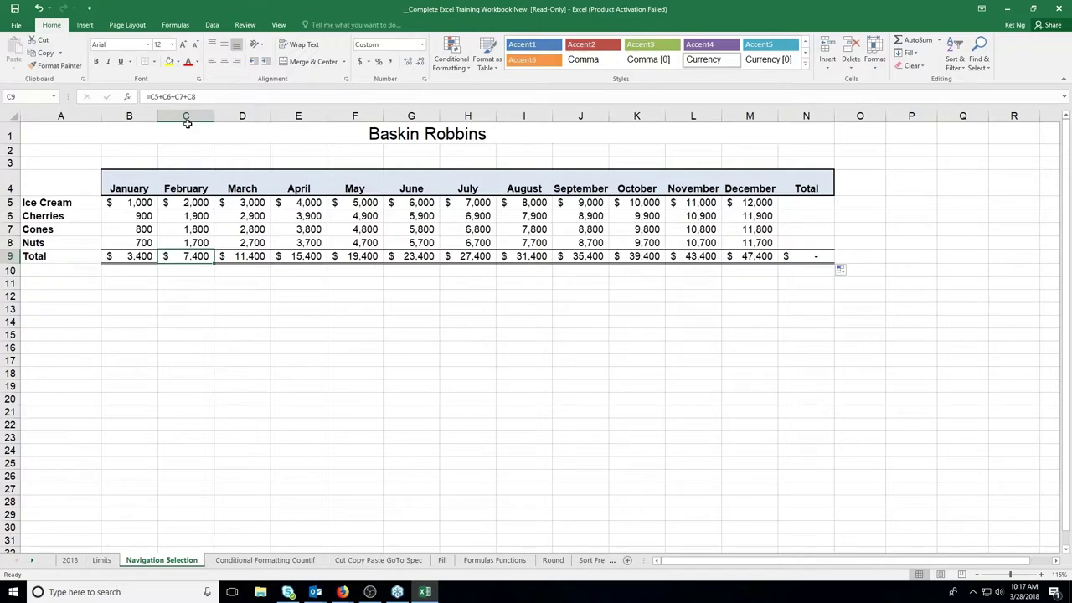
left_click(249, 257)
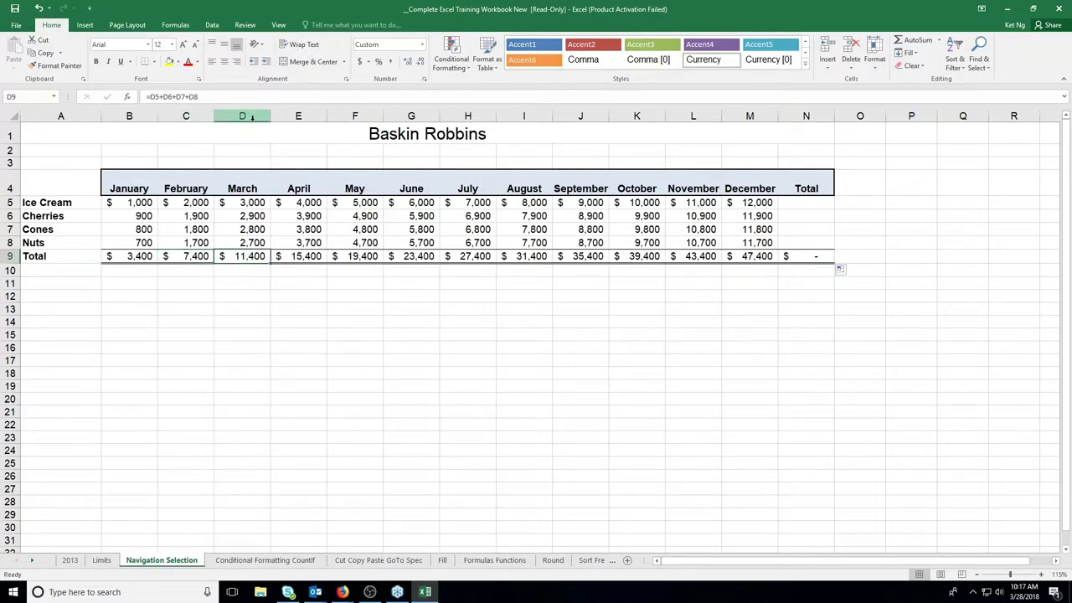
left_click(305, 256)
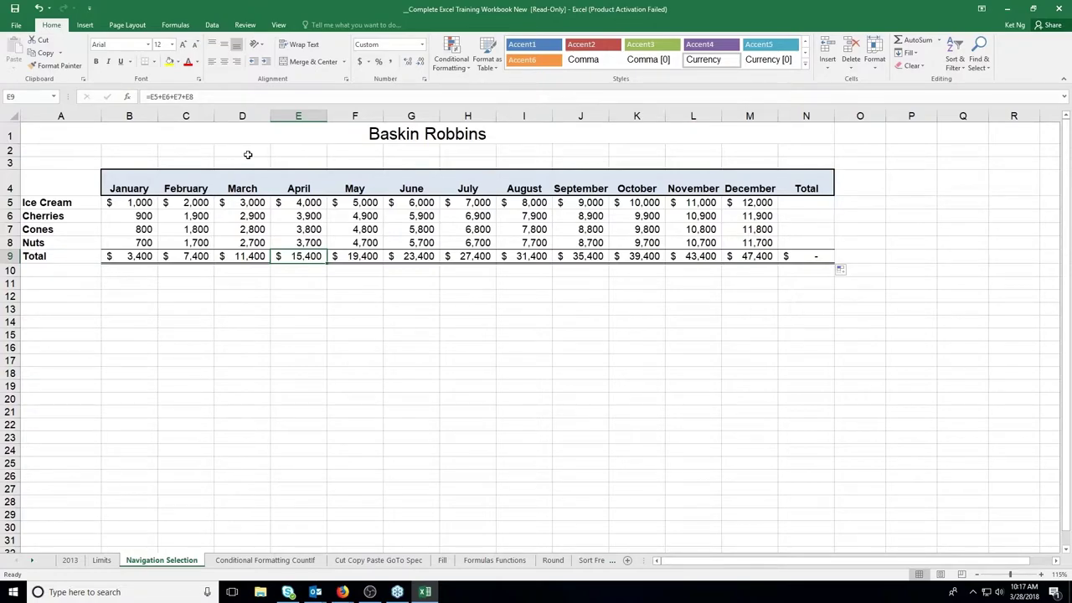
left_click(136, 260)
left_click(192, 260)
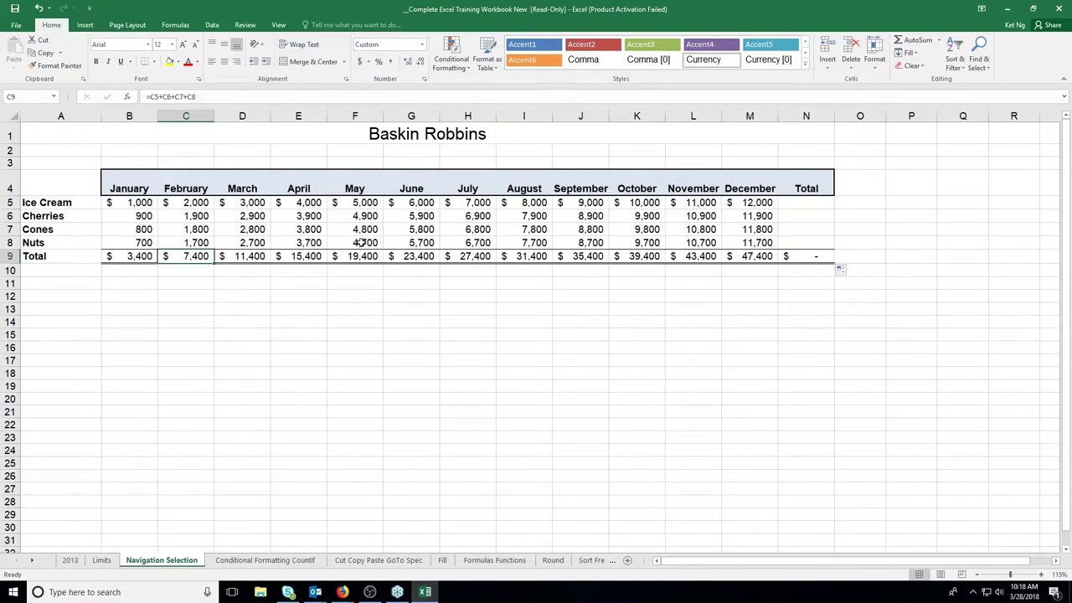
Clear the January through November totals in B9:L9.
left_click(694, 257)
left_click_drag(694, 257, 147, 255)
key("Delete")
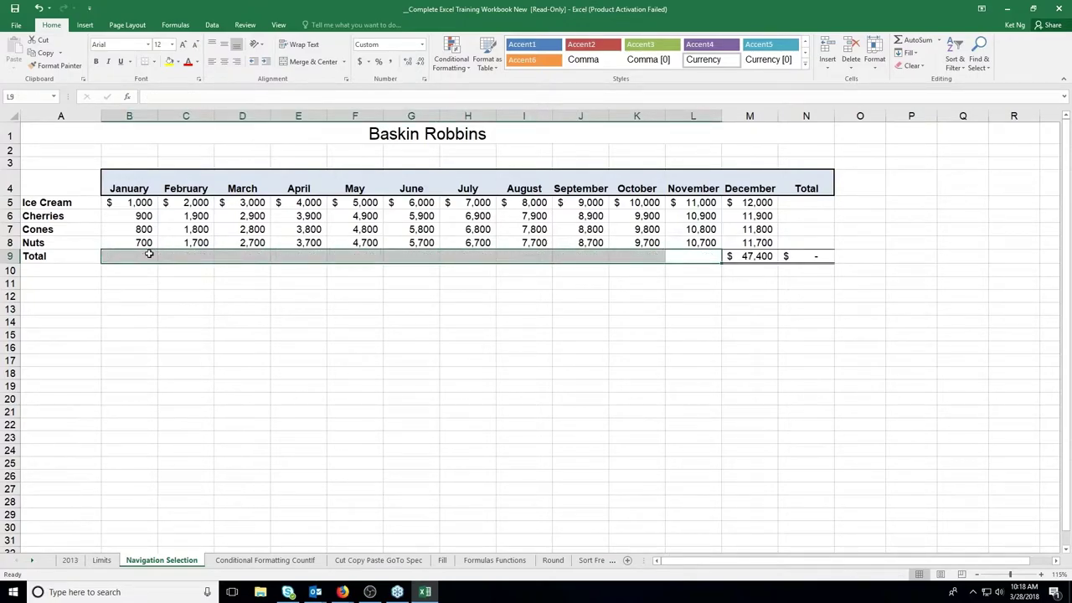
Fill December's total formula from M9 back across to B9 and check the November and October formulas.
left_click(729, 259)
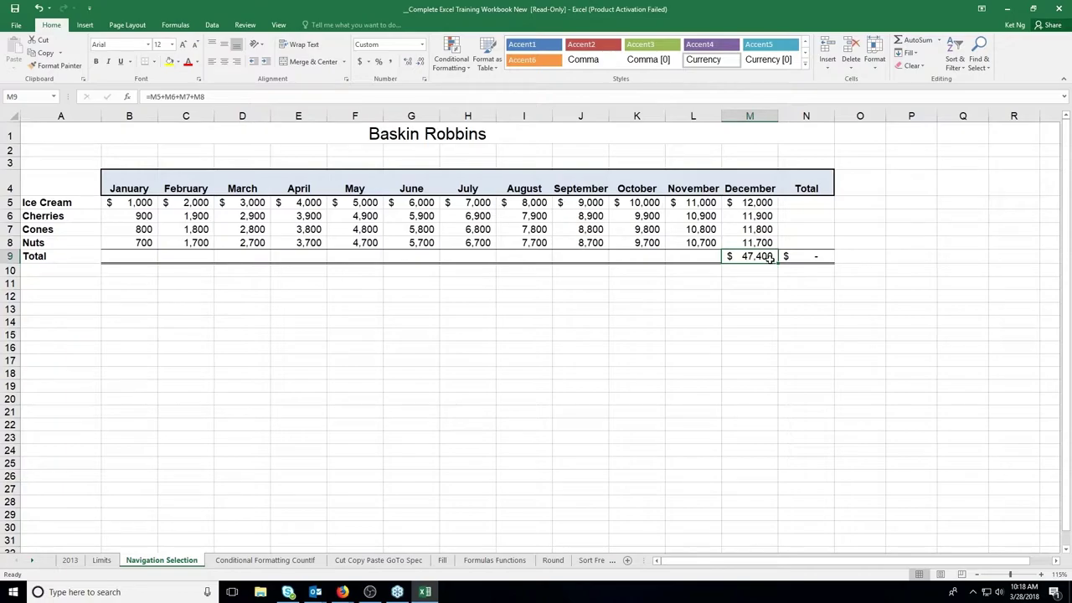
left_click_drag(769, 259, 112, 255)
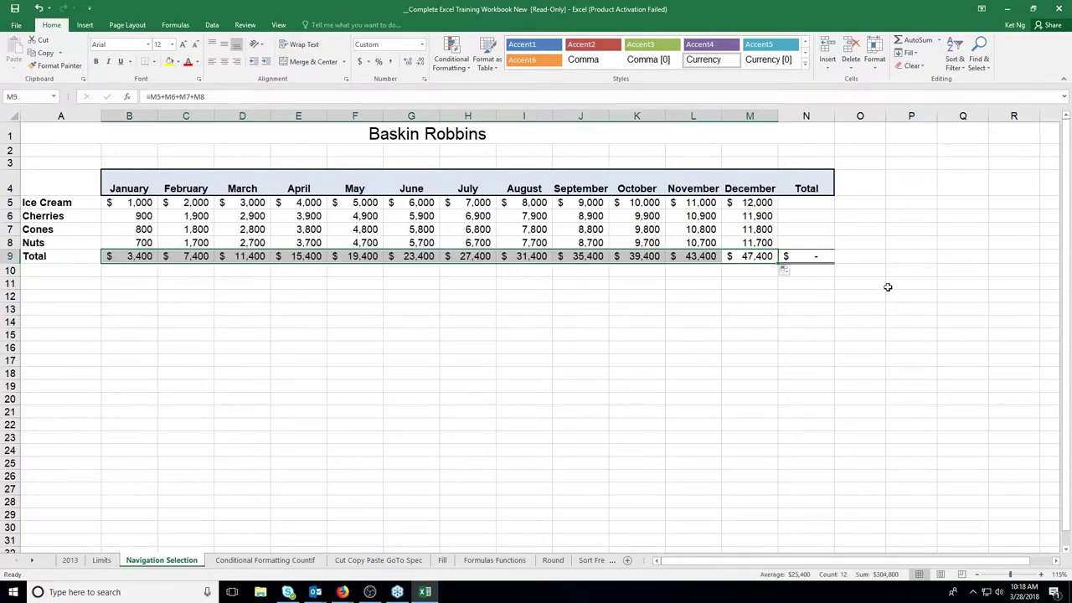
left_click(700, 256)
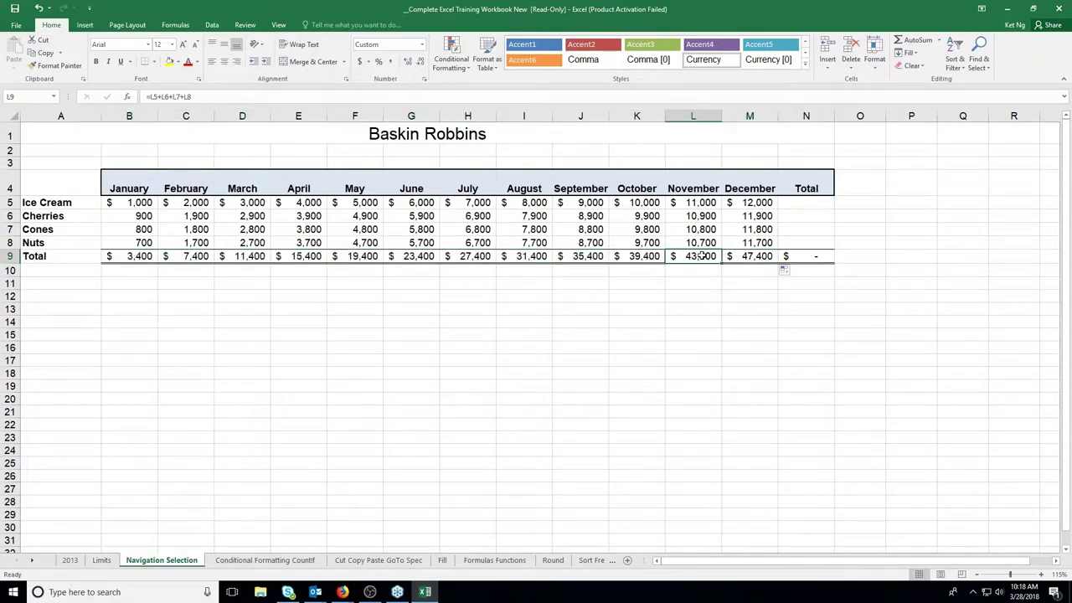
left_click(651, 258)
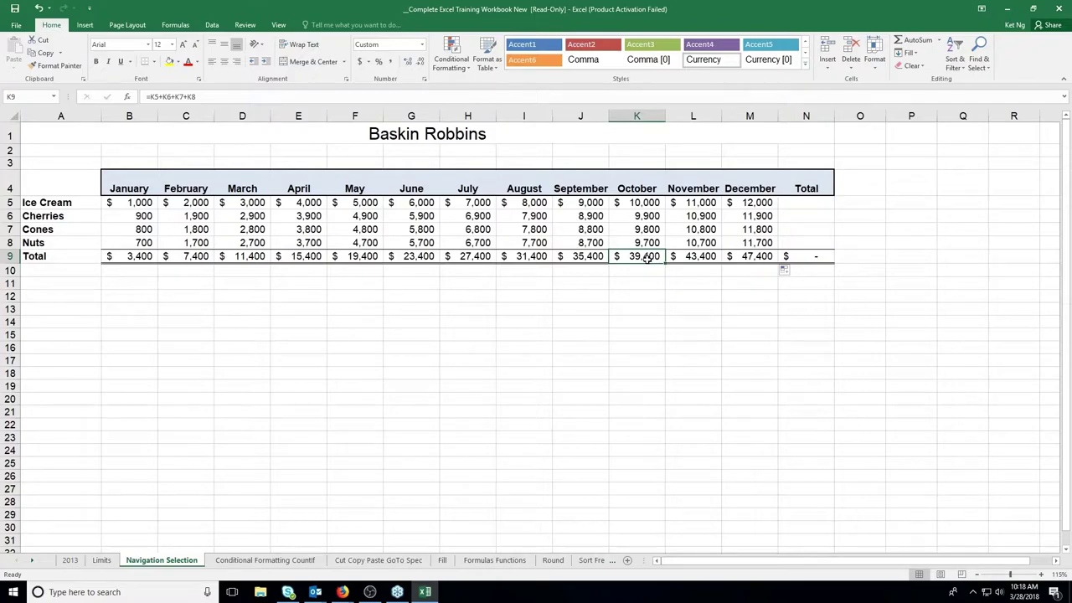
Move the sales table A4:N9 to D13:Q18, check January's total formula there, and undo the move.
left_click_drag(50, 176, 805, 256)
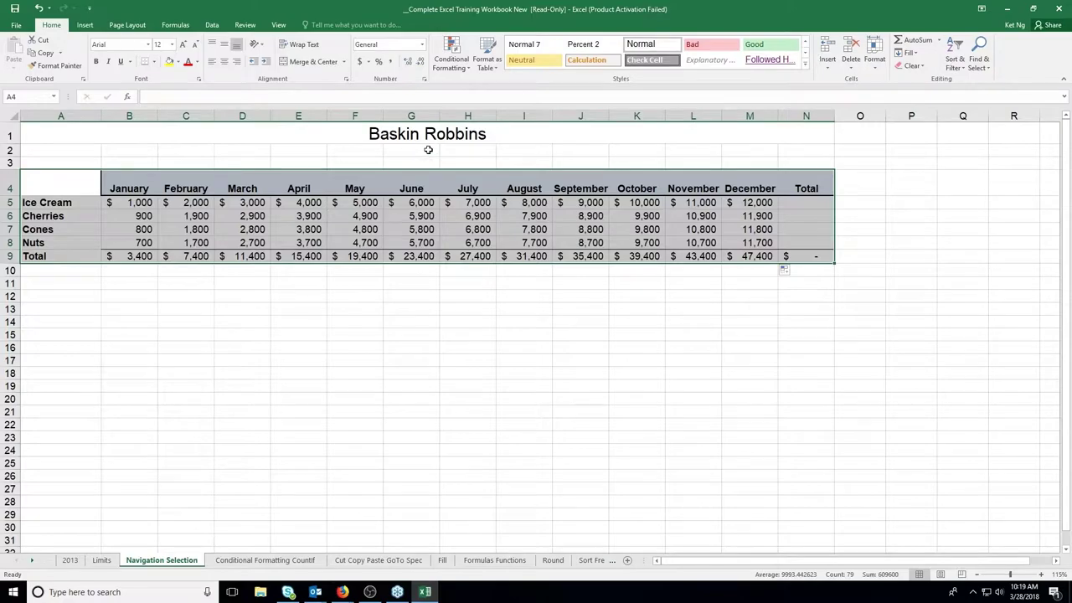
left_click_drag(431, 172, 581, 312)
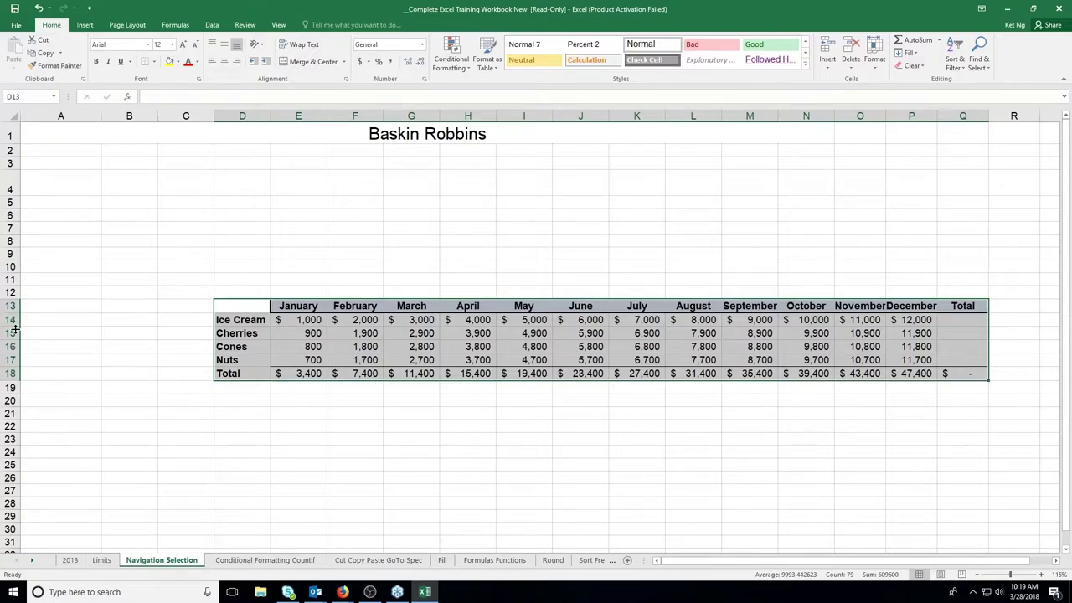
left_click(306, 374)
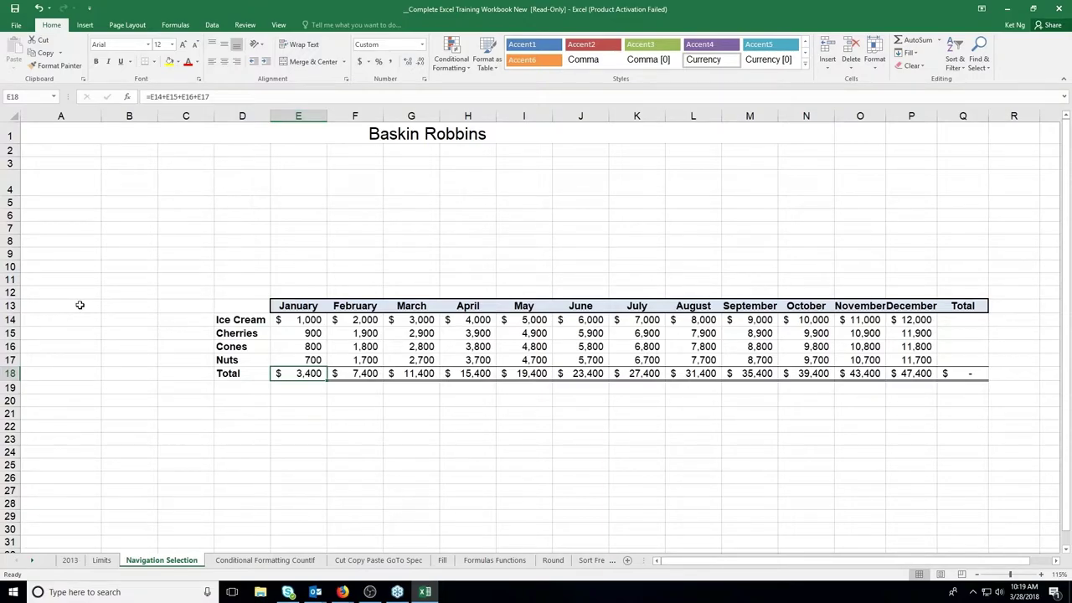
key("ctrl+z")
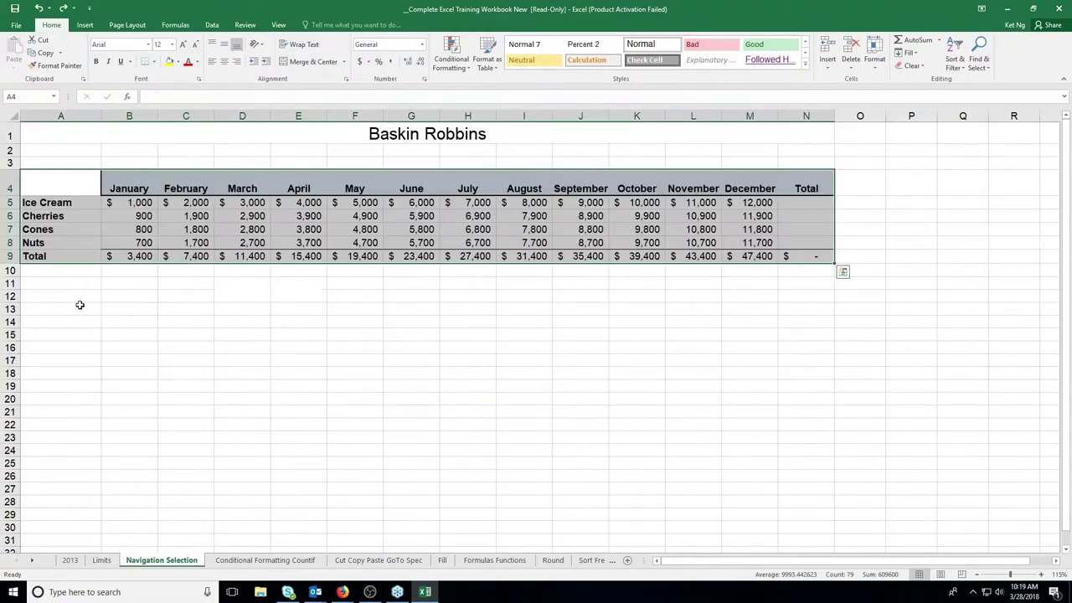
Clear all the formulas from the Total row, B9:N9.
left_click(134, 258)
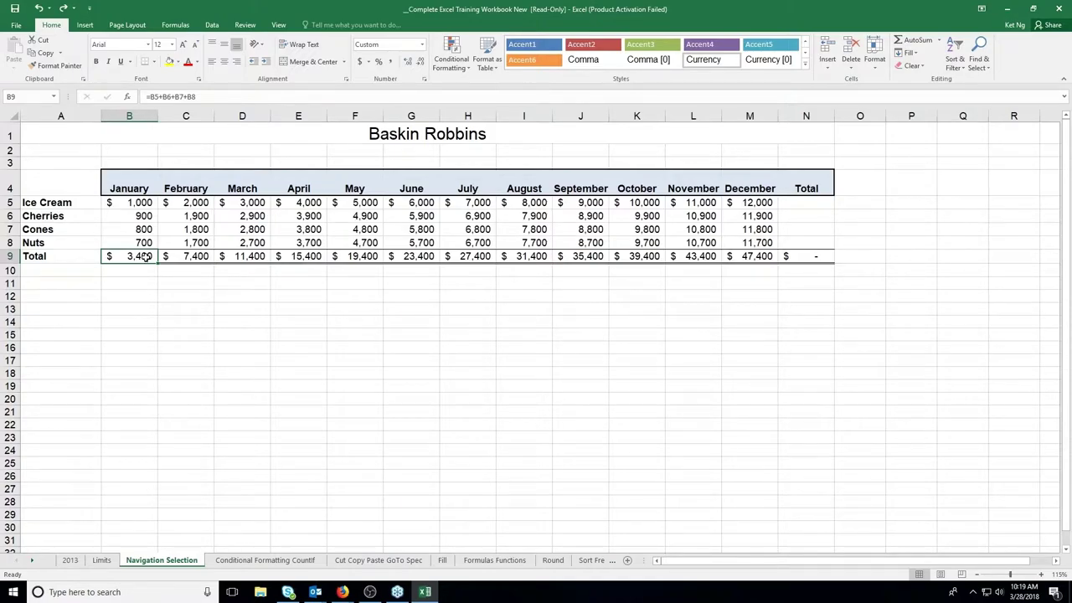
left_click_drag(146, 257, 789, 257)
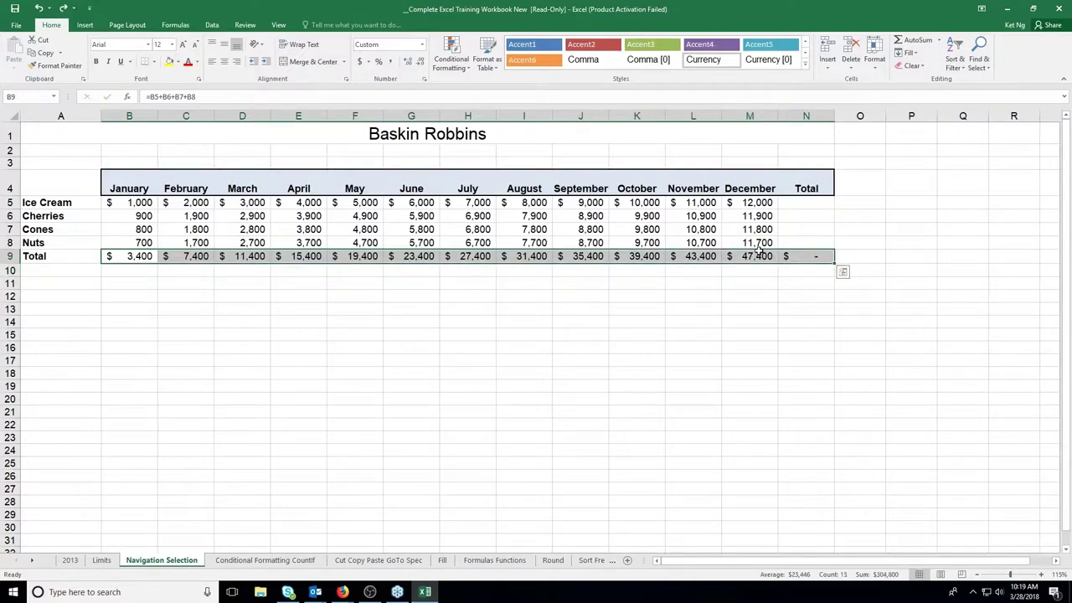
key("Delete")
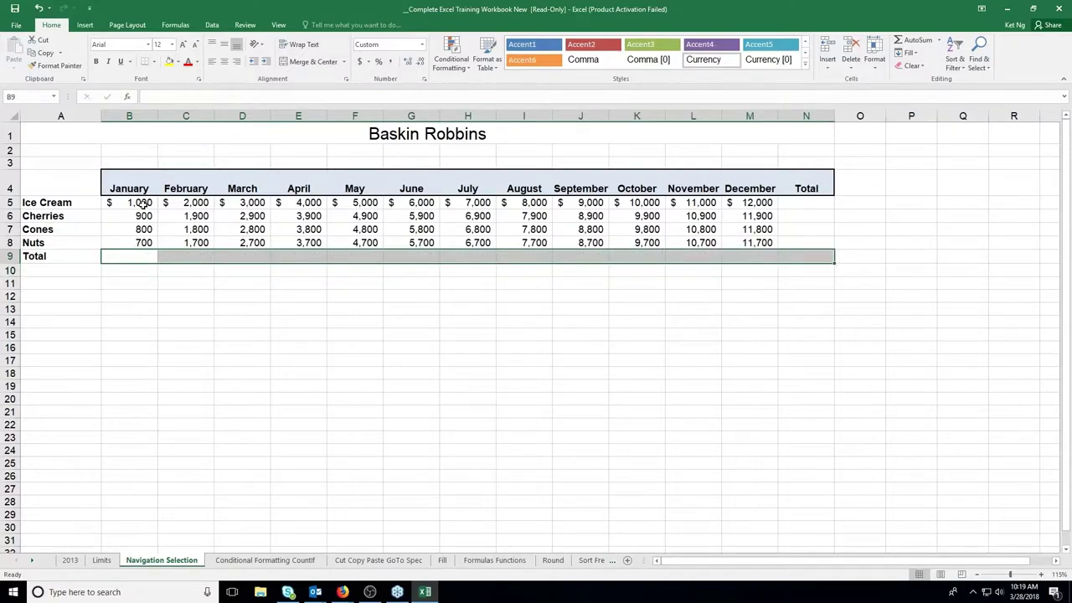
Fill the product rows A5:M8 down through row 27 to make a longer sales table.
left_click_drag(52, 205, 774, 502)
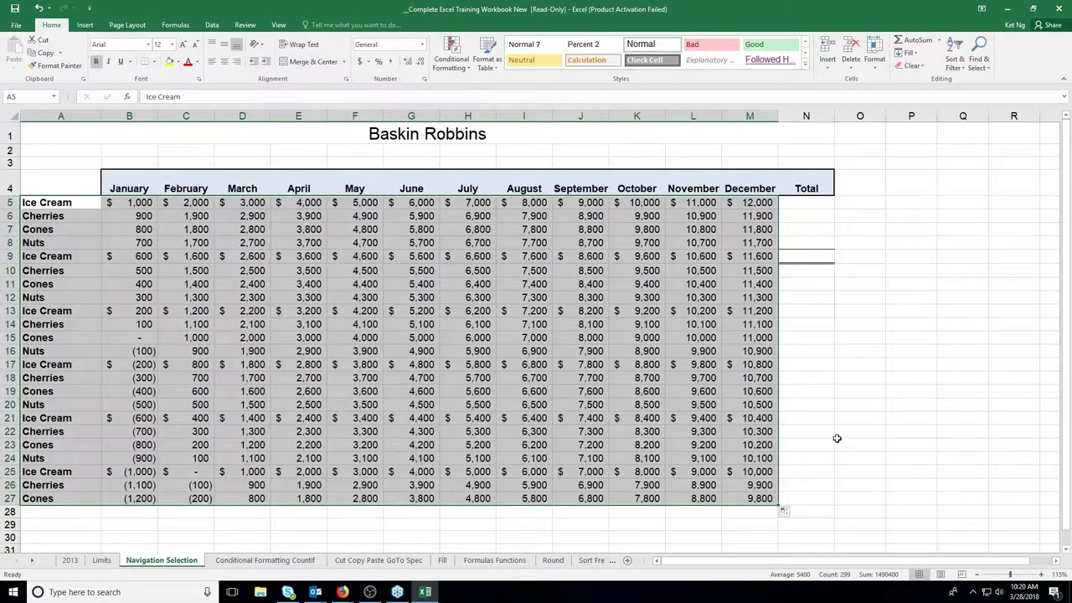
scroll(836, 436, "down", 1)
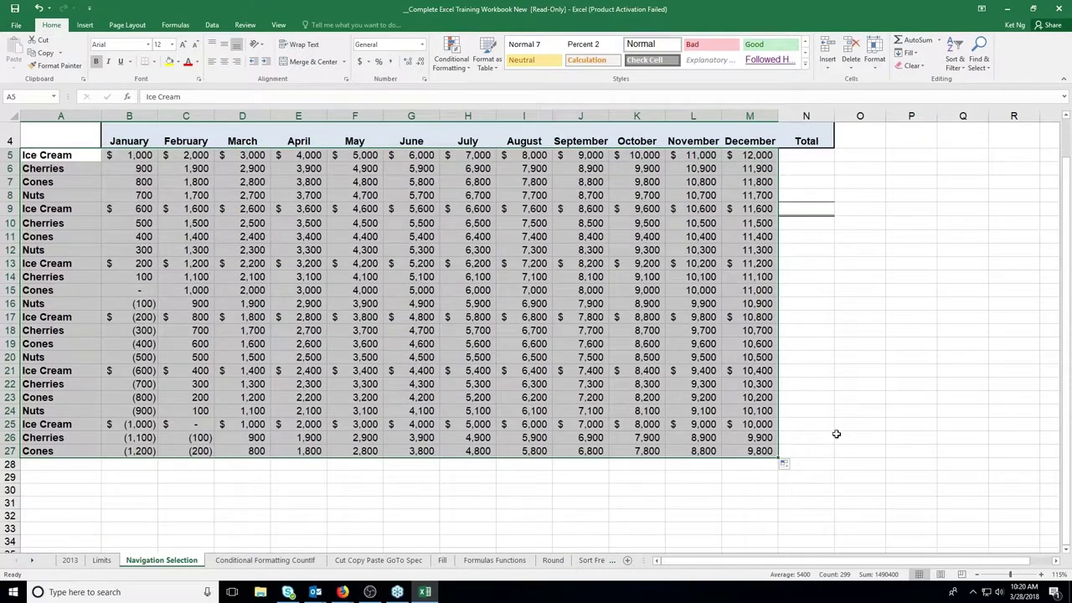
left_click(142, 463)
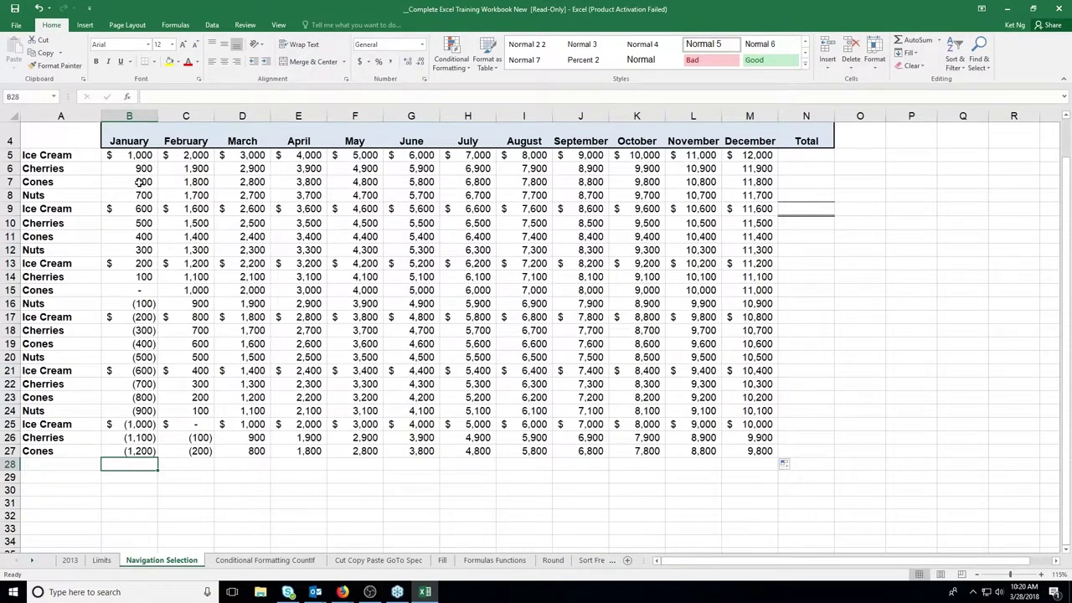
left_click_drag(139, 194, 762, 455)
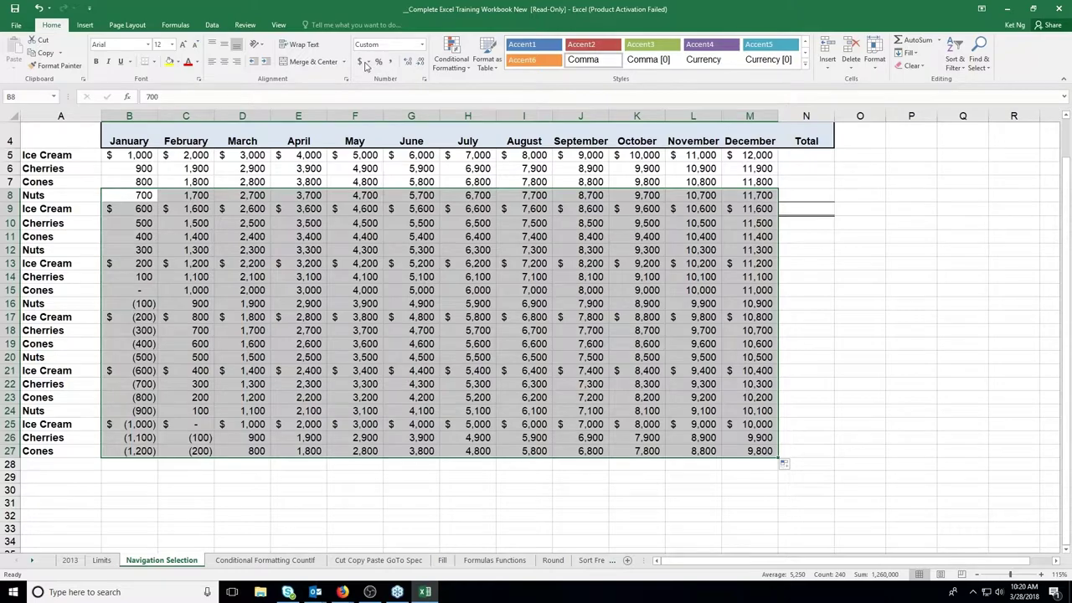
left_click(242, 264)
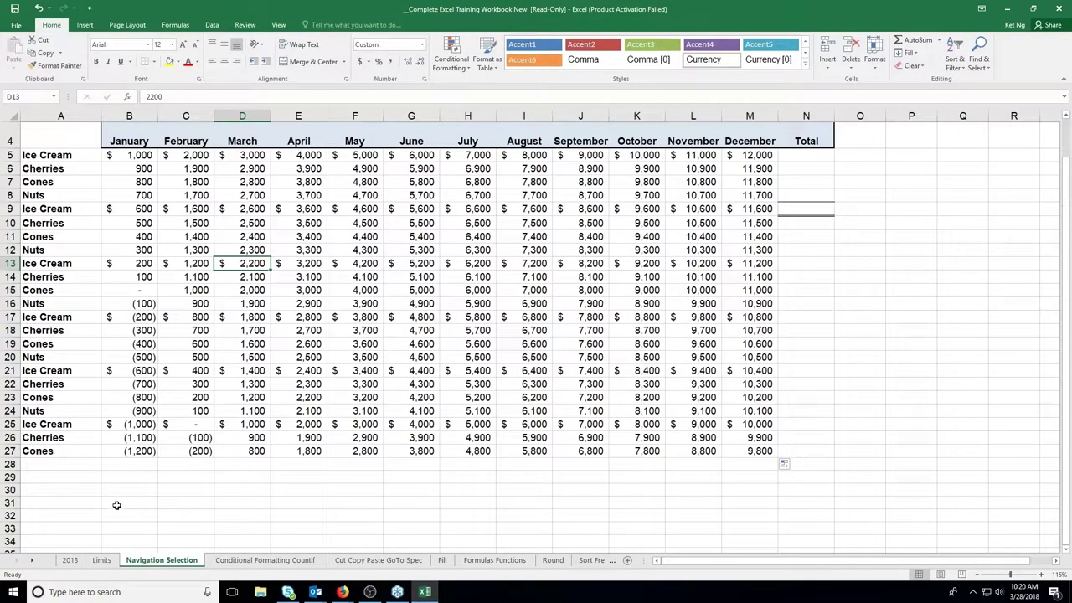
Total January below the extended table by entering =SUM(B5:B27) in cell B28.
left_click(130, 467)
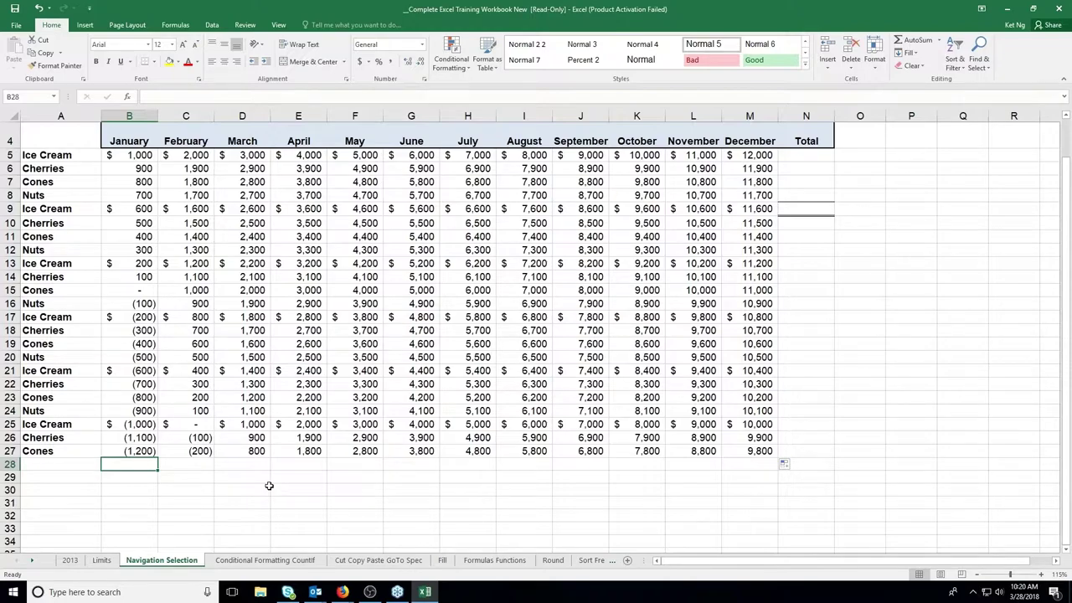
type("=")
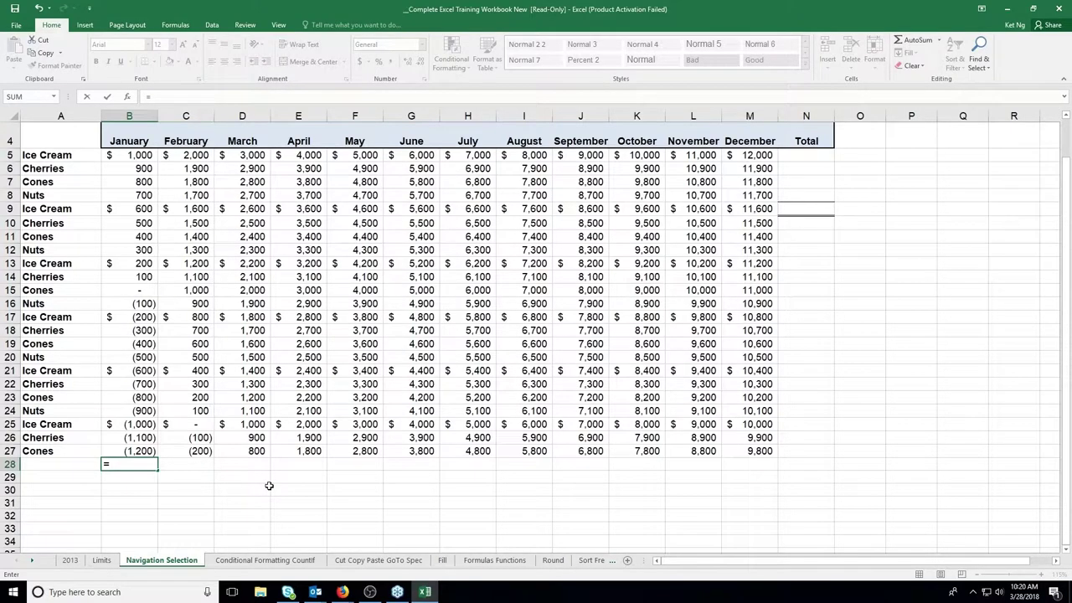
type("su")
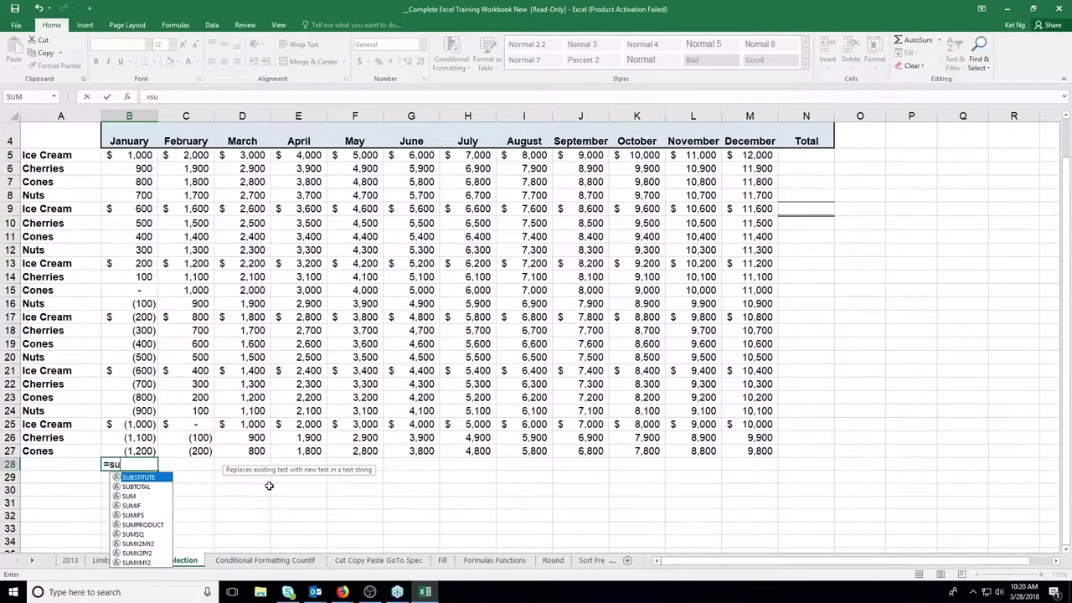
type("m")
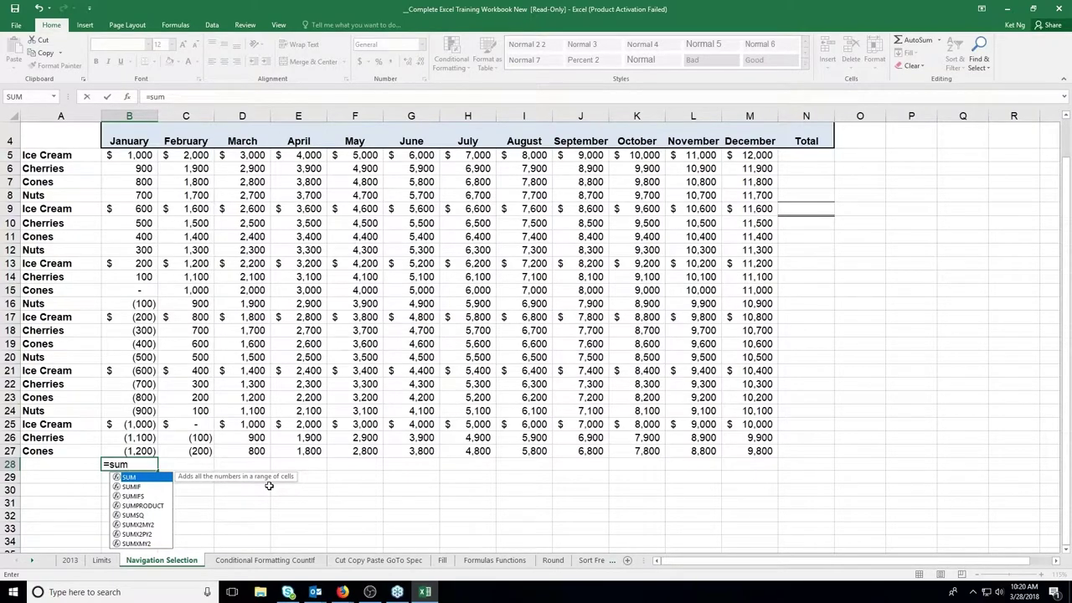
key("BackSpace")
key("BackSpace")
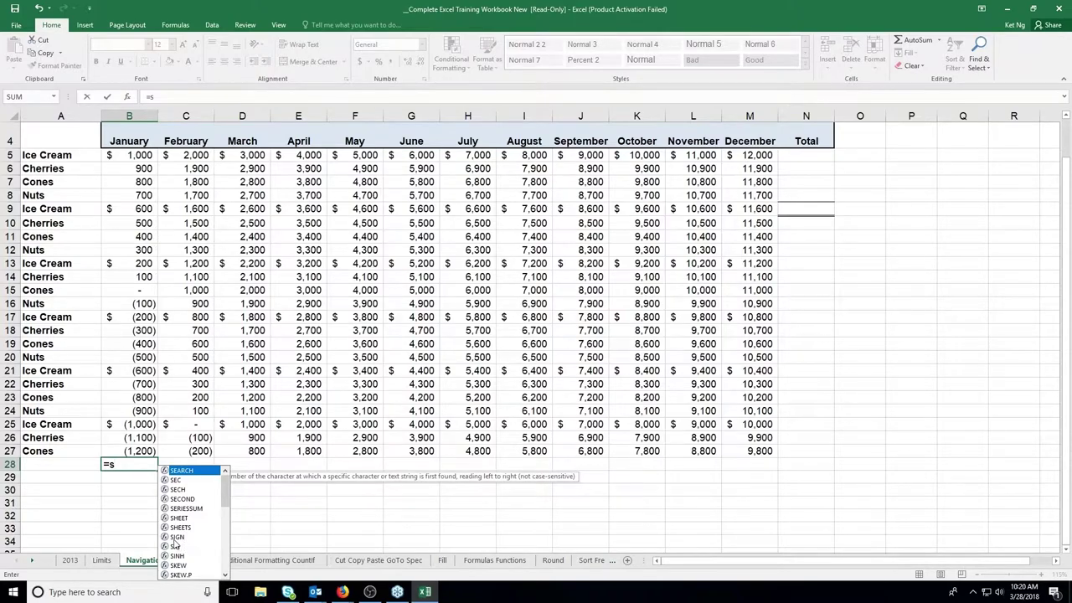
type("u")
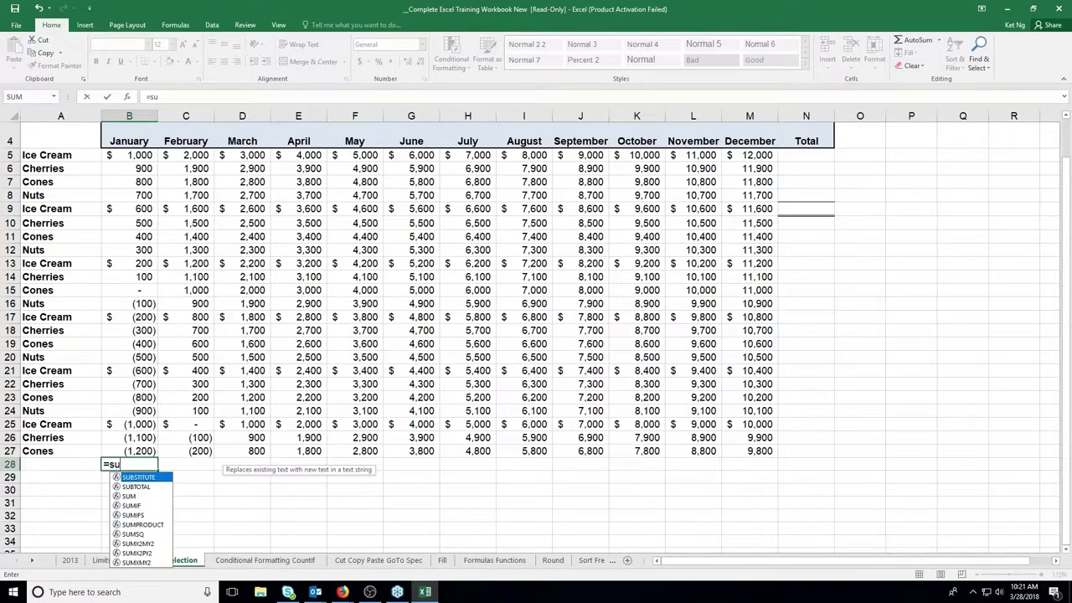
type("m")
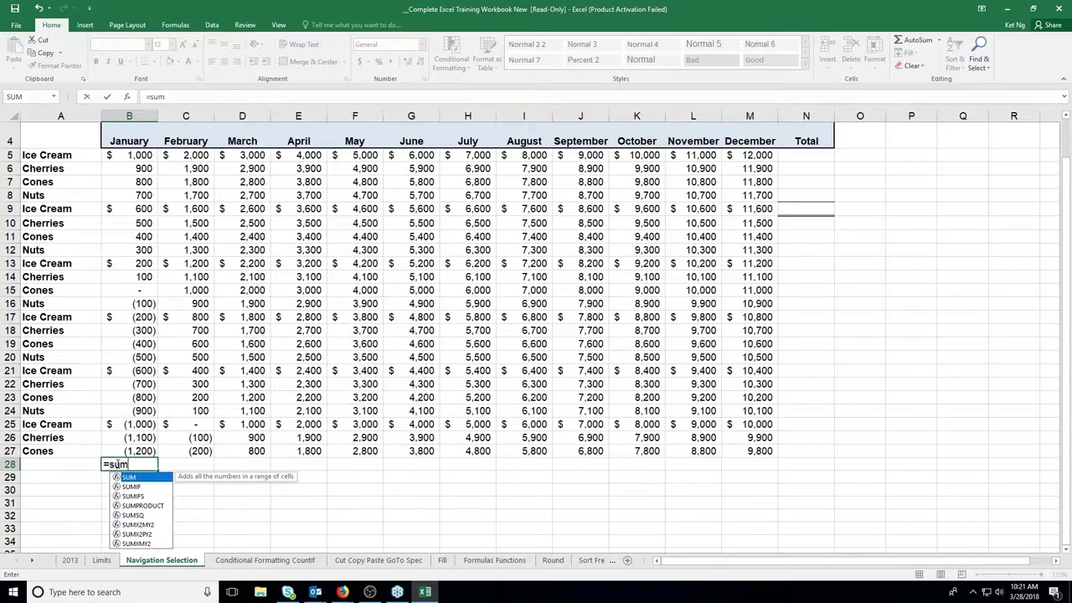
type("(")
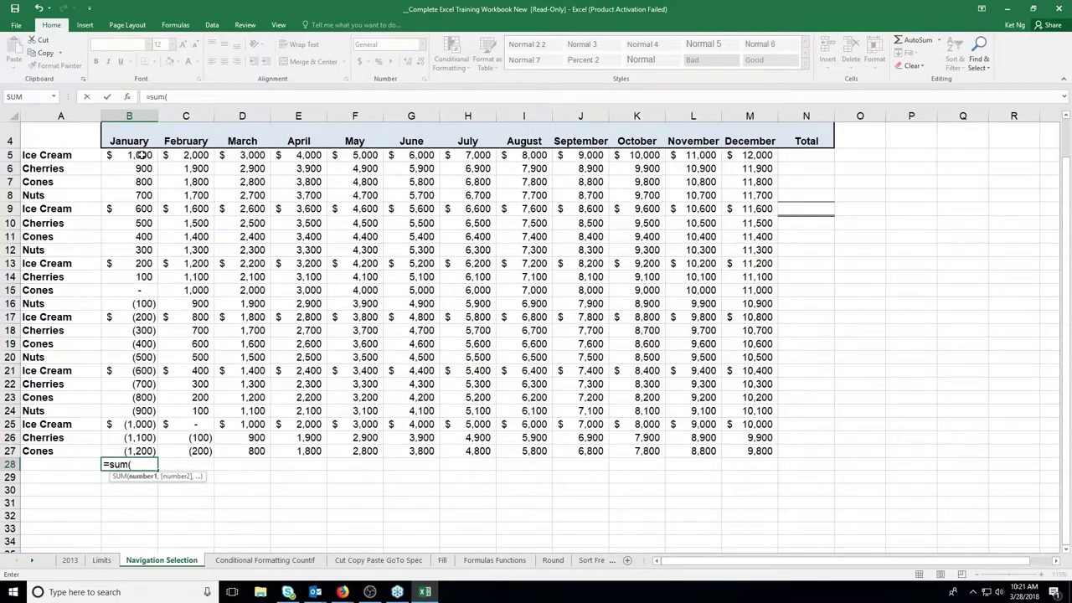
left_click_drag(140, 156, 116, 437)
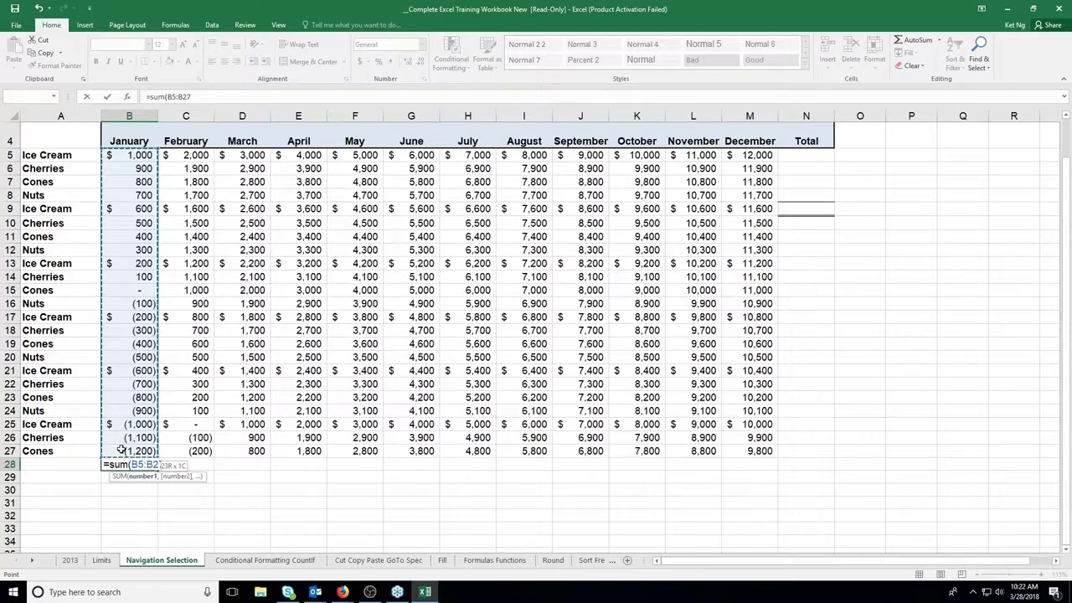
left_click_drag(121, 450, 121, 450)
type(")")
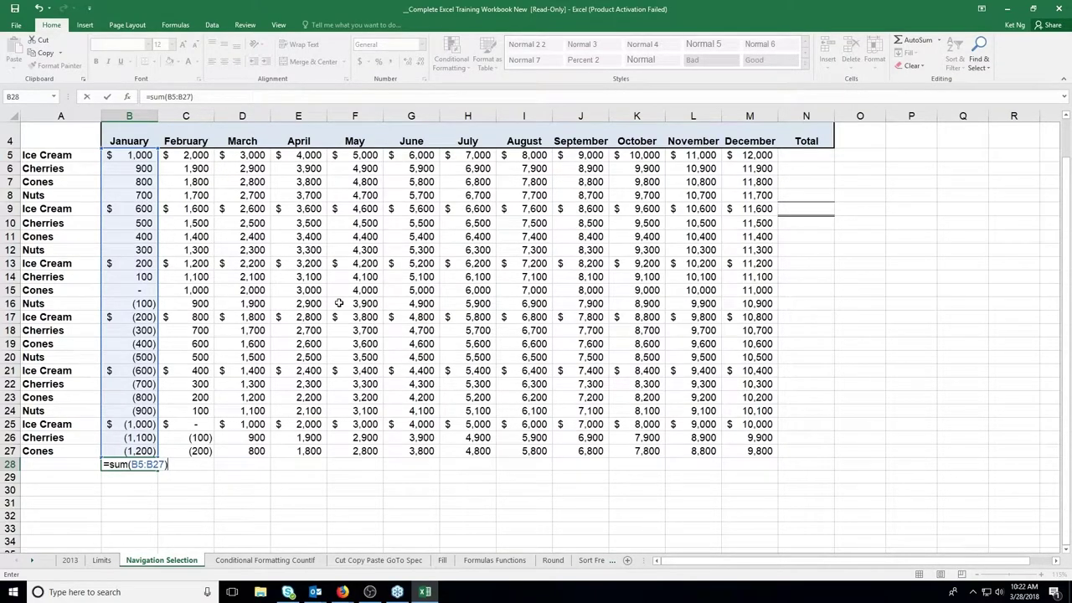
left_click(107, 98)
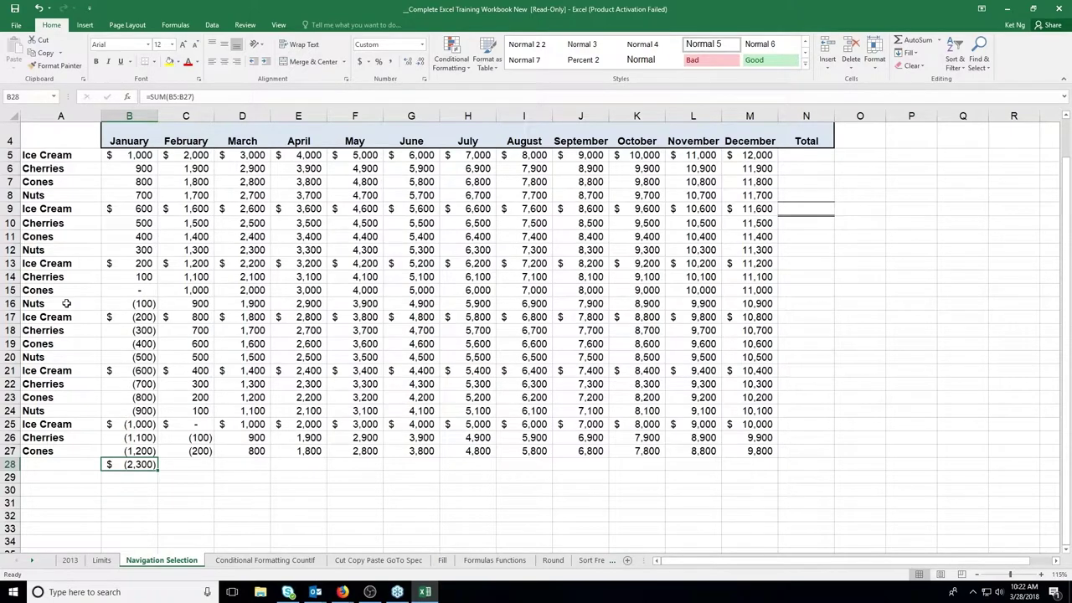
Delete the cells A15:N31, shifting cells left, to shorten the sales table to row 14.
left_click_drag(35, 290, 795, 498)
right_click(432, 322)
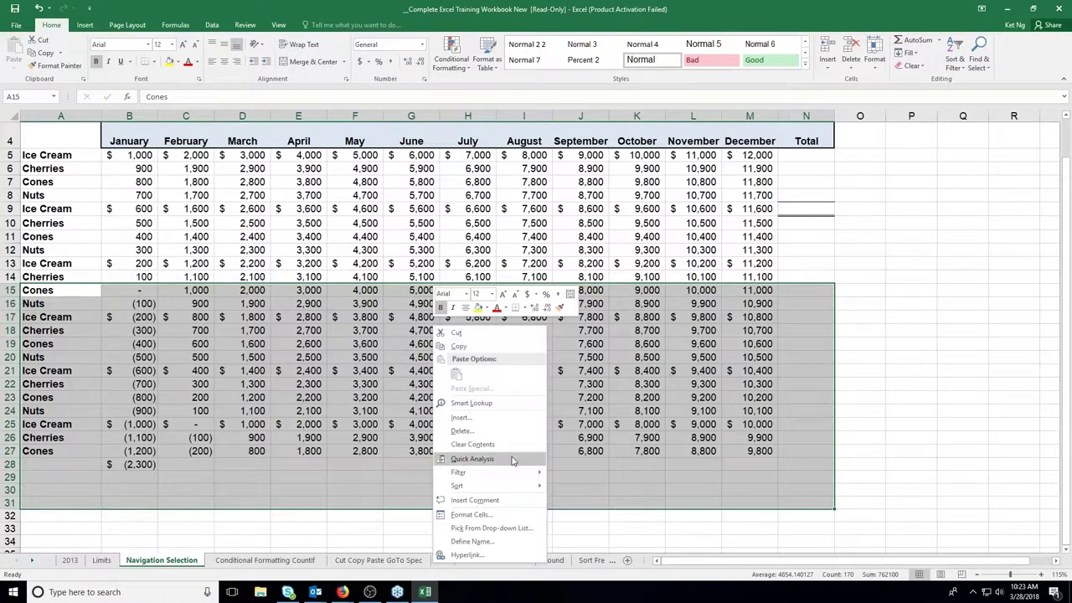
key("Escape")
key("ctrl+minus")
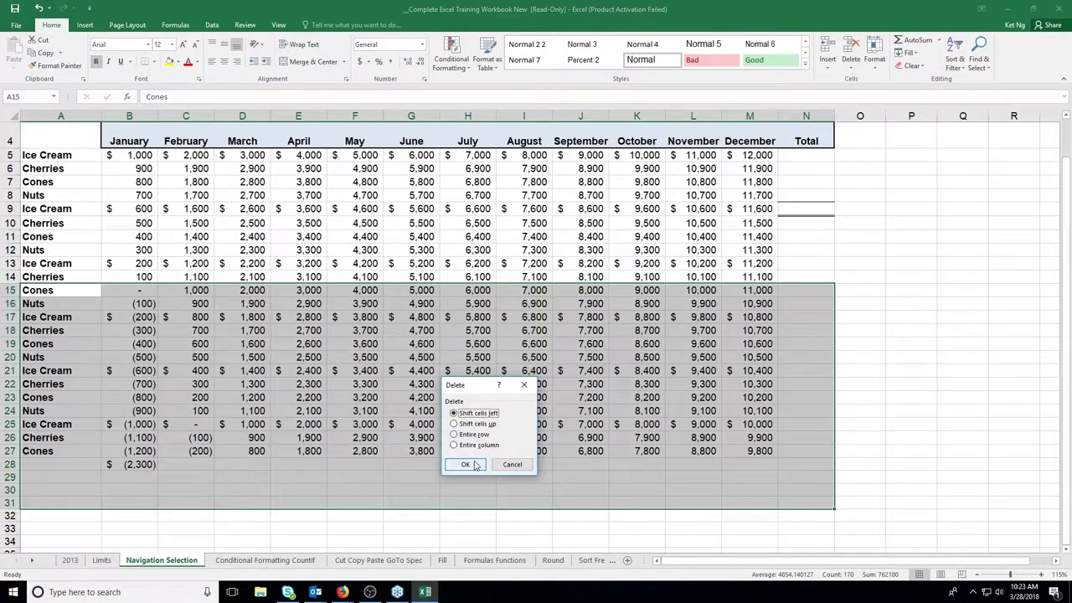
left_click(465, 465)
left_click(235, 305)
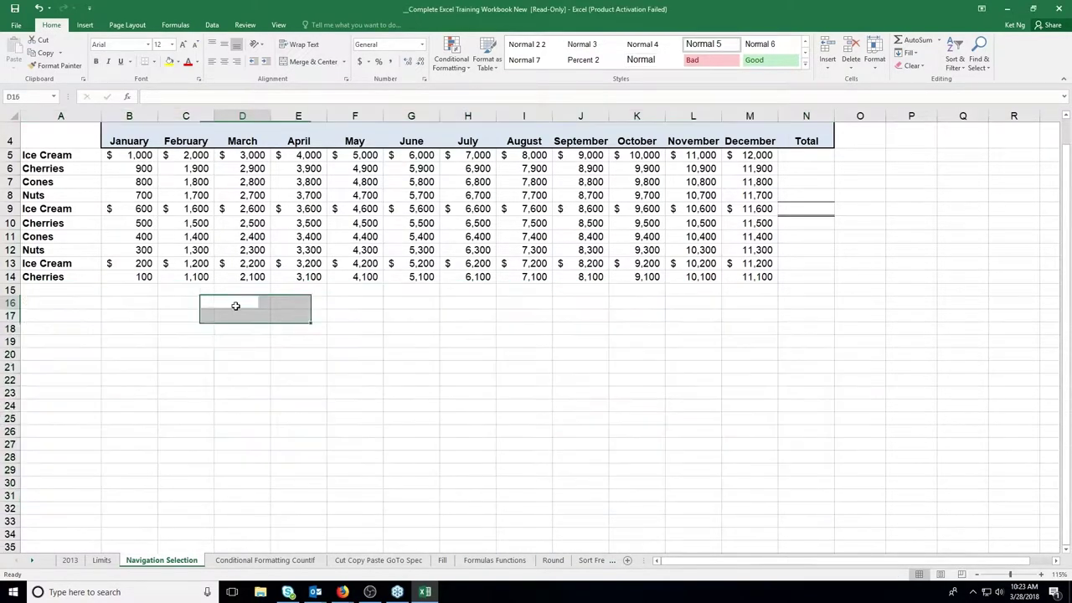
Total January with =SUM(B5:B14) in cell B15 and check it against the sum of the selected January values.
left_click(123, 290)
type("=")
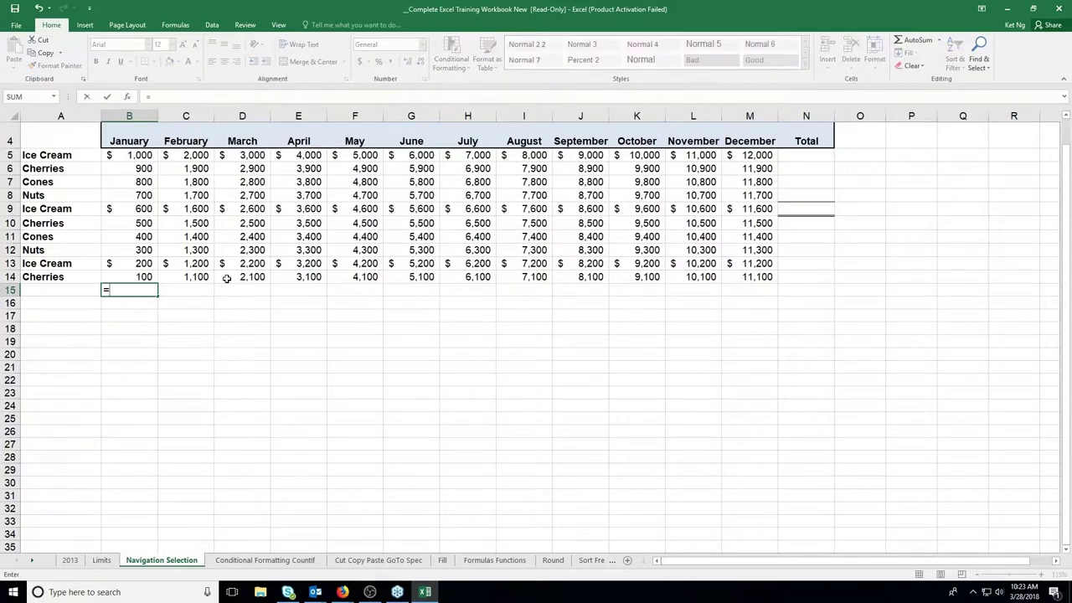
type("sum")
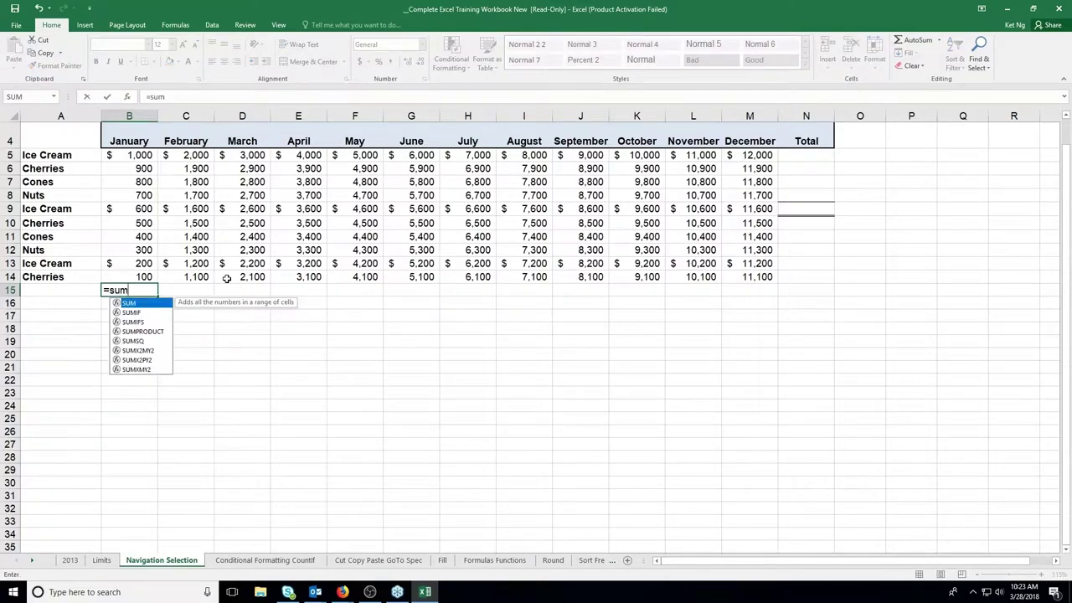
type("(")
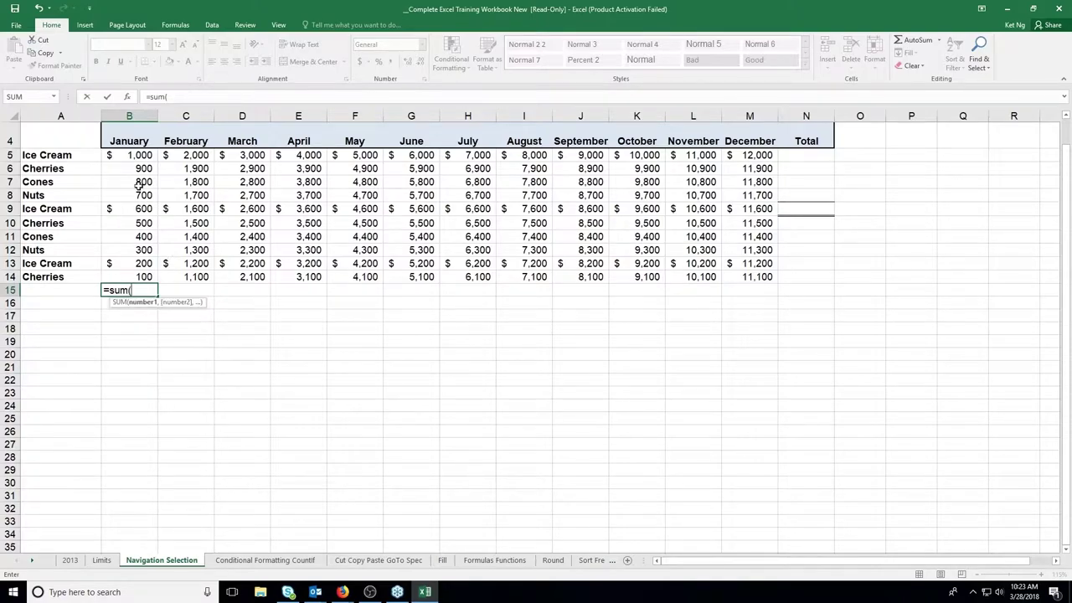
left_click_drag(139, 156, 131, 274)
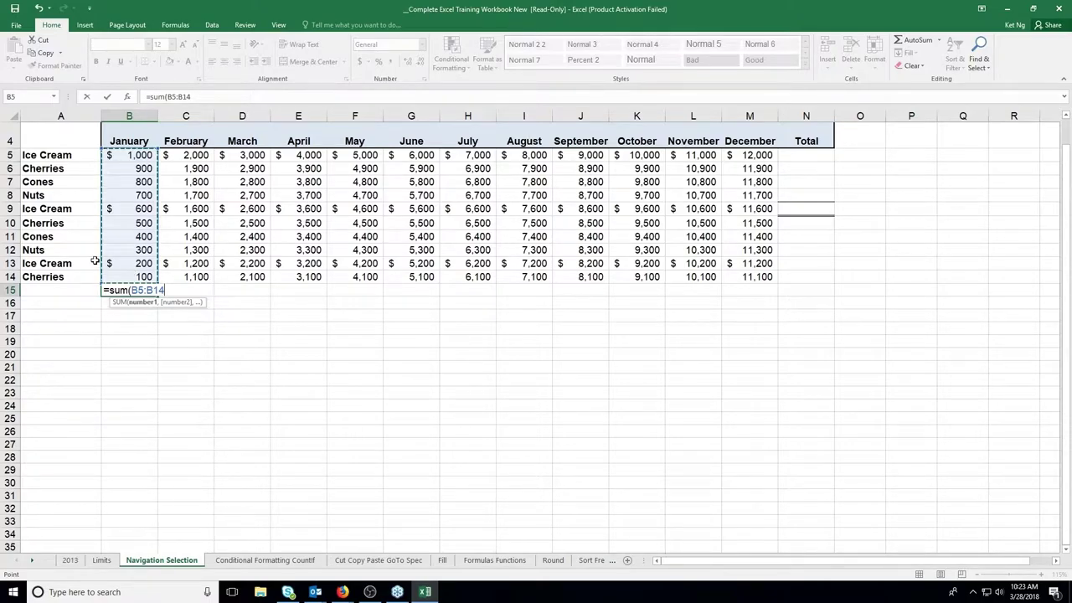
key("Return")
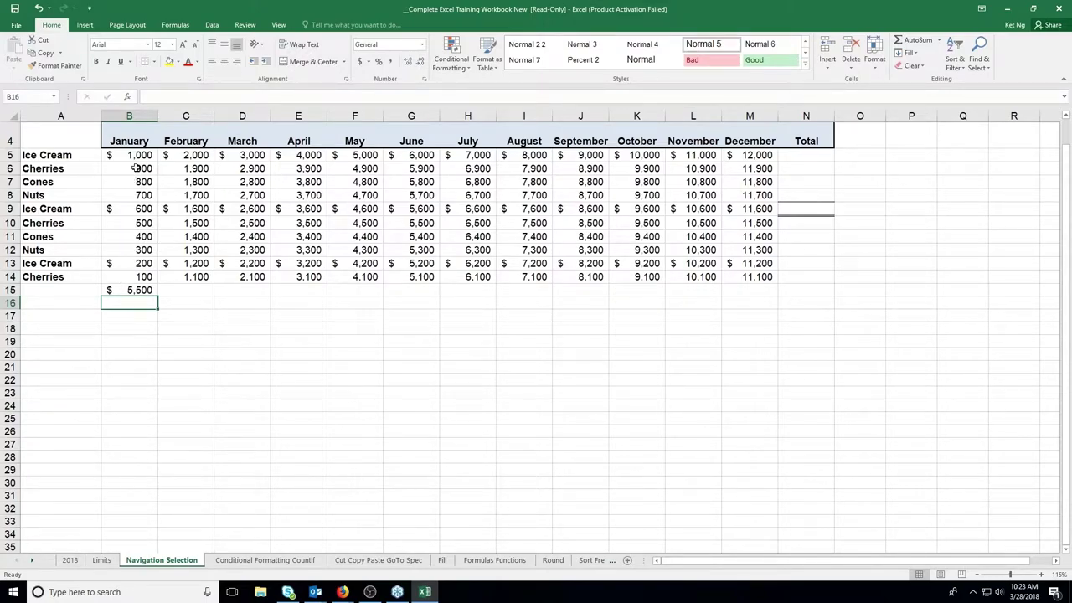
left_click_drag(137, 155, 140, 272)
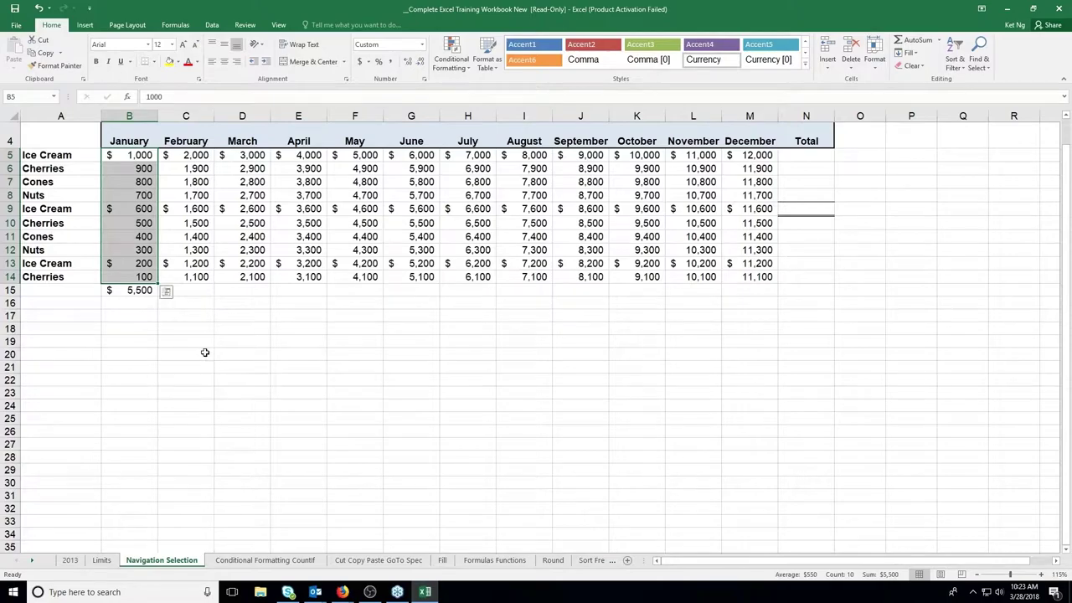
left_click(186, 295)
left_click(156, 293)
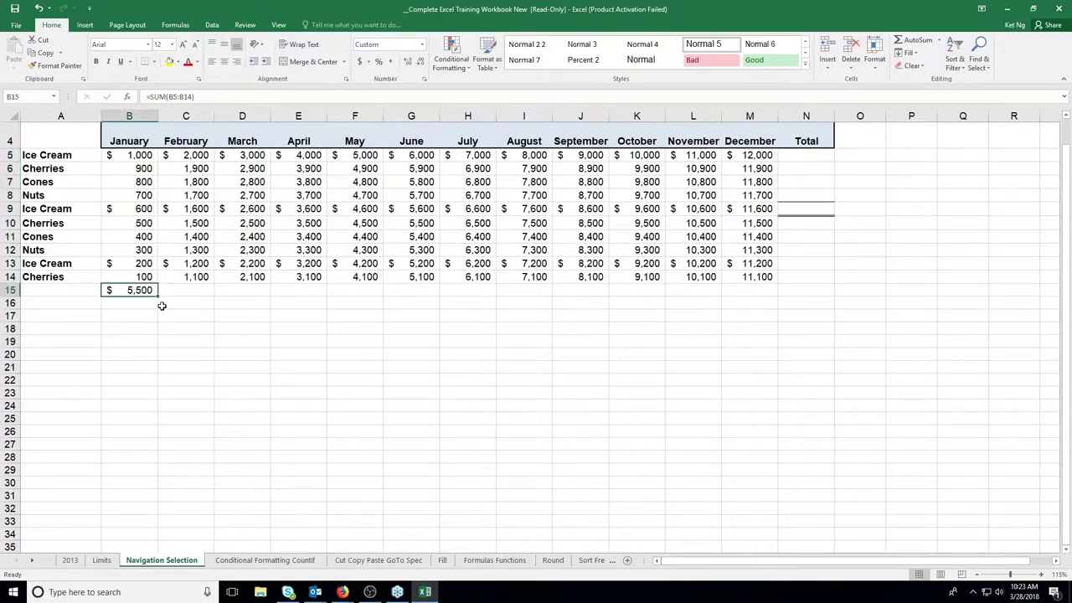
Total February with =SUM(C5:C14) in cell C15 and check it against the sum of the selected February values.
left_click(160, 295)
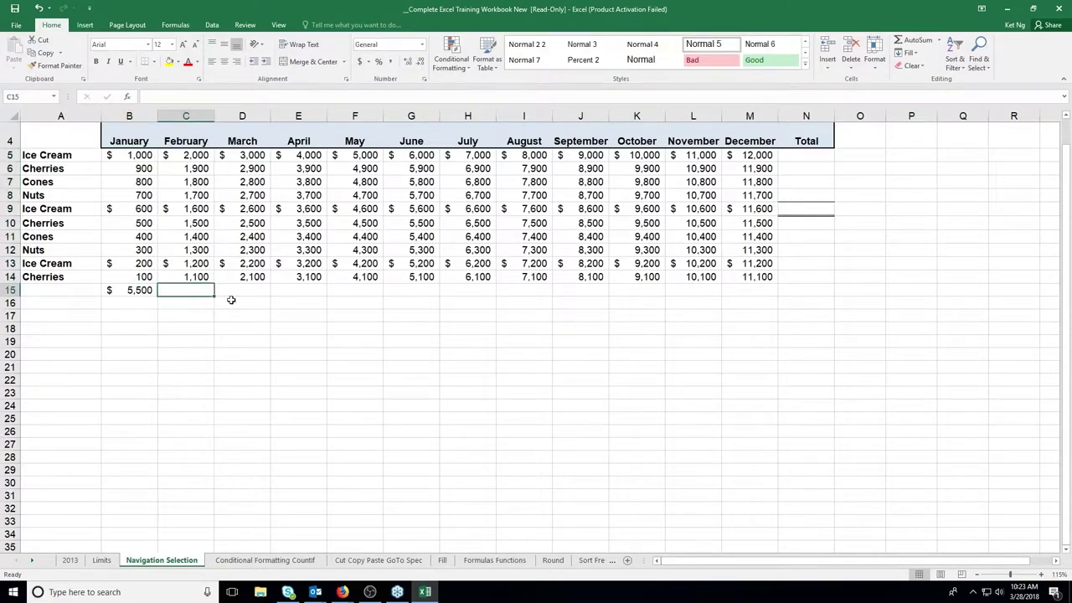
type("=")
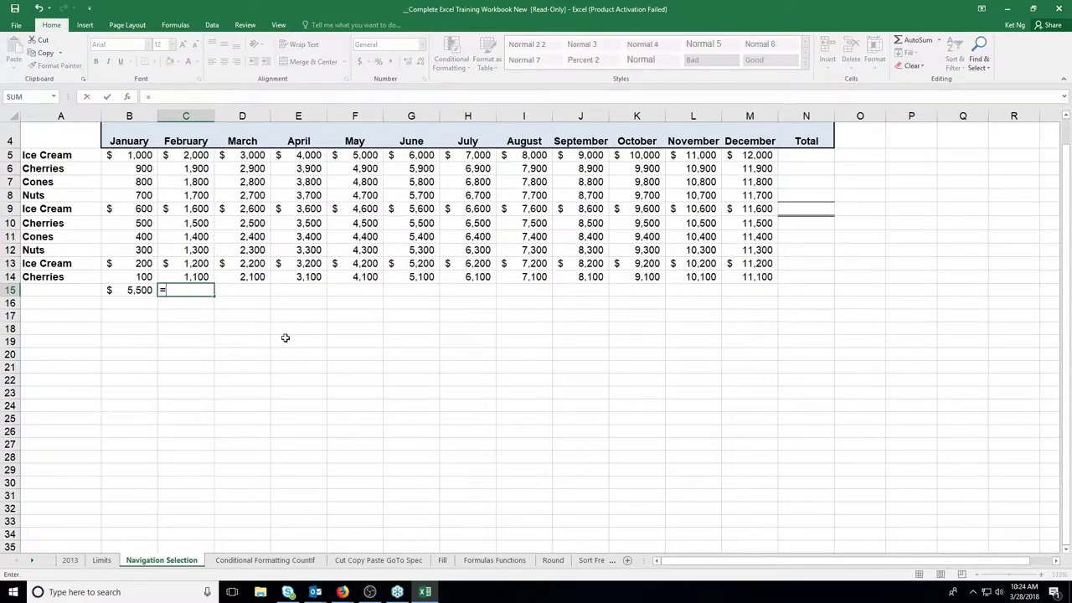
type("Sum(")
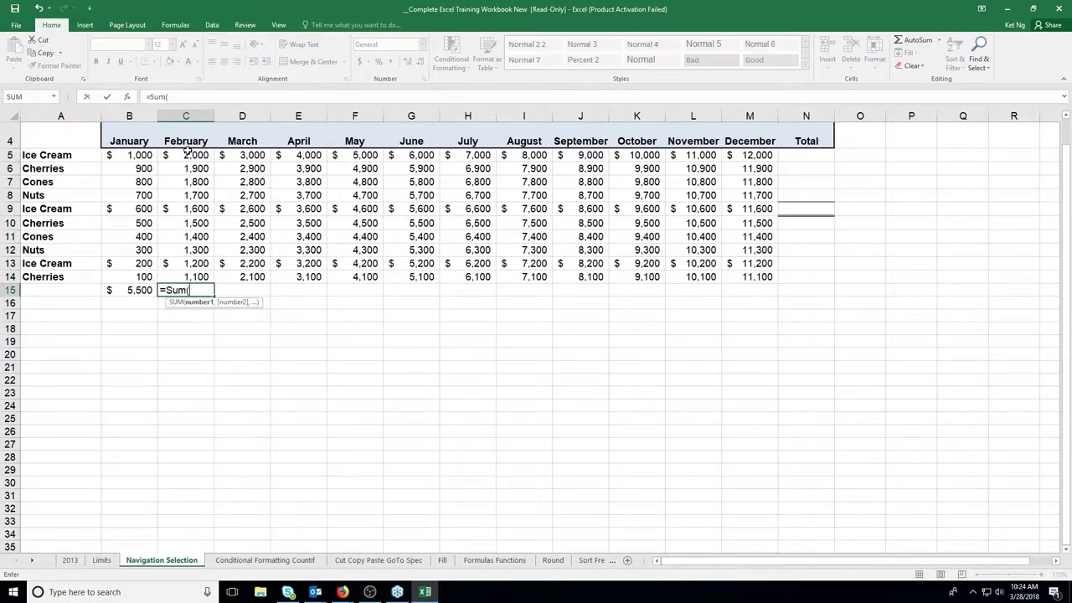
left_click_drag(191, 156, 195, 278)
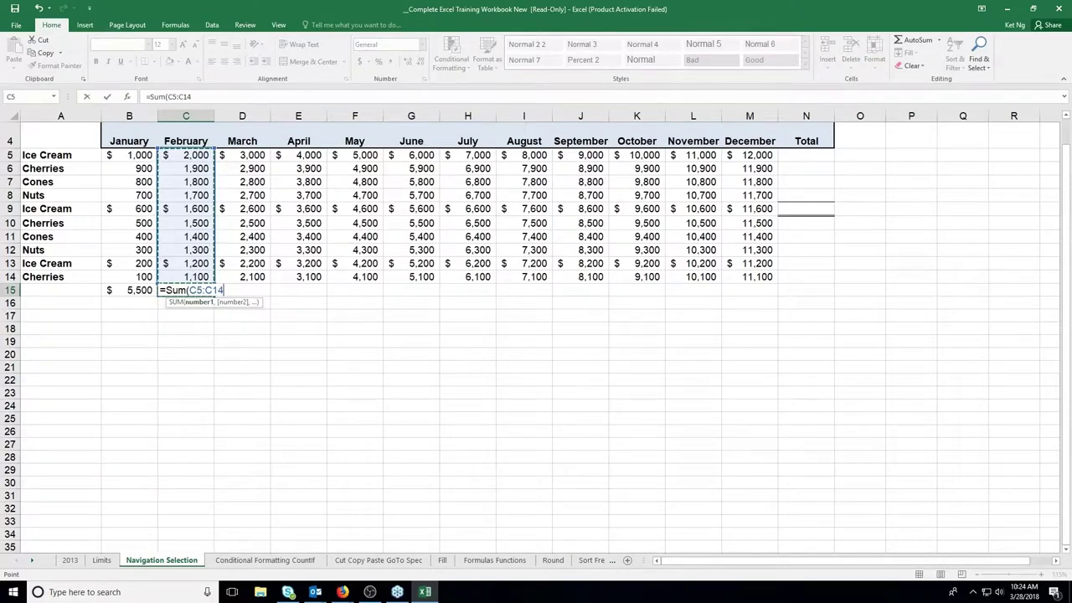
key("Return")
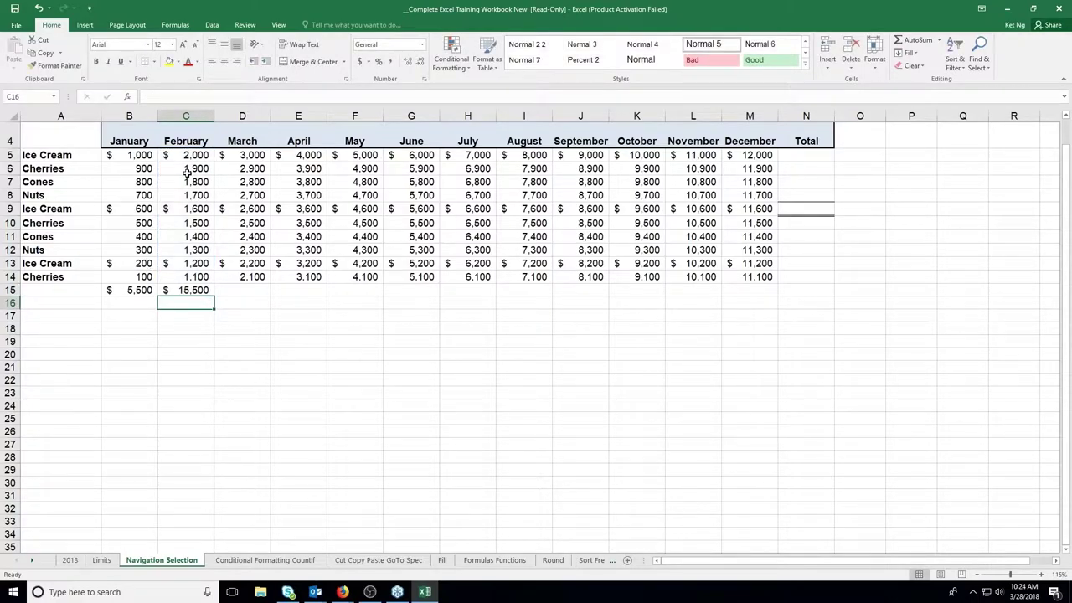
left_click_drag(189, 155, 186, 276)
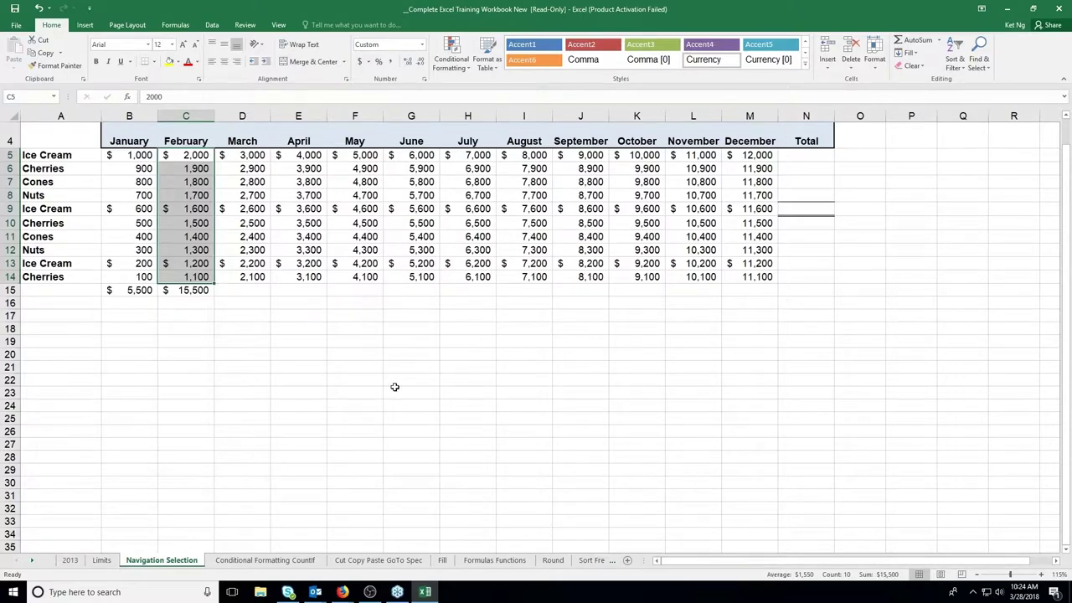
Fill February's SUM formula from C15 across to N15 and check January's formula in B15.
left_click(236, 289)
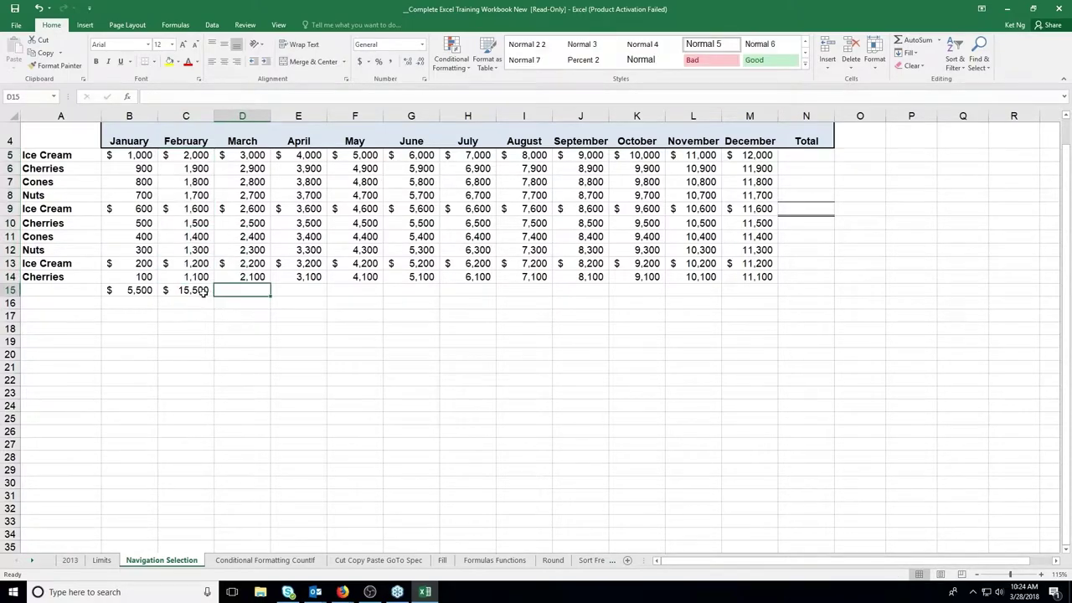
left_click(210, 293)
left_click_drag(212, 298, 807, 295)
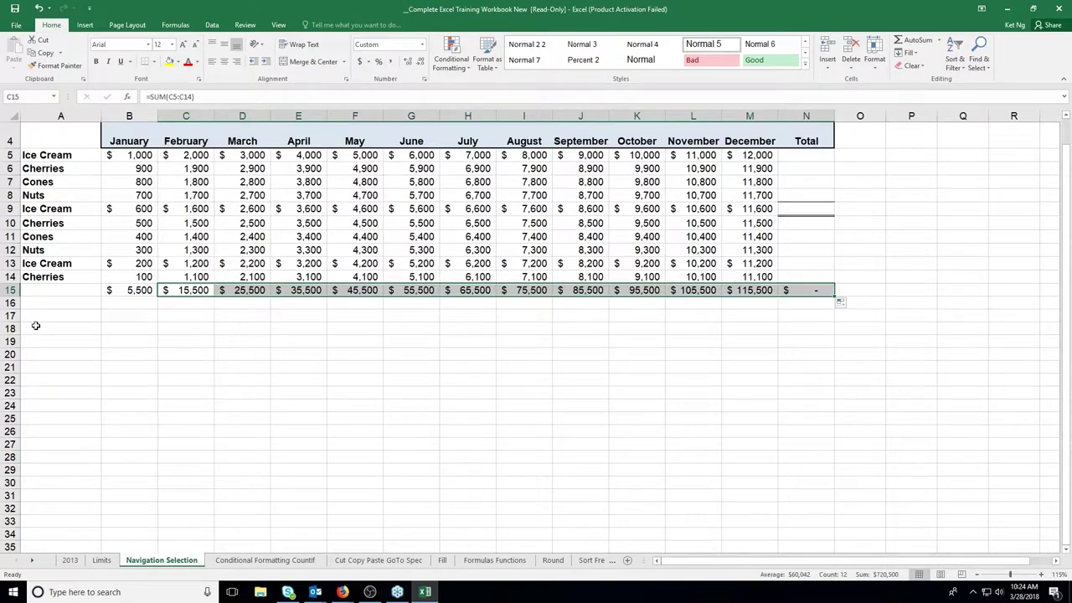
left_click(140, 291)
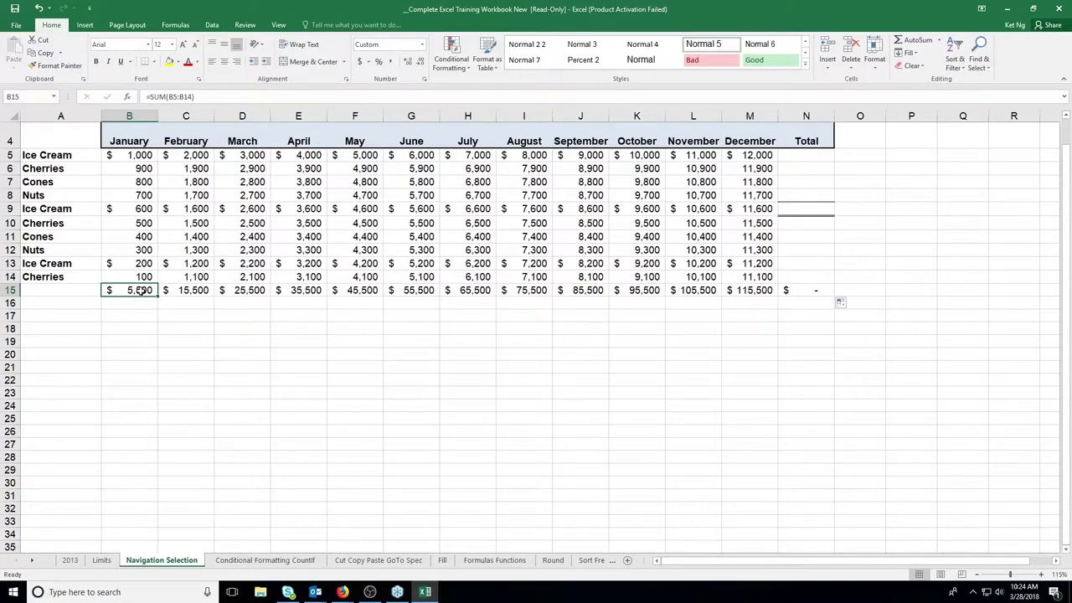
Build the formula =B8+D11+F11 in cell B17 to add non-adjacent cells.
left_click(138, 315)
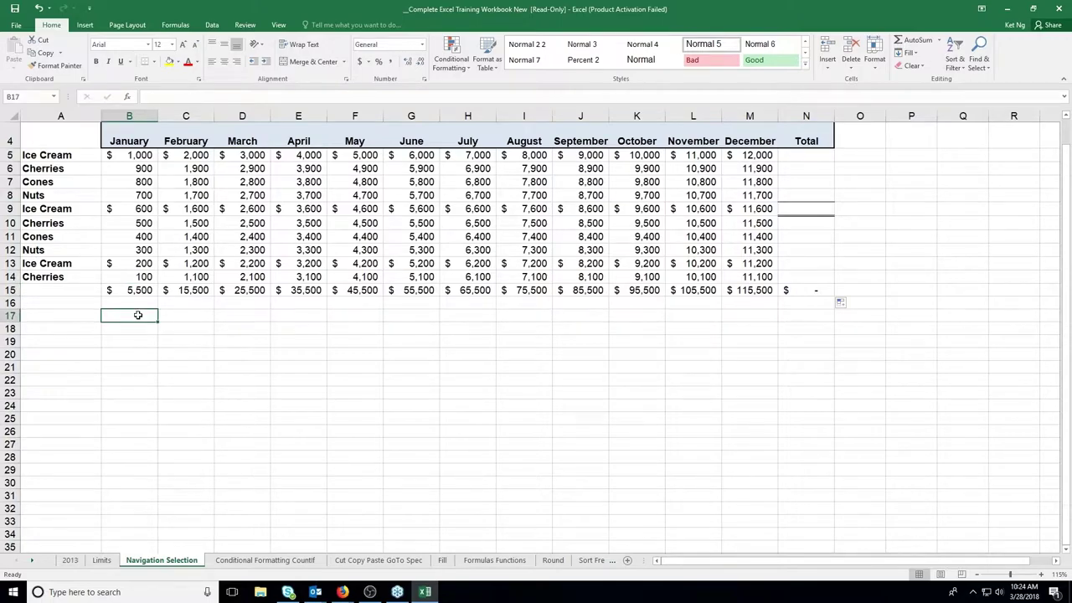
type("=")
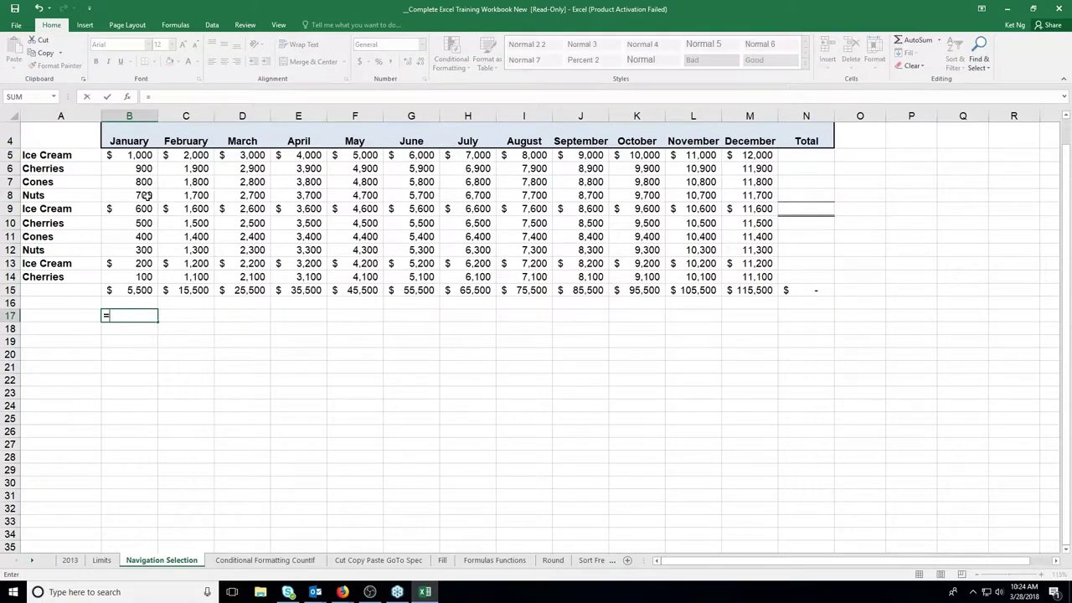
left_click(126, 196)
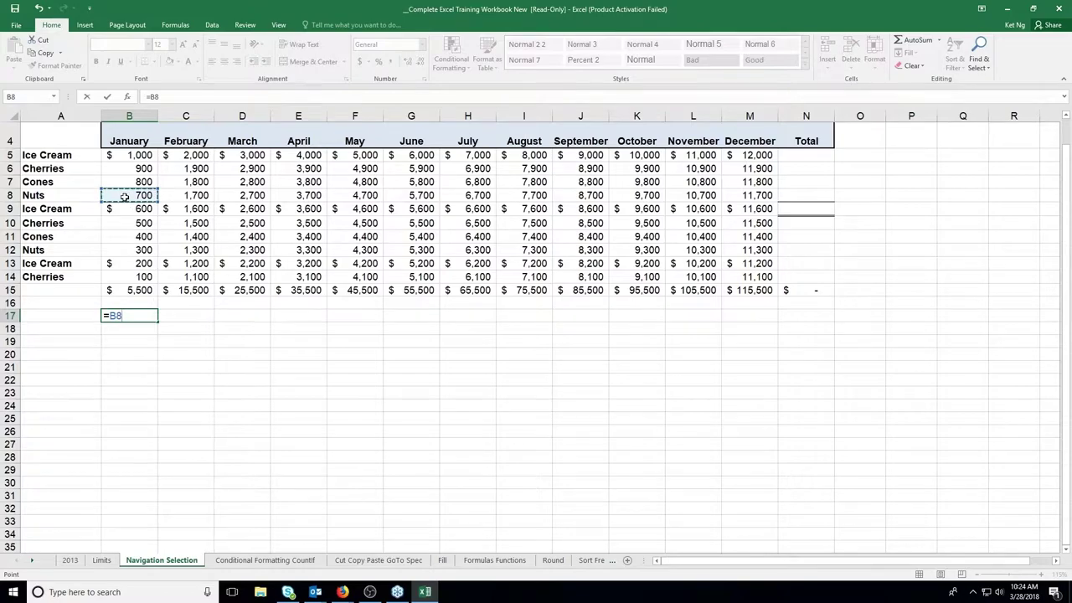
type("+")
left_click(219, 237)
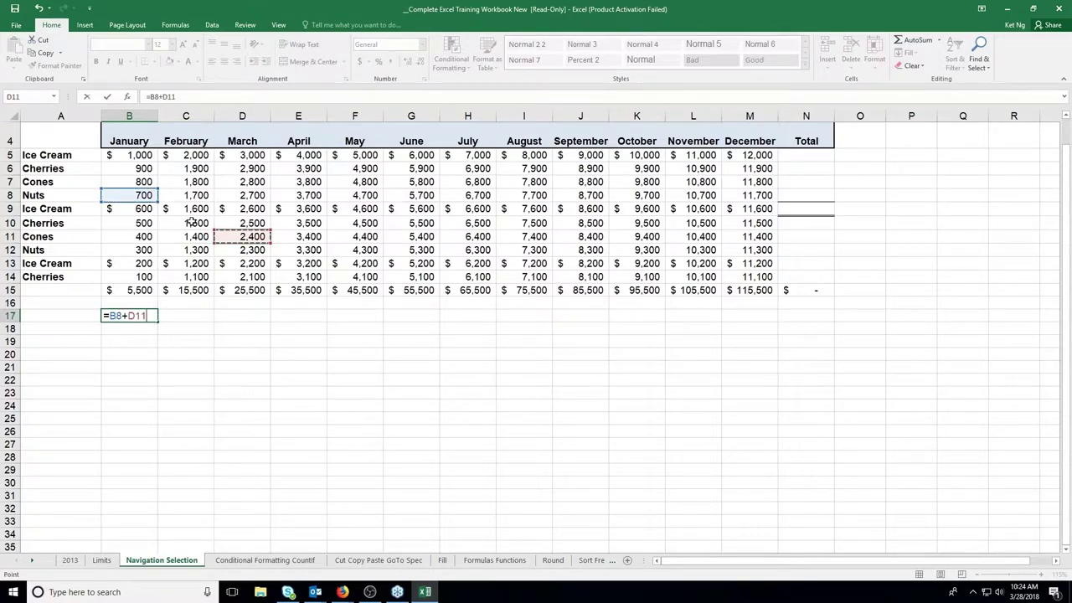
type("+")
left_click(351, 235)
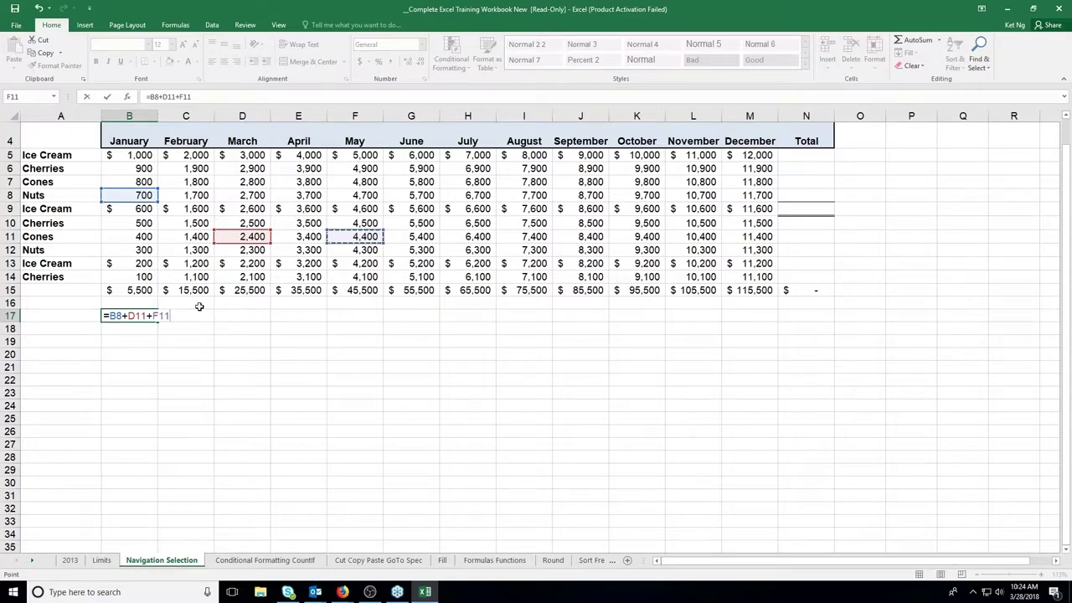
Try minus and multiplication operators in place of a plus sign in B17's formula, and cancel the entry.
left_click(149, 315)
key("BackSpace")
type("-")
key("BackSpace")
type("*")
key("Escape")
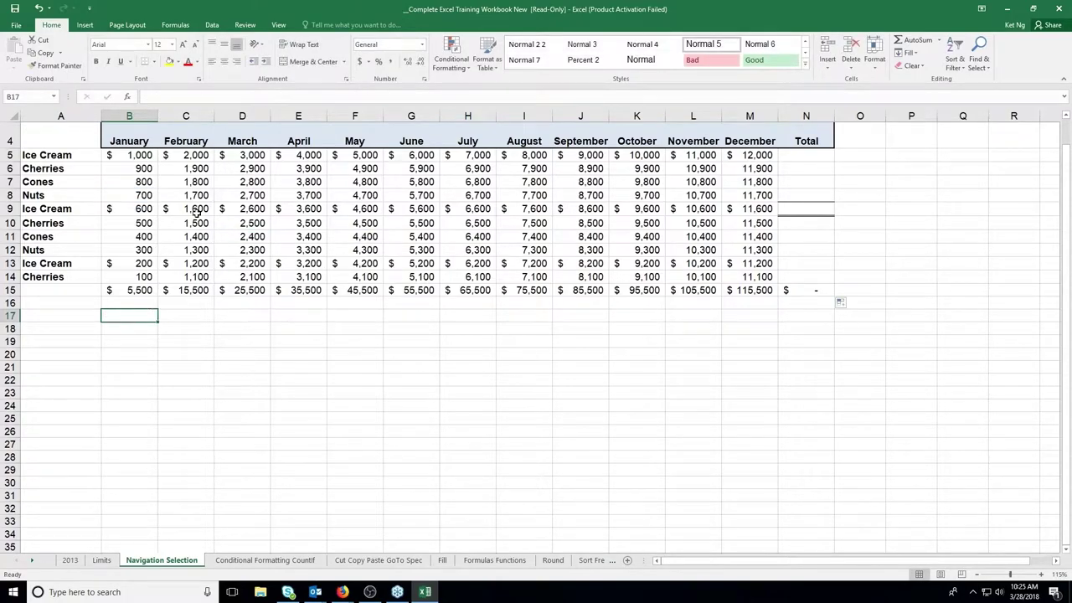
Label the row below the monthly totals Tax in cell A16.
left_click(79, 303)
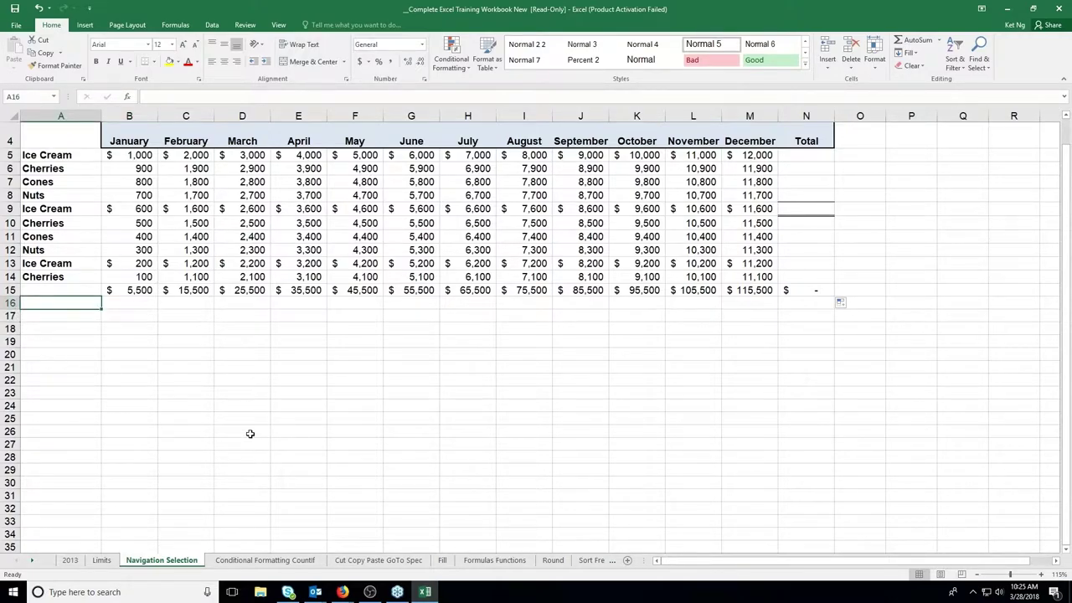
type("Ta")
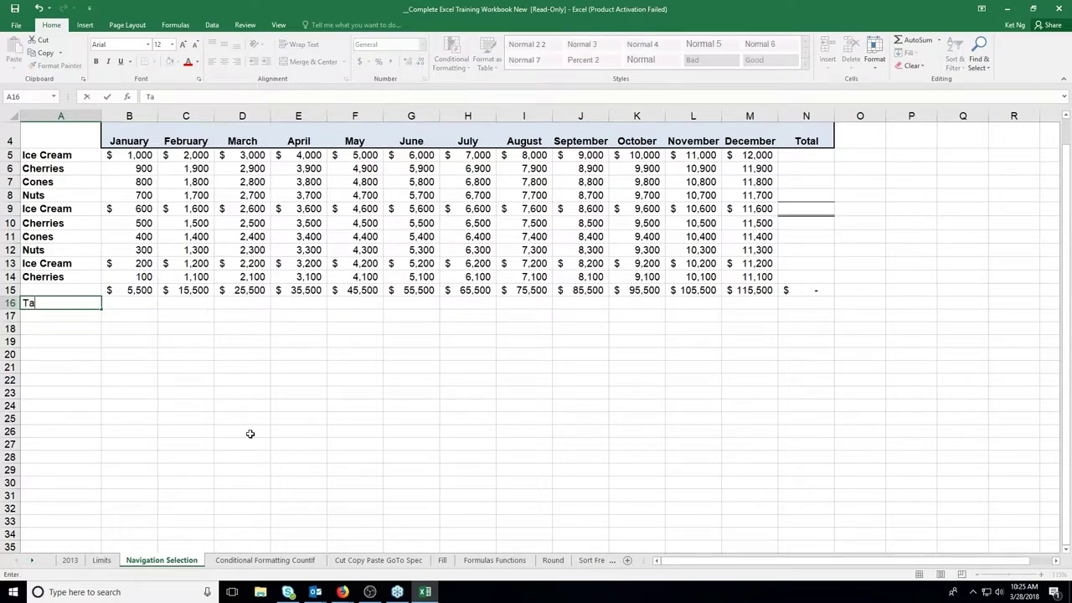
type("x")
key("Return")
Enter the tax rate .1 in cell A17, below the Tax label.
key("Up")
key("Up")
key("Right")
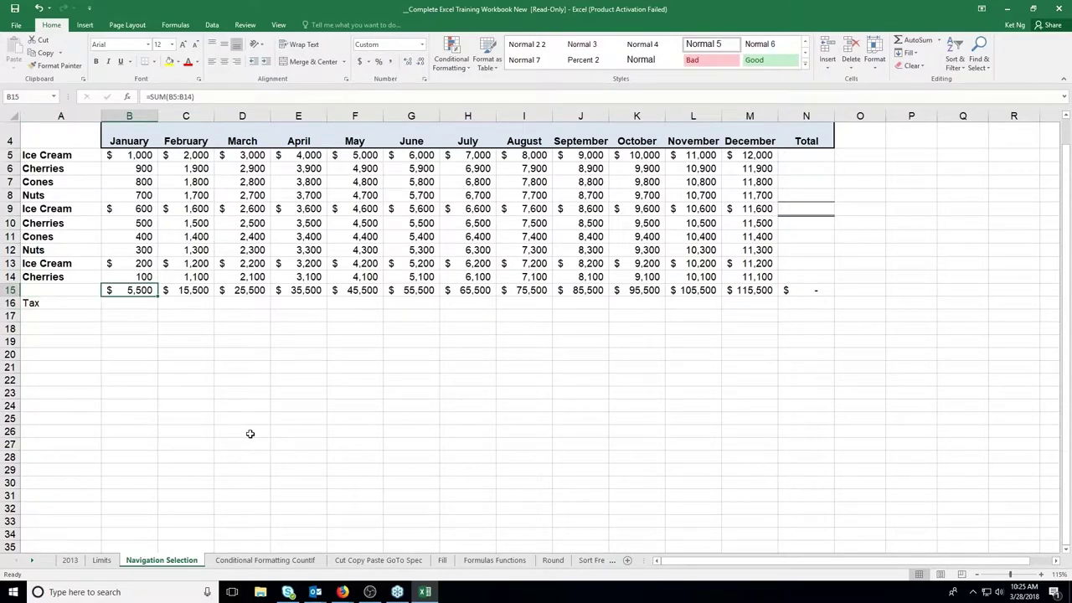
key("Left")
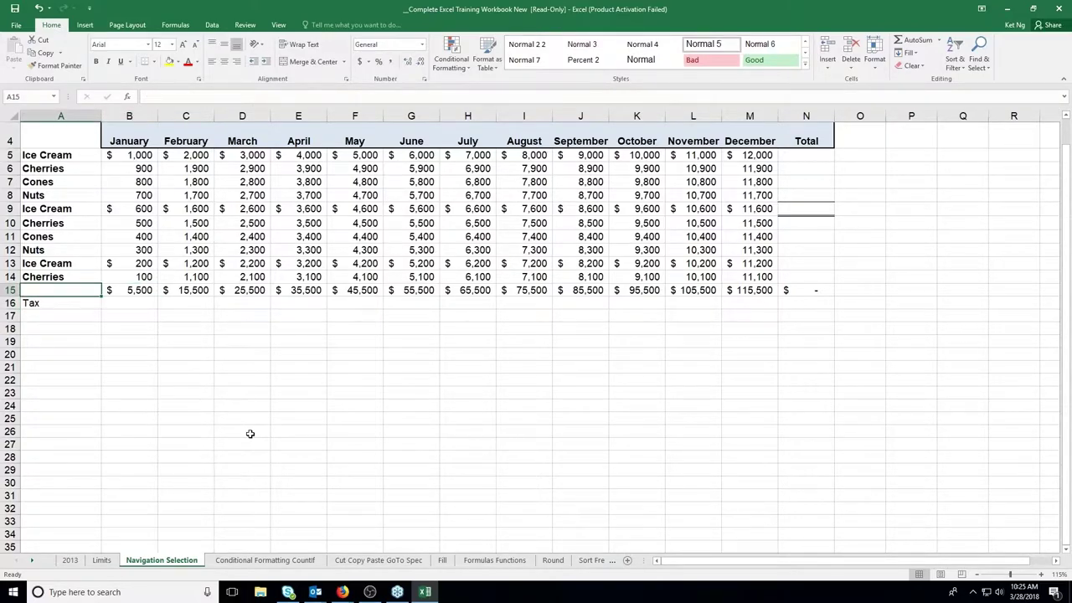
key("Down")
key("Right")
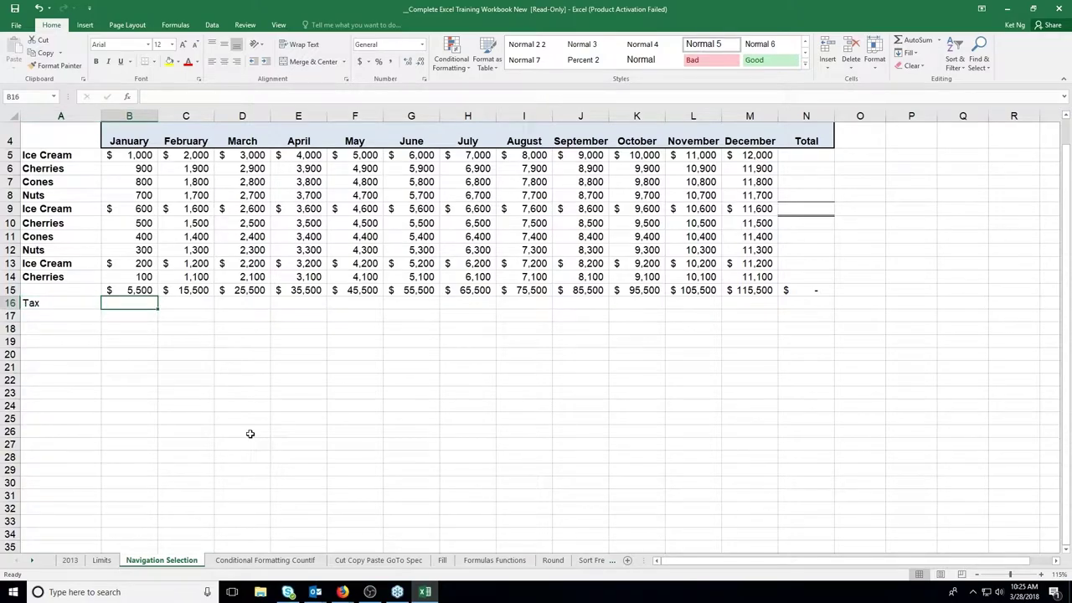
key("Down")
key("Left")
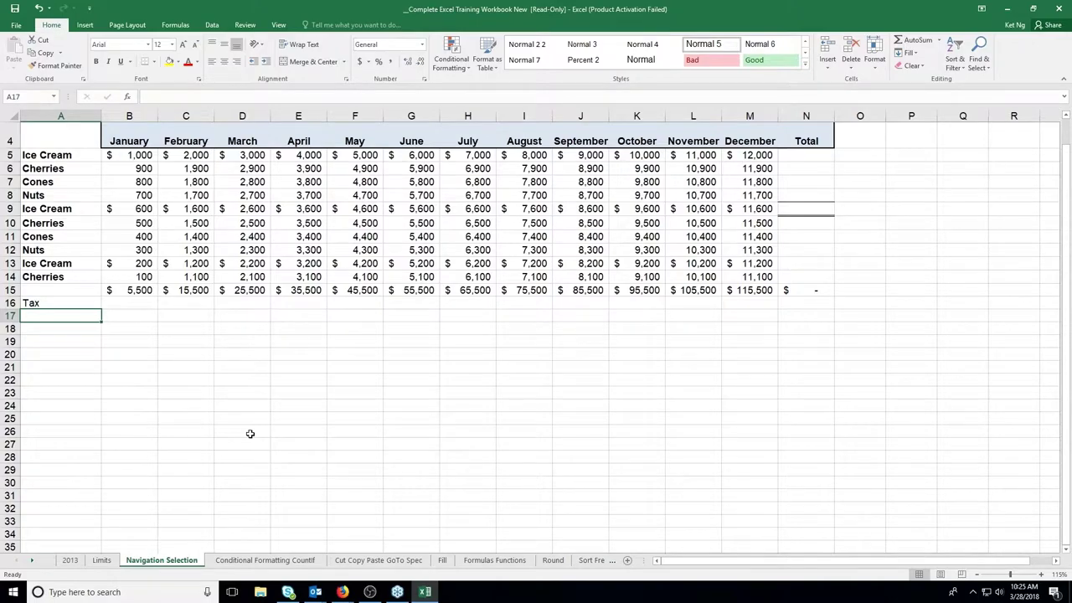
type(".1")
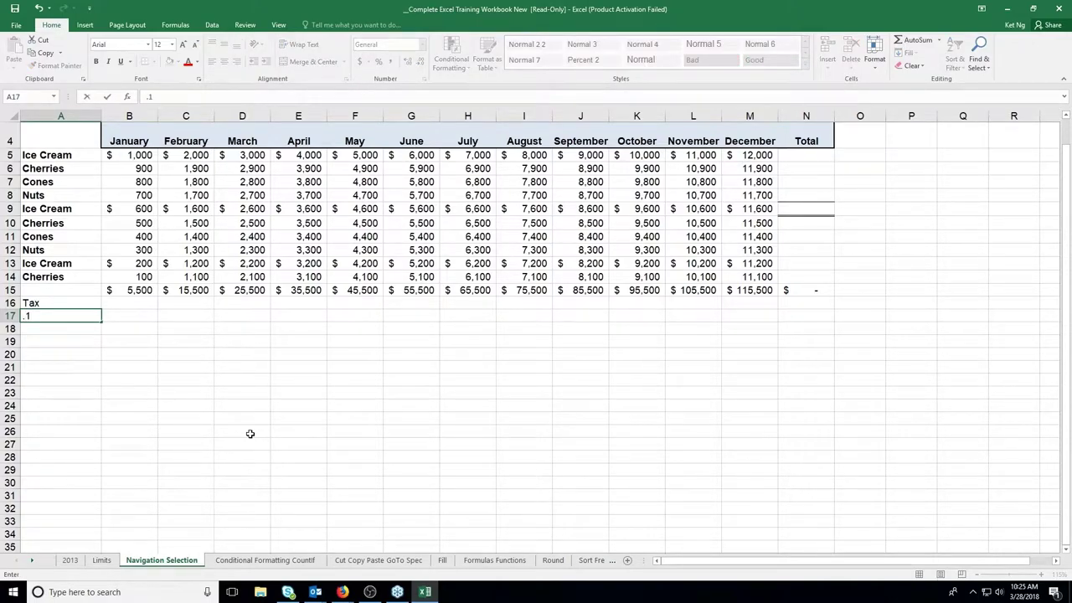
key("Return")
Calculate January's tax in cell B16 with =B15*A17, multiplying the month's total by the tax rate.
key("Up")
key("Up")
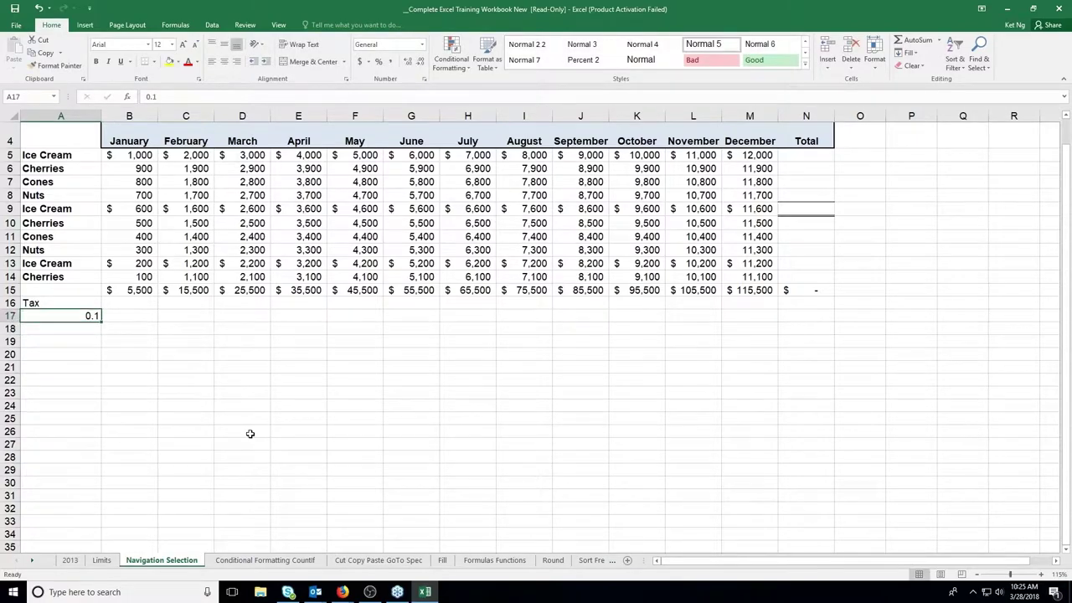
key("Right")
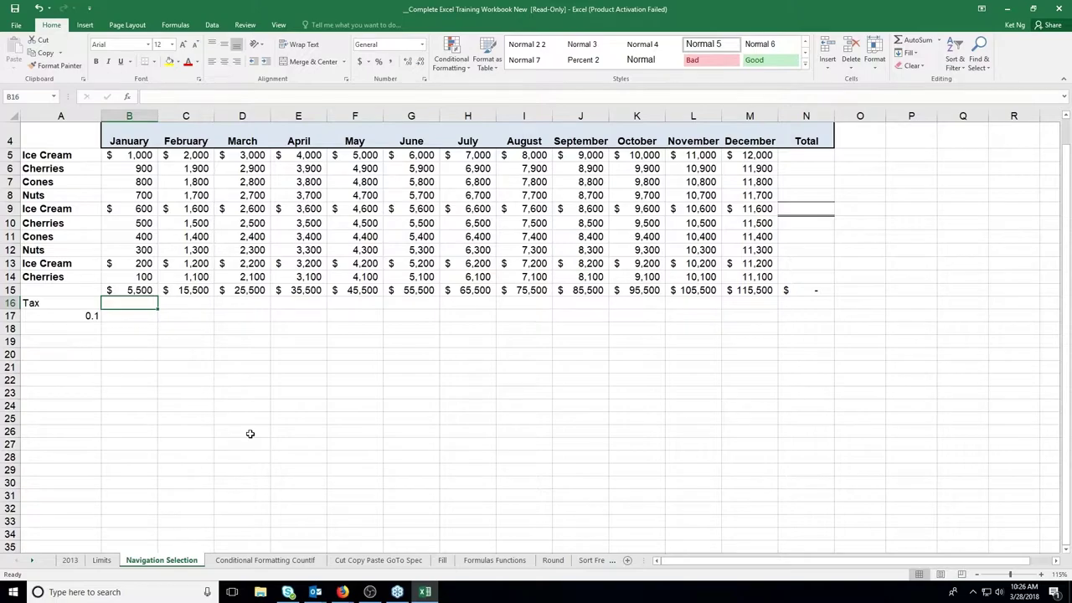
type("=")
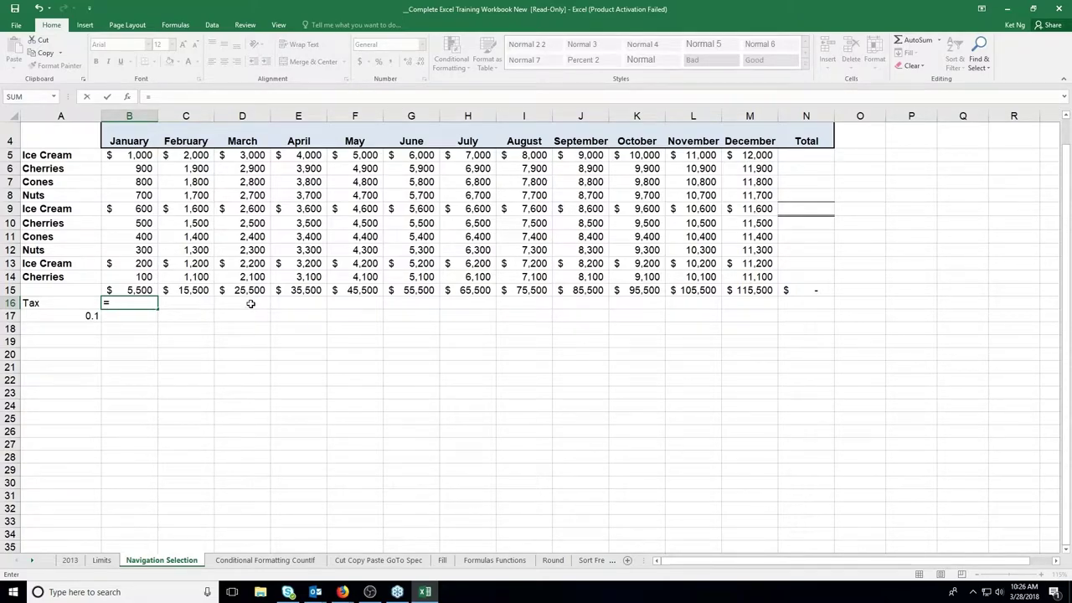
left_click(138, 289)
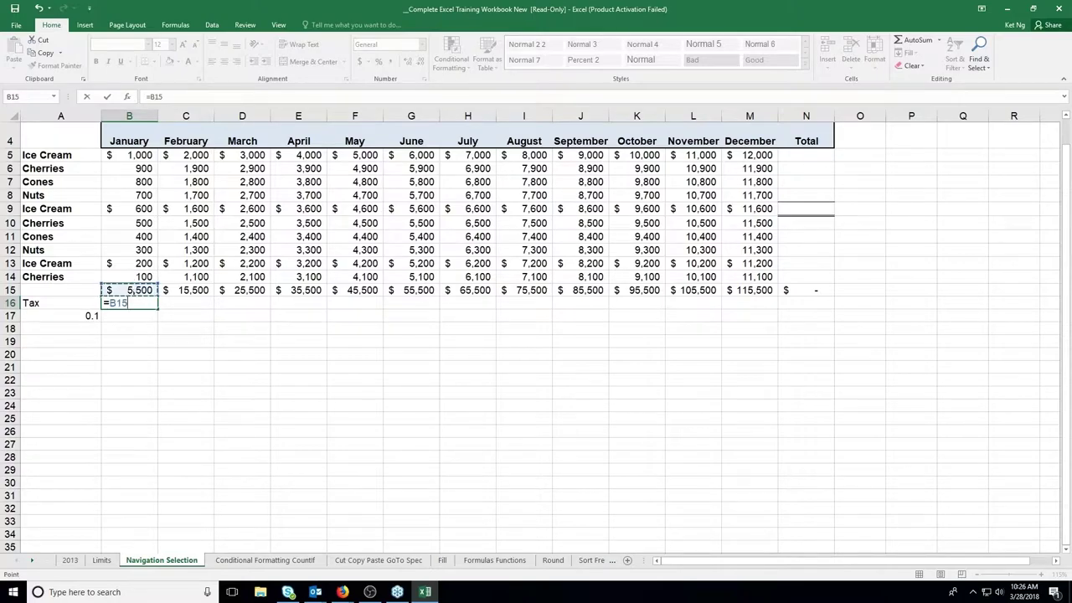
type("*")
left_click(87, 316)
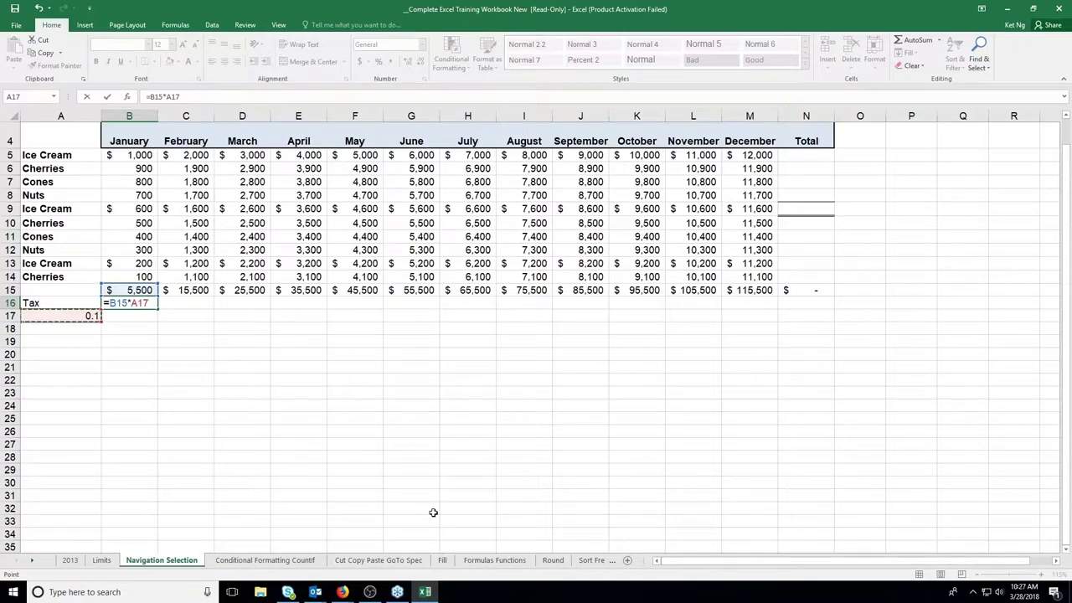
key("Return")
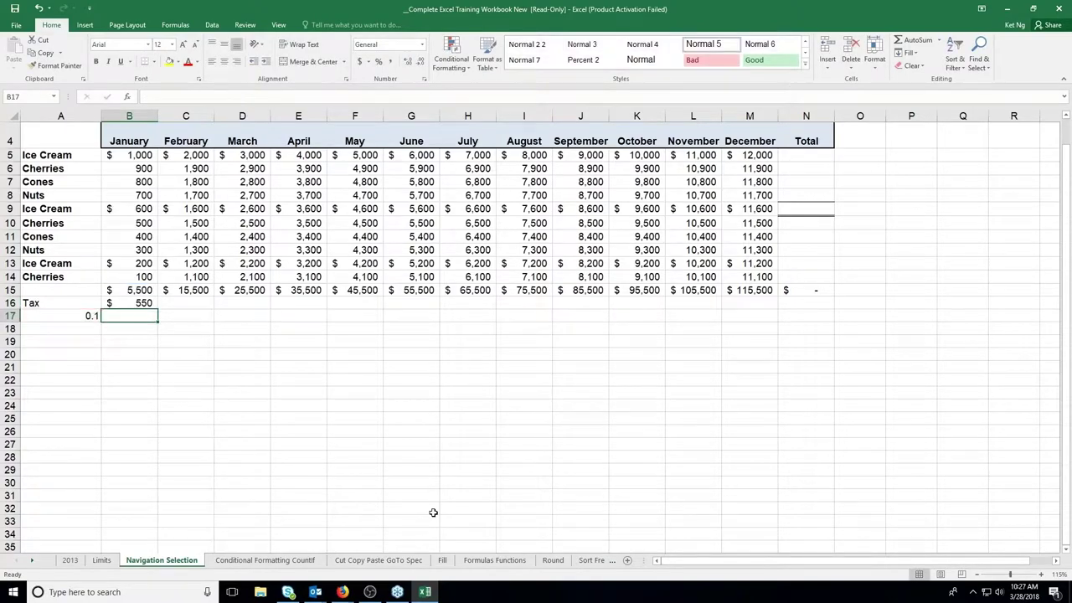
Fill January's tax formula from B16 across to December in M16 and check the formula in B16.
left_click(144, 303)
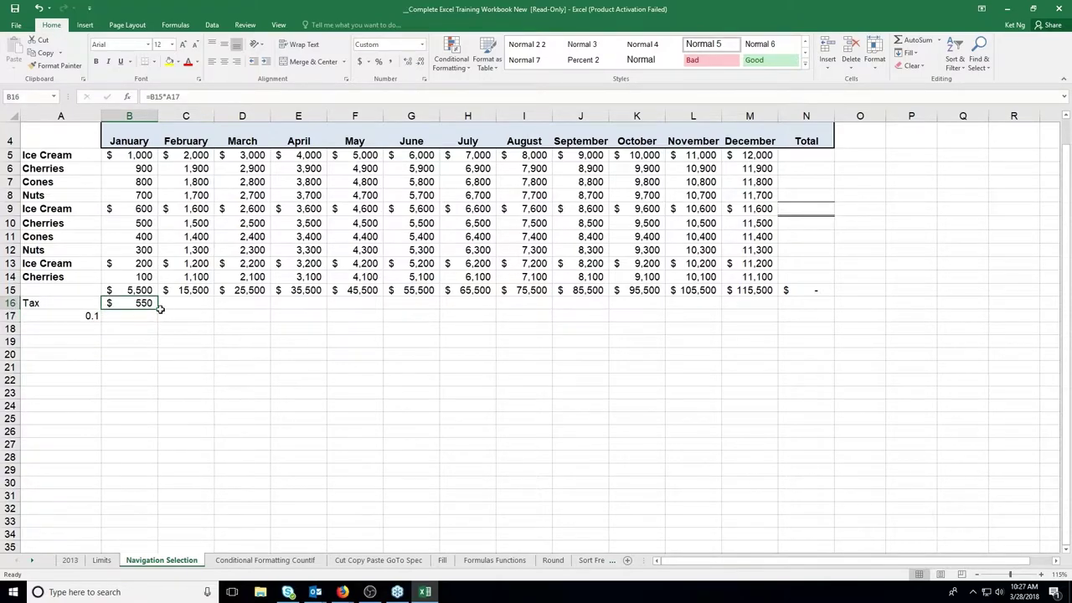
left_click_drag(157, 309, 765, 306)
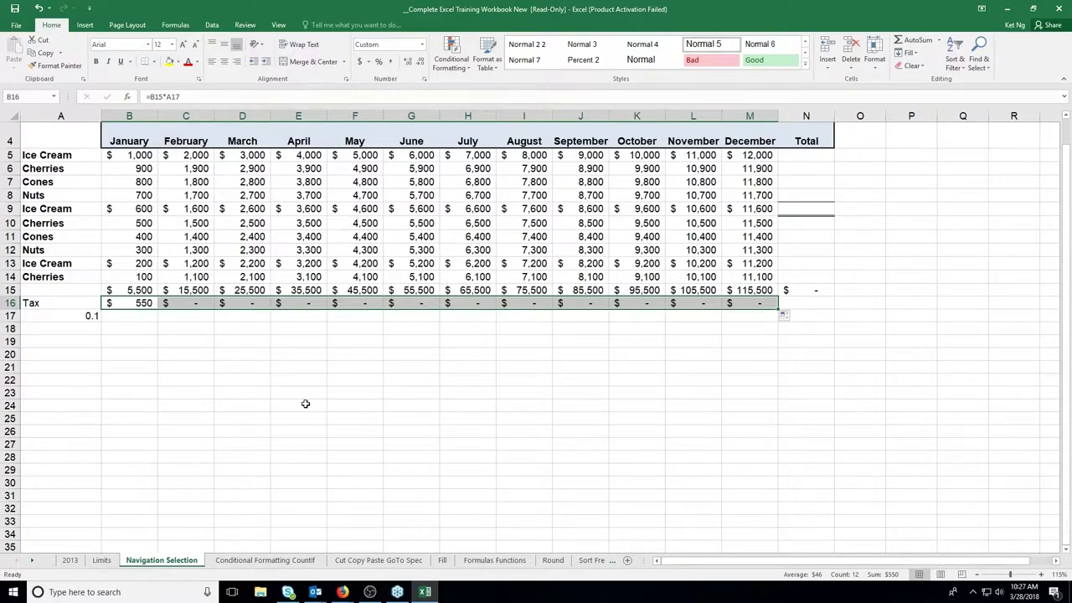
left_click(133, 305)
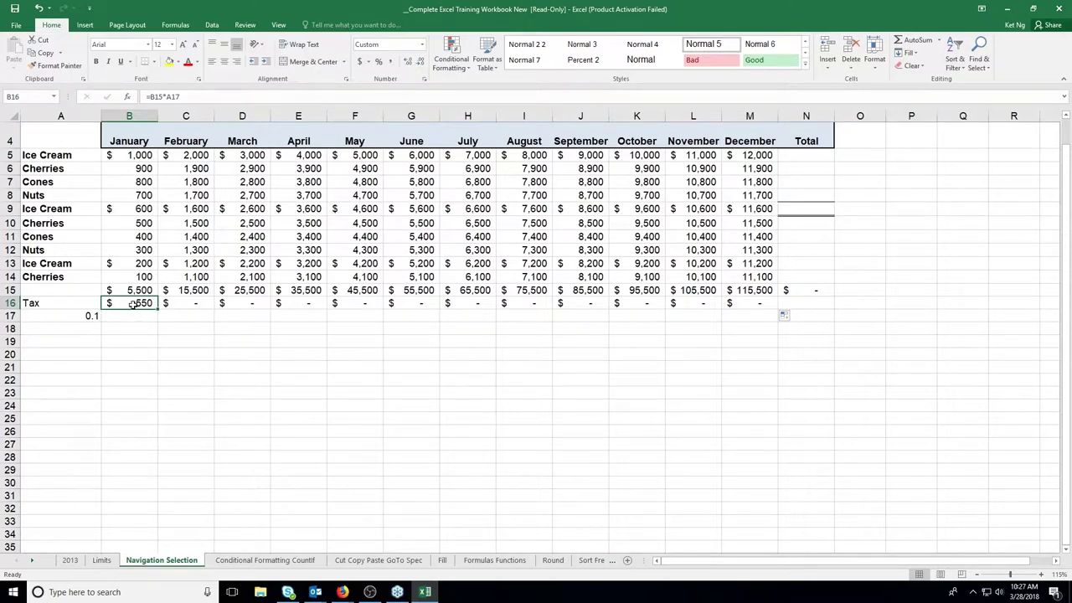
Compare the SUM formulas in B15, C15 and D15 with the tax formula in B16.
left_click(145, 289)
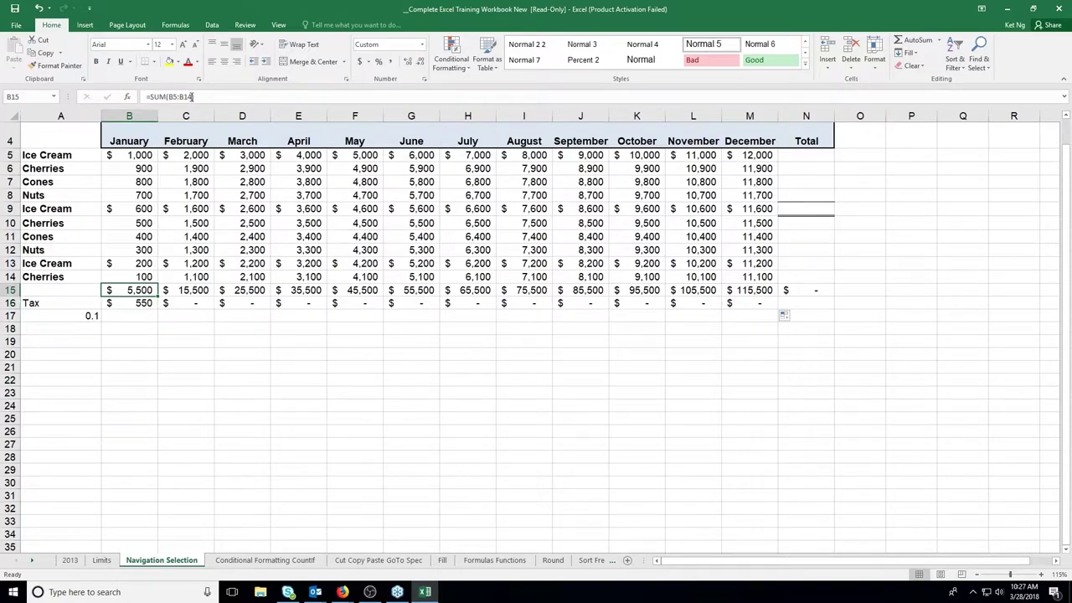
left_click(181, 288)
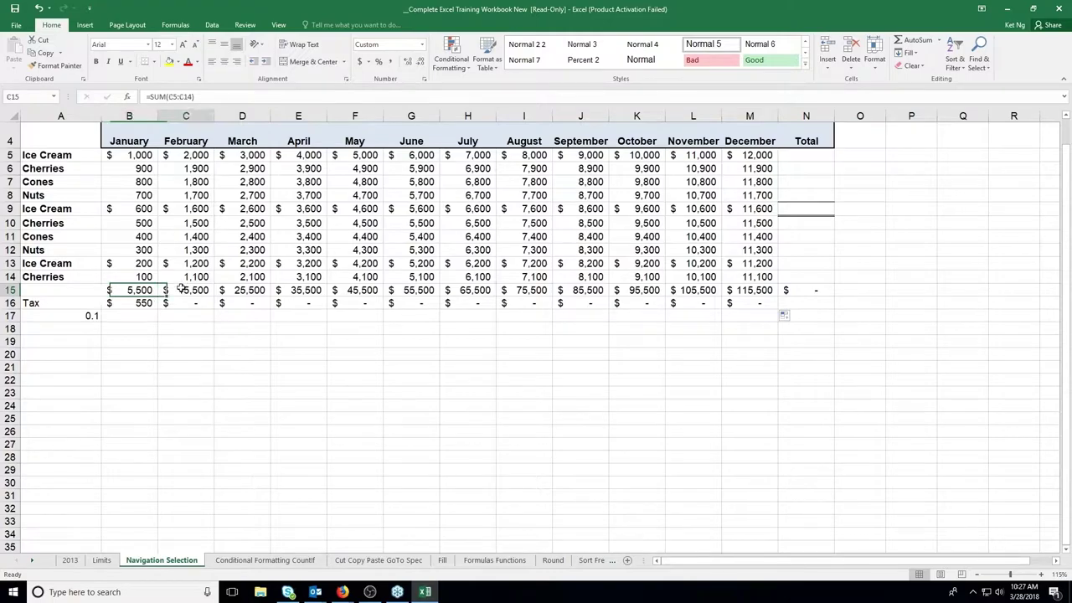
left_click(253, 290)
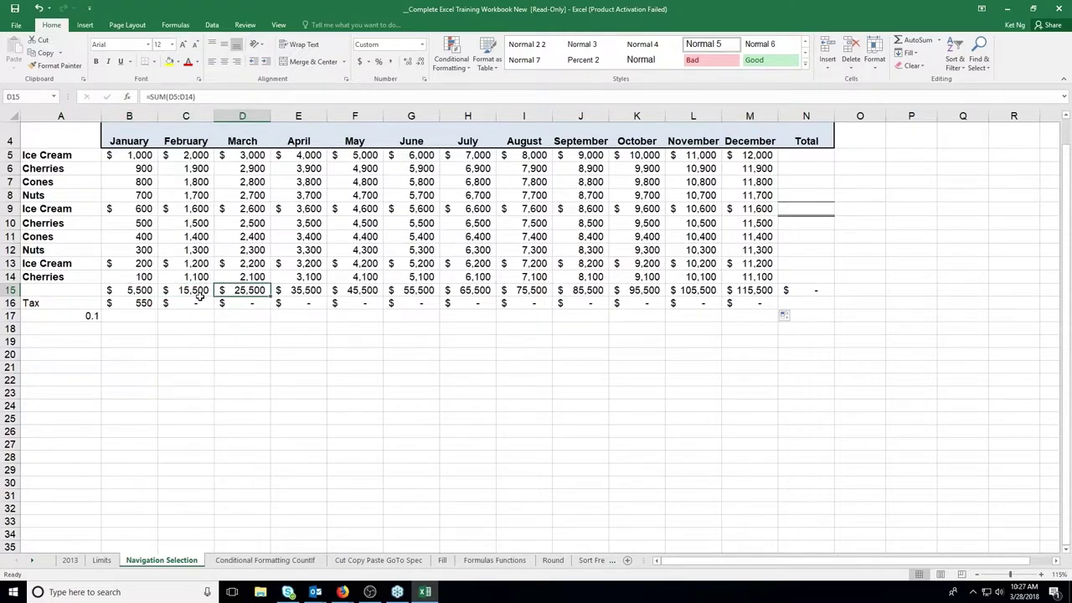
left_click(144, 302)
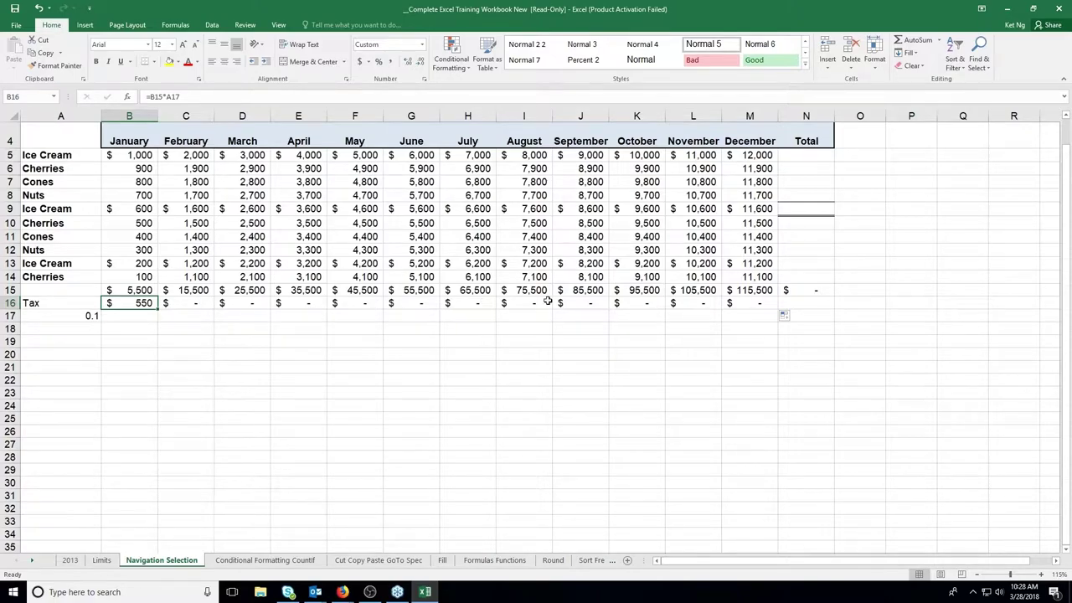
Trace the cells that the filled tax formulas multiply, pairing A17, B17 and C17 with the monthly totals in row 15.
left_click(86, 315)
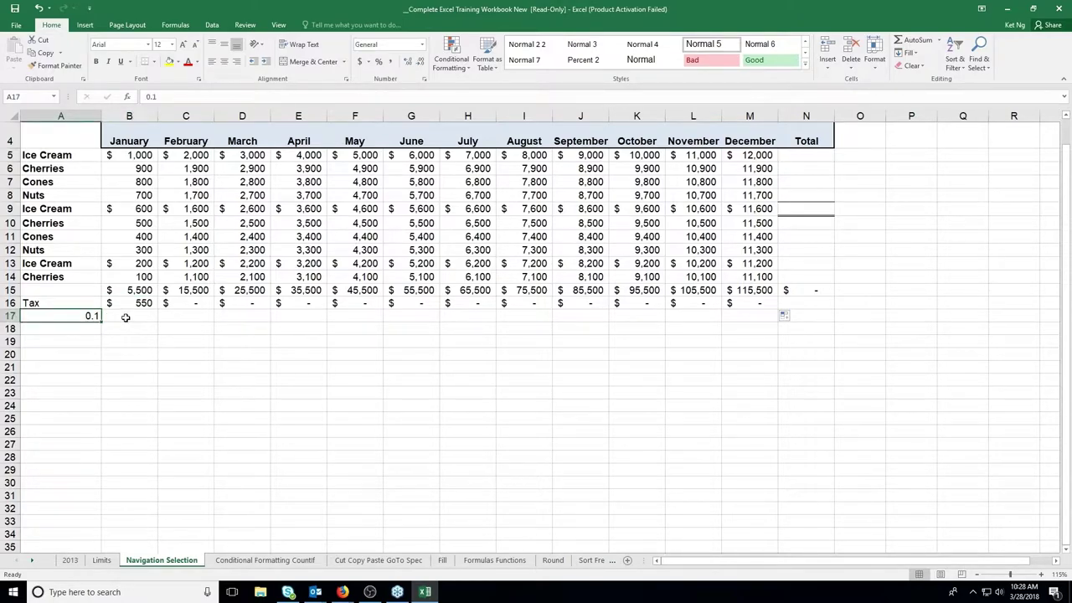
left_click(125, 318)
left_click(184, 315)
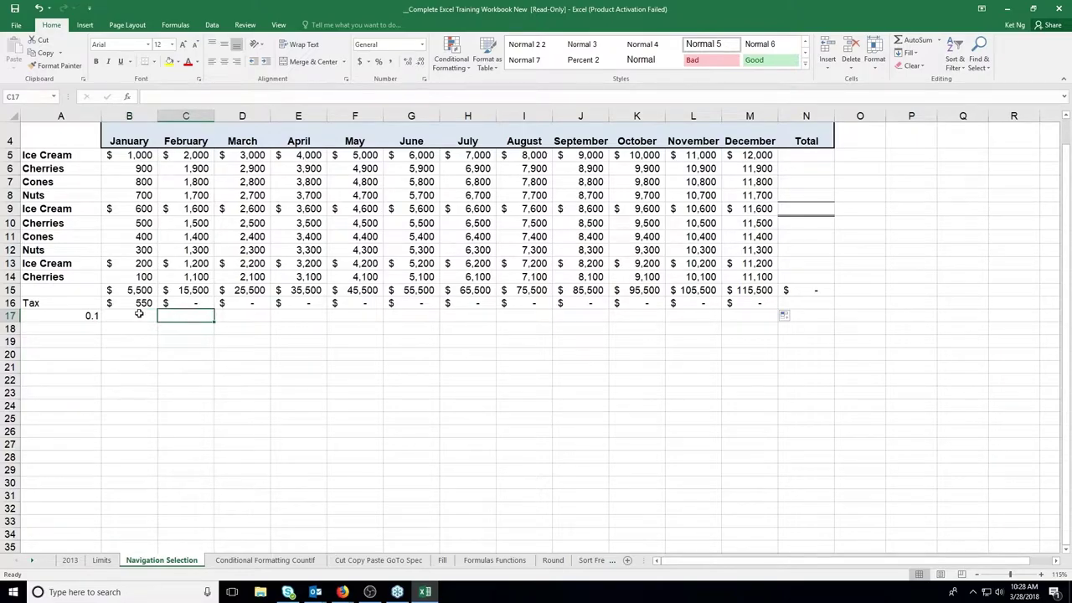
left_click(177, 289)
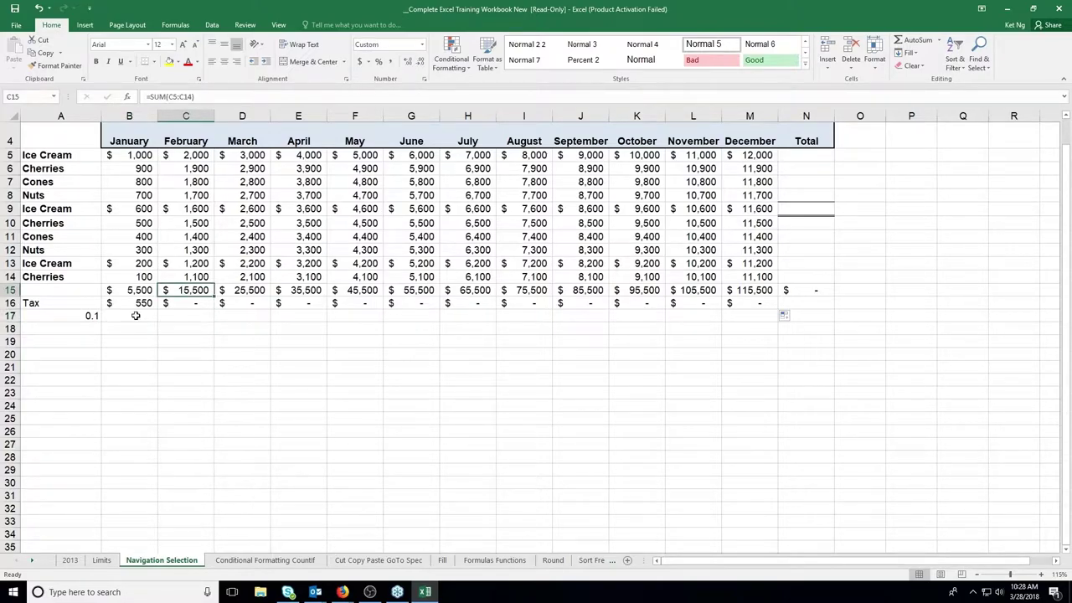
left_click(135, 303)
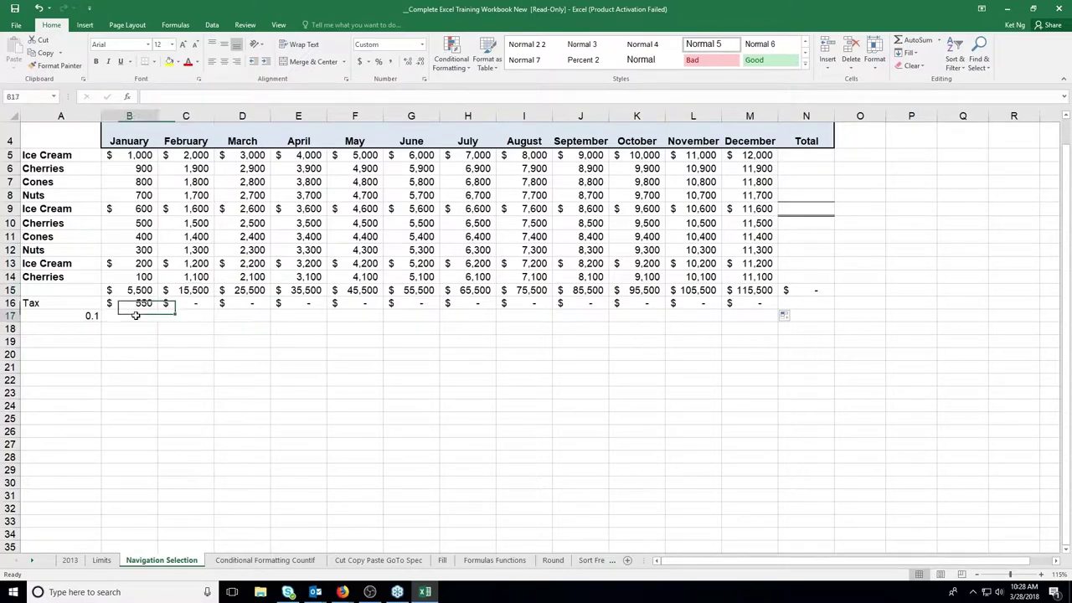
left_click(245, 292)
left_click(187, 315)
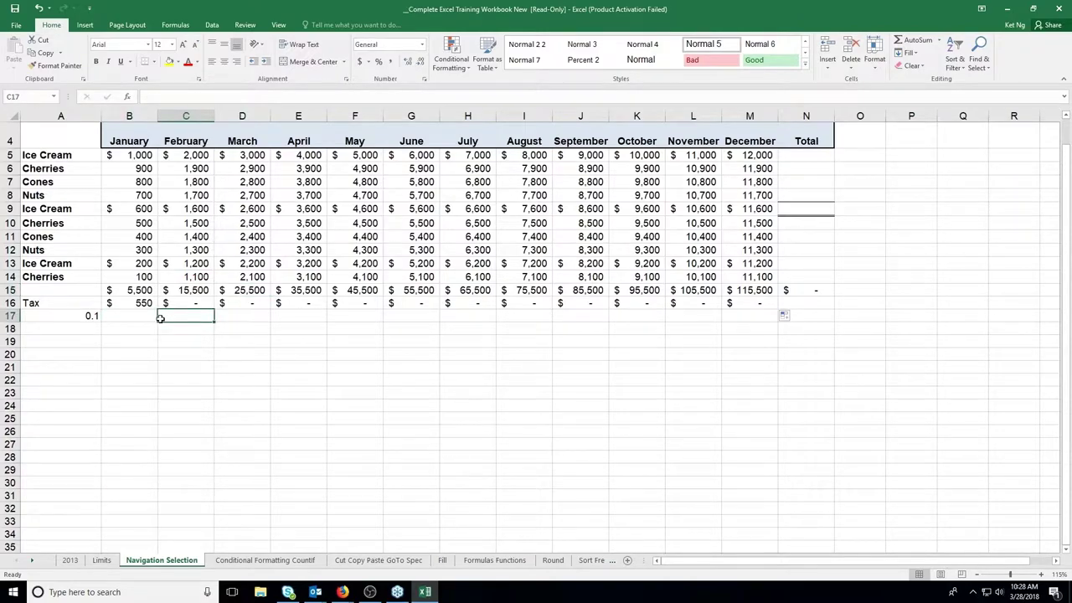
left_click(138, 303)
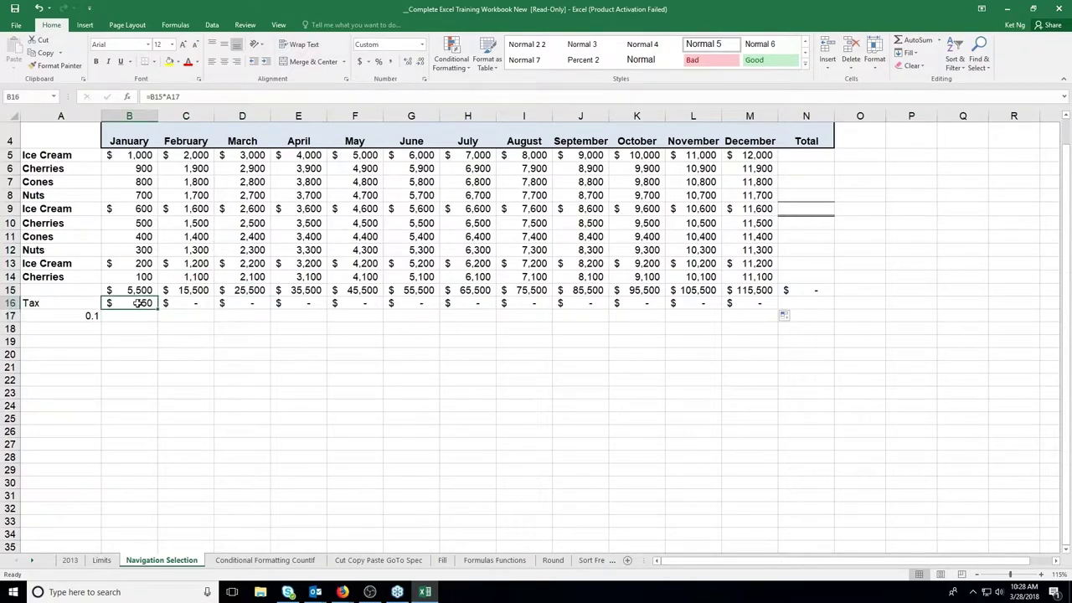
Inspect the highlighted cell references of January's tax formula in B16 and February's in C16.
double_click(138, 303)
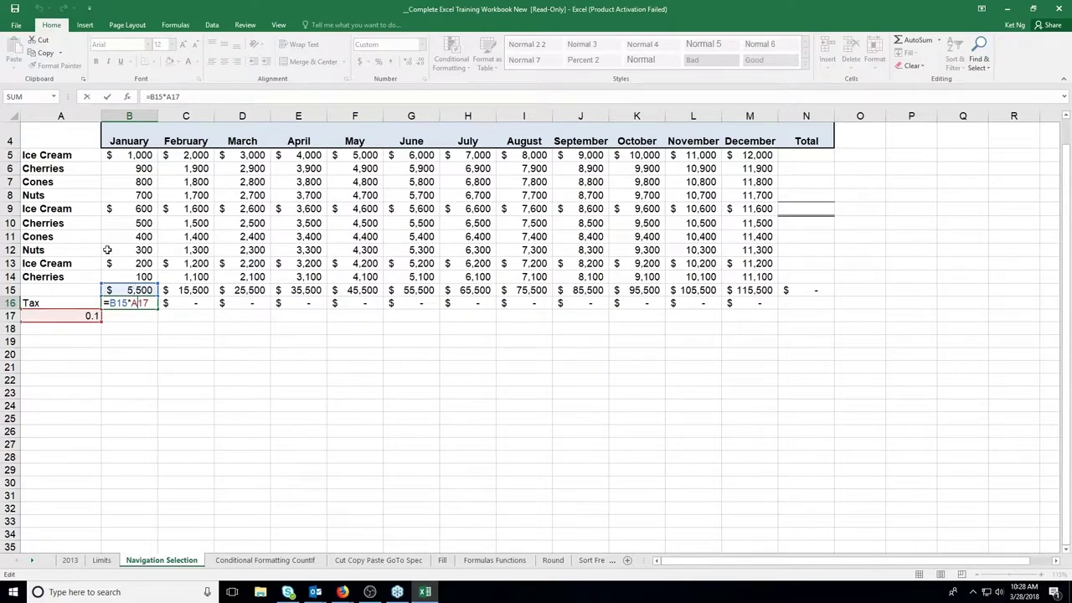
left_click(107, 98)
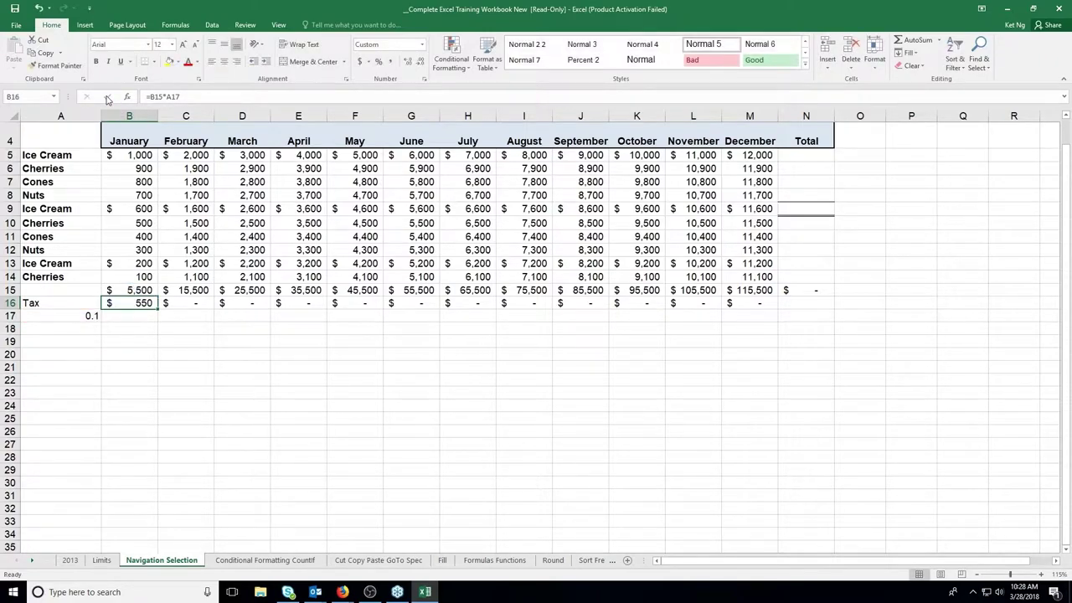
double_click(198, 303)
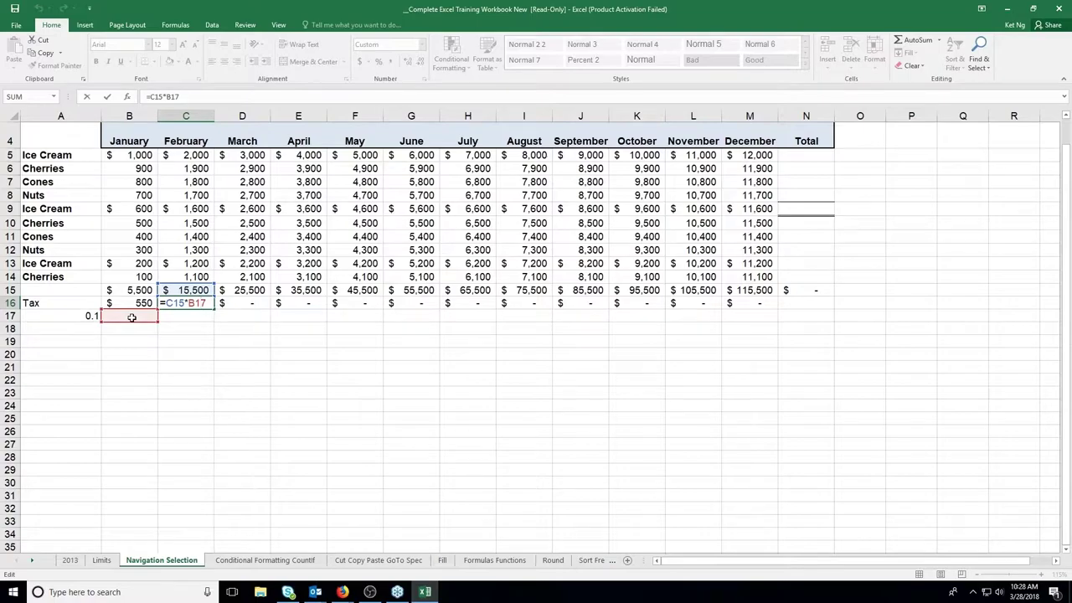
Inspect the cell references of March's tax formula in D16 and check the tax rate cell A17.
key("ctrl+Return")
key("ctrl+c")
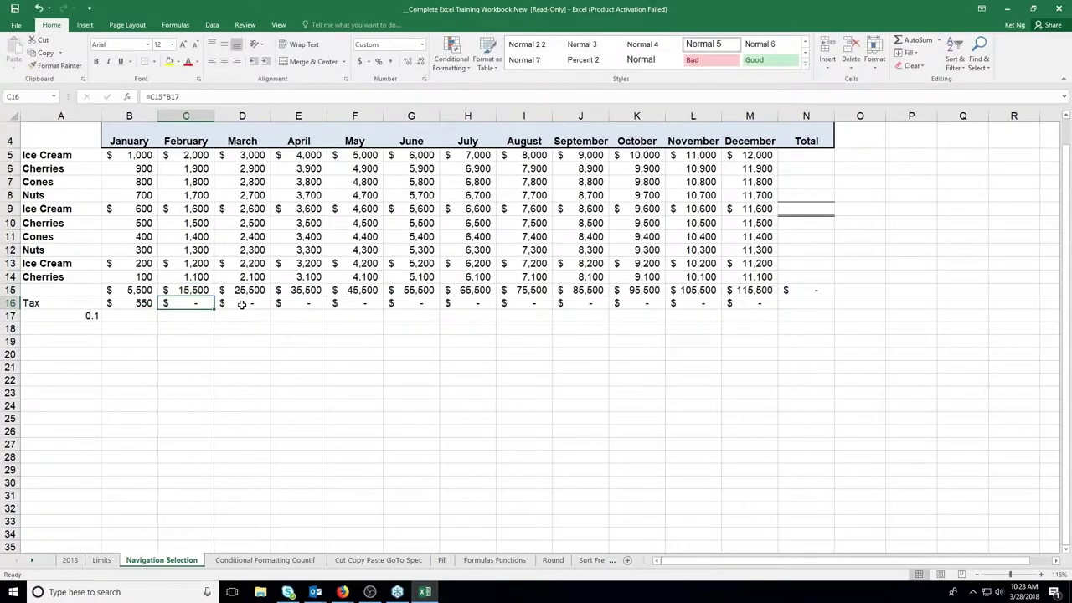
left_click(242, 304)
double_click(242, 305)
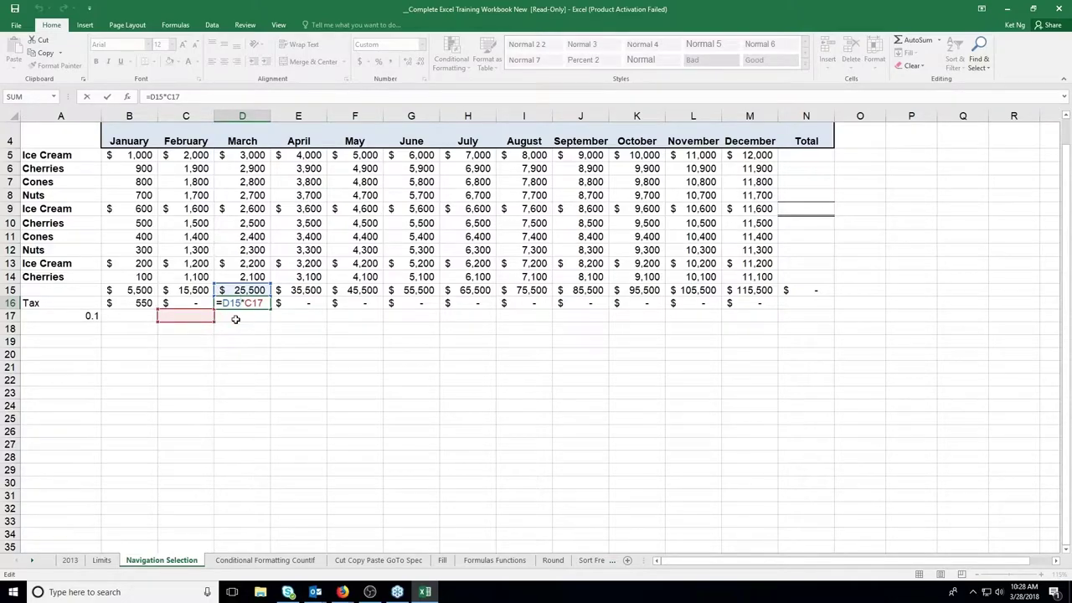
key("Return")
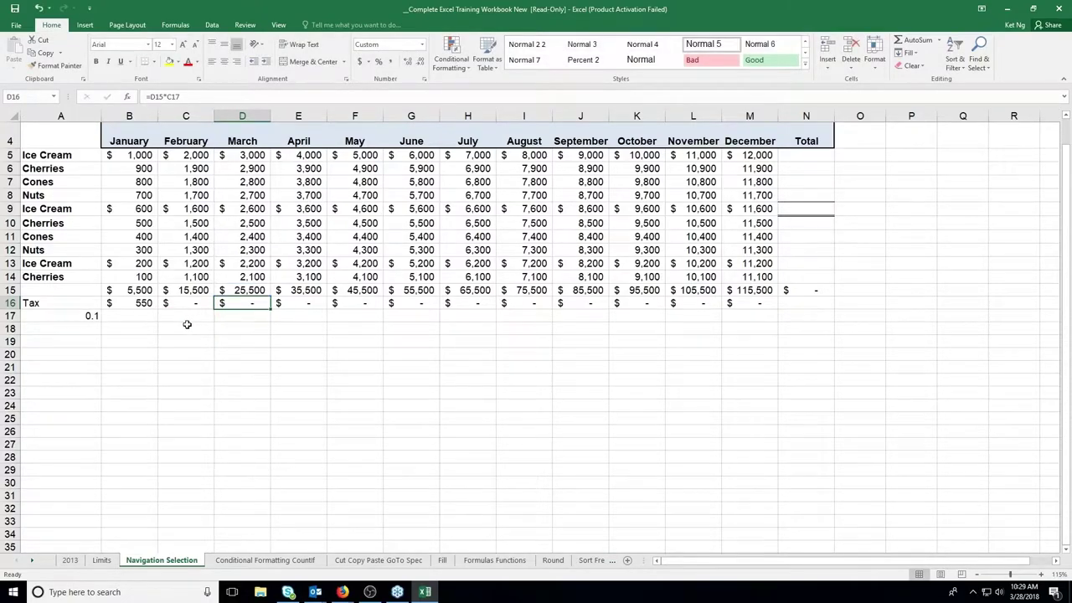
left_click(88, 315)
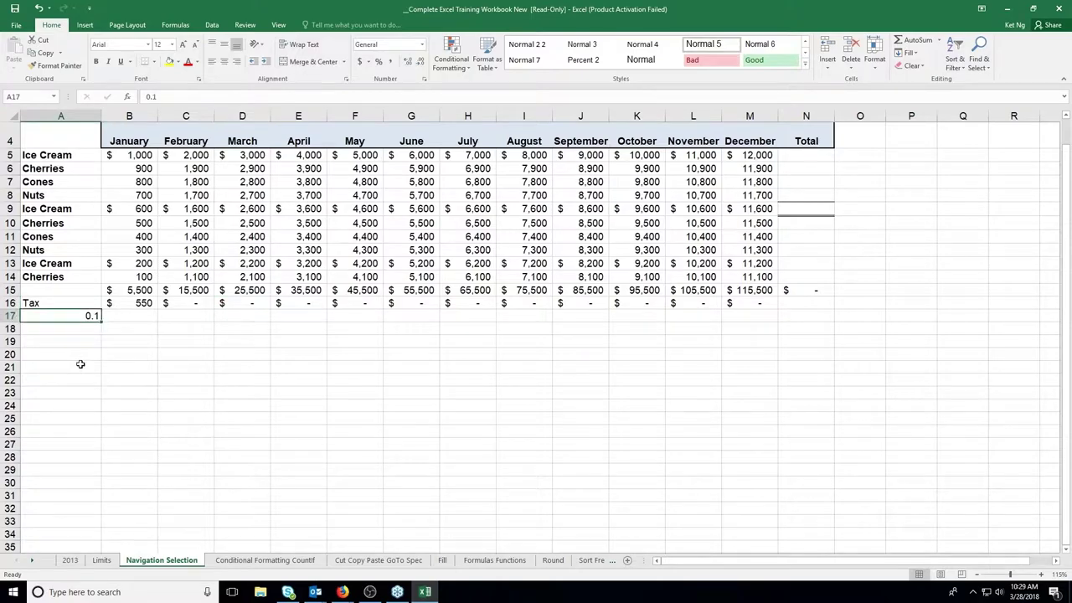
Make the tax rate reference in January's tax formula in B16 fully absolute as $A$17.
left_click(140, 303)
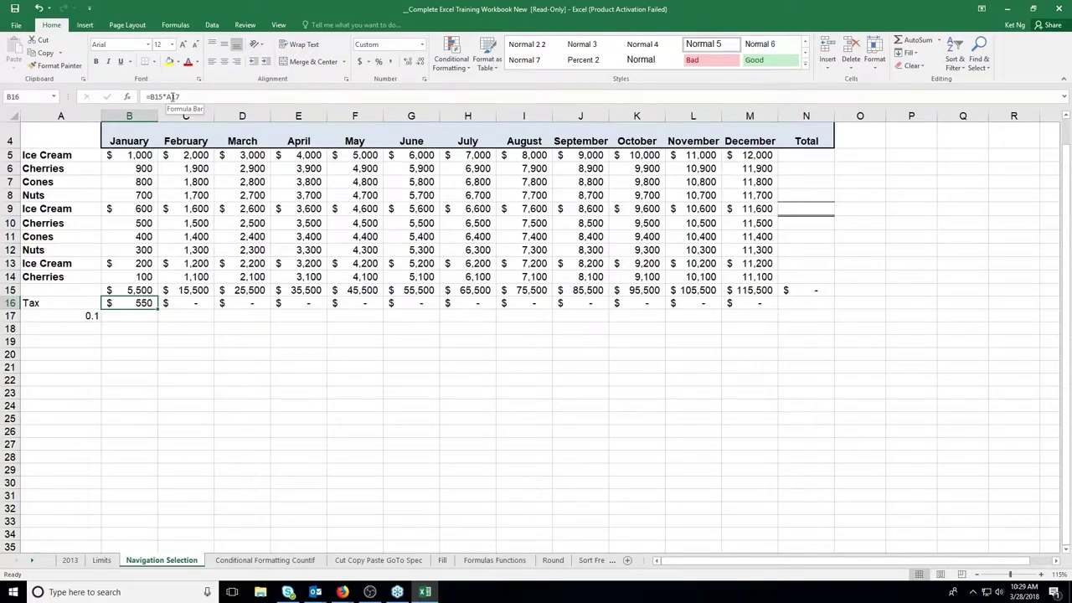
left_click(181, 98)
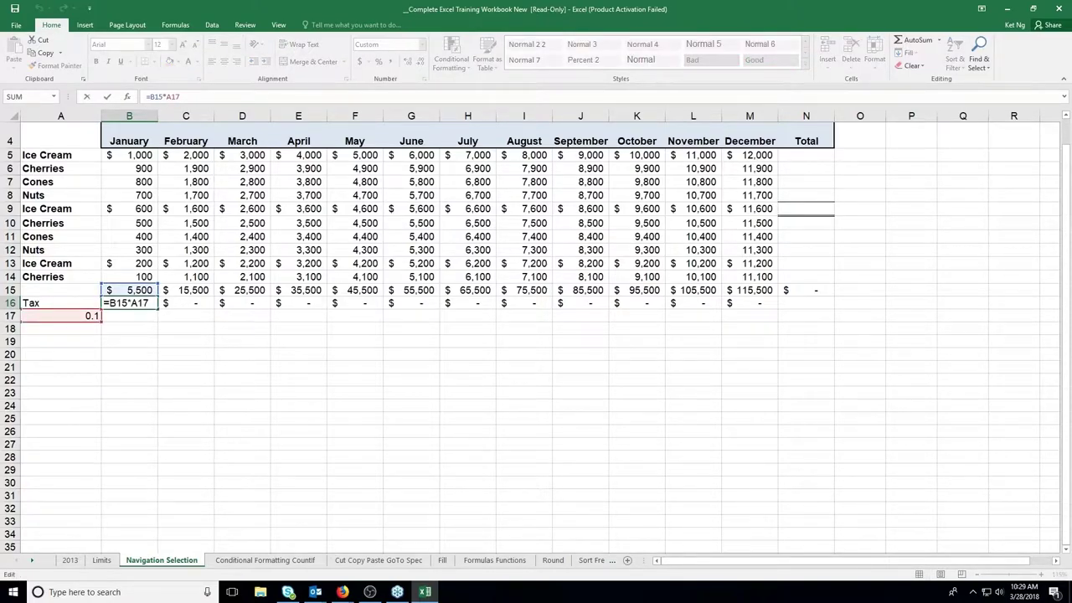
left_click(165, 98)
type("$A$")
key("BackSpace")
key("BackSpace")
key("F4")
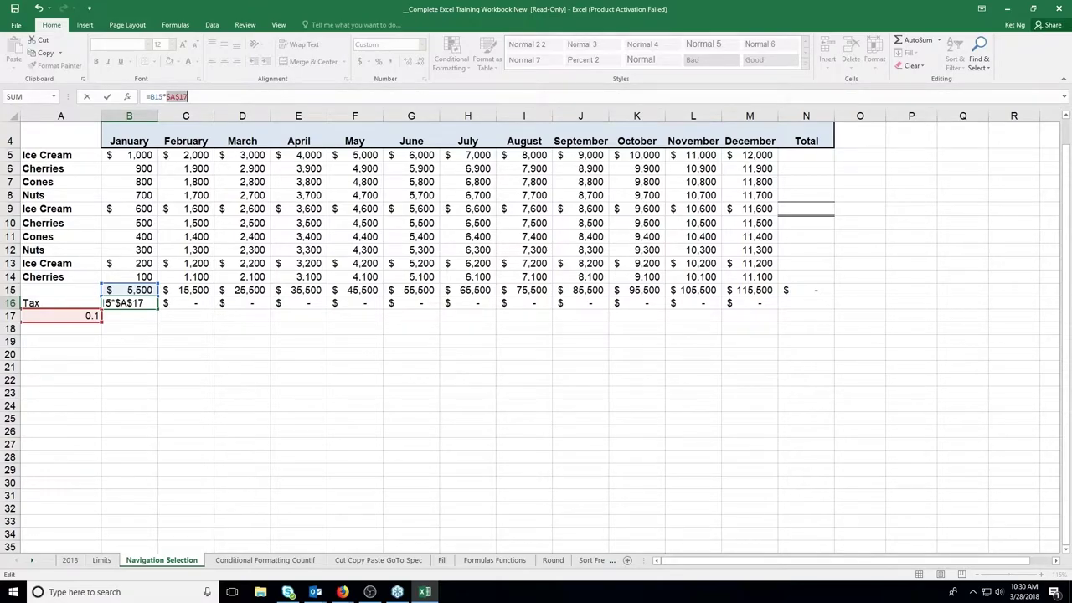
Lock only the column of the rate reference so B16 holds =B15*$A17, and fill the formula across to December in M16.
key("F4")
key("F4")
key("F4")
key("F4")
key("F4")
key("F4")
left_click(107, 97)
left_click_drag(158, 309, 768, 310)
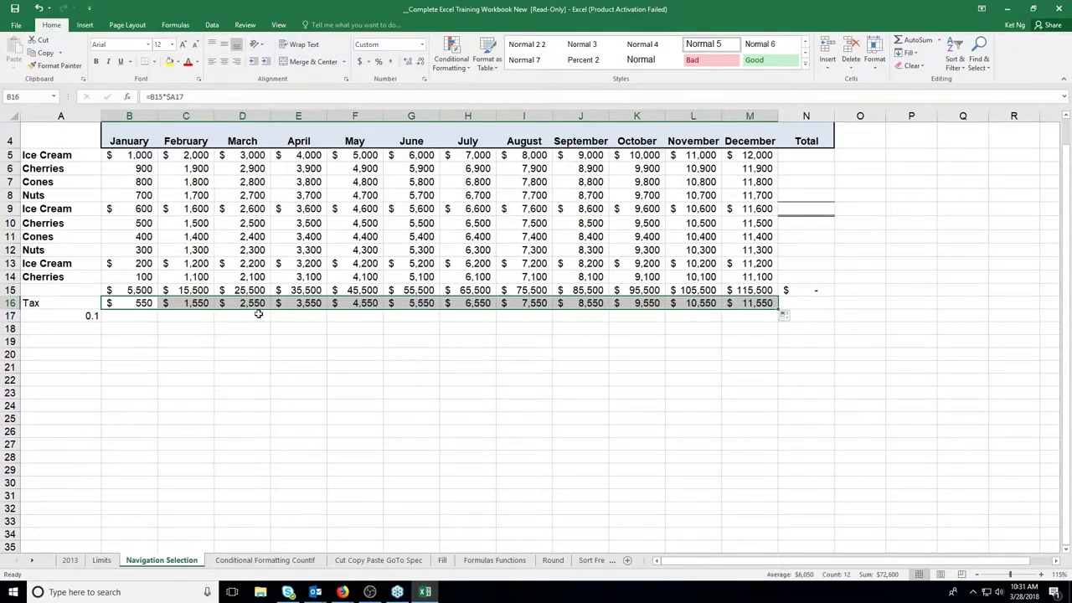
Compare the filled tax formulas in B16 through E16 and check February's SUM formula in C15.
left_click(141, 302)
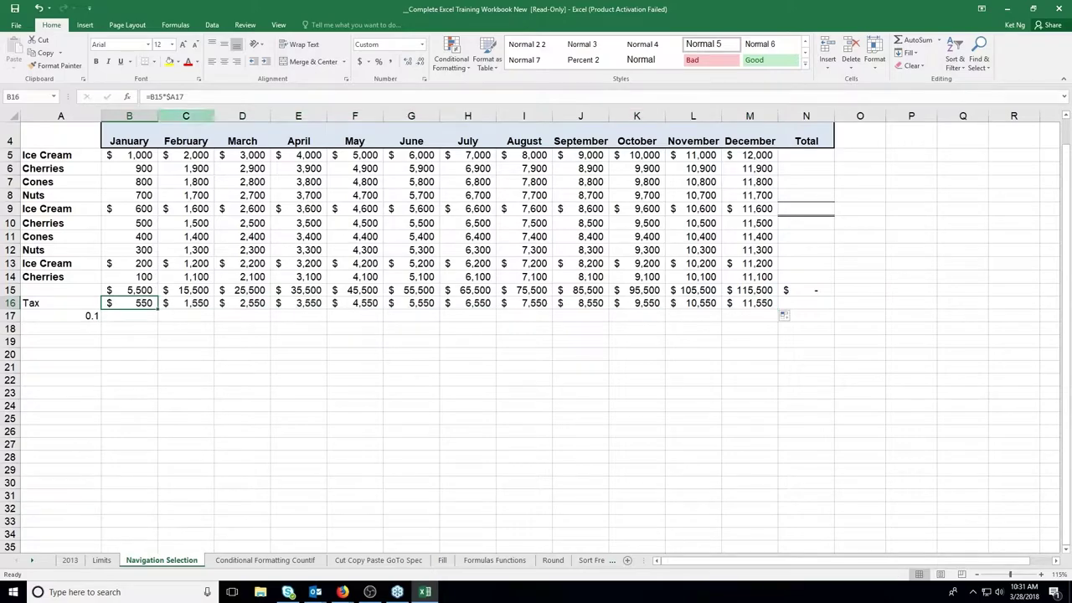
left_click(198, 305)
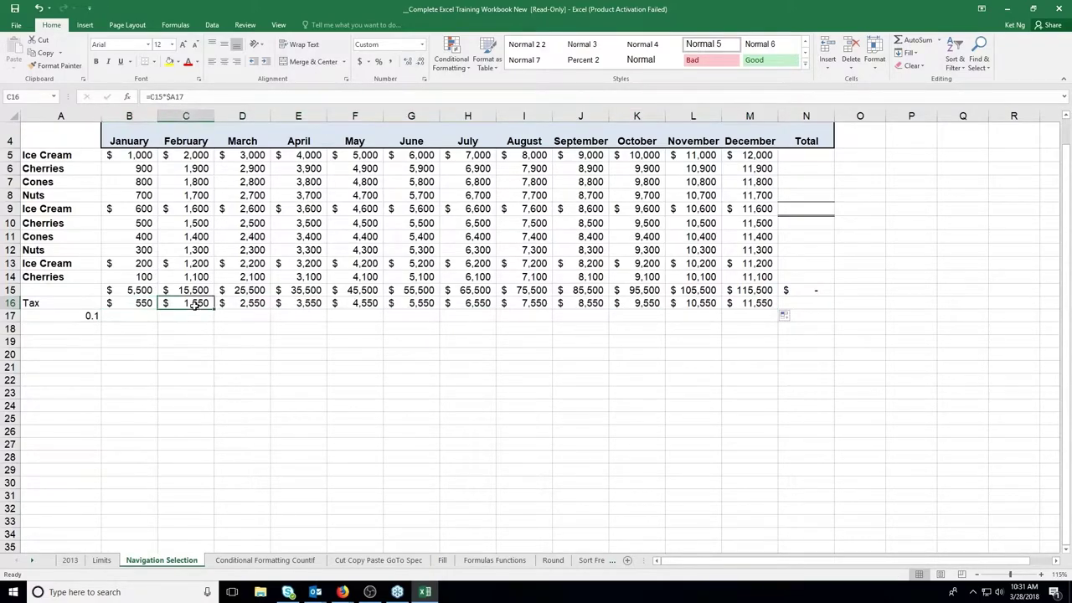
left_click(244, 304)
left_click(298, 304)
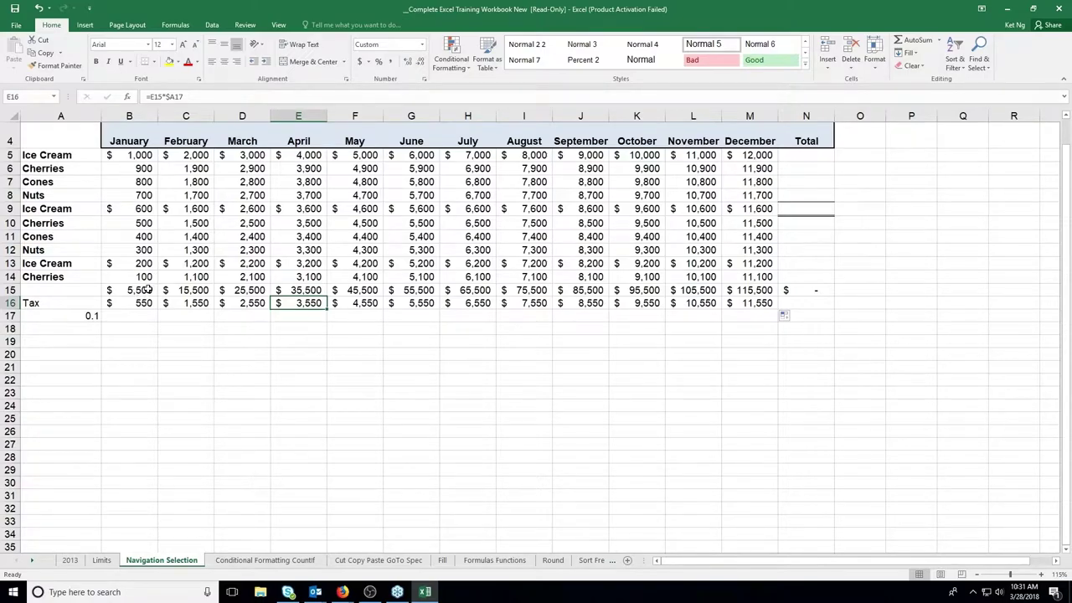
left_click_drag(146, 289, 179, 292)
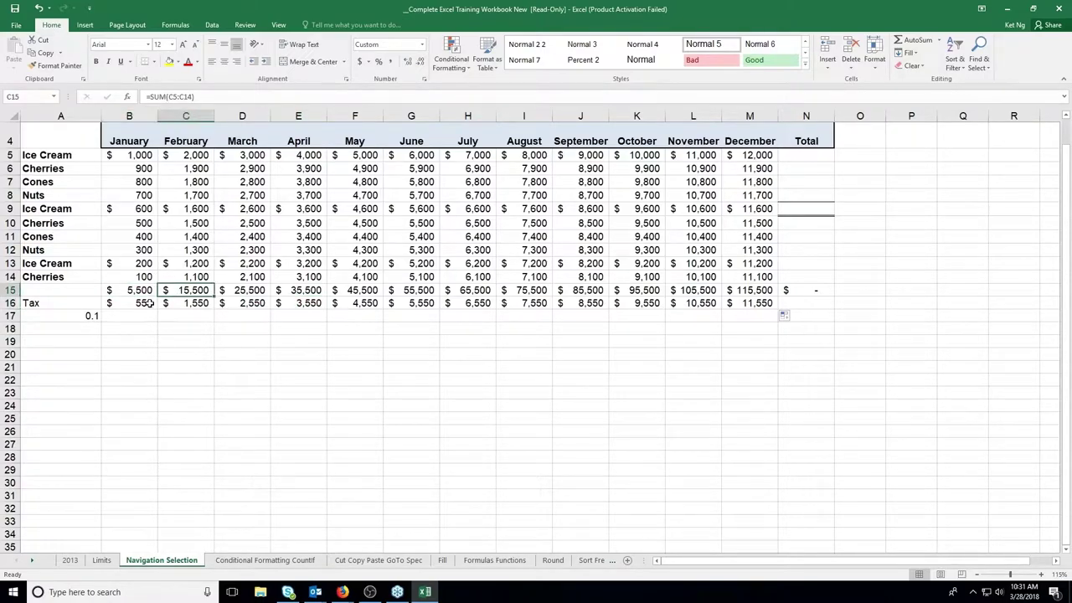
left_click(148, 303)
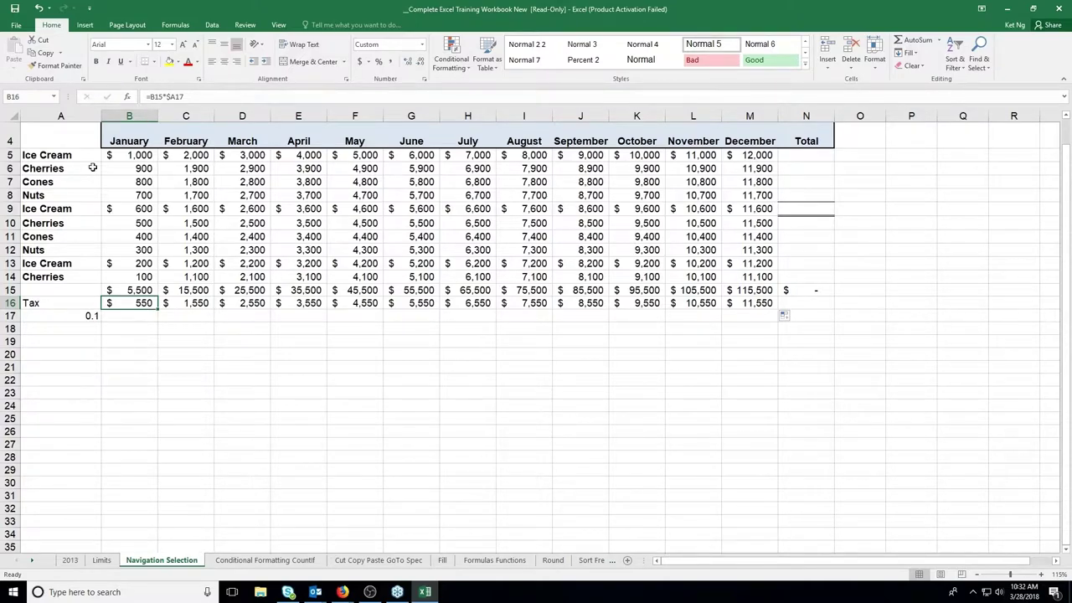
Review the rate in A17, the empty cell B17, and January's tax and total formulas in B16 and B15.
left_click(88, 314)
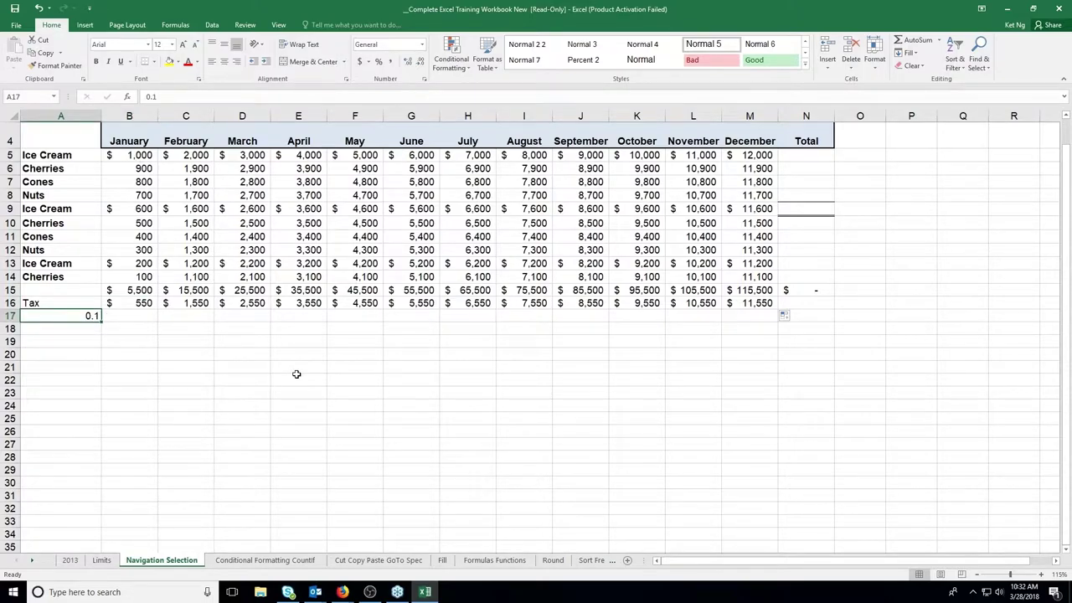
left_click(132, 316)
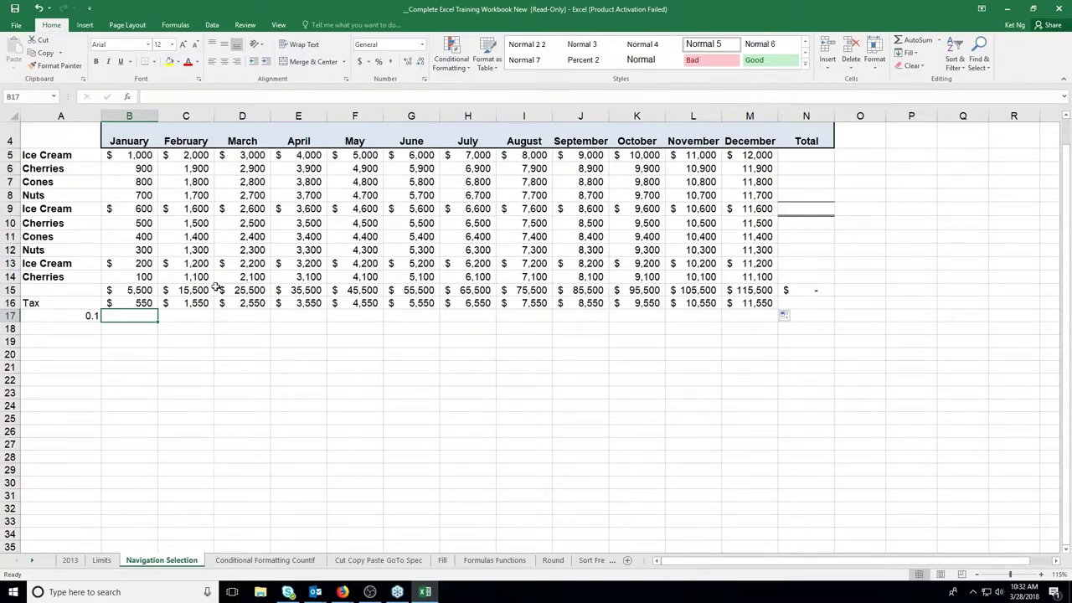
left_click(144, 301)
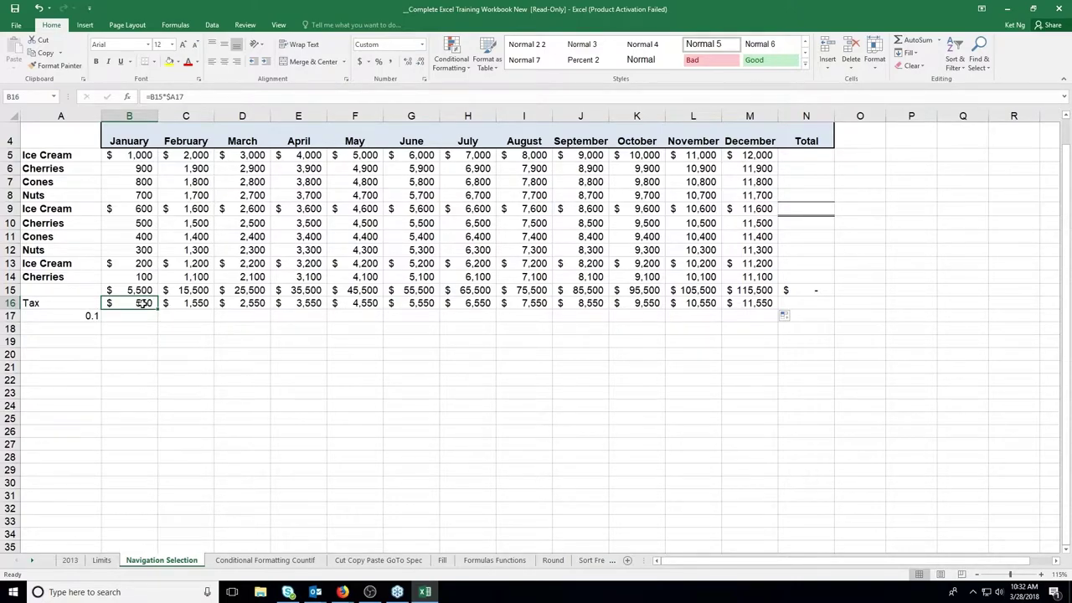
key("Up")
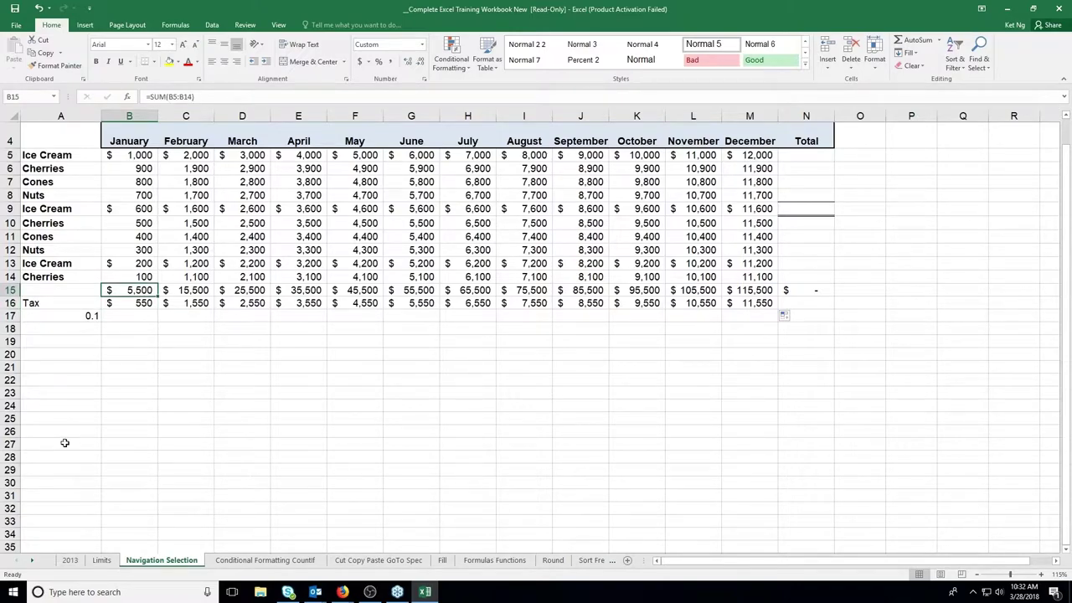
left_click(130, 313)
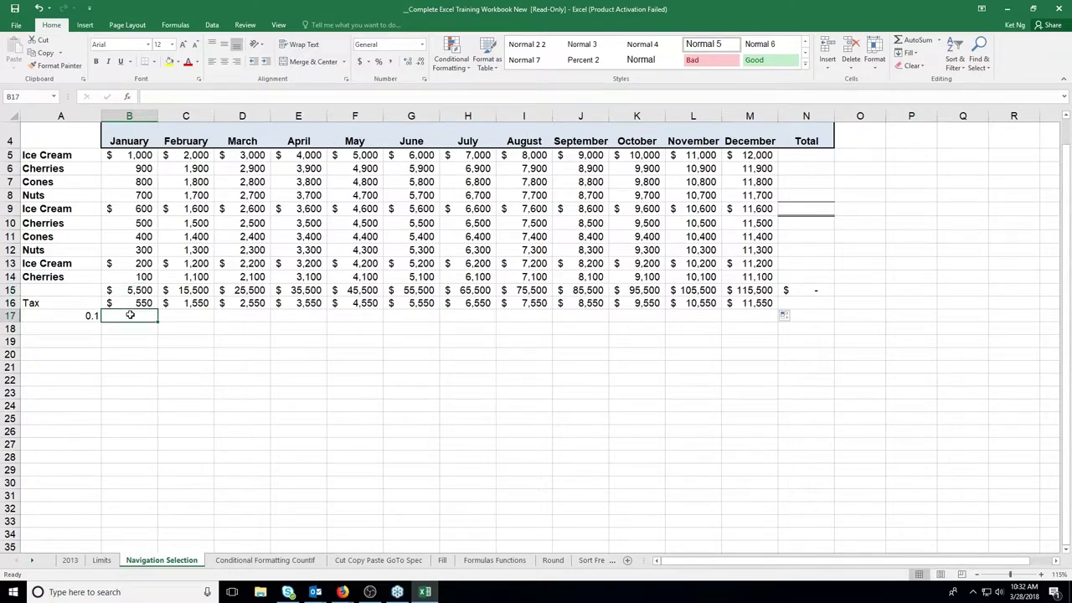
type("=")
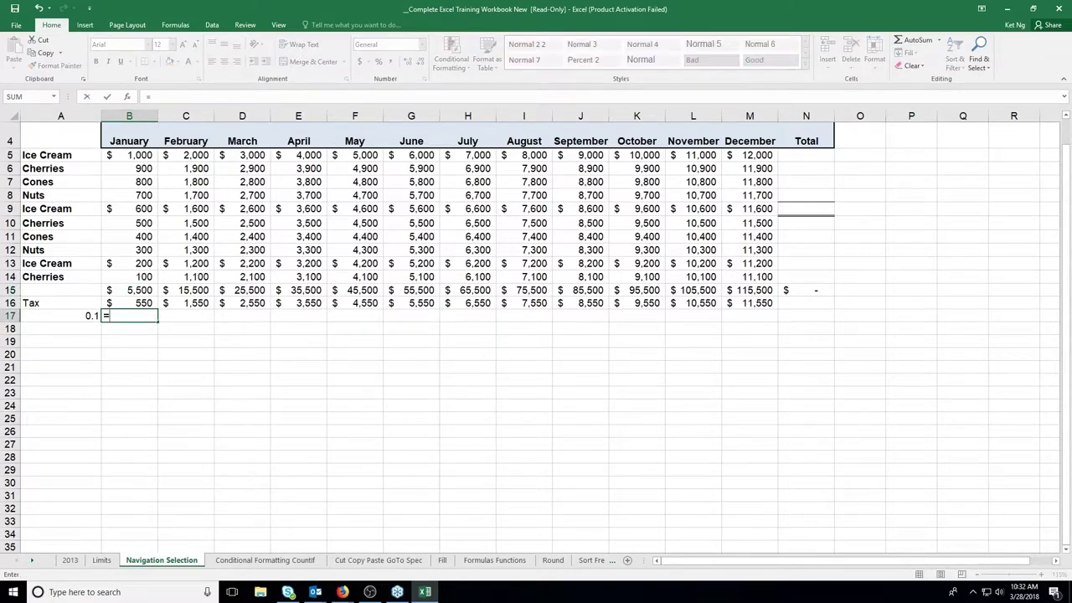
left_click(142, 302)
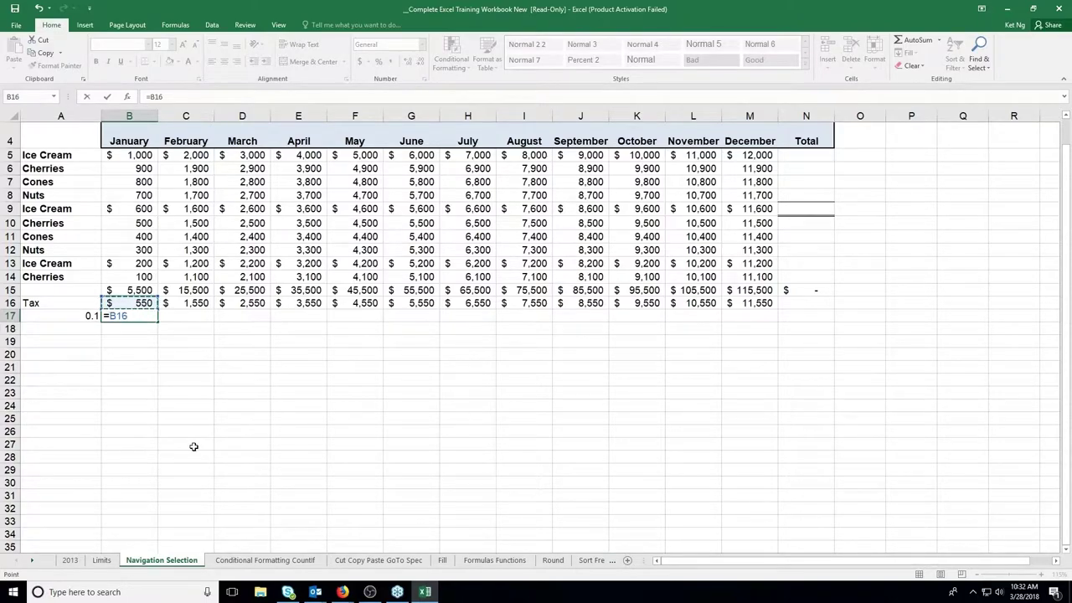
key("Escape")
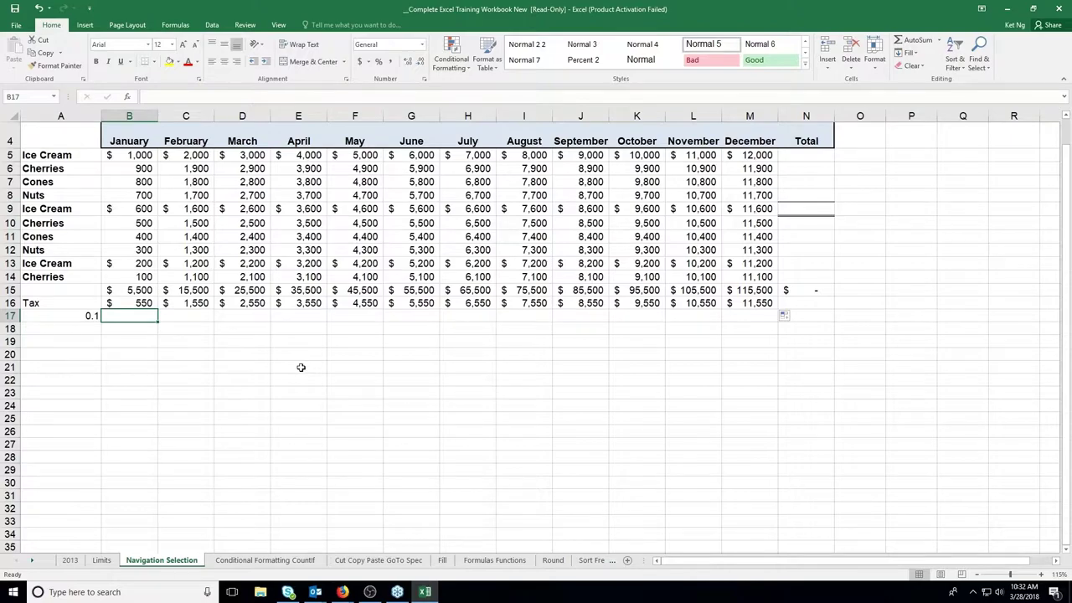
Enter the order-of-operations example =5+2*3 in the empty cell E21 and check its result.
left_click(301, 367)
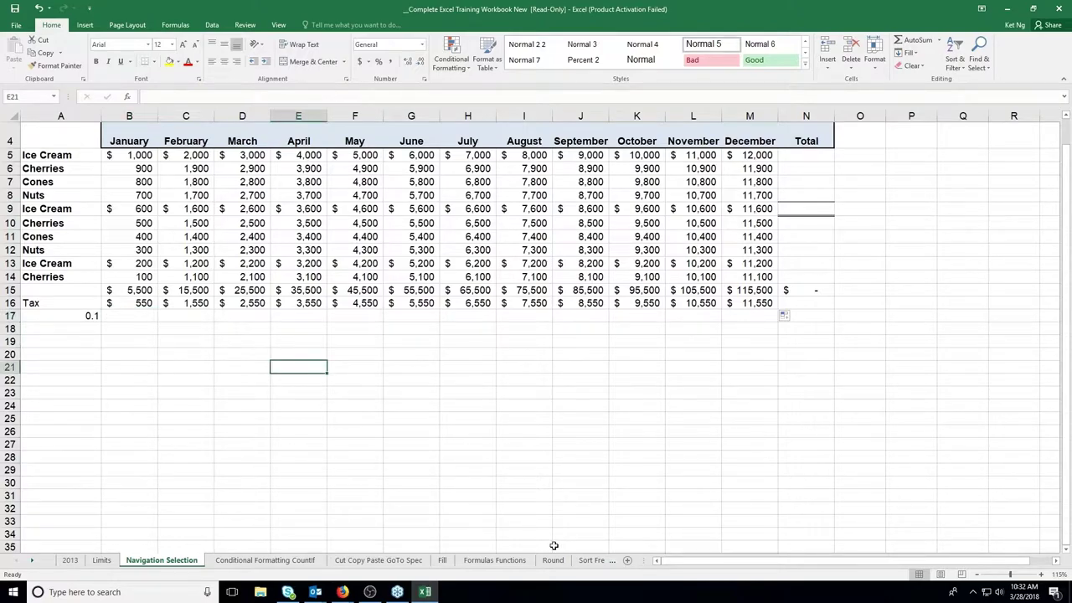
type("=")
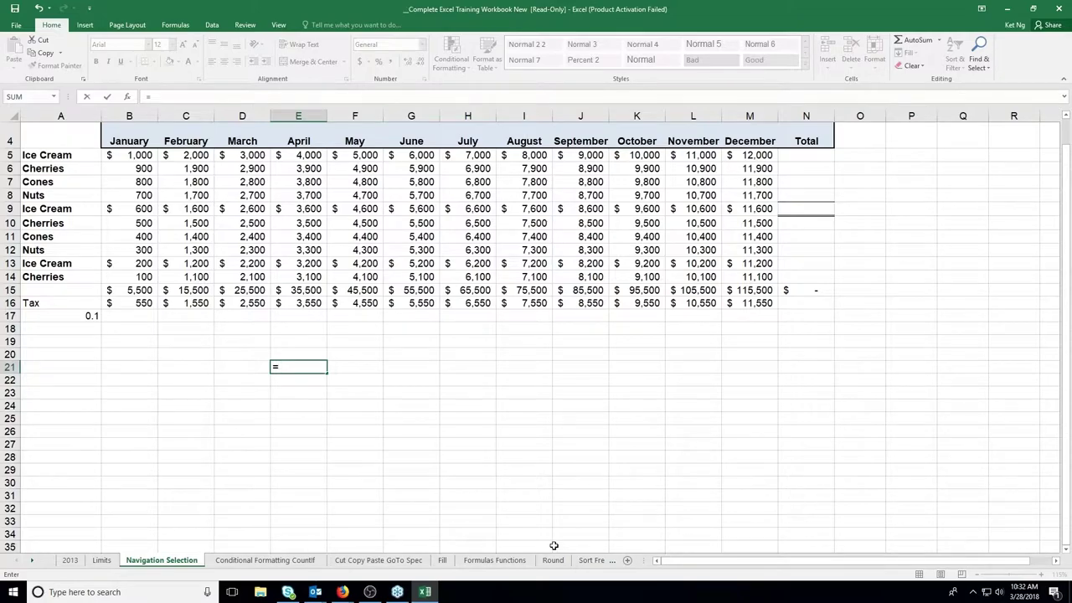
type("5+2*3")
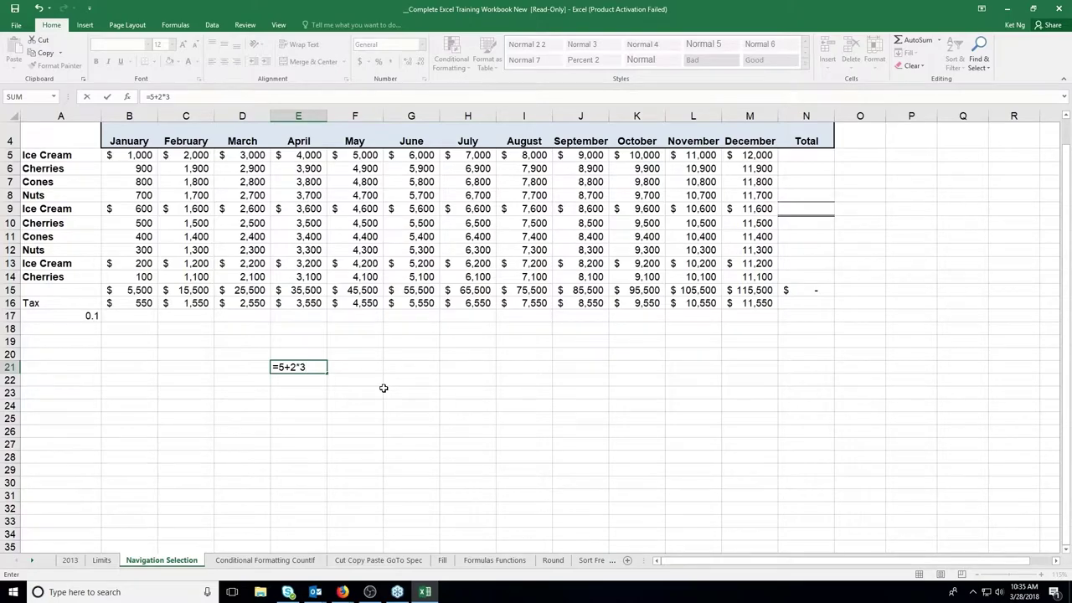
key("Return")
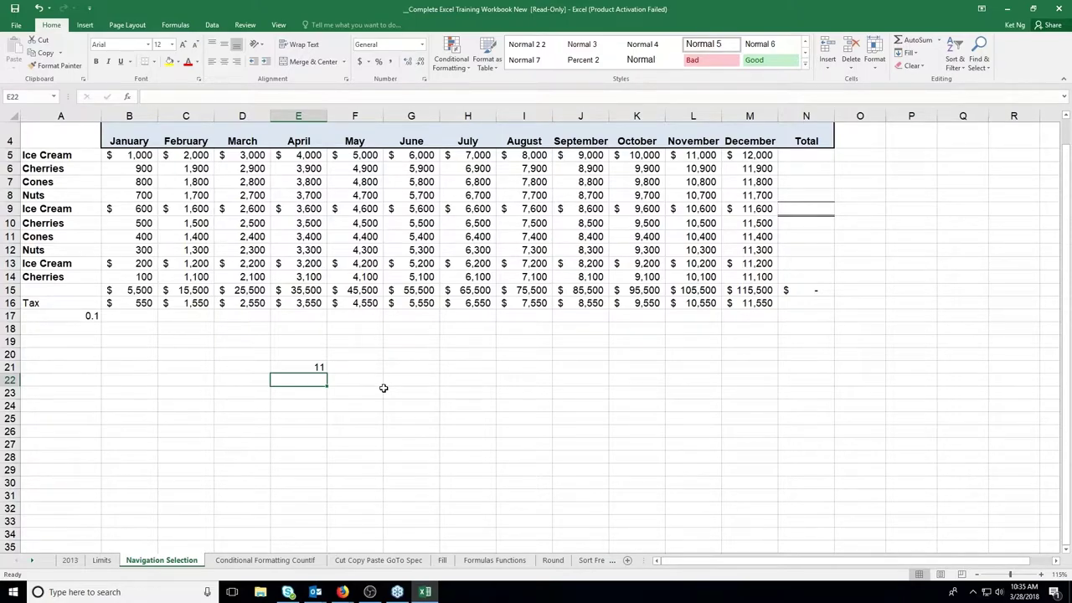
key("Up")
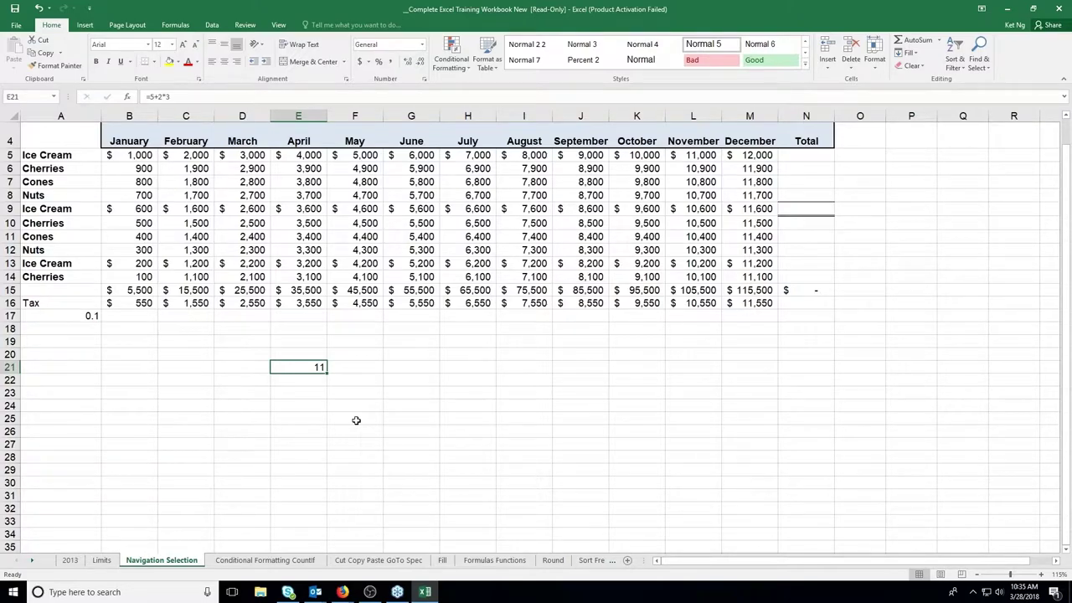
Change the example formula in E21 to =(5+2)*3, and clear the cell once its result is checked.
double_click(307, 369)
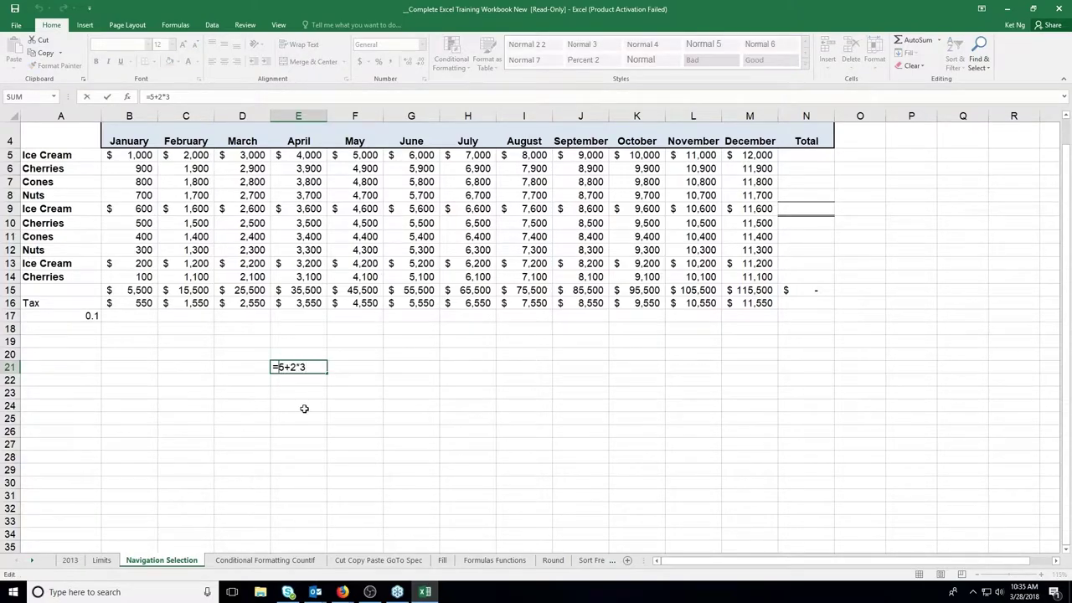
type("(")
left_click(300, 366)
type(")")
key("Return")
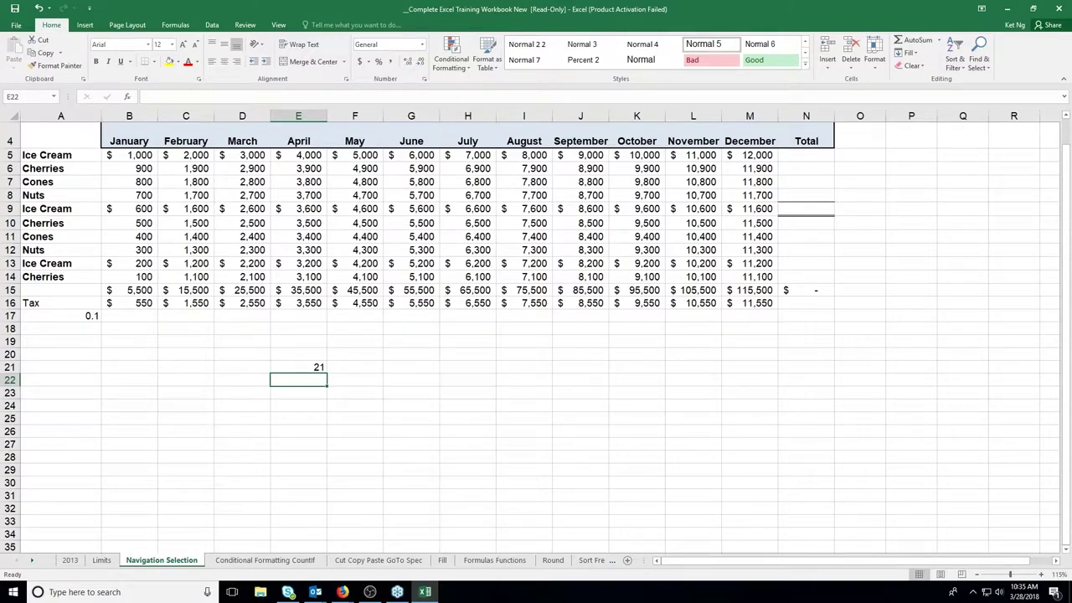
left_click(298, 366)
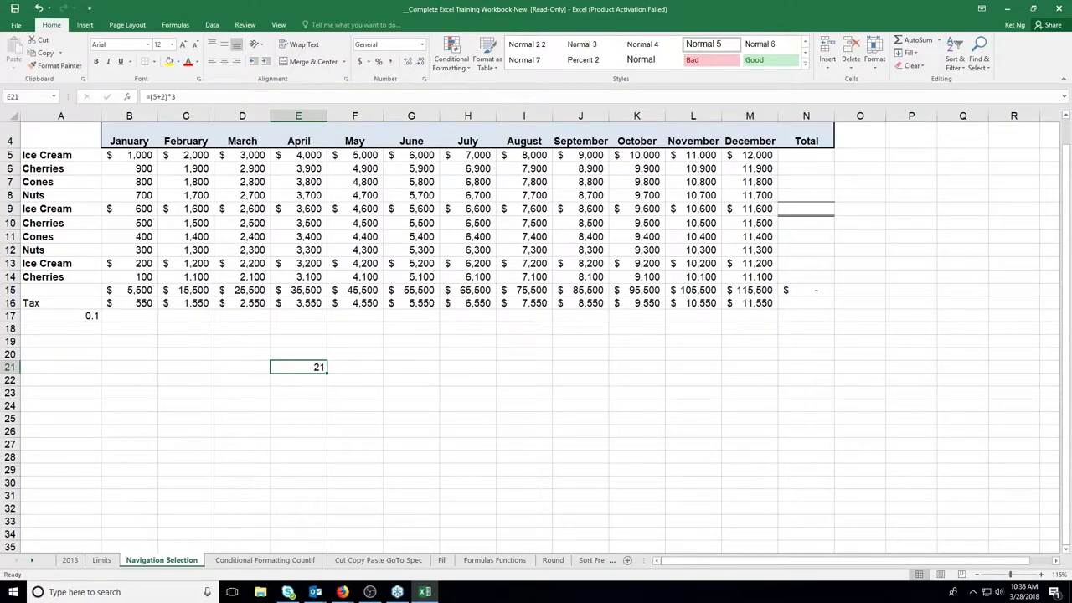
key("Delete")
left_click(119, 316)
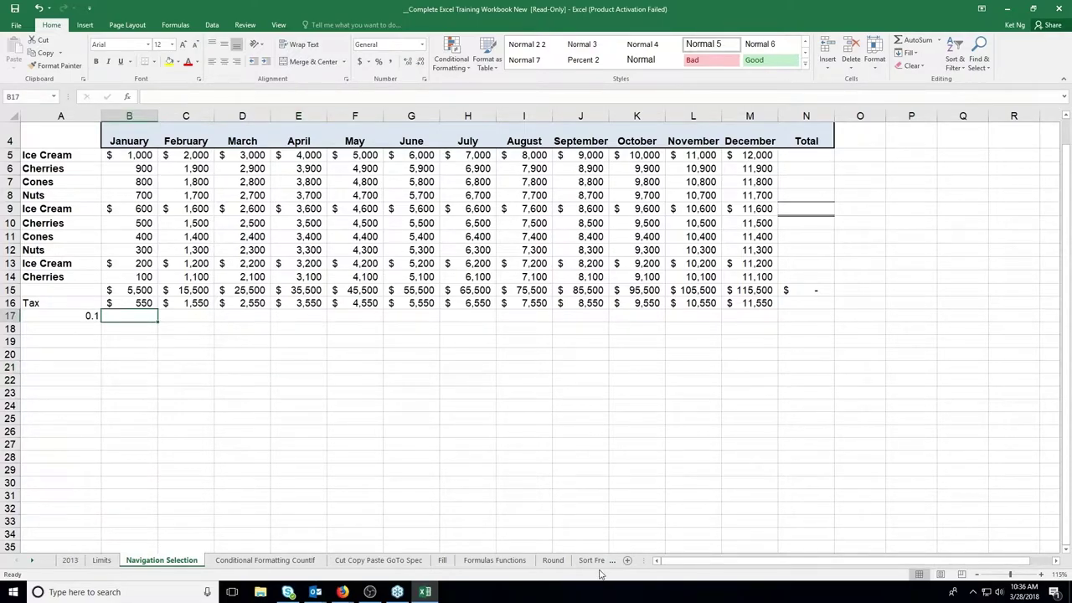
type("=")
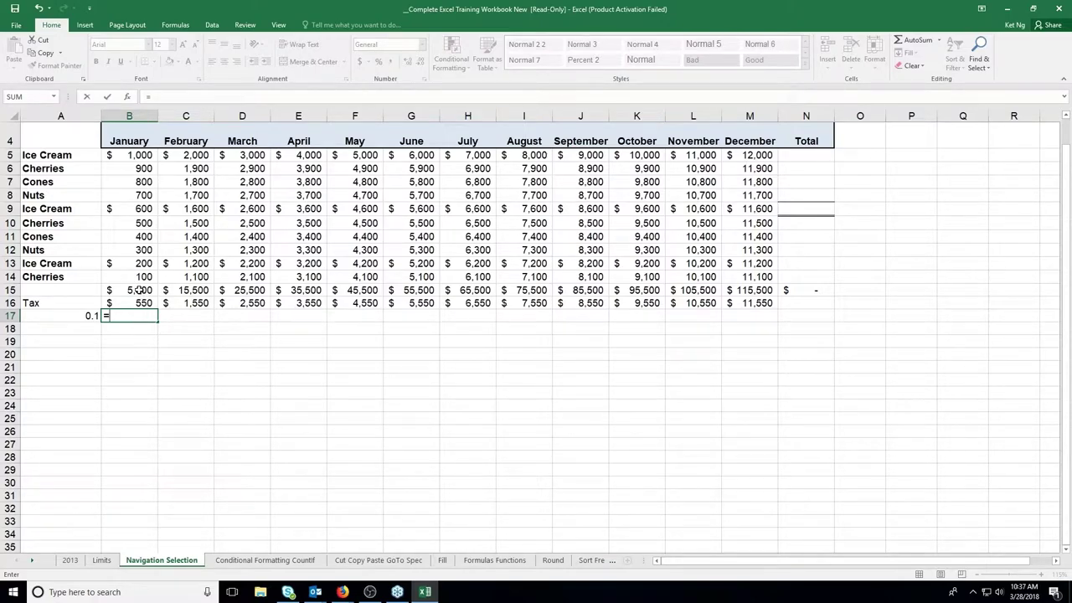
left_click(139, 290)
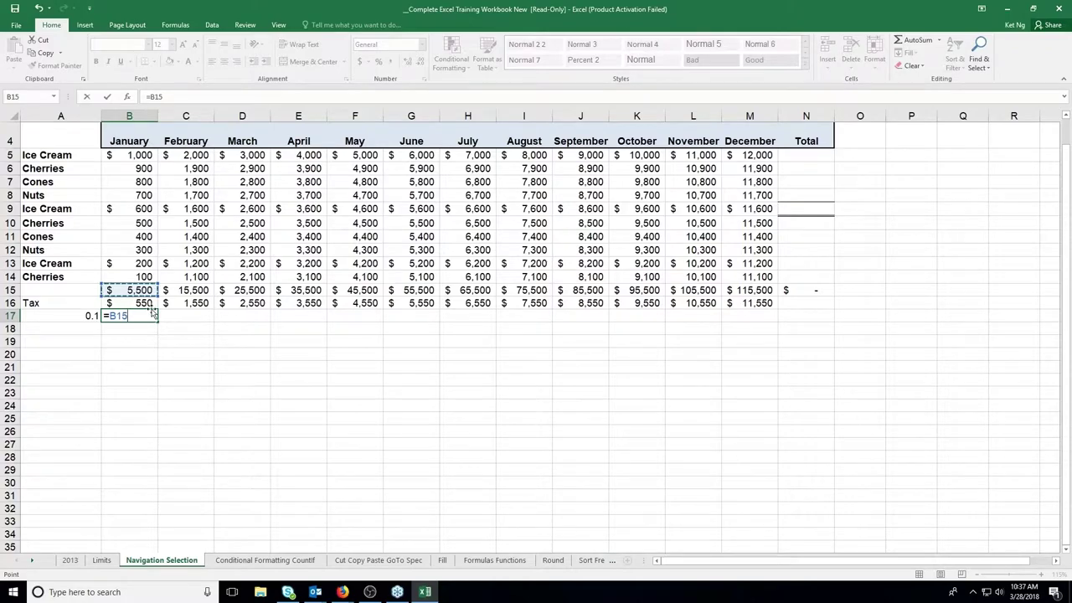
key("Escape")
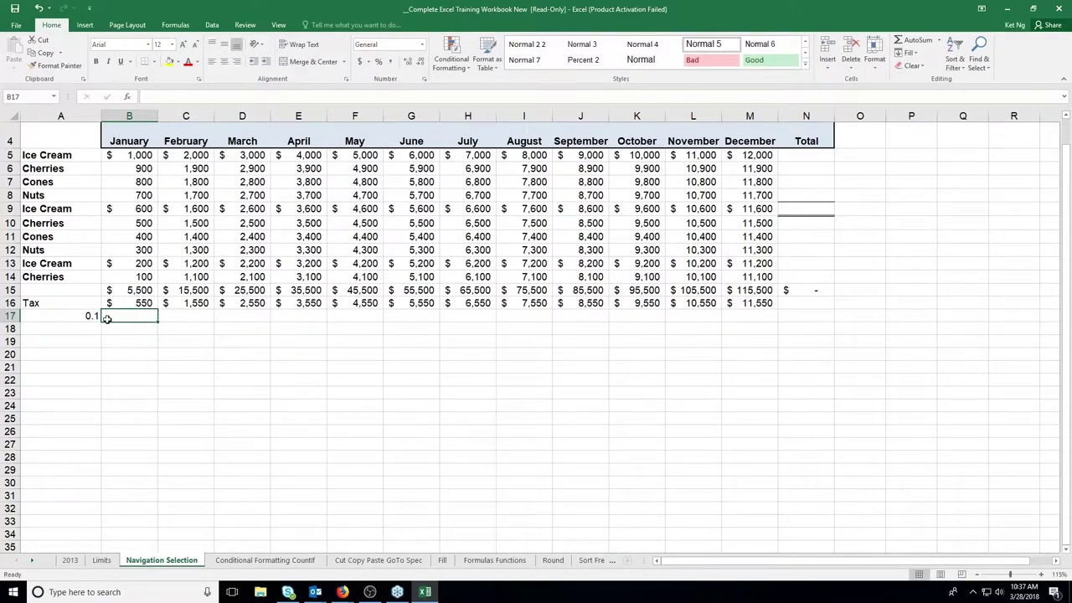
Enter the formula =B15*1+0.1 in B17 and reselect the cell to check its result.
type("=")
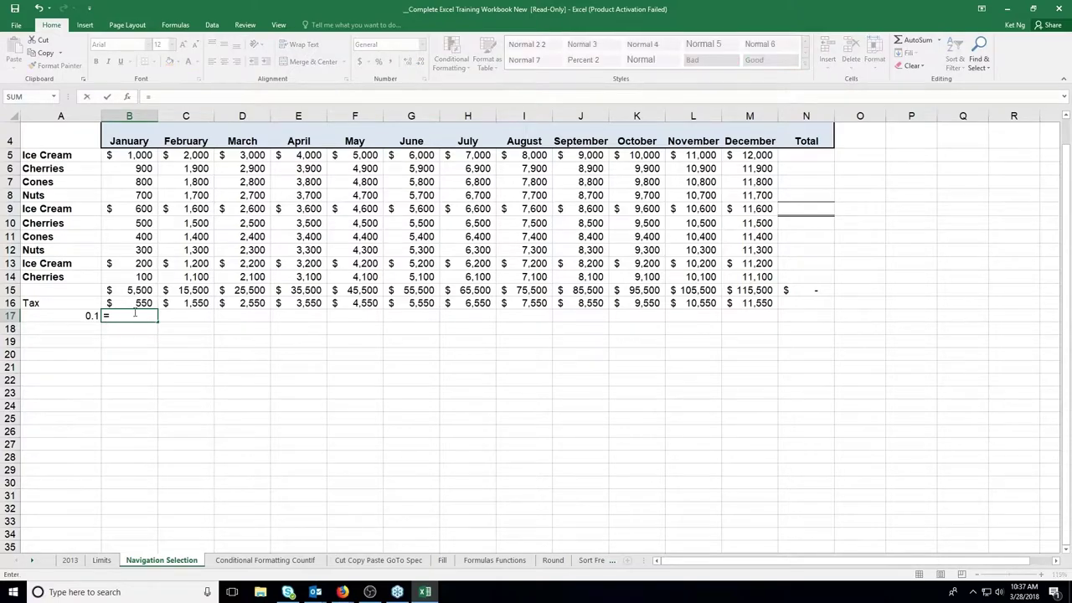
left_click(141, 290)
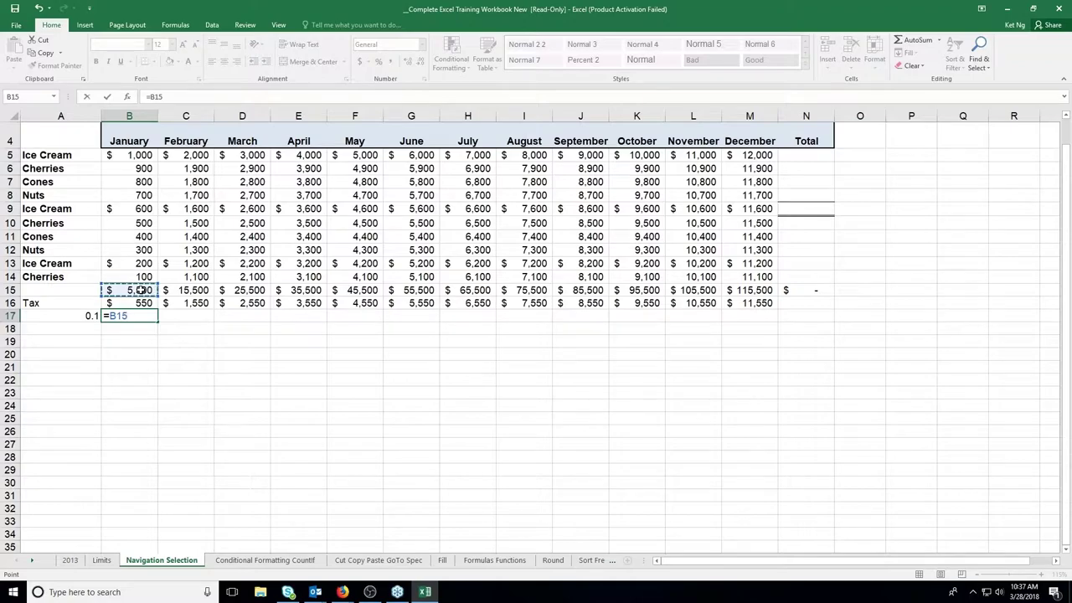
type("*")
key("BackSpace")
key("Return")
left_click(141, 314)
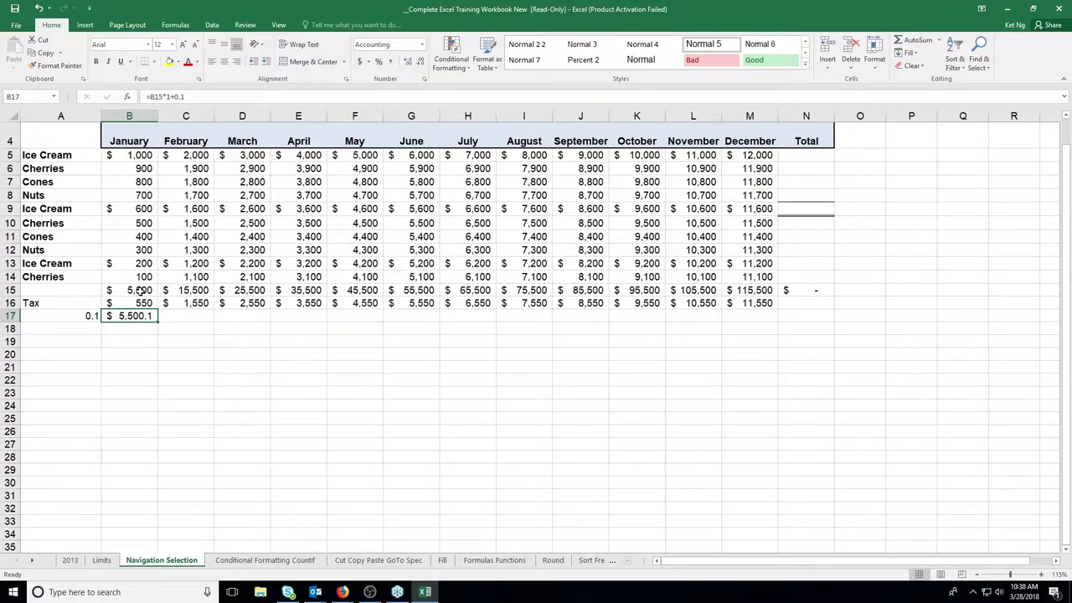
Add parentheses to the formula in B17 so that it reads =B15*(1+0.1).
left_click(167, 96)
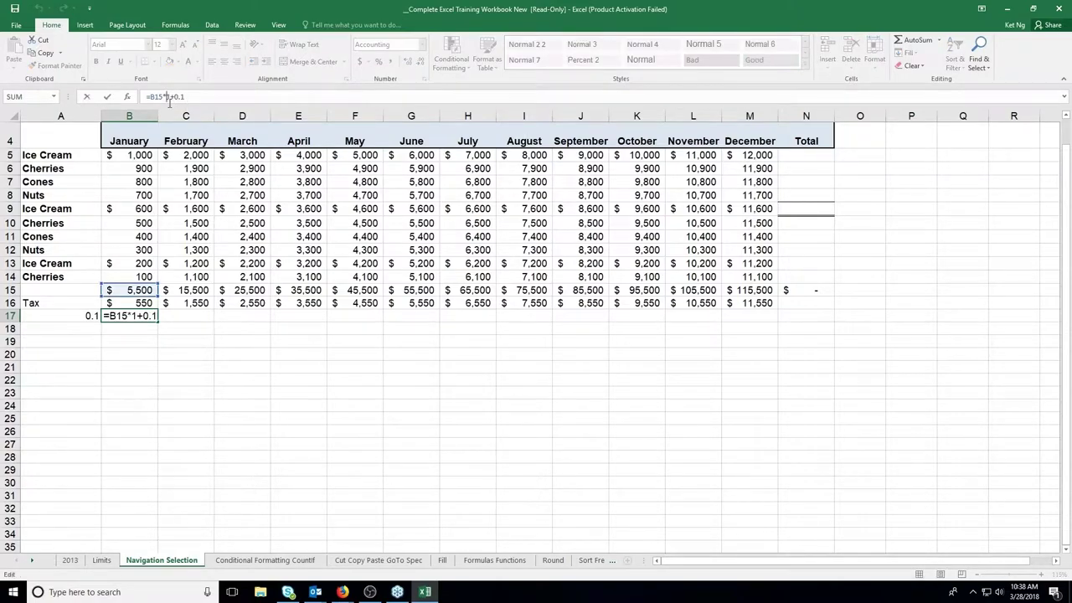
type("(")
left_click(194, 96)
type(")")
key("Return")
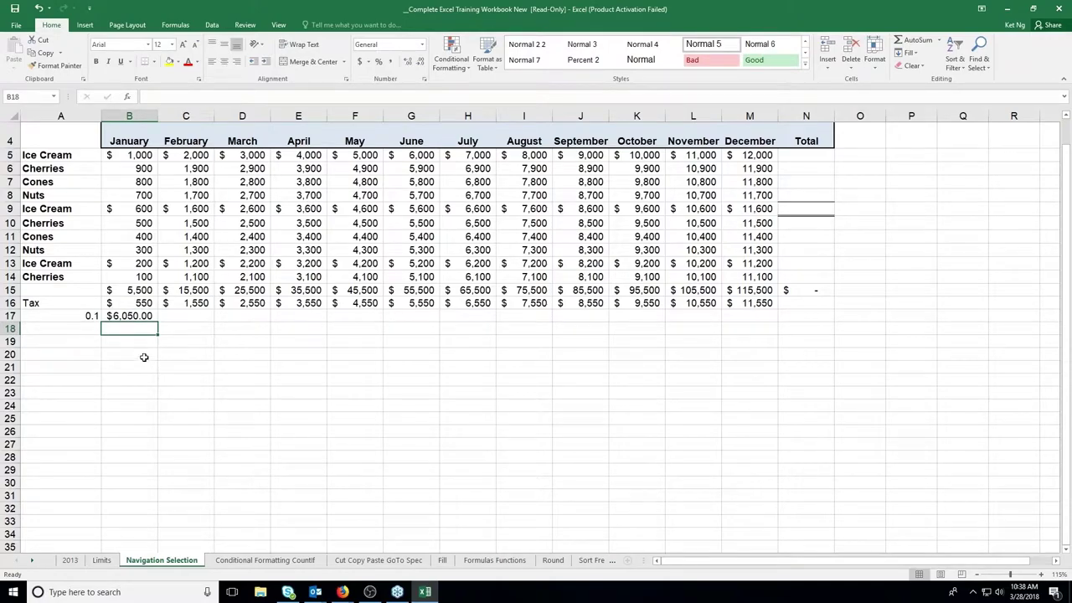
Fill the B17 formula across through December in M17, and autofit the widths of columns C through M.
left_click(135, 315)
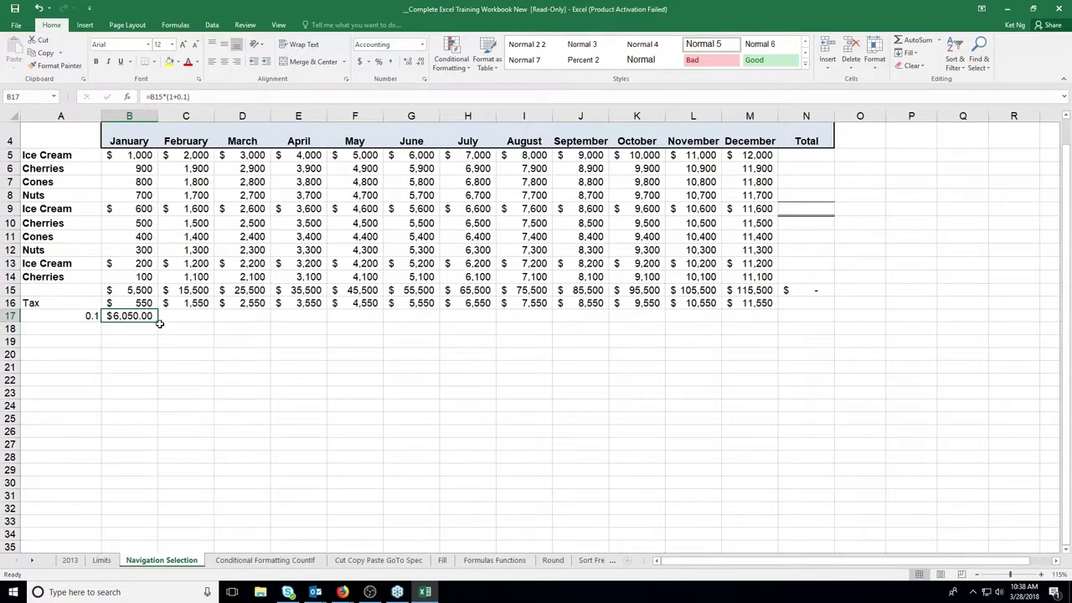
left_click_drag(159, 323, 758, 320)
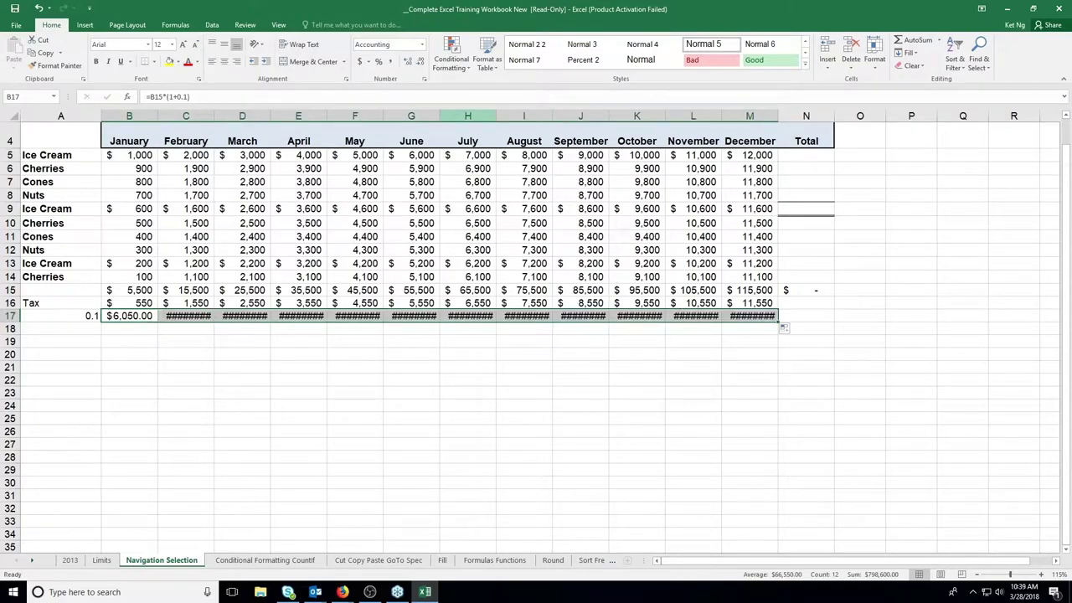
left_click_drag(178, 113, 778, 116)
double_click(778, 116)
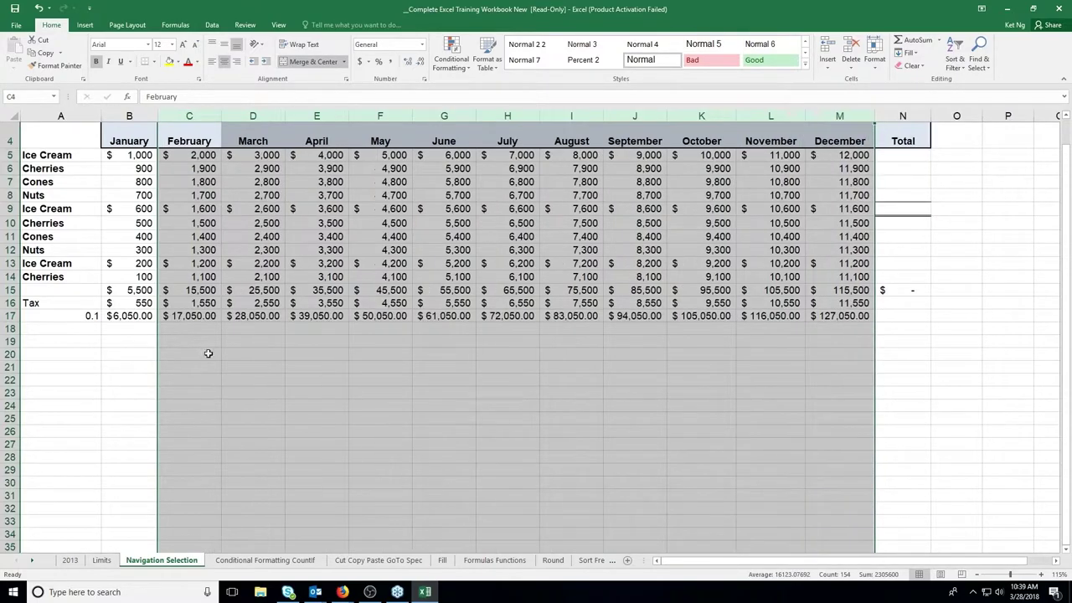
left_click(180, 328)
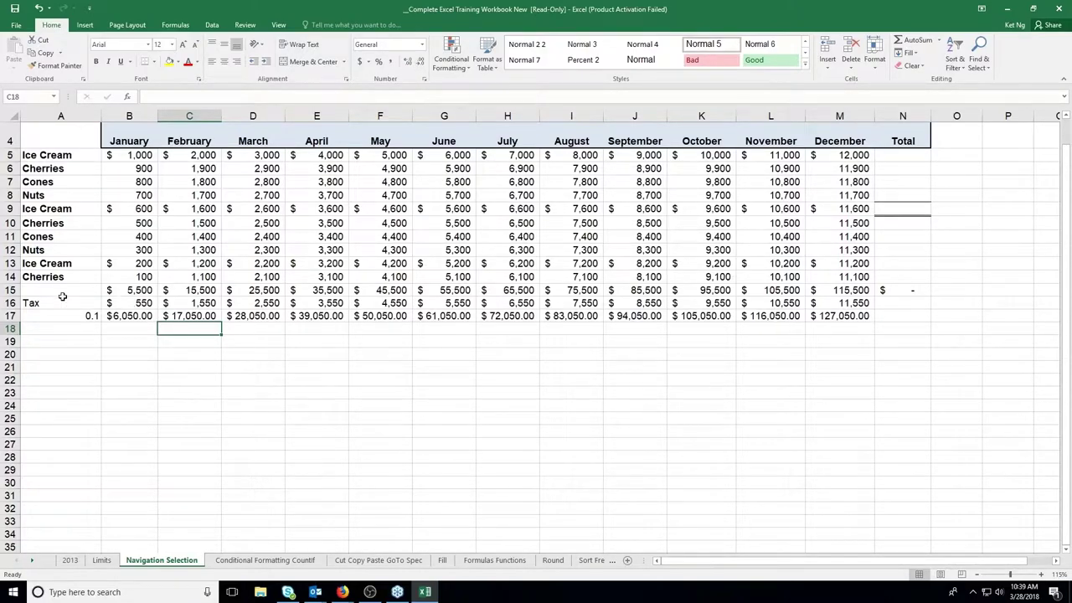
Clear the tax rows and rate in A16:M19 and the monthly totals in B15:N15.
left_click_drag(45, 290, 846, 325)
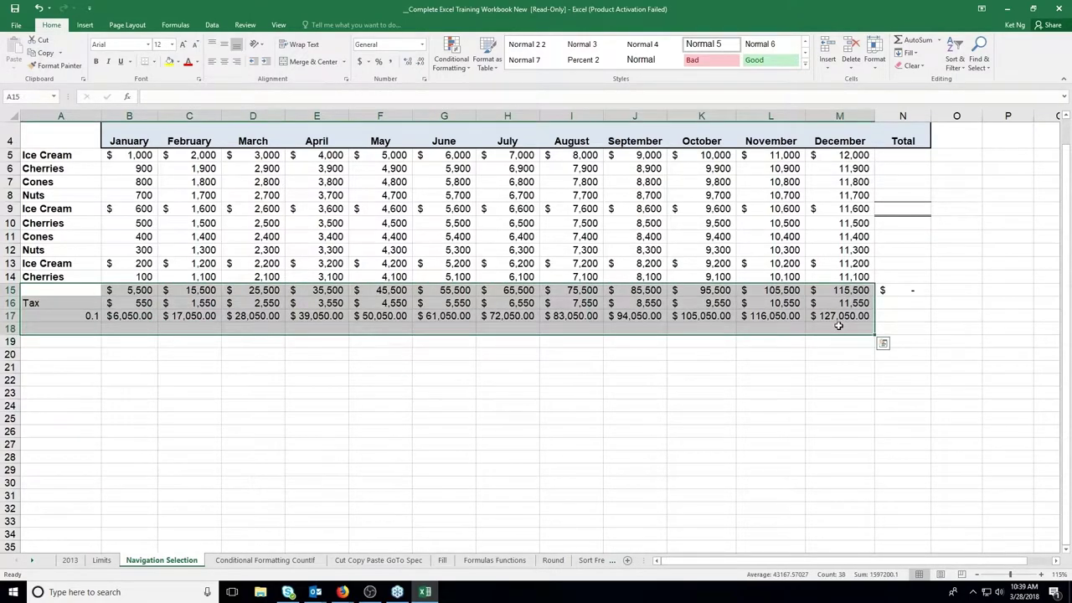
left_click_drag(79, 302, 852, 338)
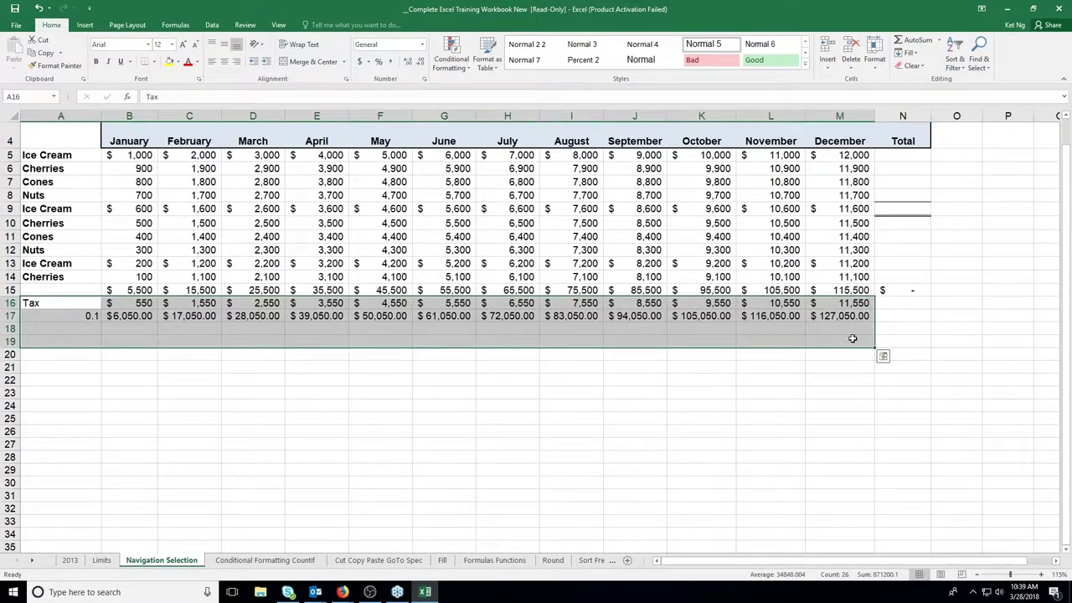
key("Delete")
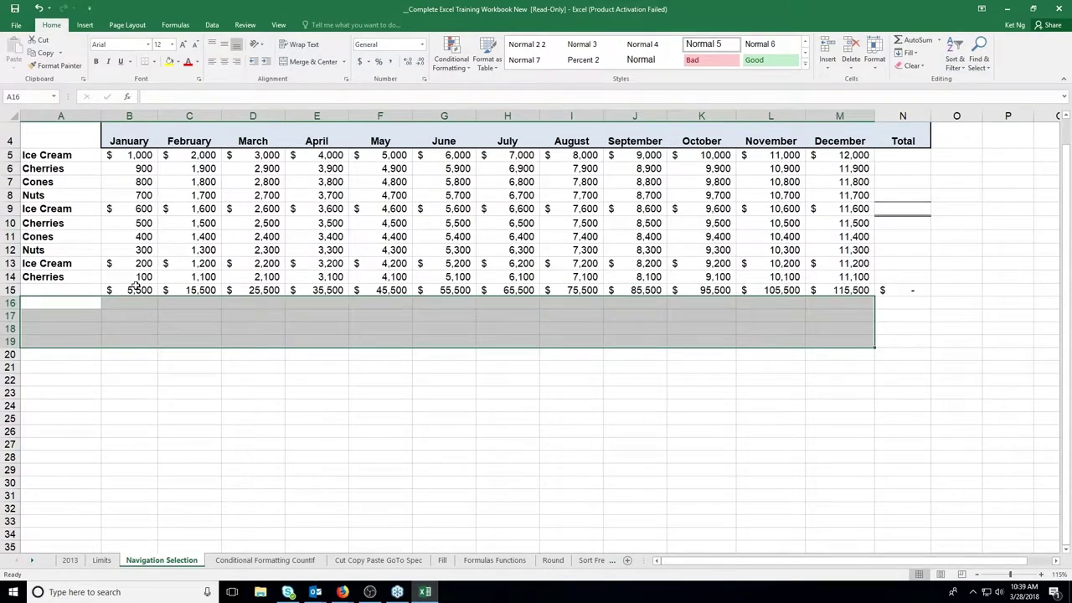
left_click(136, 290)
left_click_drag(186, 299, 892, 288)
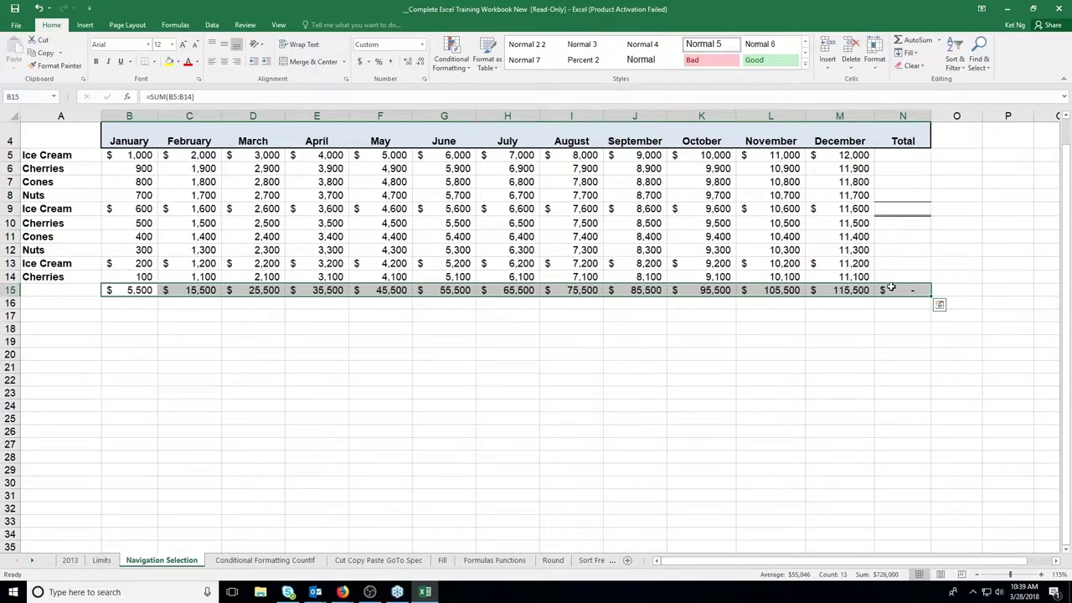
key("Delete")
Preview the range AutoSum proposes for January's total in B15, and cancel the formula.
left_click(126, 291)
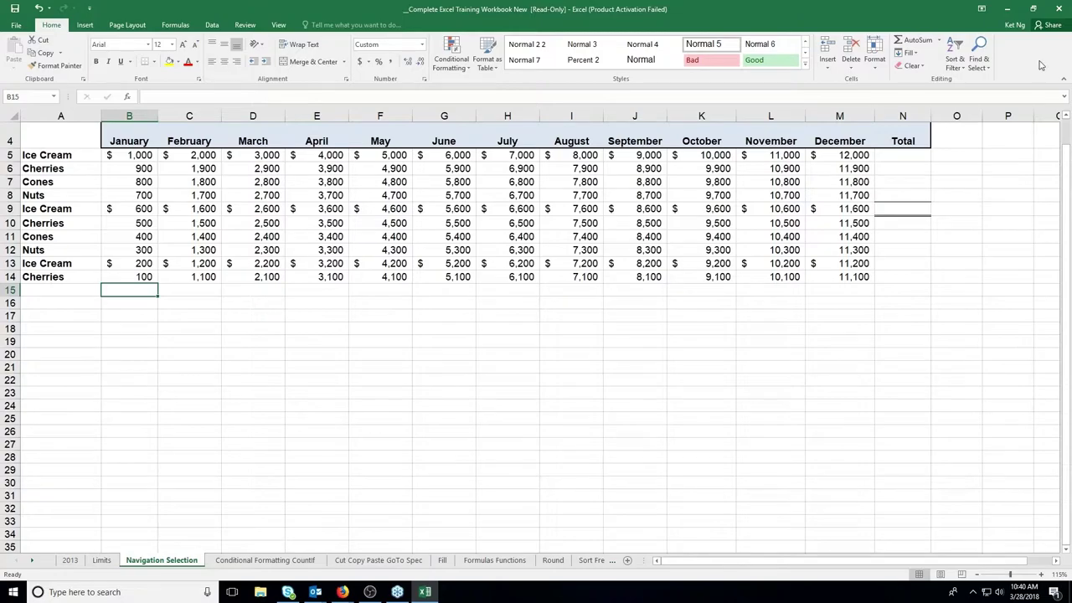
left_click(912, 42)
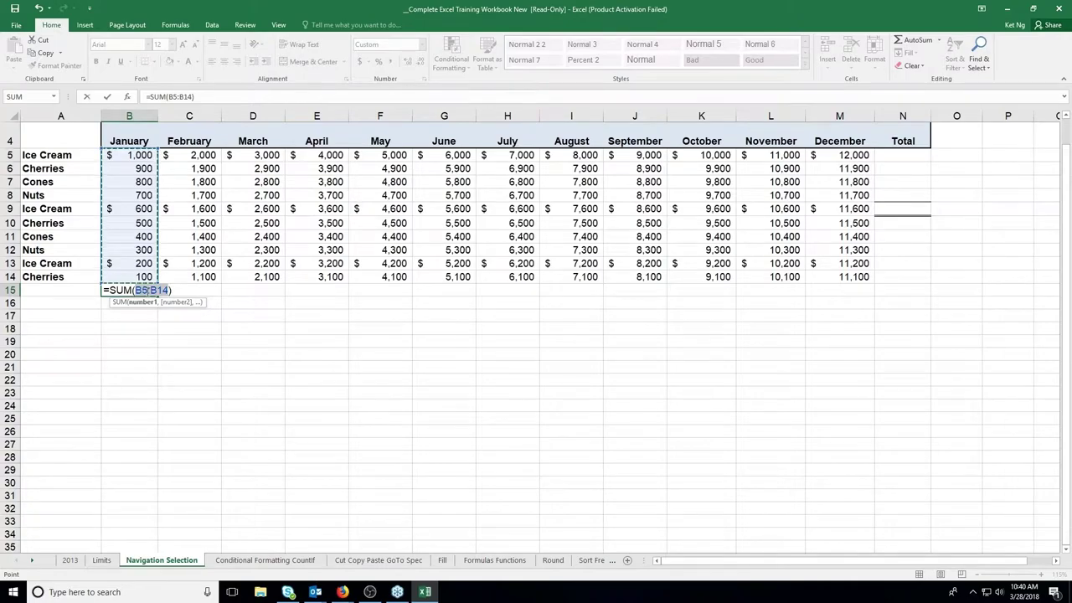
key("Escape")
Clear January's Nuts value in B8, and preview the range AutoSum proposes in B15 without entering it.
left_click(143, 195)
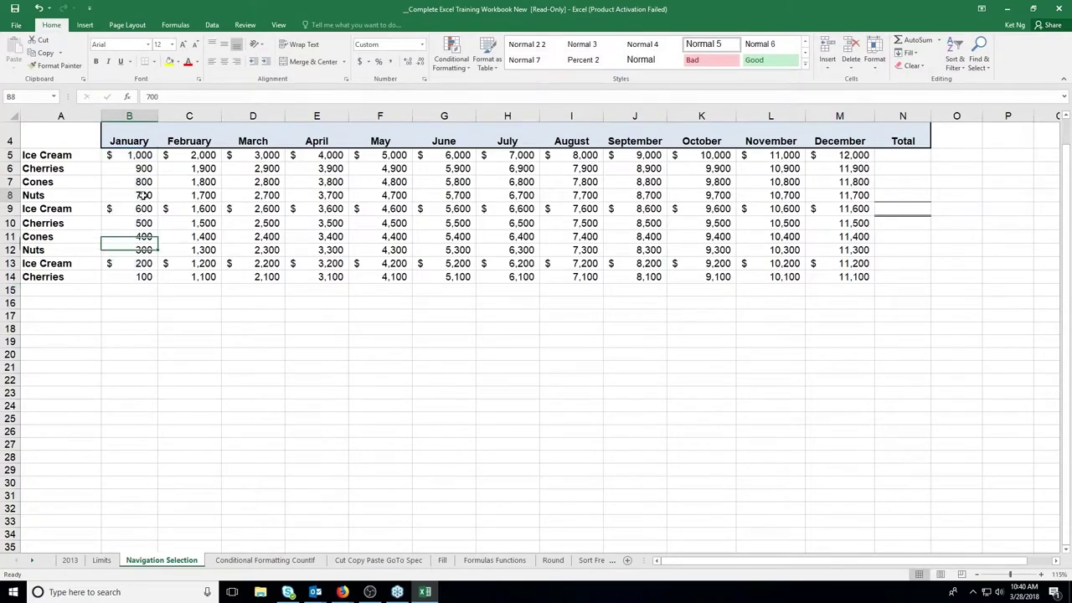
left_click(126, 289)
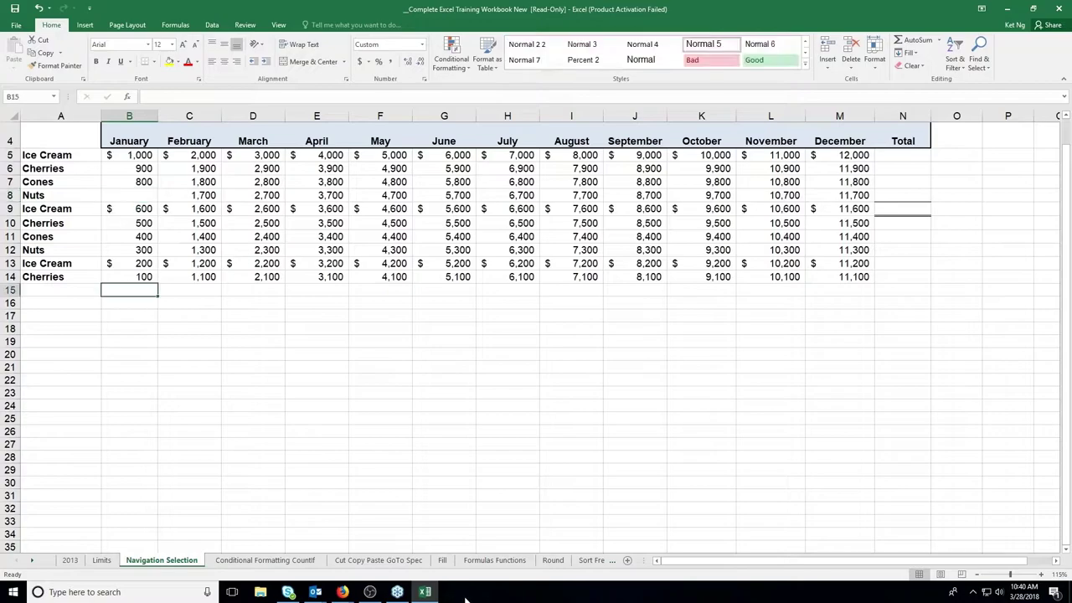
left_click(915, 39)
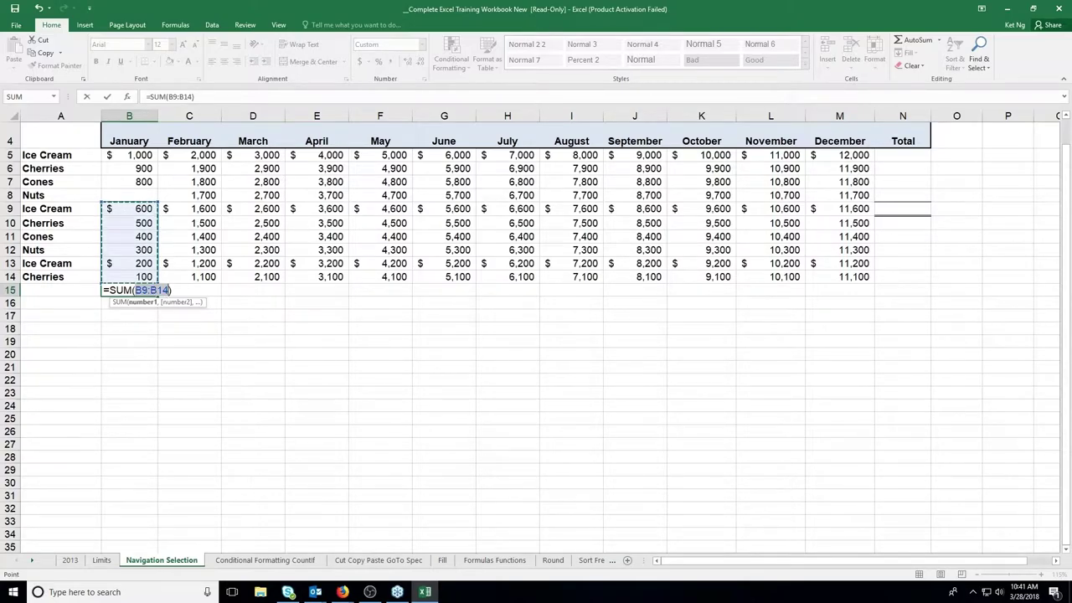
left_click(175, 97)
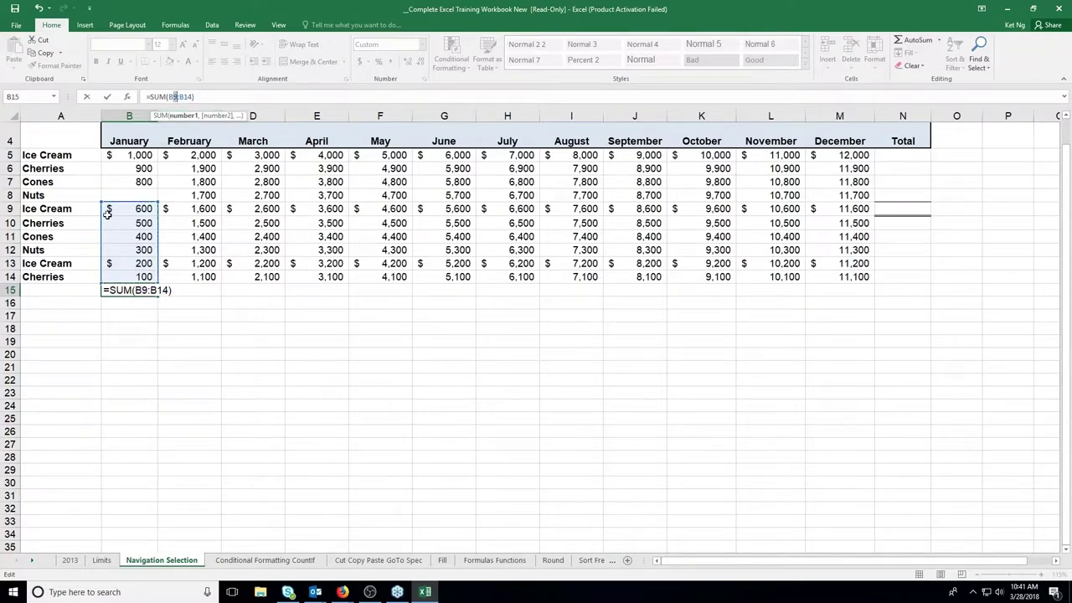
key("Escape")
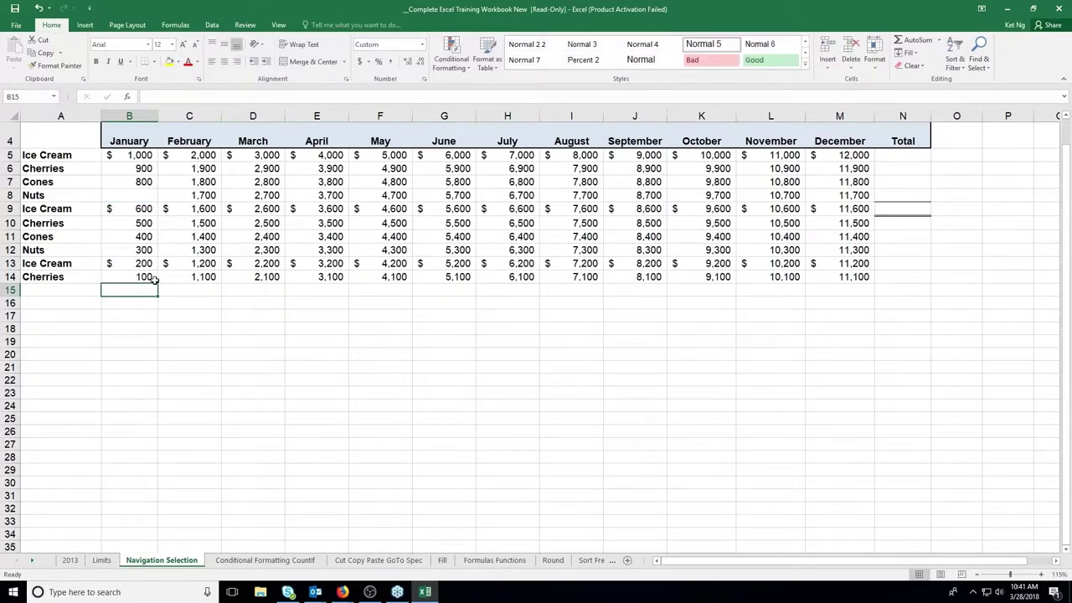
Start AutoSum in B15 again, extend its range up to B5:B14, and cancel the formula.
left_click(918, 40)
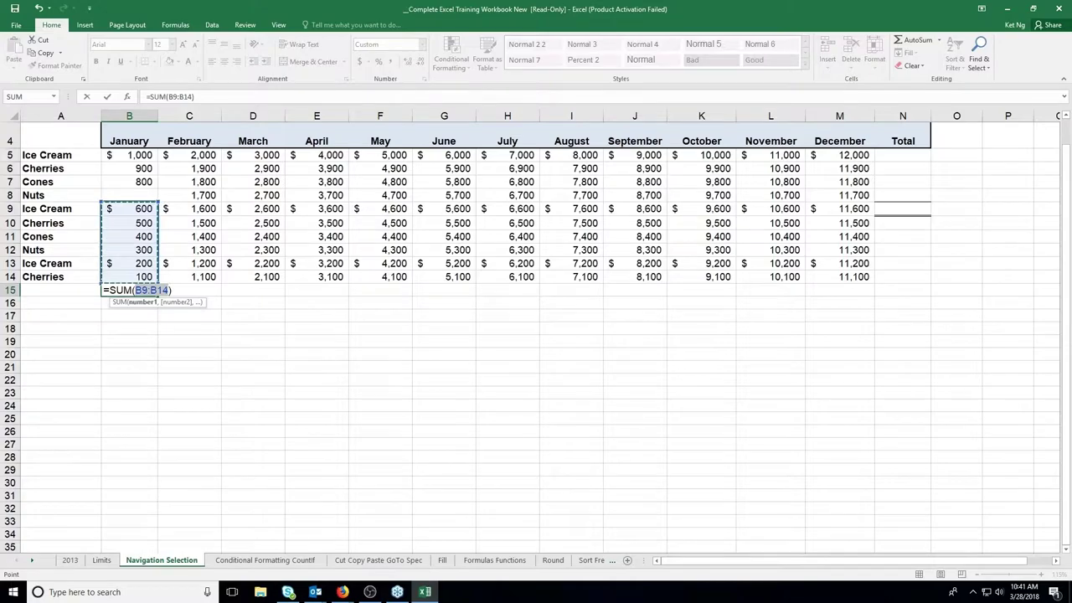
left_click_drag(158, 203, 158, 150)
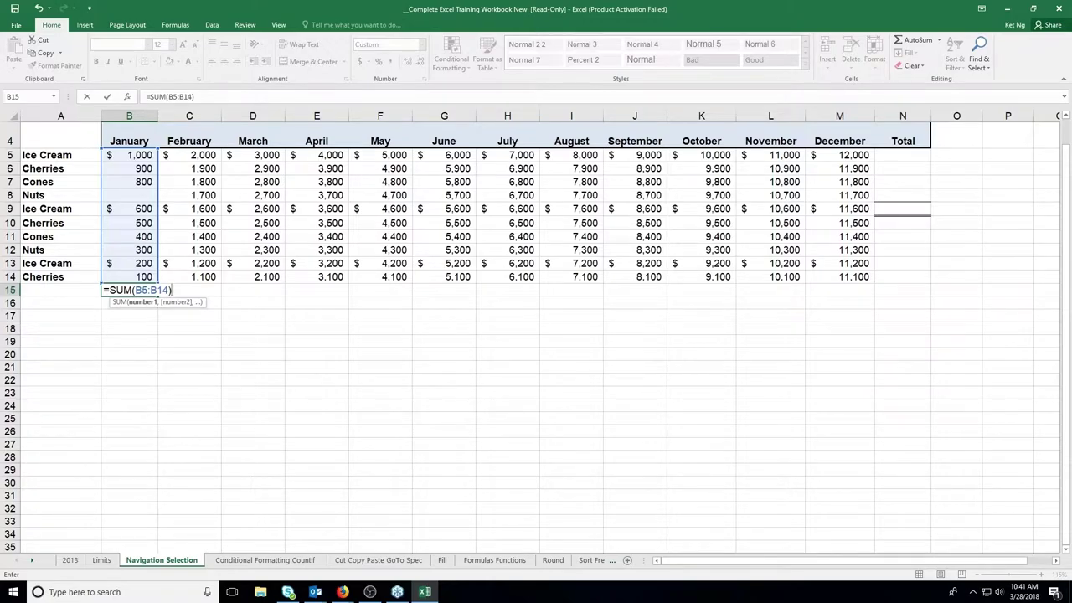
key("Escape")
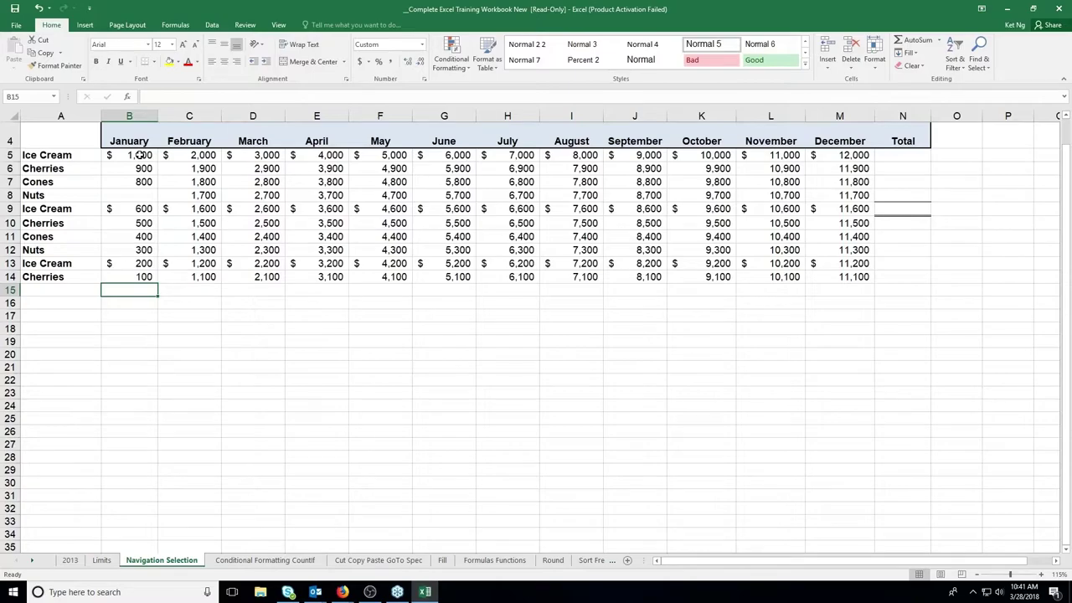
AutoSum the preselected January range B5:B15, check the formula in B15, and clear that total.
left_click_drag(139, 155, 135, 292)
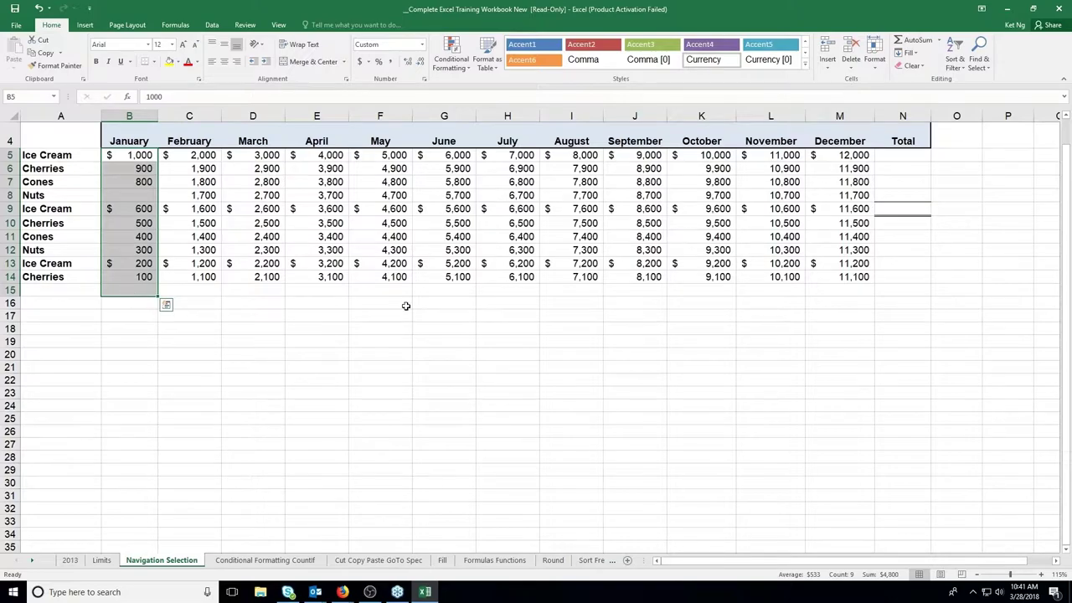
left_click(907, 42)
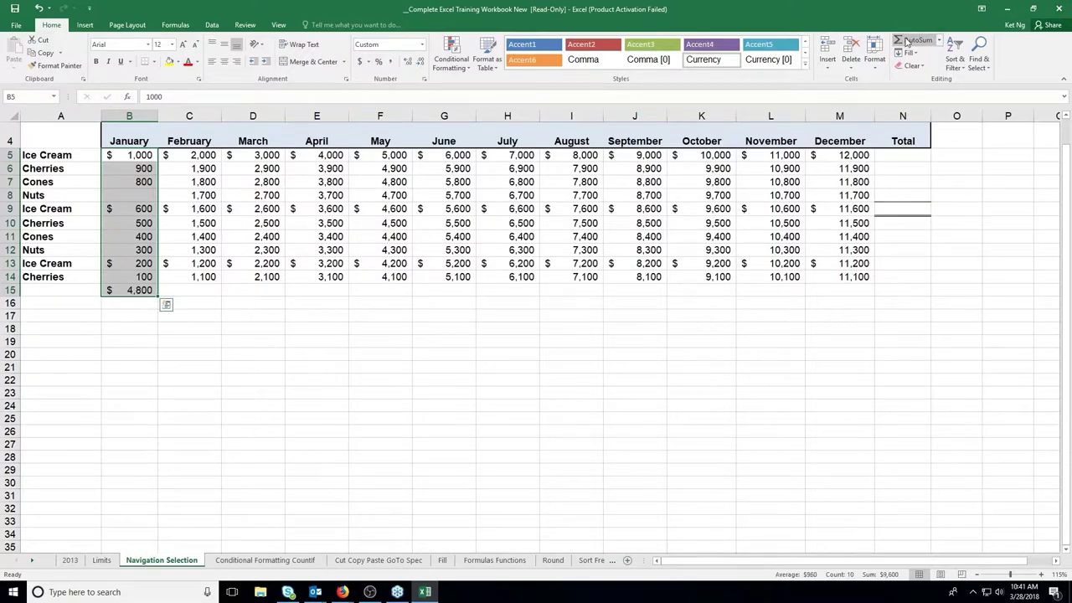
left_click(134, 292)
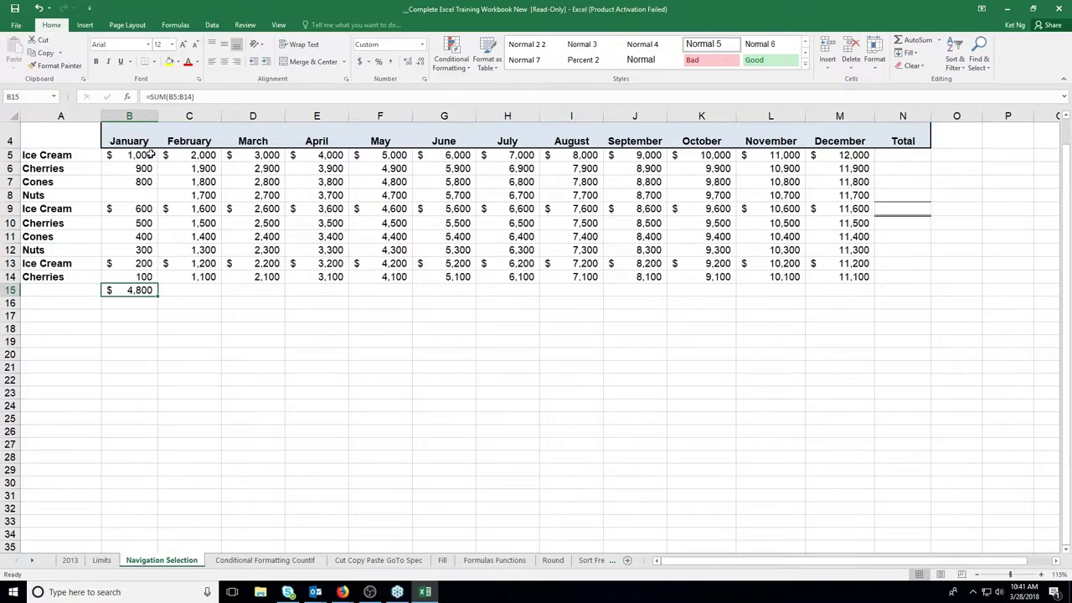
key("Delete")
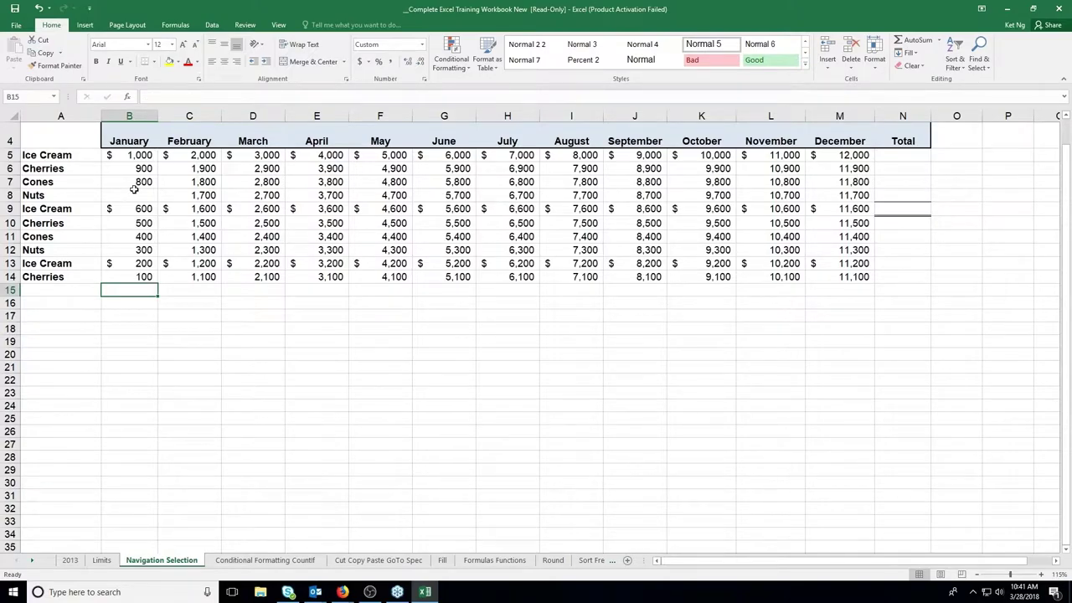
Undo the January total entries and the deletion of January's Nuts value in B8.
key("ctrl+z")
key("ctrl+z")
key("ctrl+z")
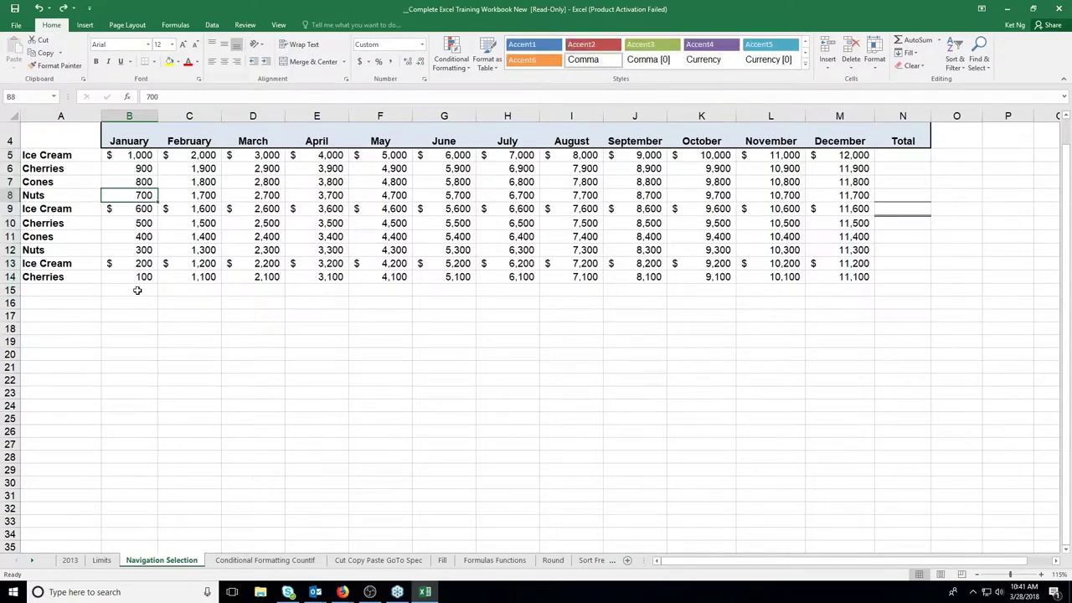
Total all months at once with AutoSum in B15:M15, and clear these totals again.
left_click(137, 289)
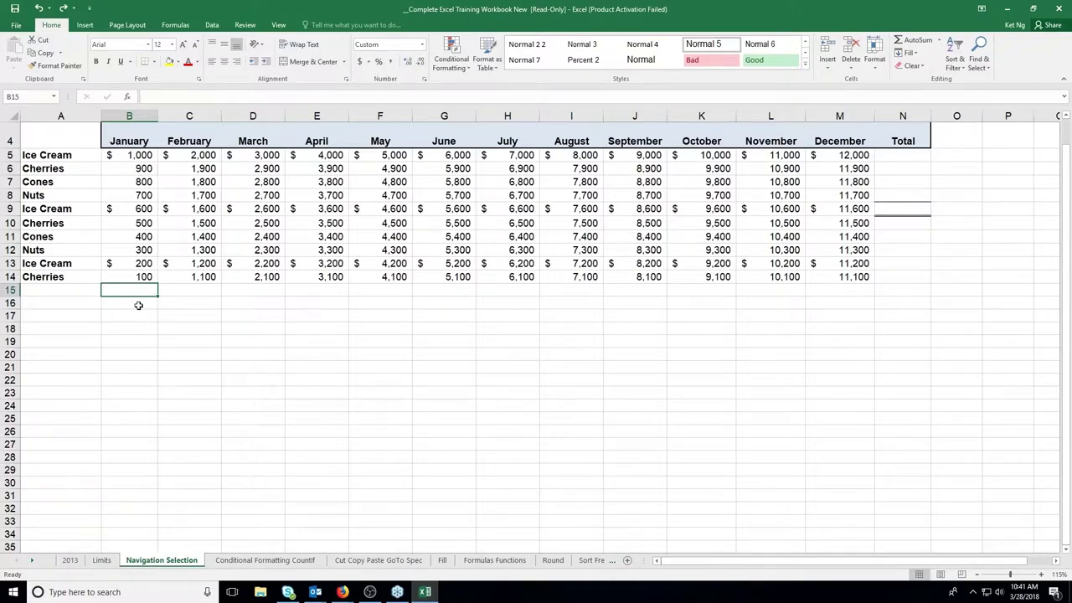
left_click_drag(127, 287, 832, 292)
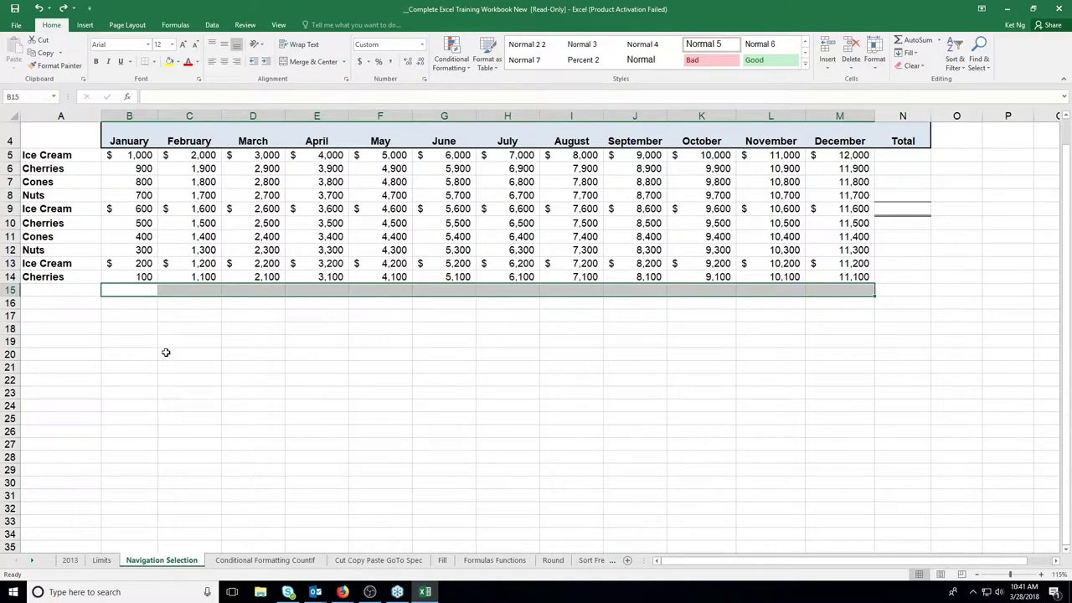
left_click(916, 41)
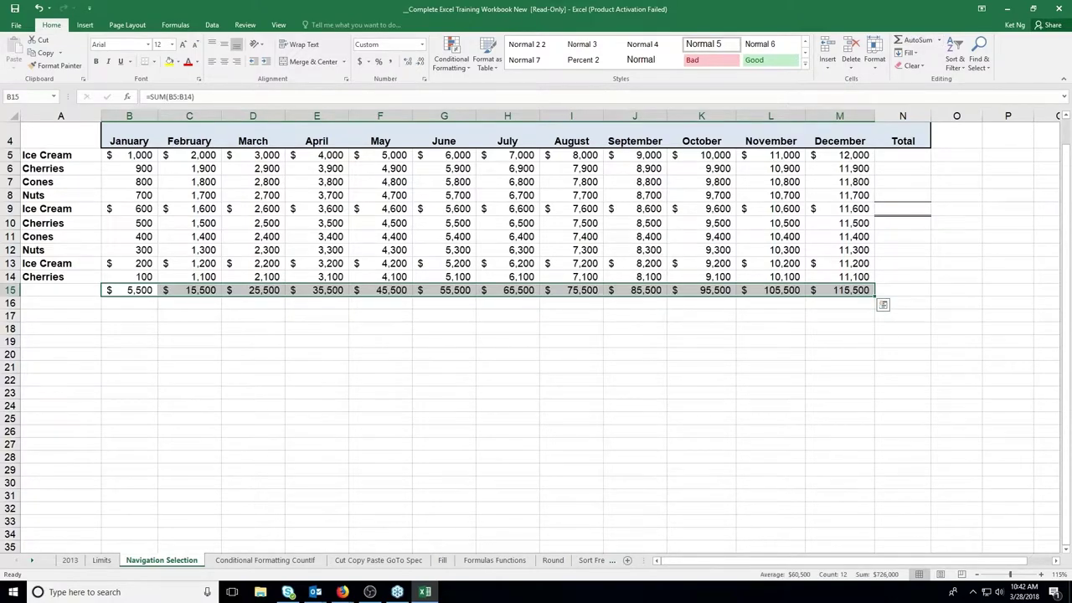
key("Delete")
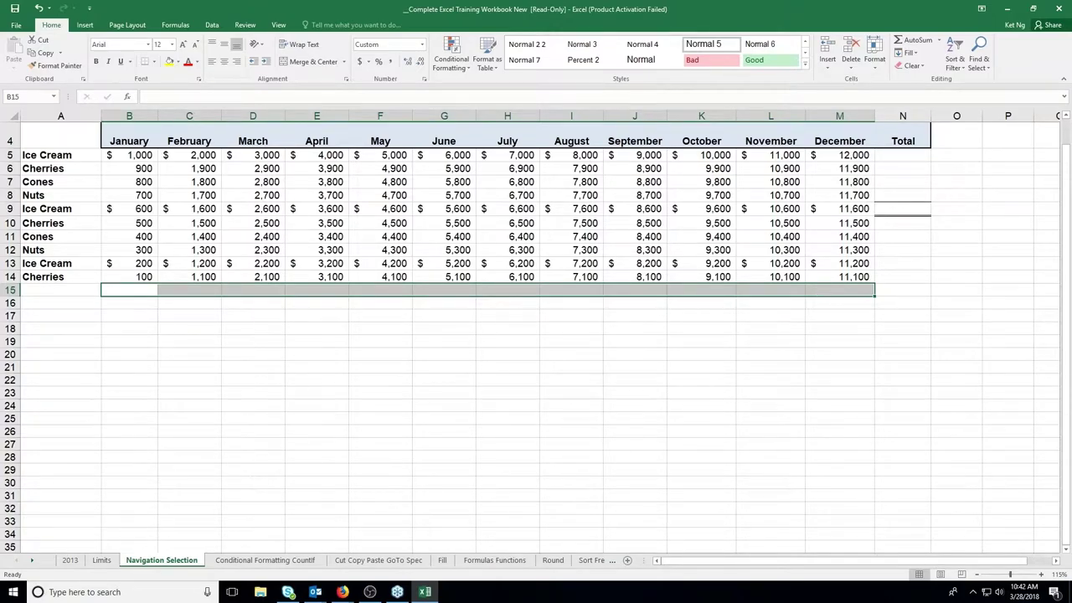
Use AutoSum on B5:N15 to add all row and column totals at once, and check the formula in N5.
left_click_drag(116, 155, 896, 289)
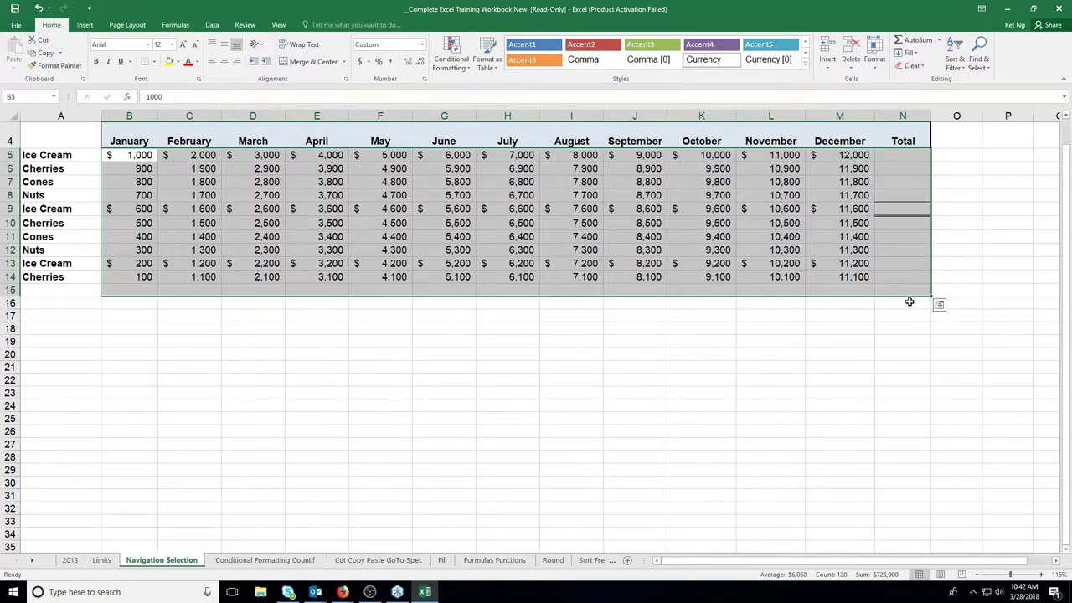
left_click(914, 41)
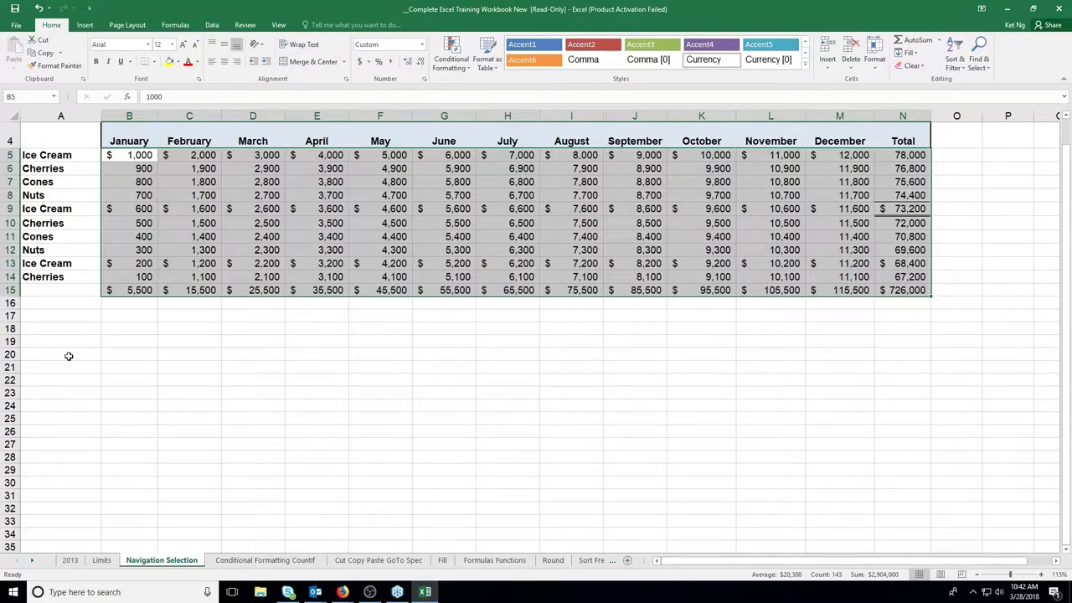
left_click(908, 154)
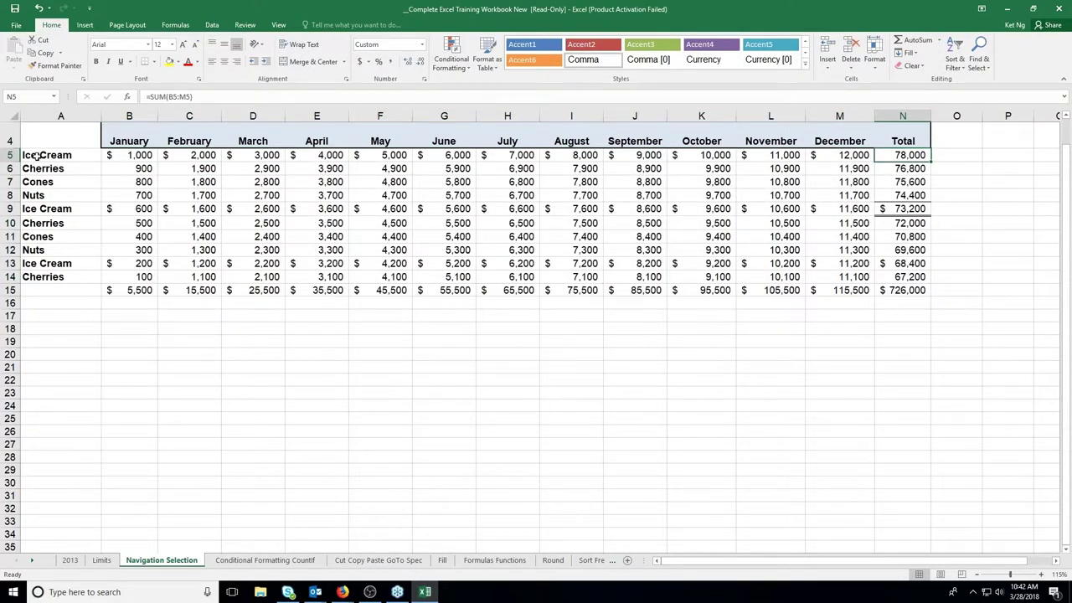
Copy the sales data with totals in A5:N15 and paste copies starting at A17 and A29.
left_click_drag(36, 154, 909, 271)
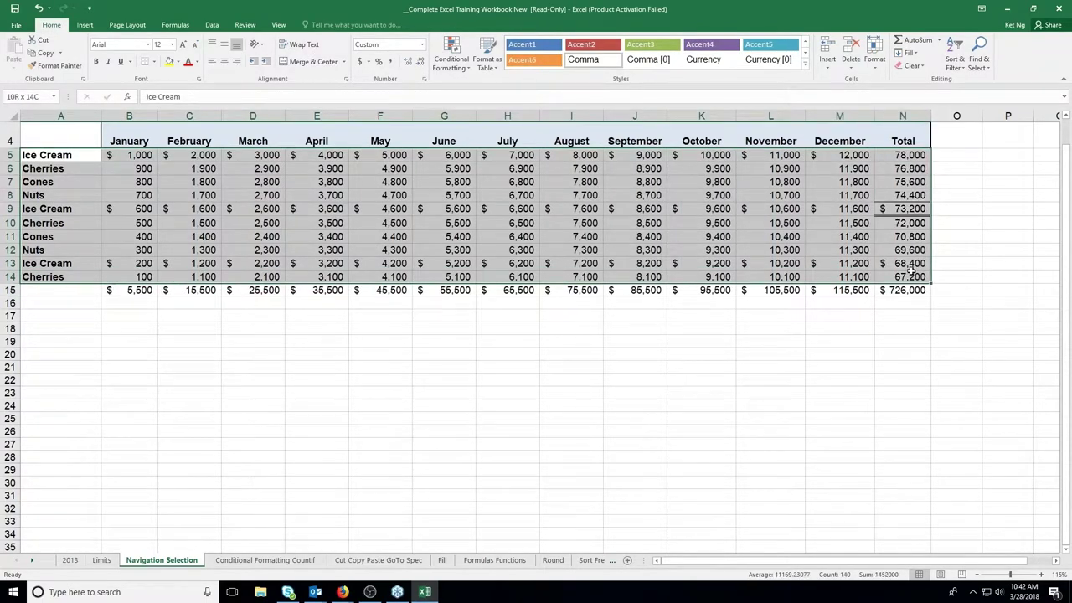
left_click_drag(909, 271, 909, 286)
key("ctrl+c")
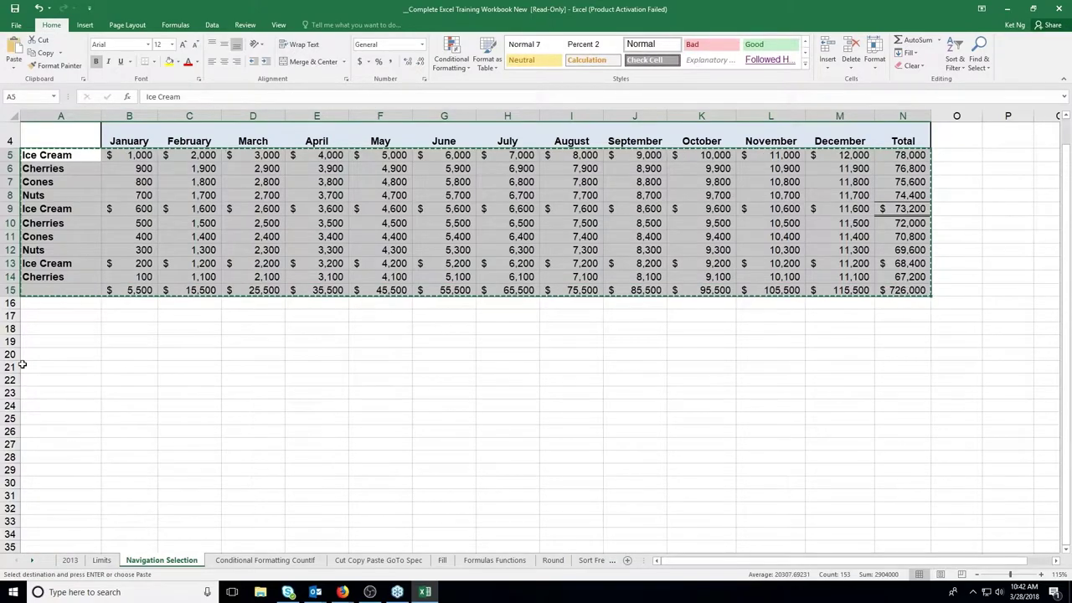
left_click(31, 312)
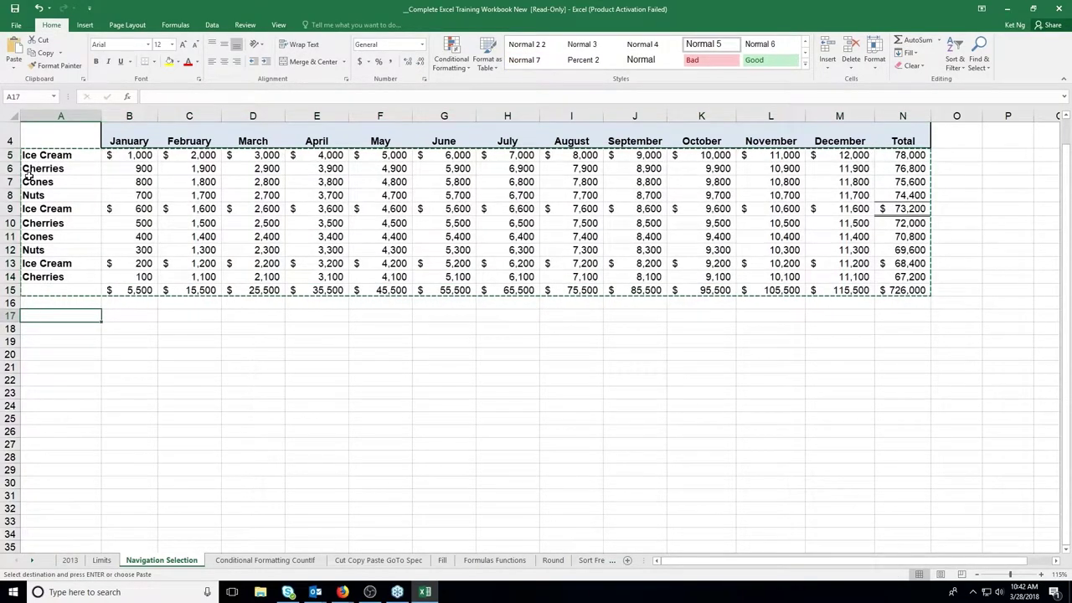
key("ctrl+v")
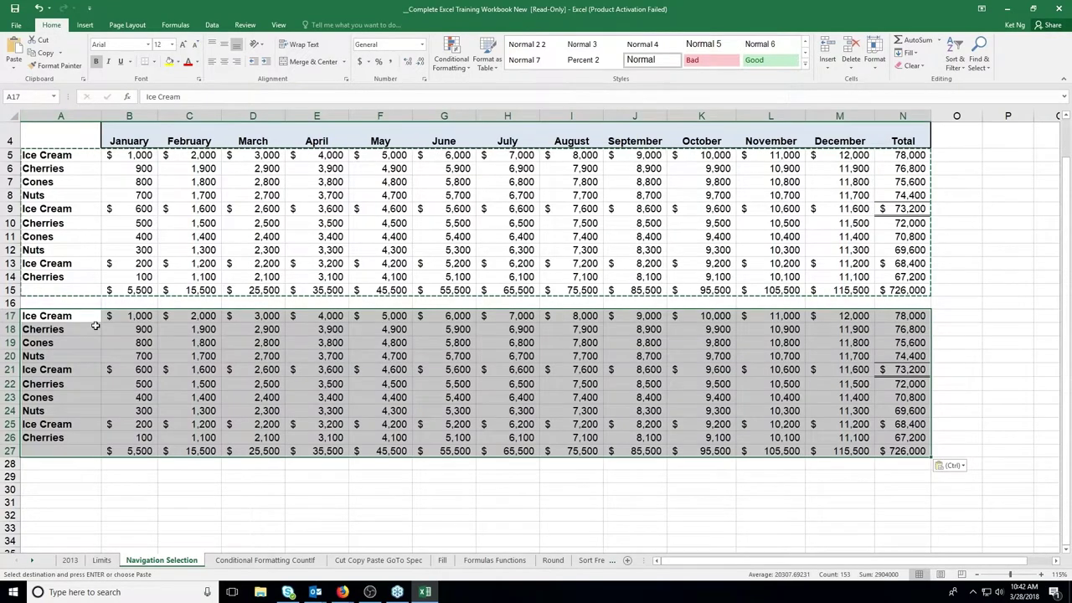
left_click(37, 477)
key("ctrl+v")
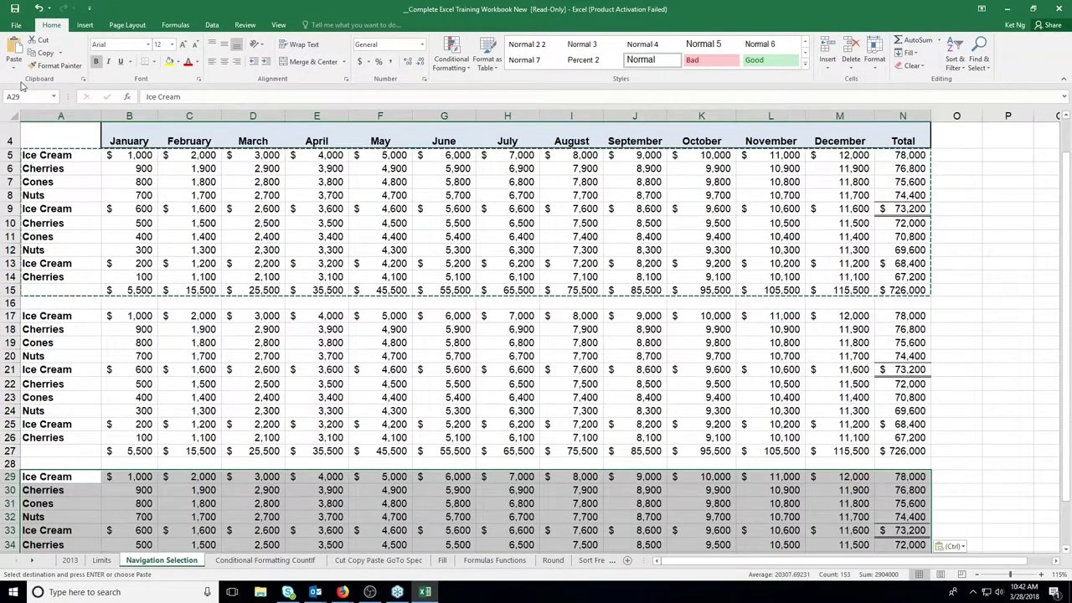
Label the first block's totals row in A15 as "Total".
left_click(1066, 550)
left_click(1066, 550)
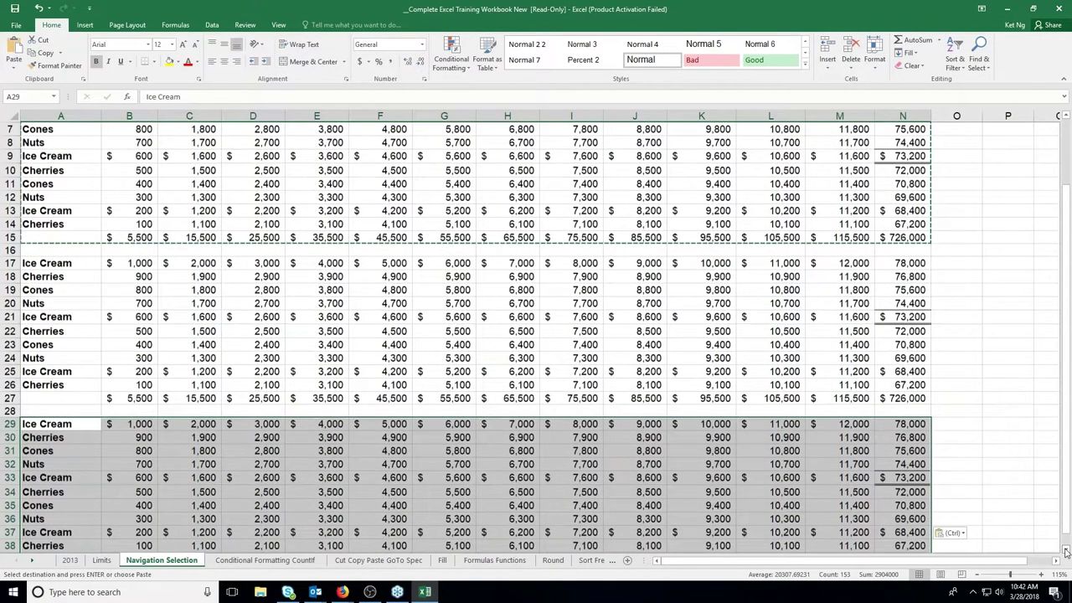
scroll(1066, 550, "down", 2)
left_click(60, 182)
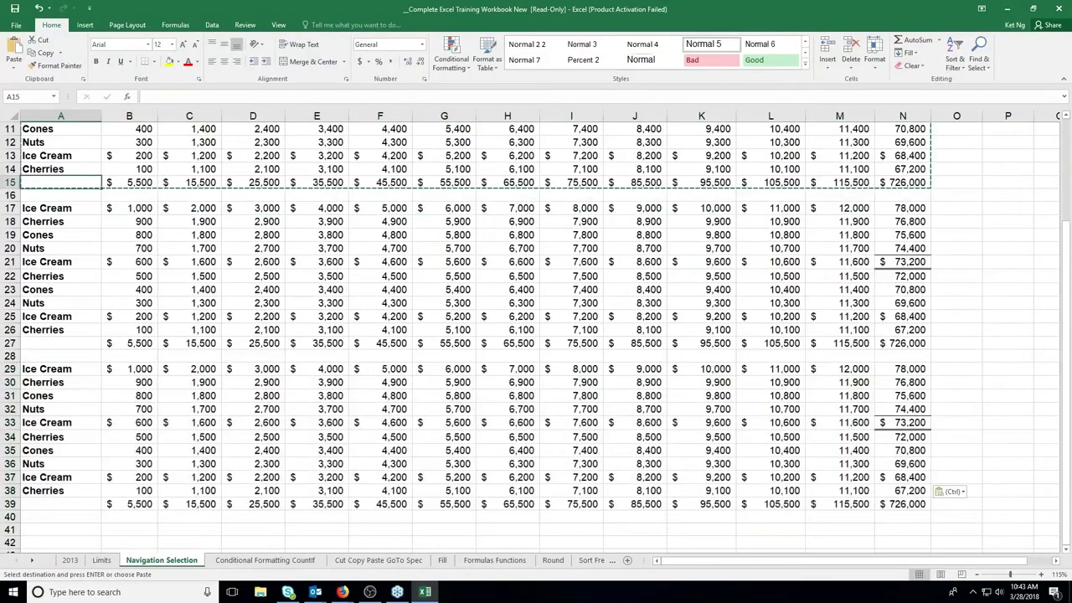
type("Tota")
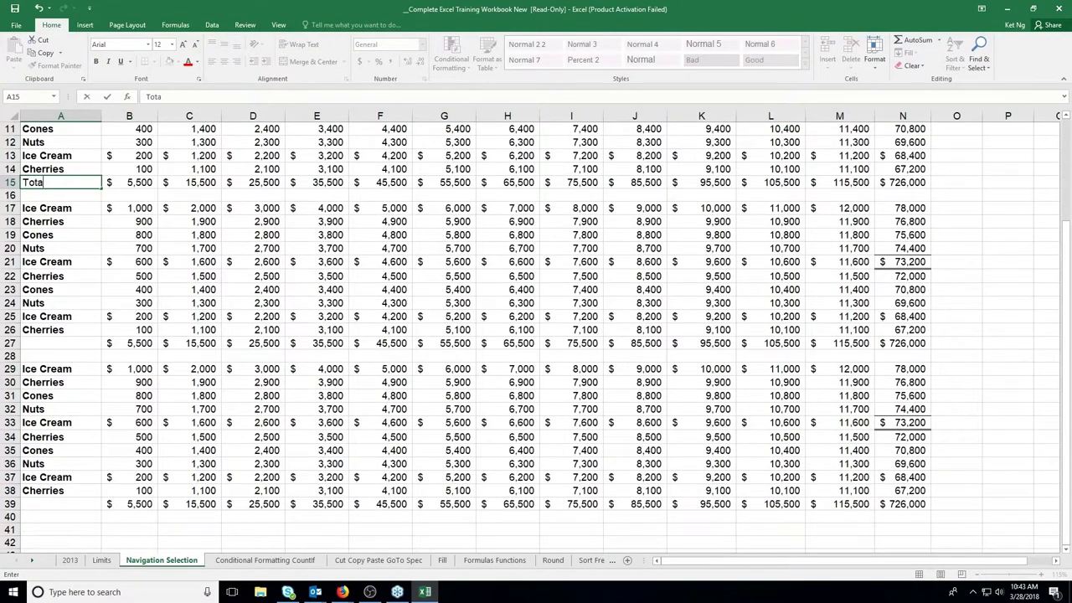
type("l")
key("Return")
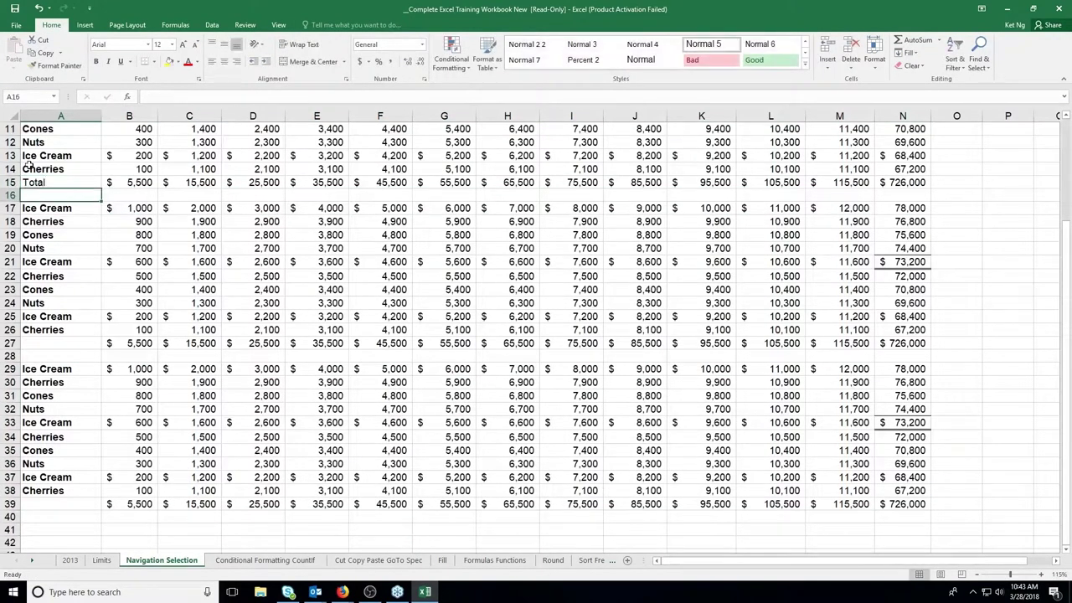
Enter "Total" in A27 and A39 at the same time to label the totals rows of both copies.
left_click(39, 340)
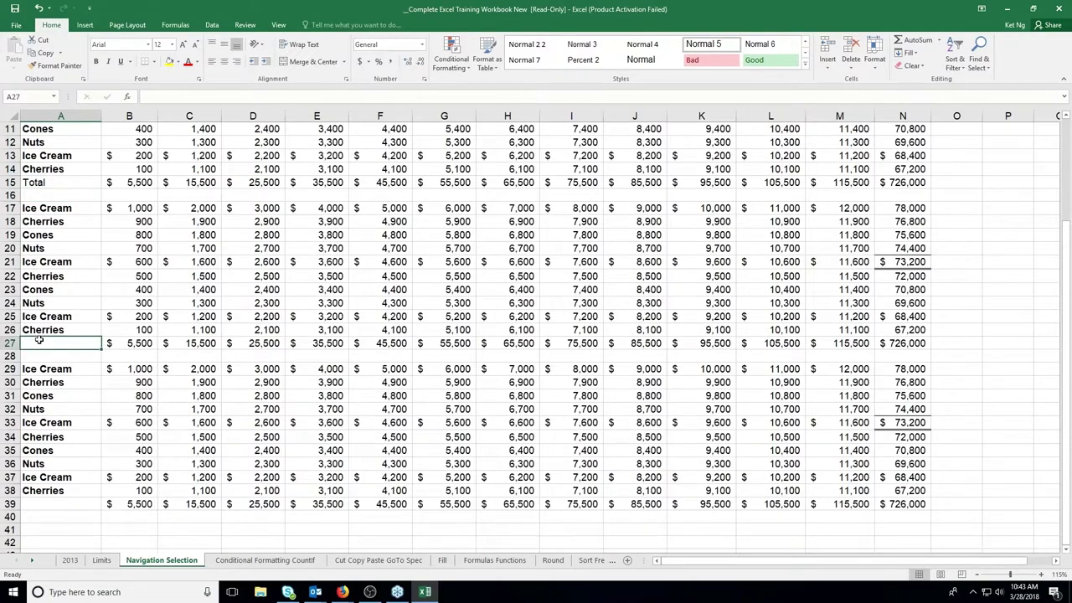
left_click(42, 502, "ctrl")
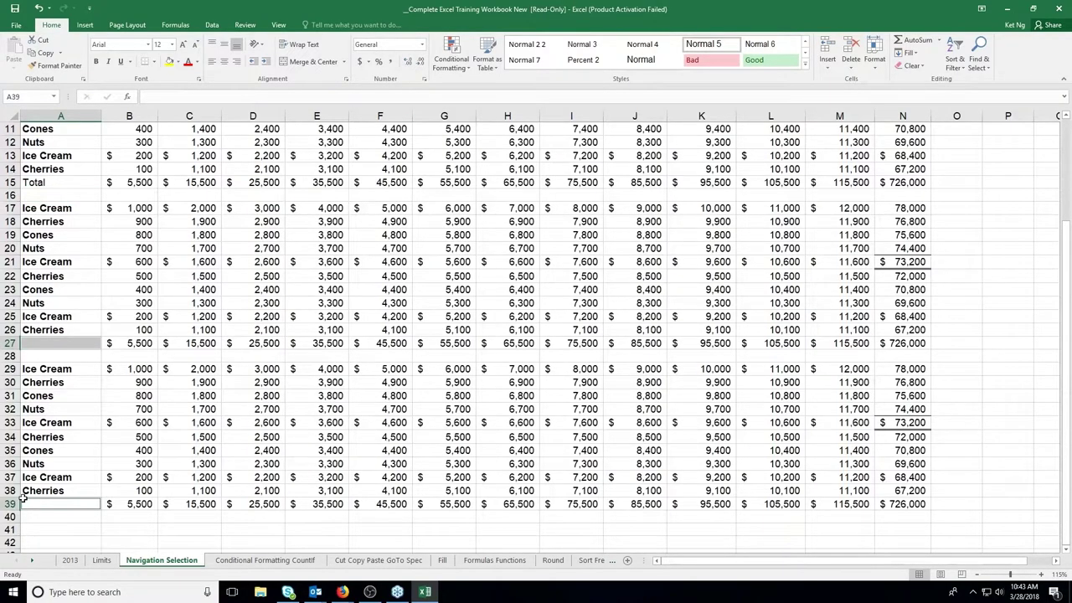
type("Total")
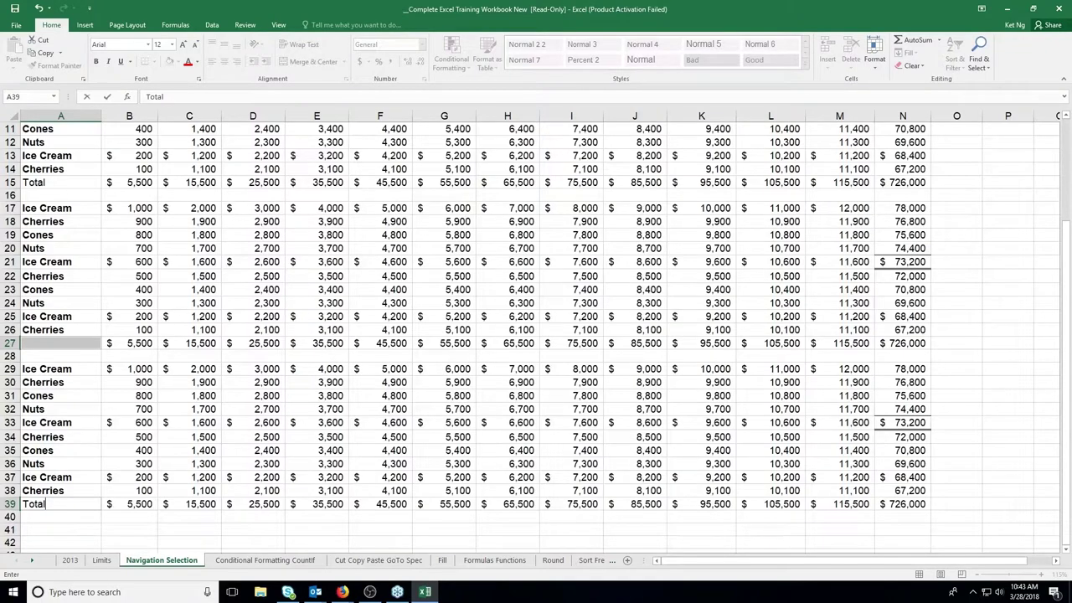
key("ctrl+Return")
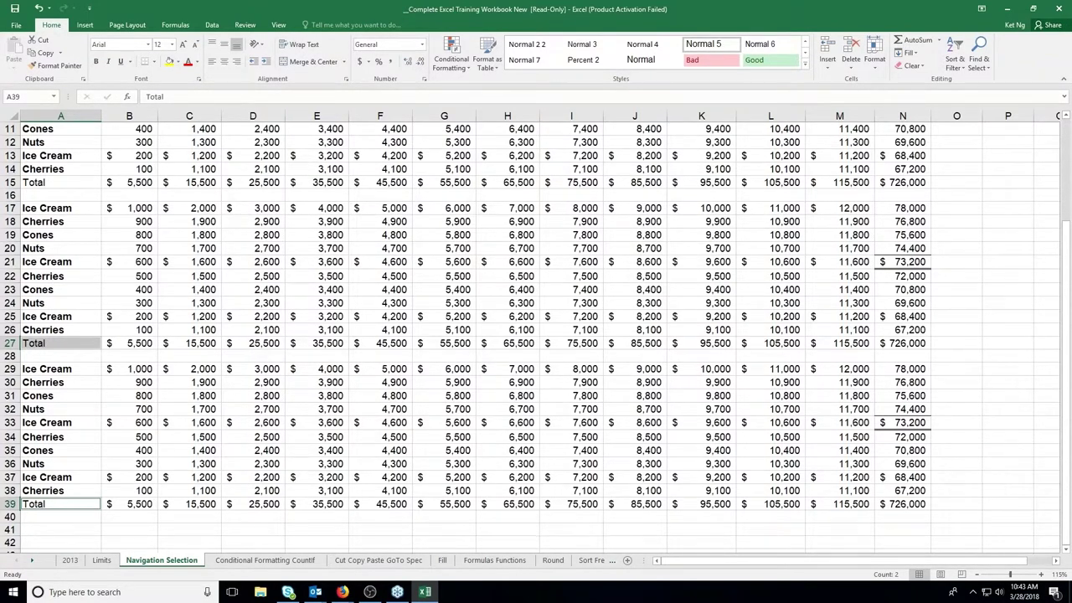
Add the three January totals in B40 with the formula =B39+B27+B15, and clear that formula again.
left_click(140, 514)
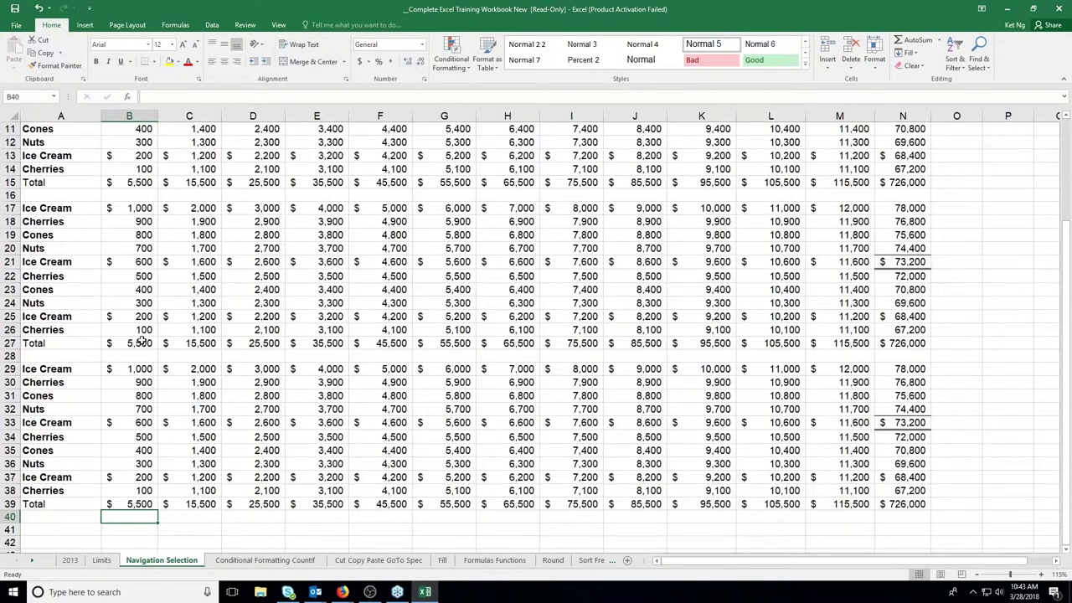
type("=")
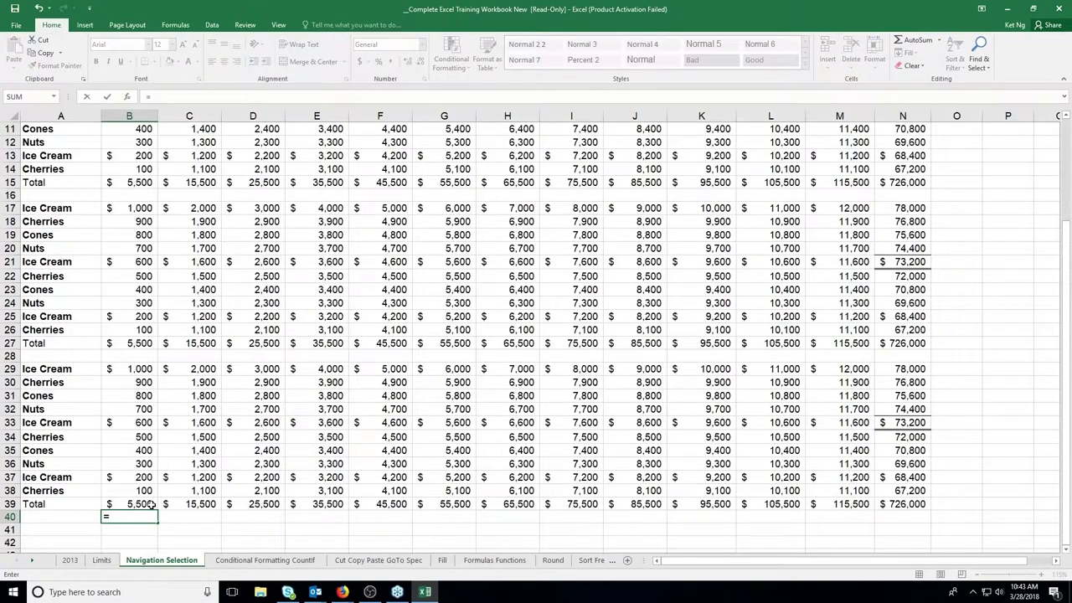
left_click(135, 503)
type("+")
left_click(134, 343)
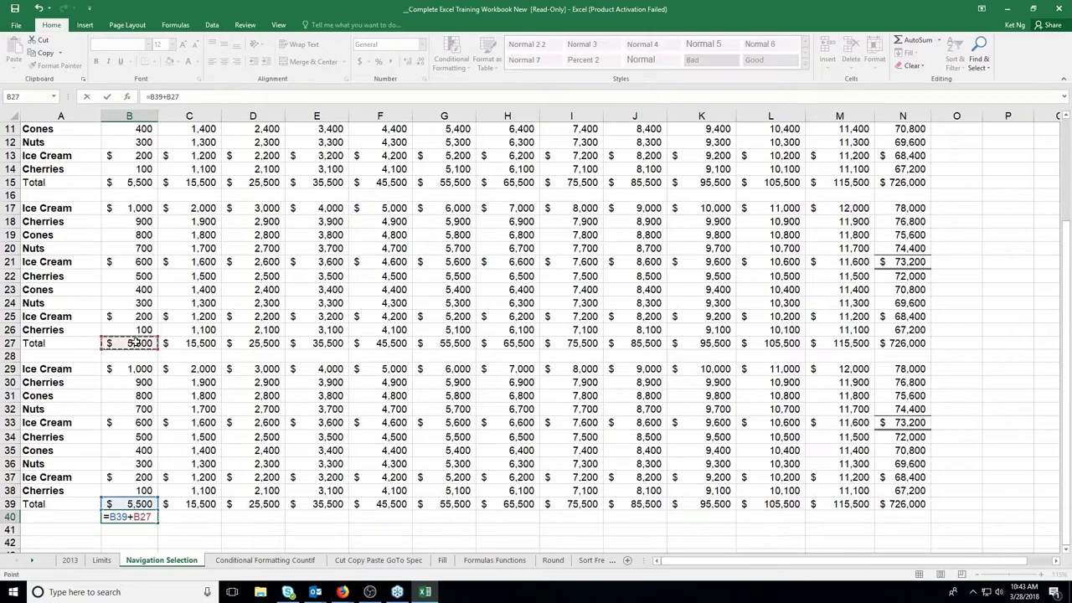
type("+")
left_click(140, 181)
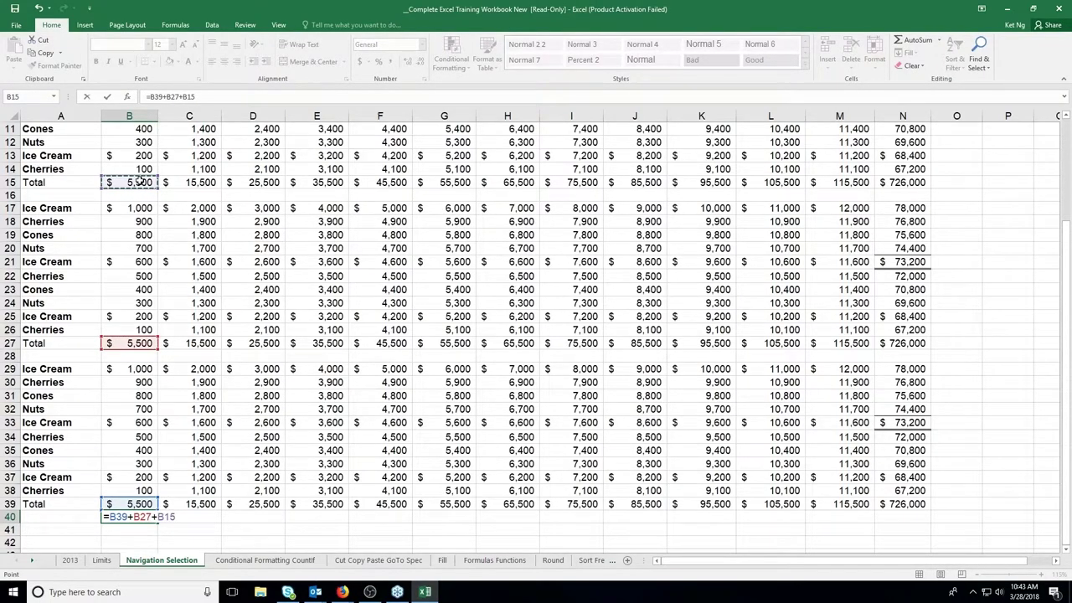
key("Return")
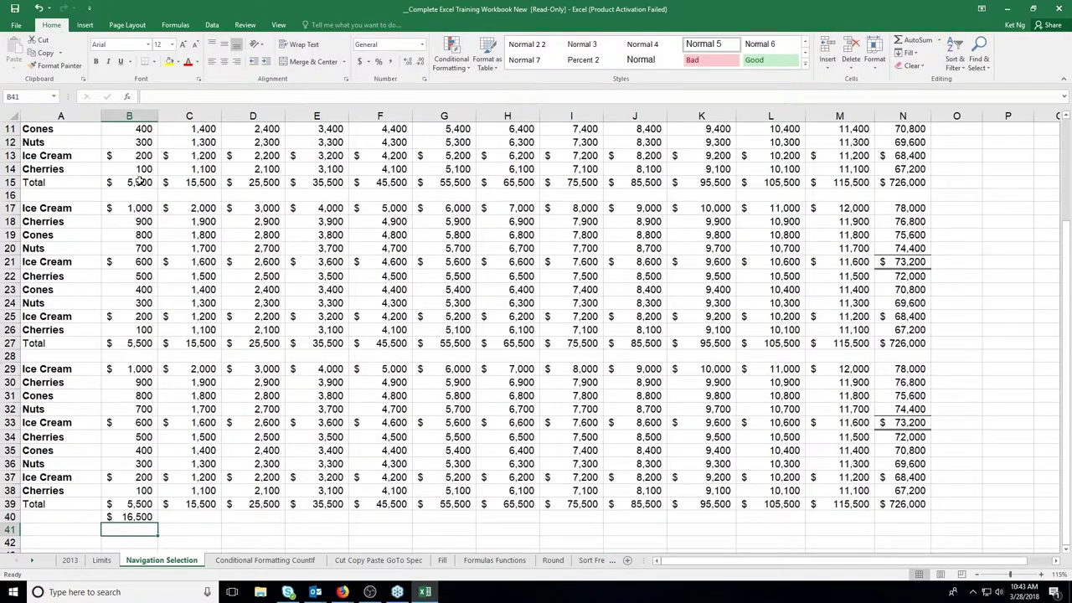
key("Up")
key("Delete")
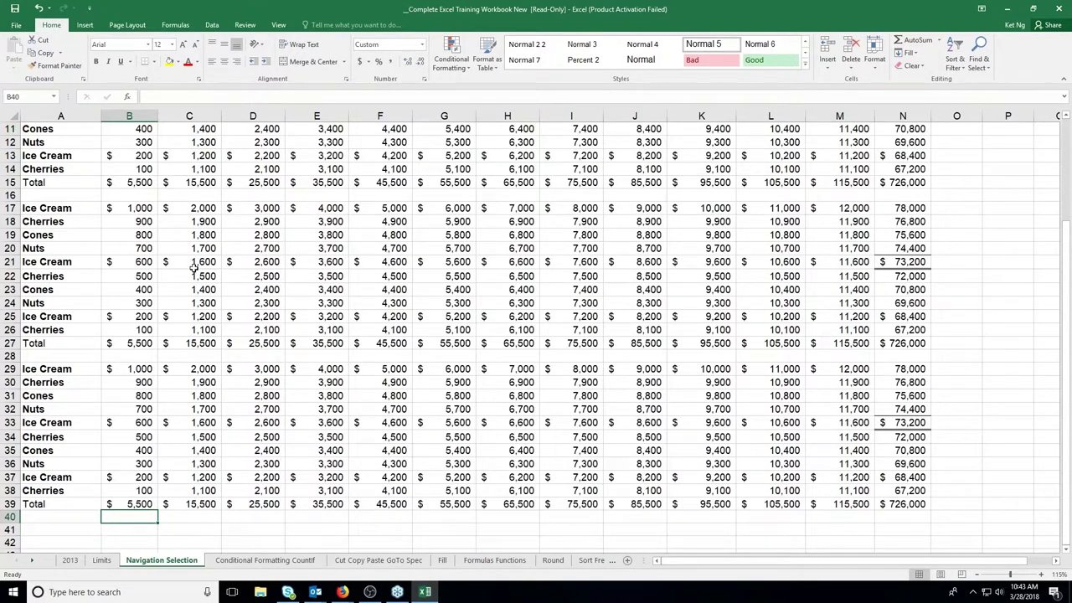
Use AutoSum on B5:M40 to produce the grand totals of all three blocks in row 40.
scroll(193, 268, "up", 2)
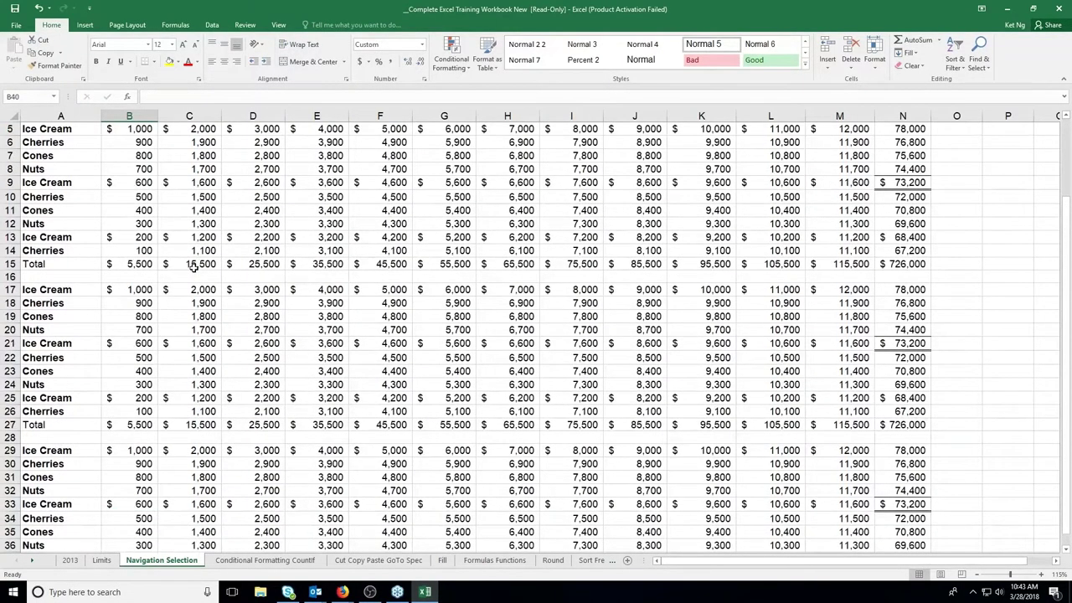
scroll(193, 266, "up", 1)
left_click_drag(126, 181, 874, 536)
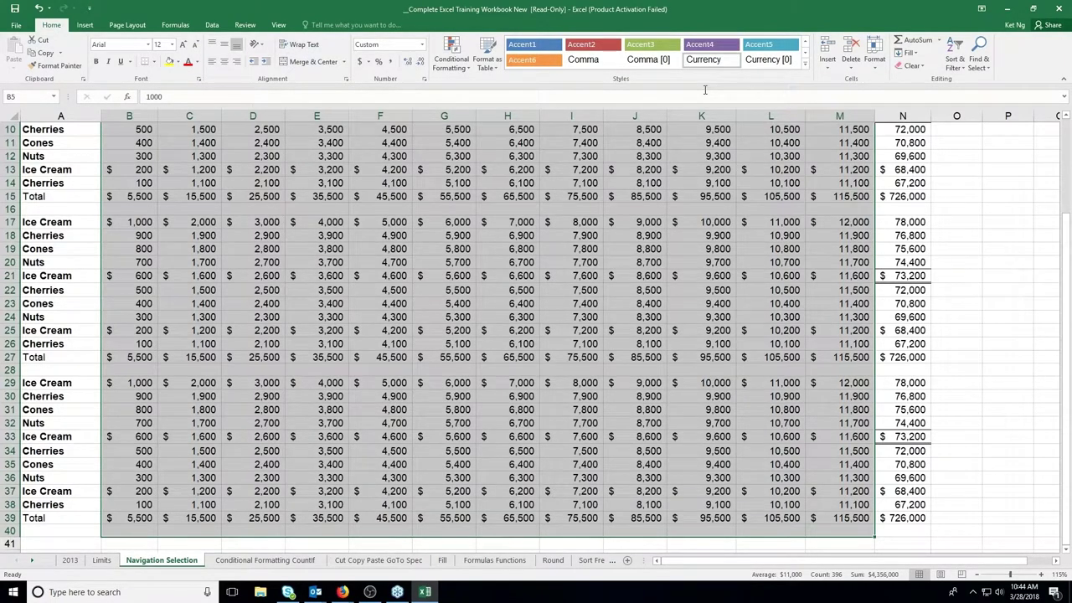
left_click(915, 42)
Examine the January grand total formula in B40 and the cells it refers to, leaving it as it is.
scroll(134, 450, "up", 1)
scroll(134, 450, "down", 3)
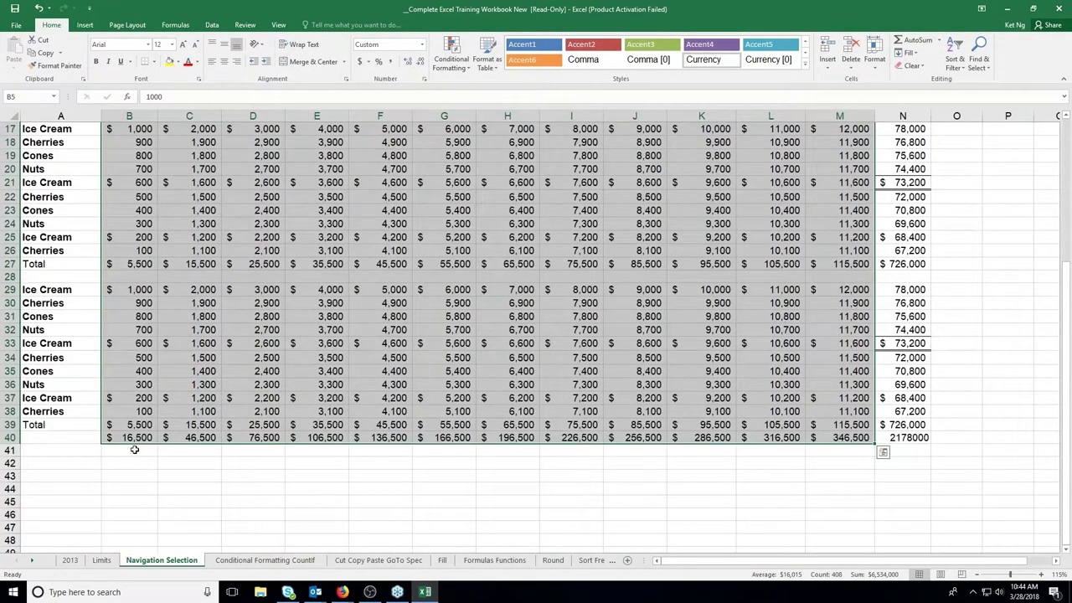
left_click(132, 437)
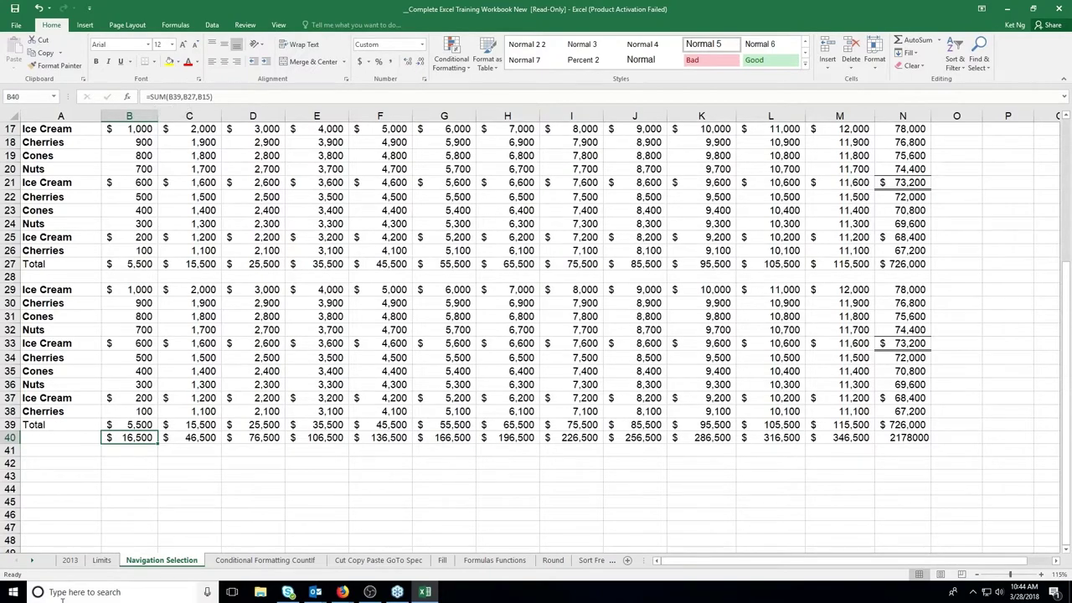
double_click(141, 437)
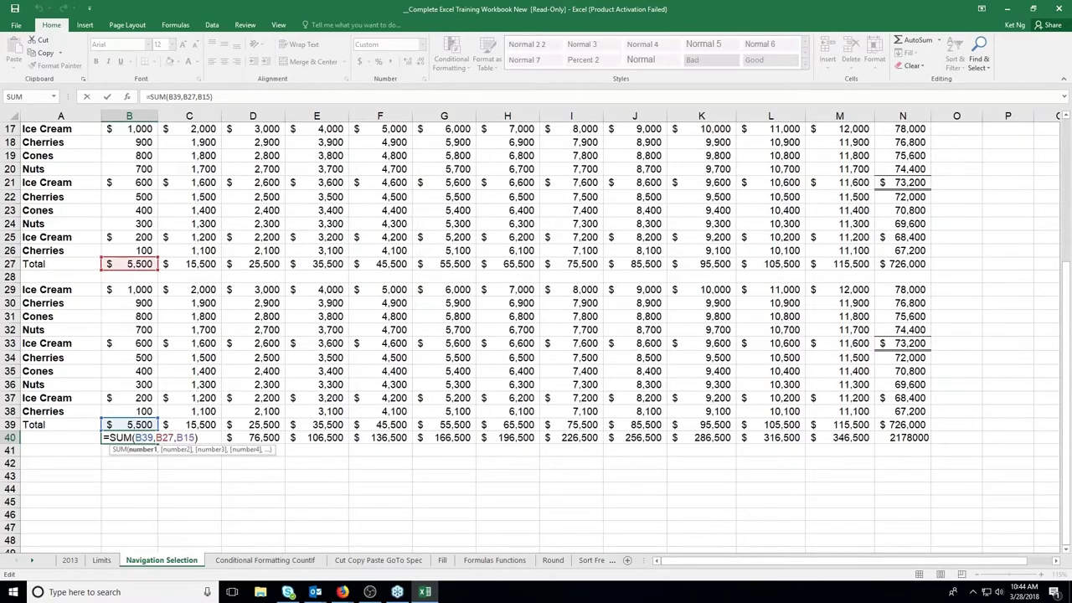
scroll(34, 385, "up", 3)
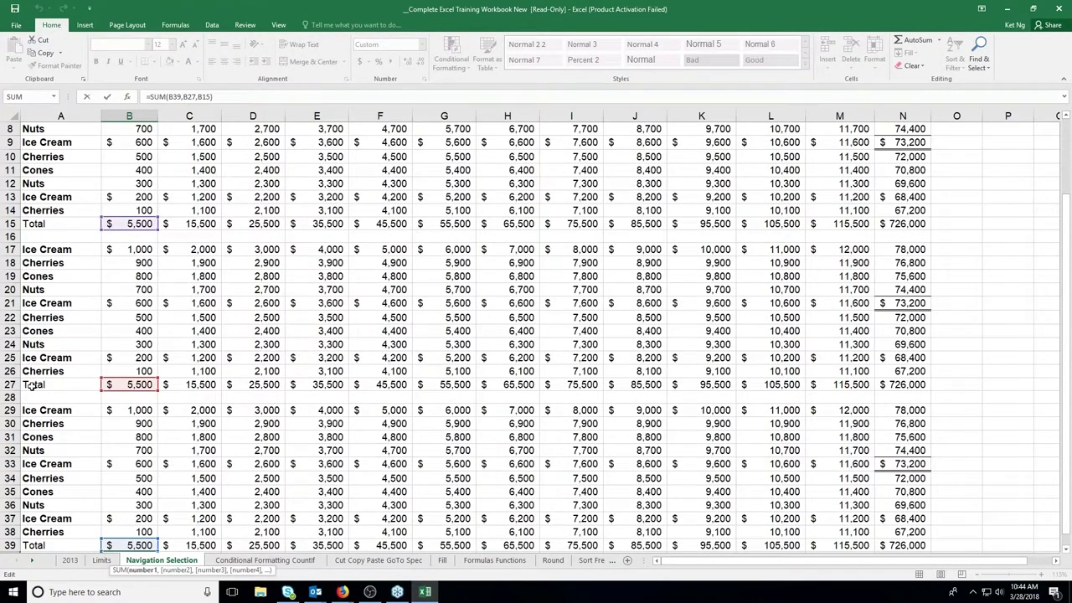
key("ctrl+Return")
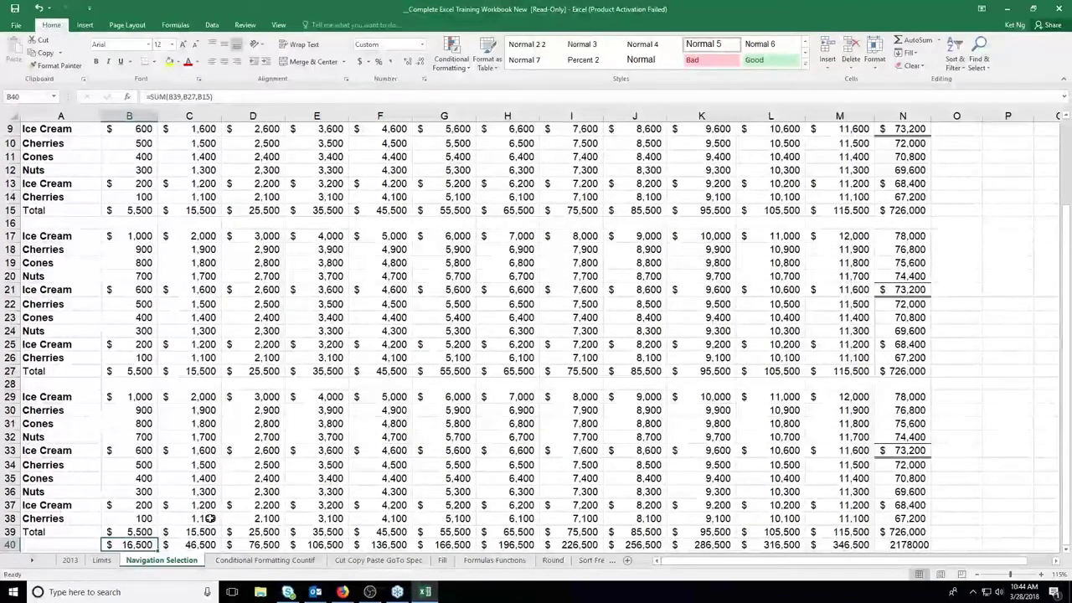
scroll(131, 474, "down", 2)
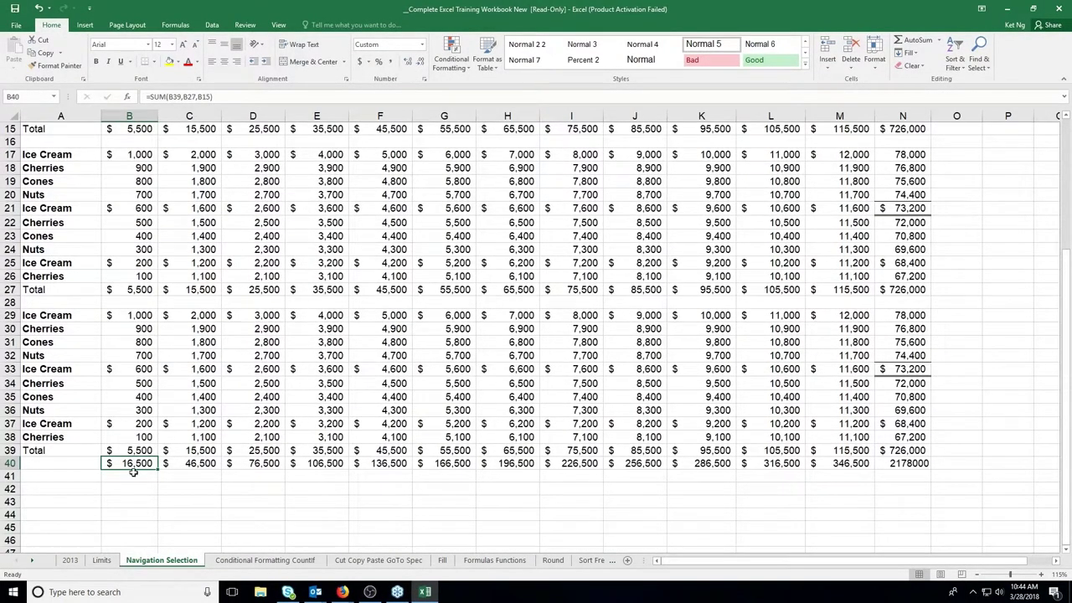
Insert the AutoSum Average function in B41 and set its range to January's values in B29:B38.
left_click(132, 476)
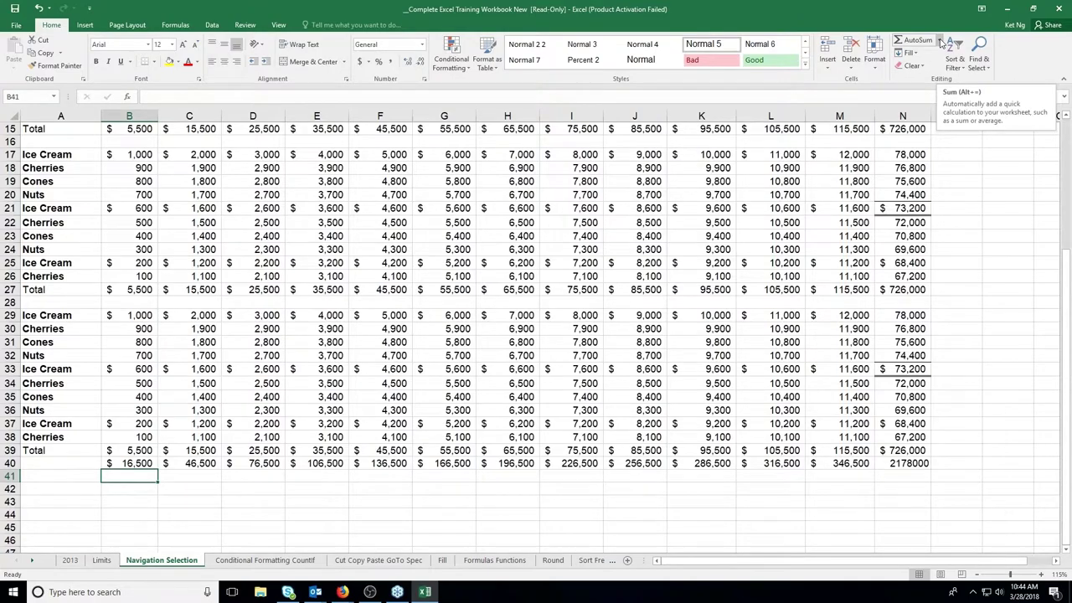
left_click(940, 42)
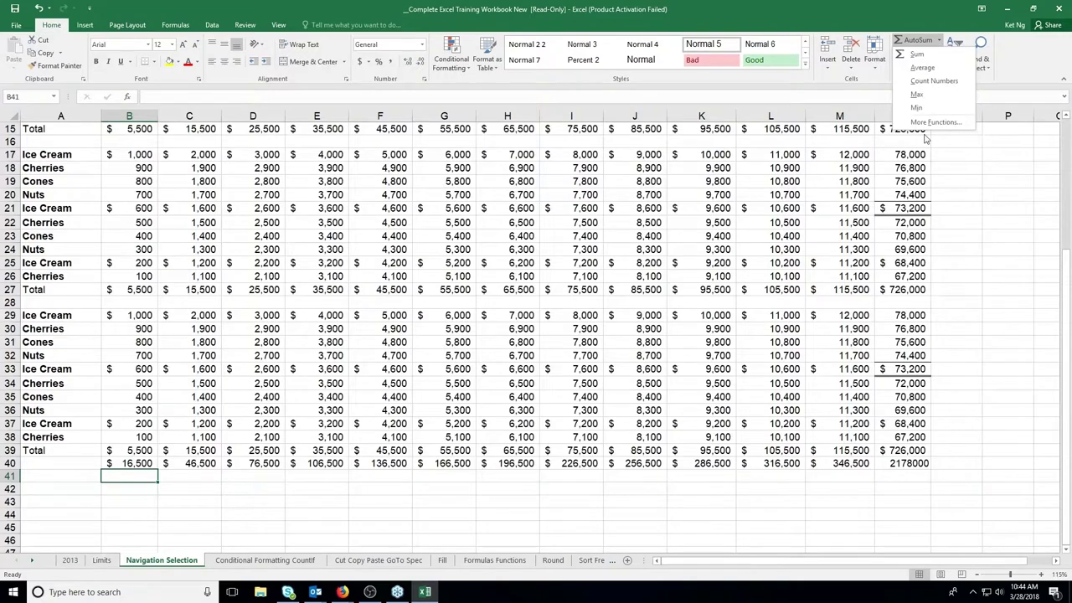
left_click(923, 67)
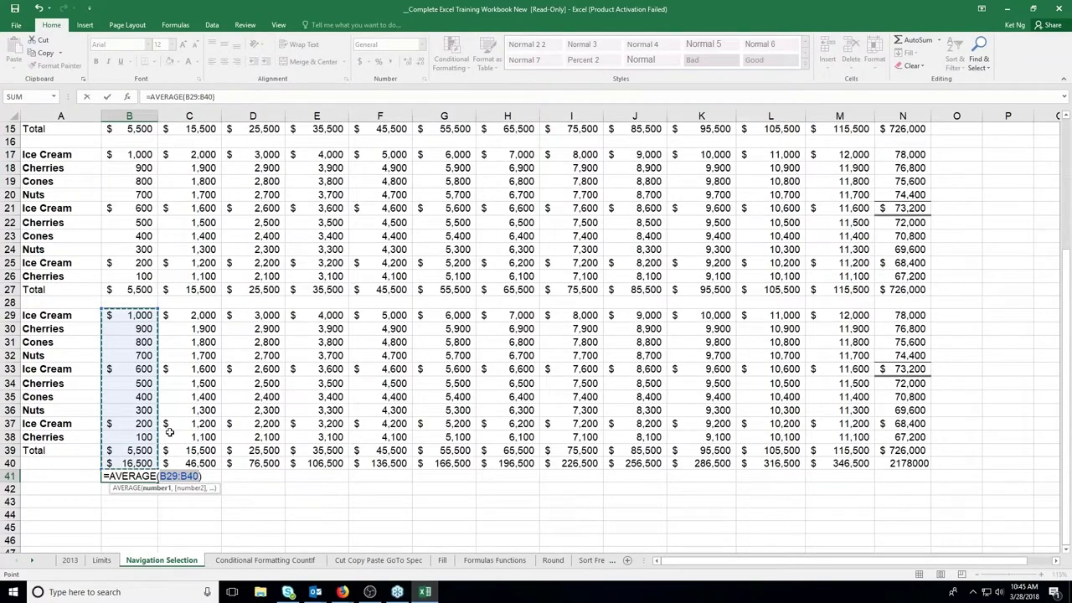
scroll(169, 431, "down", 1)
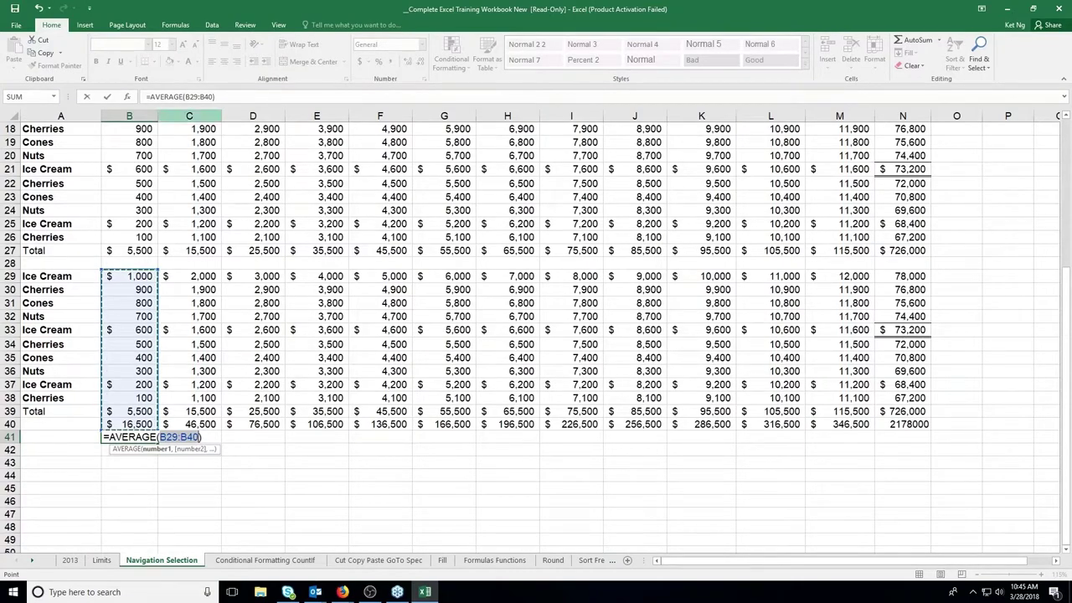
left_click_drag(143, 275, 138, 396)
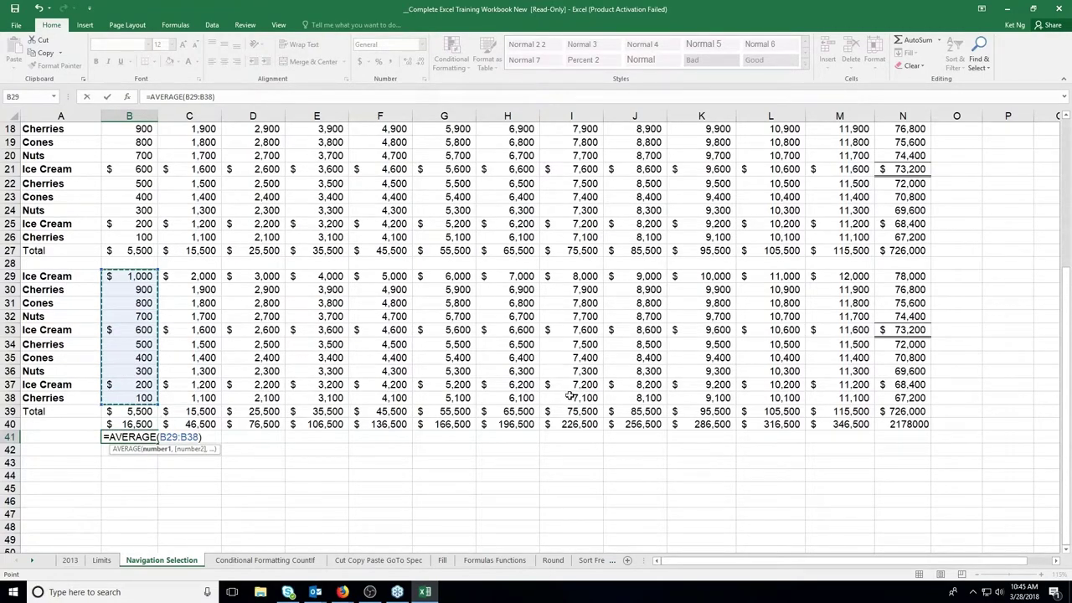
key("Return")
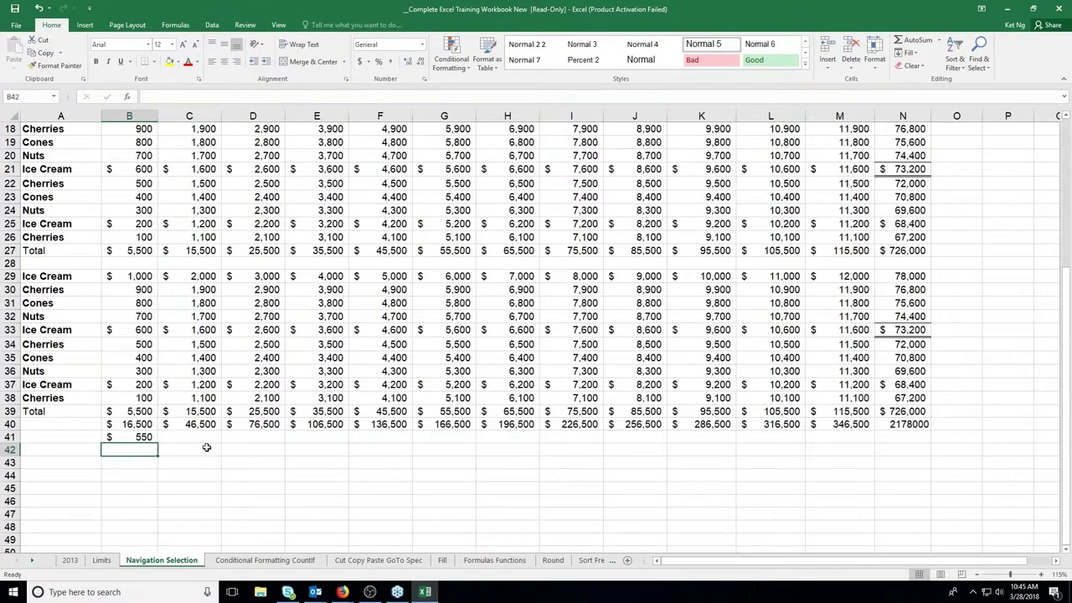
Insert the AutoSum Min function in B42 with January's values in B29:B38 as its range.
left_click(939, 40)
left_click(916, 107)
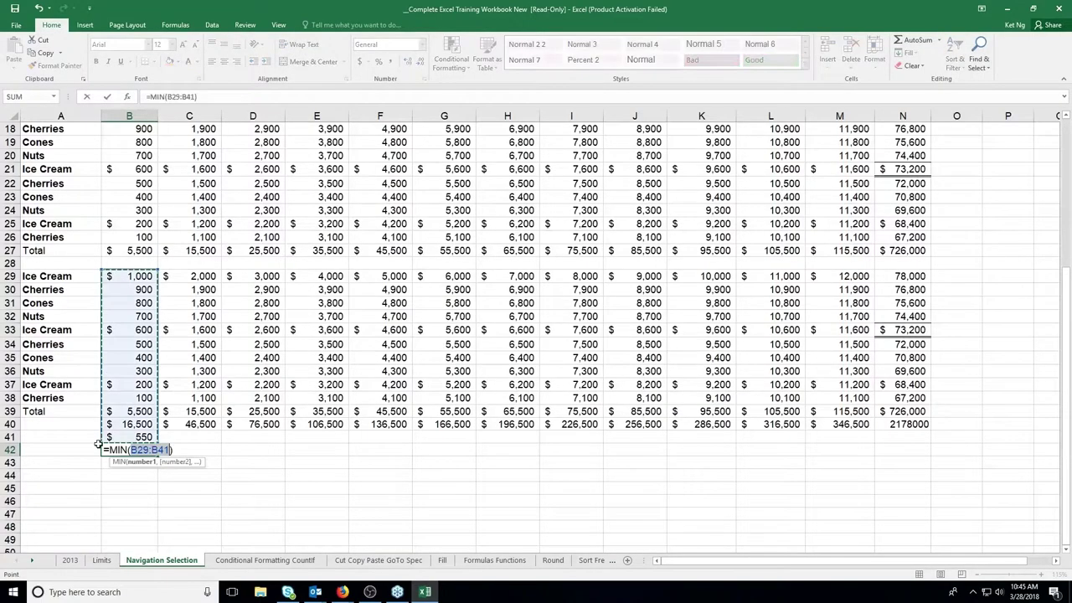
left_click_drag(134, 275, 134, 399)
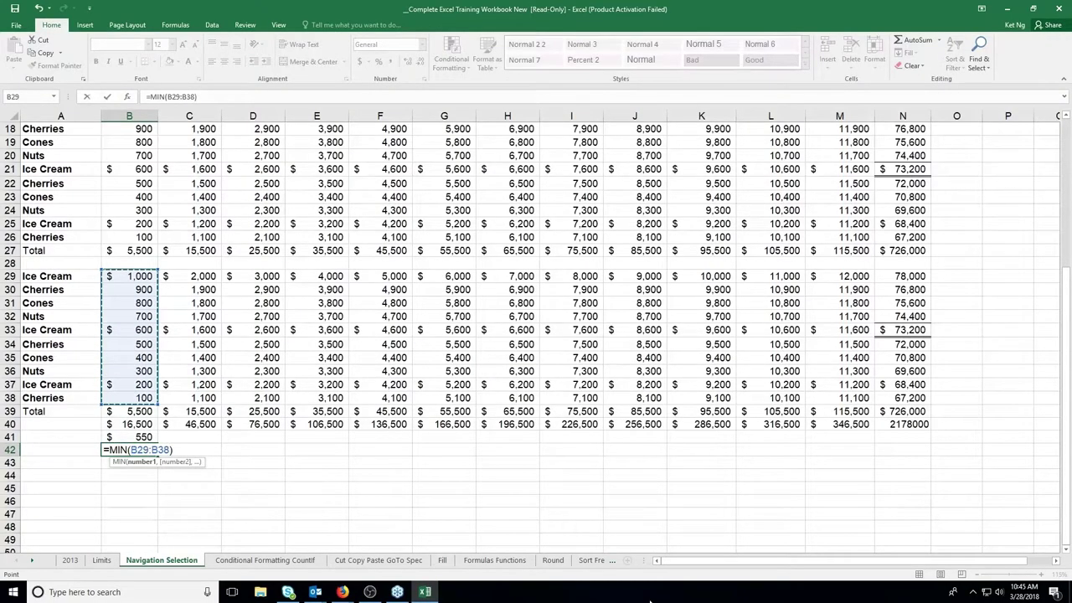
key("Return")
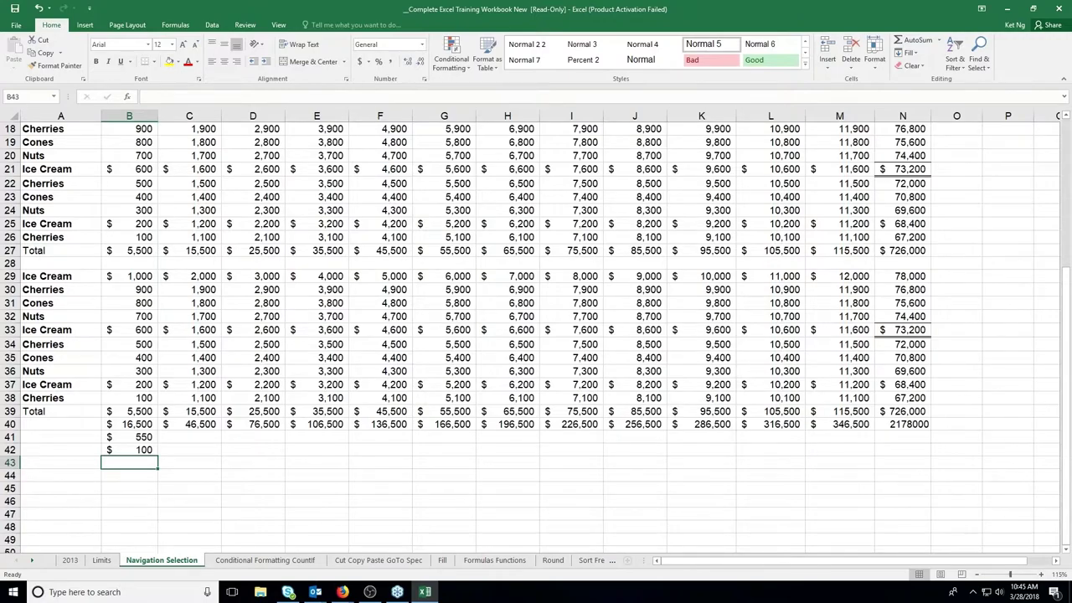
Clear the Average and Min formulas from B41:B42.
left_click(129, 437)
left_click_drag(130, 436, 127, 449)
key("Delete")
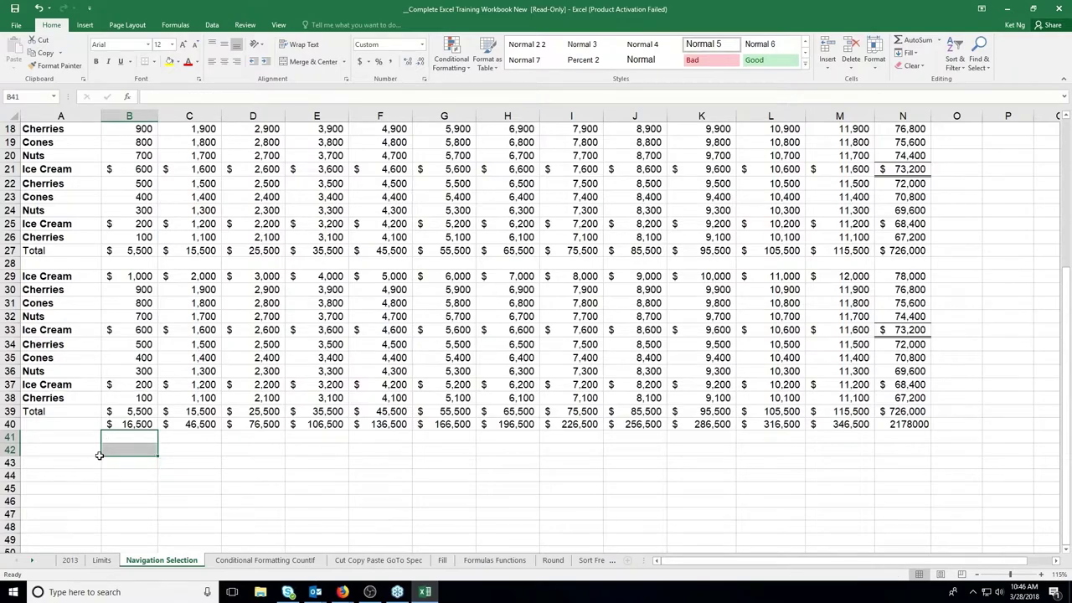
Browse the All, Financial and Logical categories of the Insert Function dialog for B41.
left_click(131, 441)
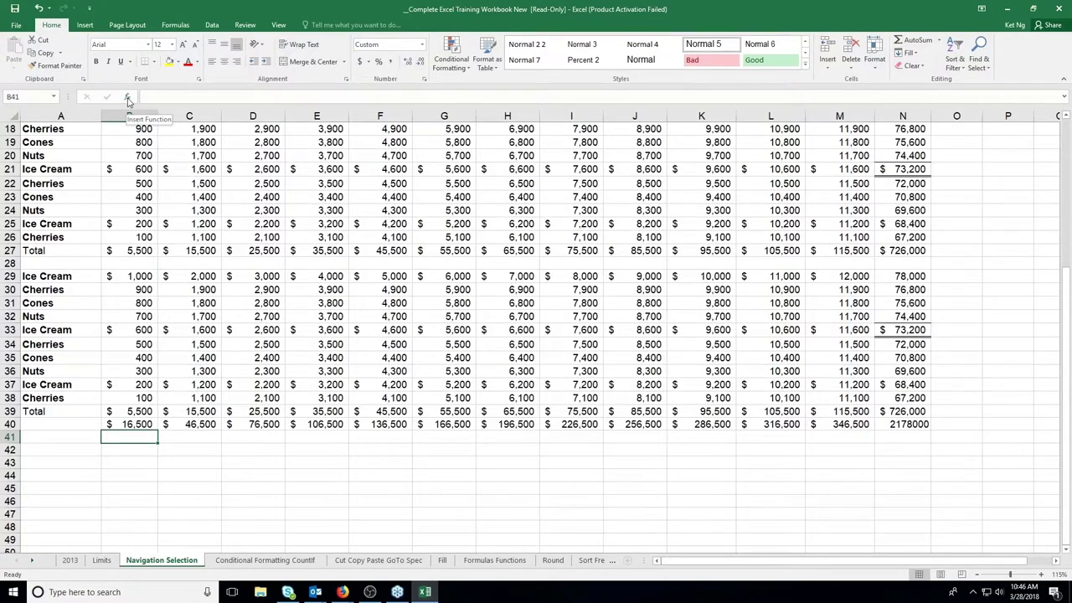
left_click(940, 41)
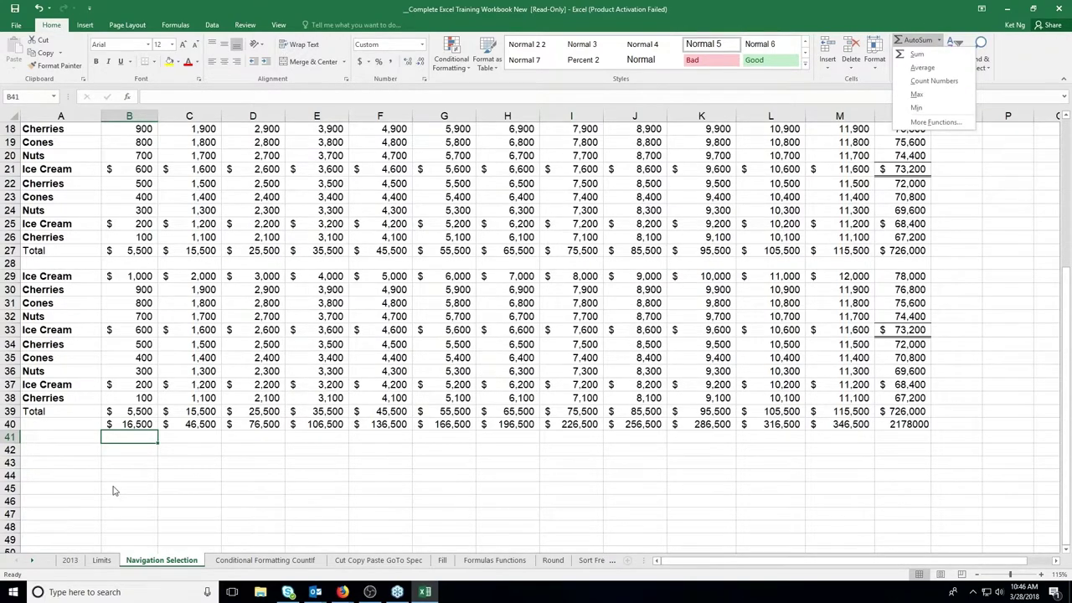
left_click(122, 439)
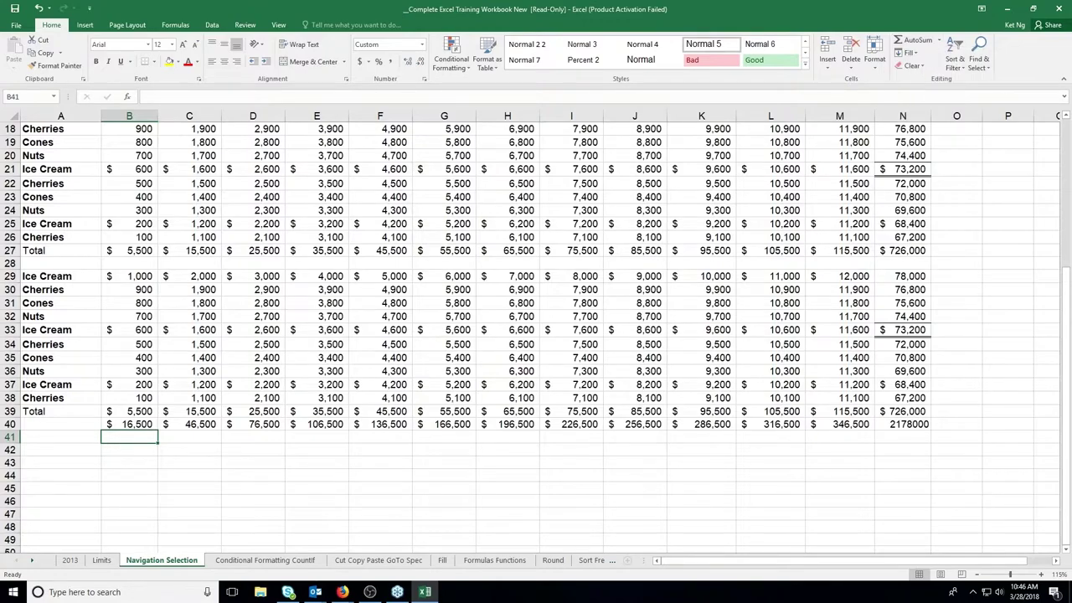
left_click(128, 96)
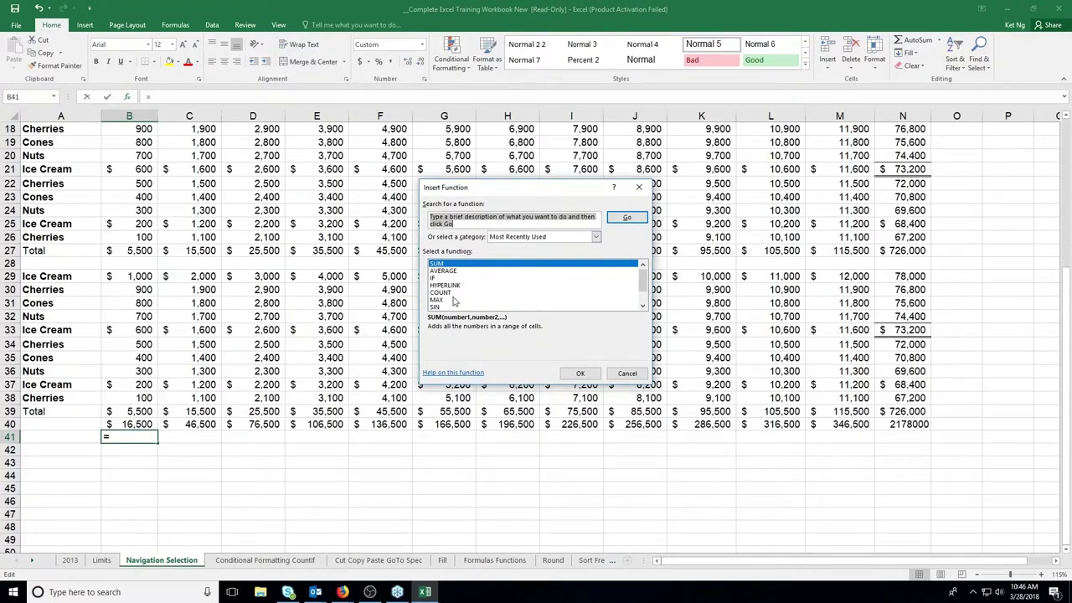
left_click(597, 237)
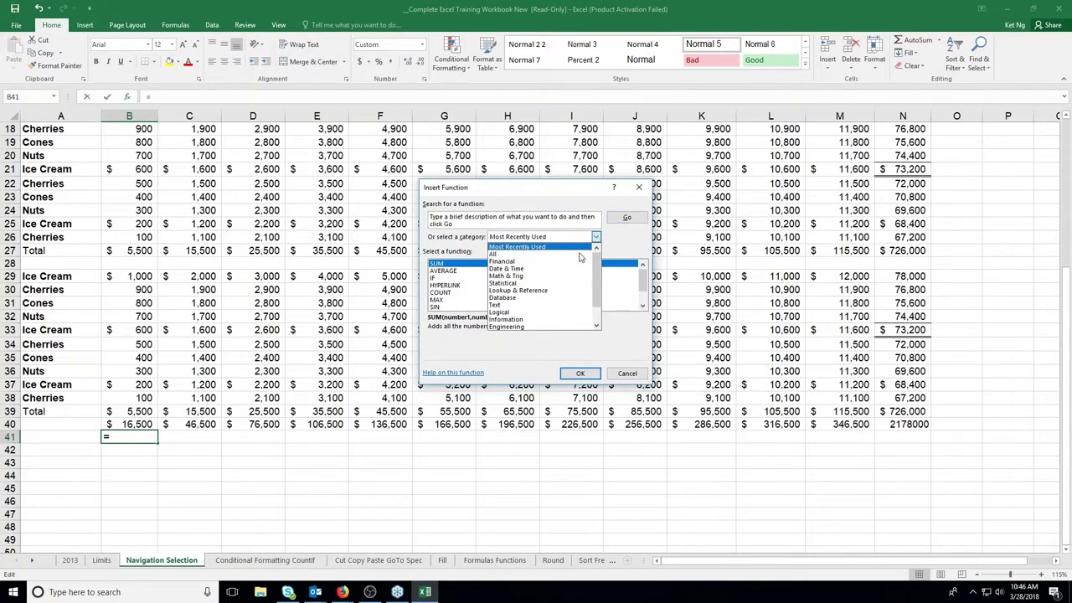
left_click(580, 256)
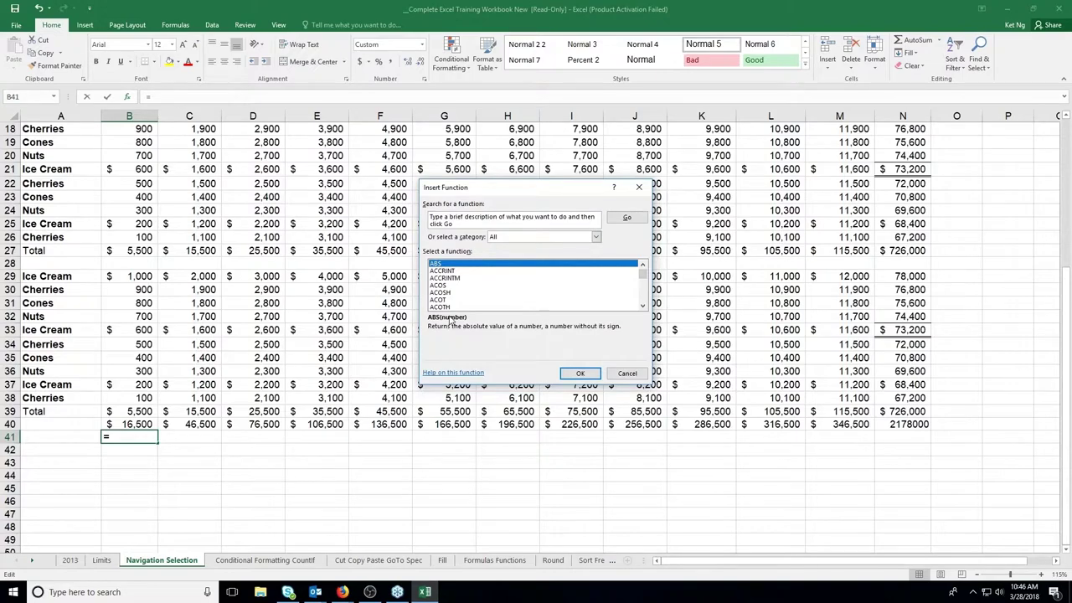
left_click(596, 238)
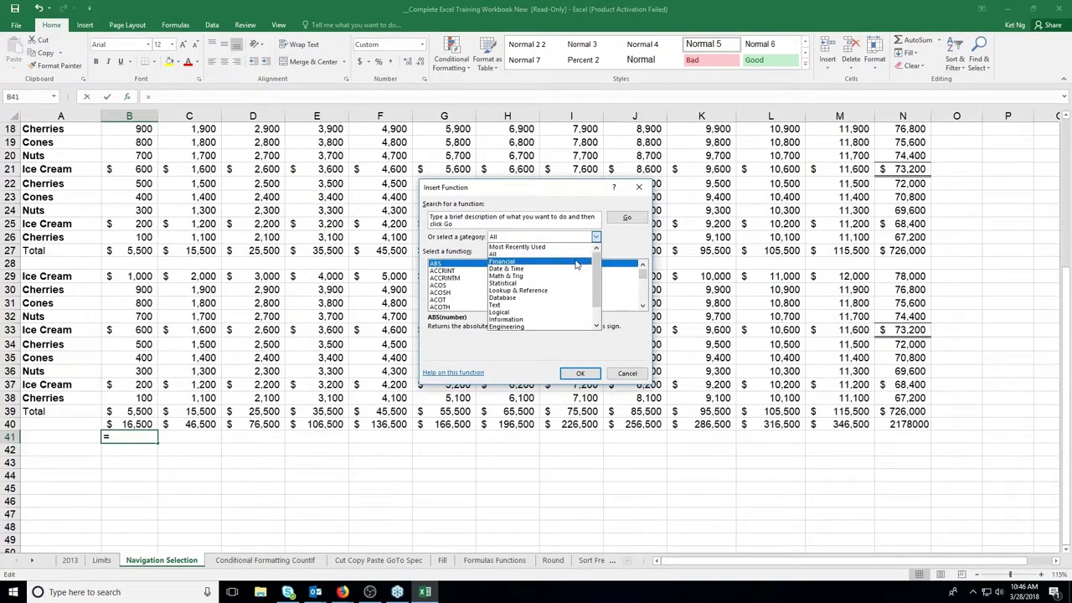
left_click(576, 265)
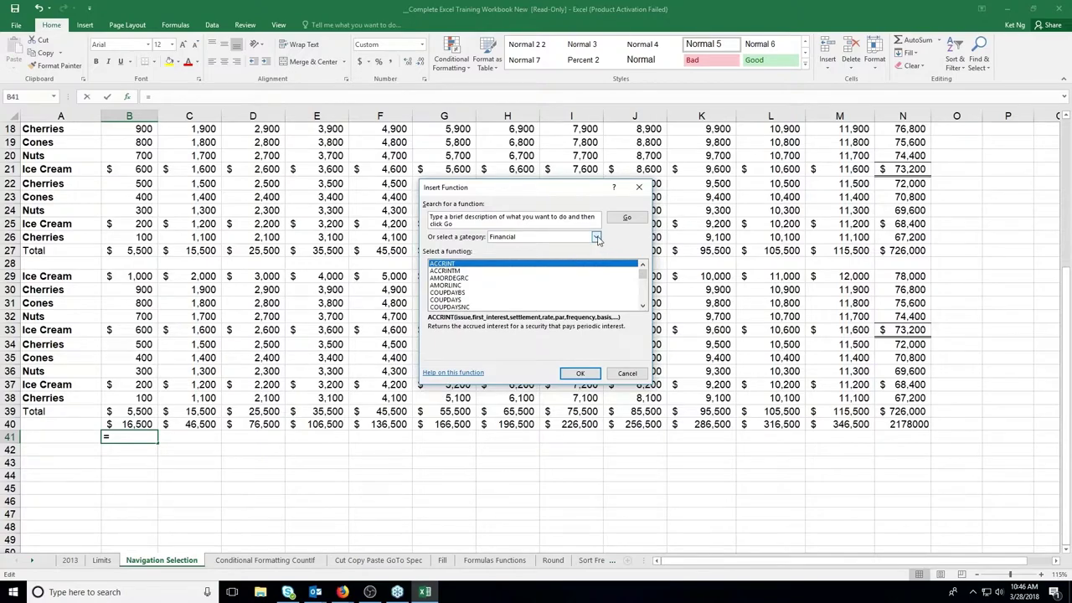
left_click(597, 239)
left_click(499, 312)
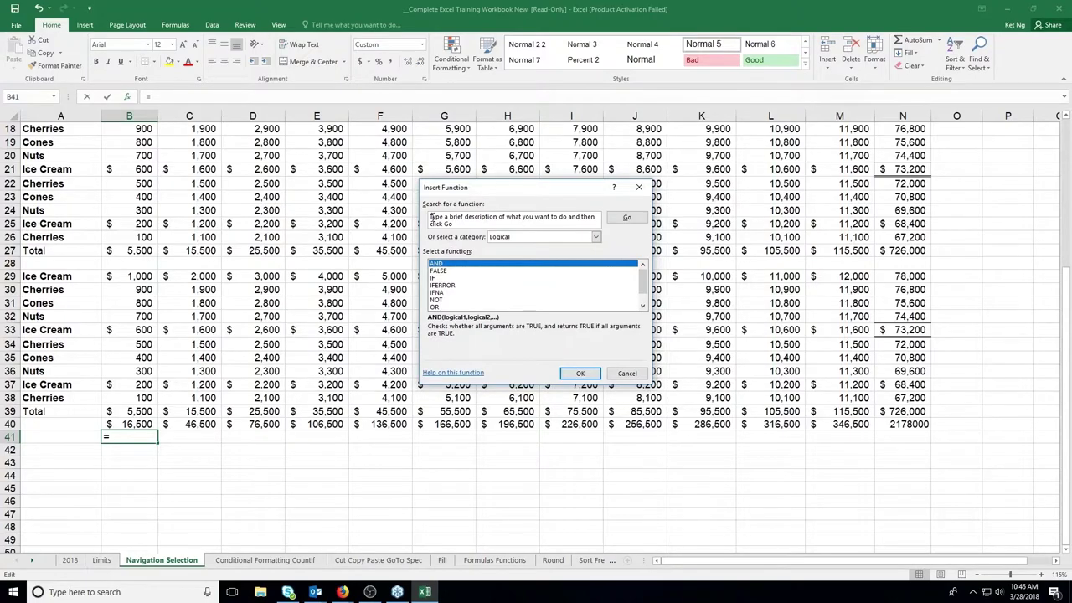
Search for the function "int" in the Insert Function dialog and leave the dialog without inserting anything in B41.
left_click(433, 218)
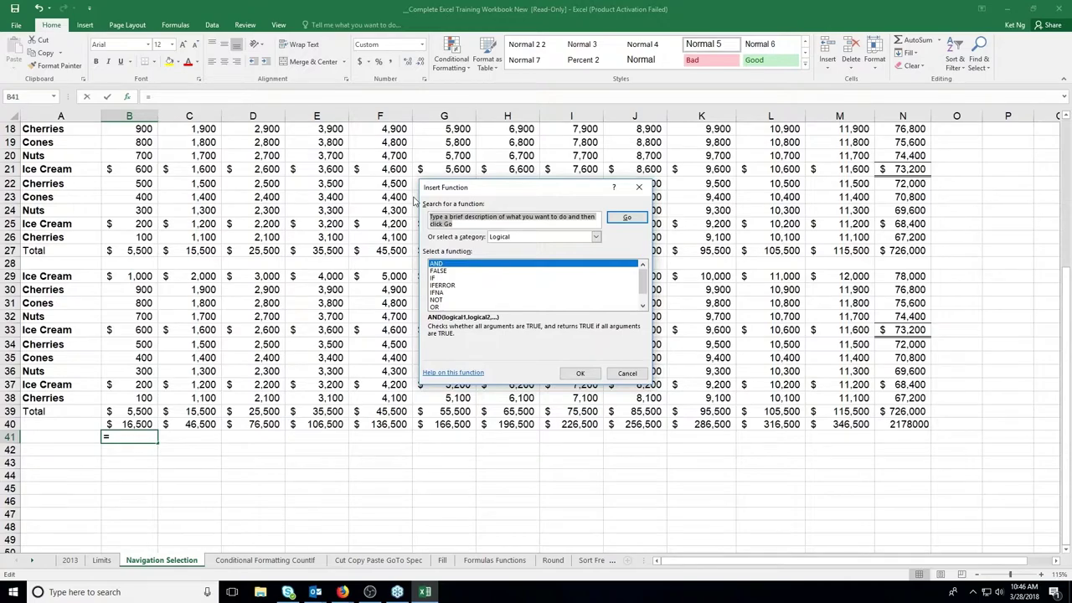
type("int")
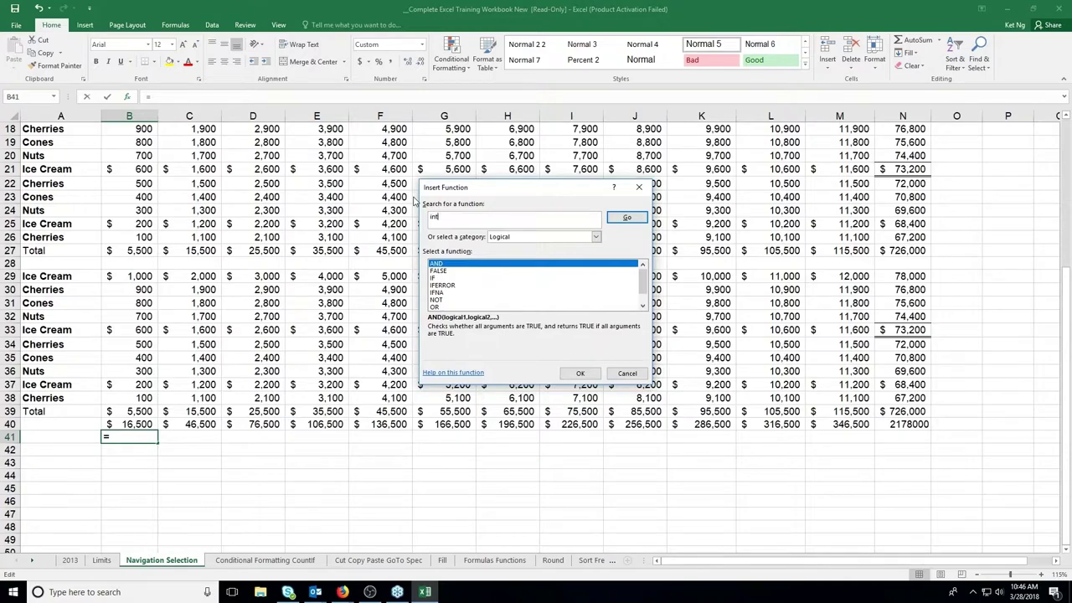
left_click(618, 220)
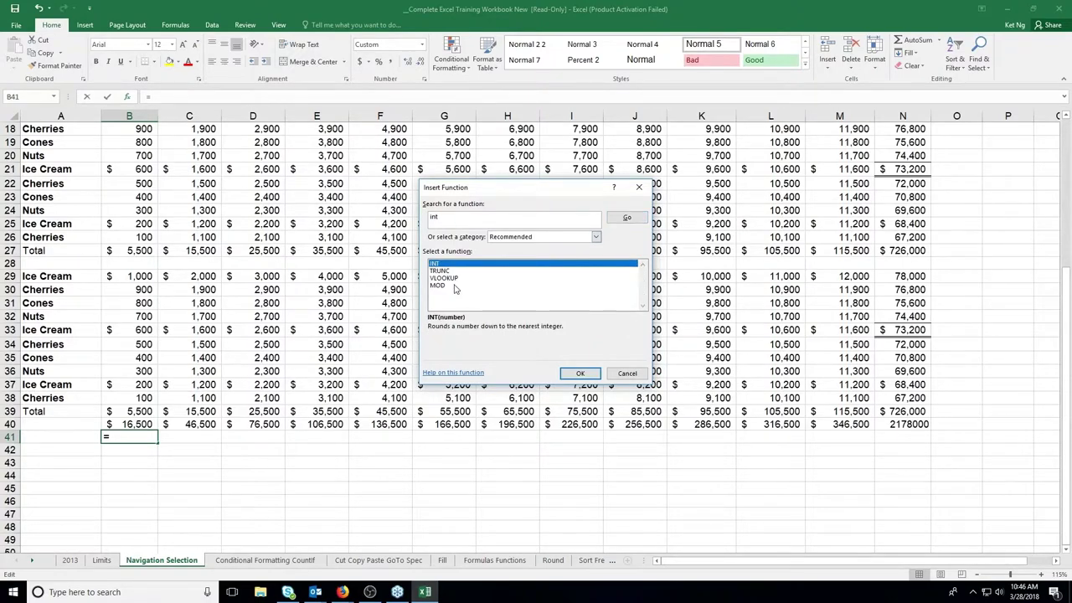
left_click(458, 217)
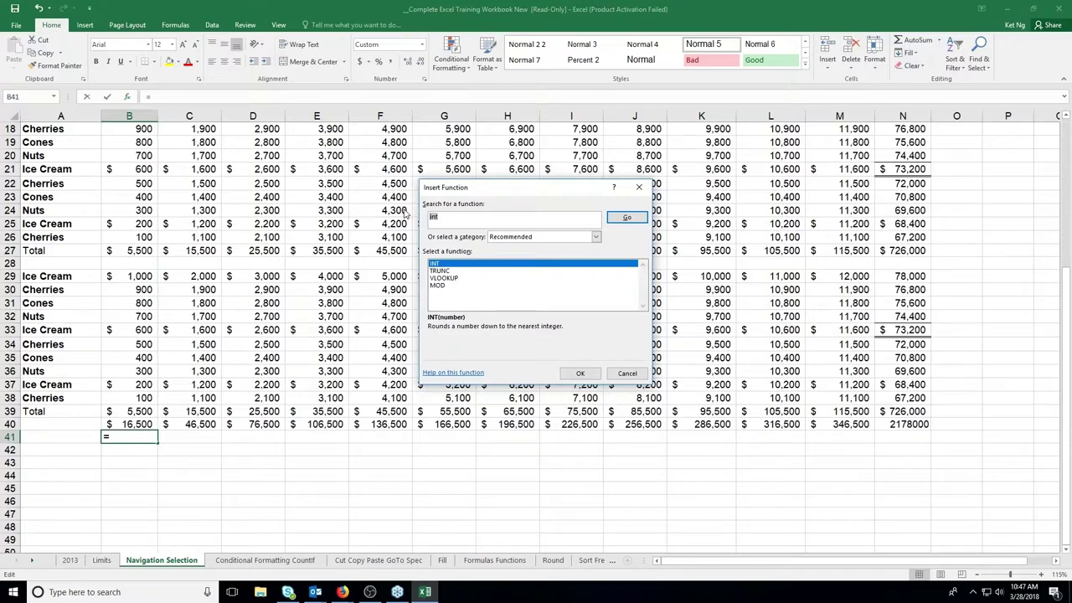
left_click(627, 373)
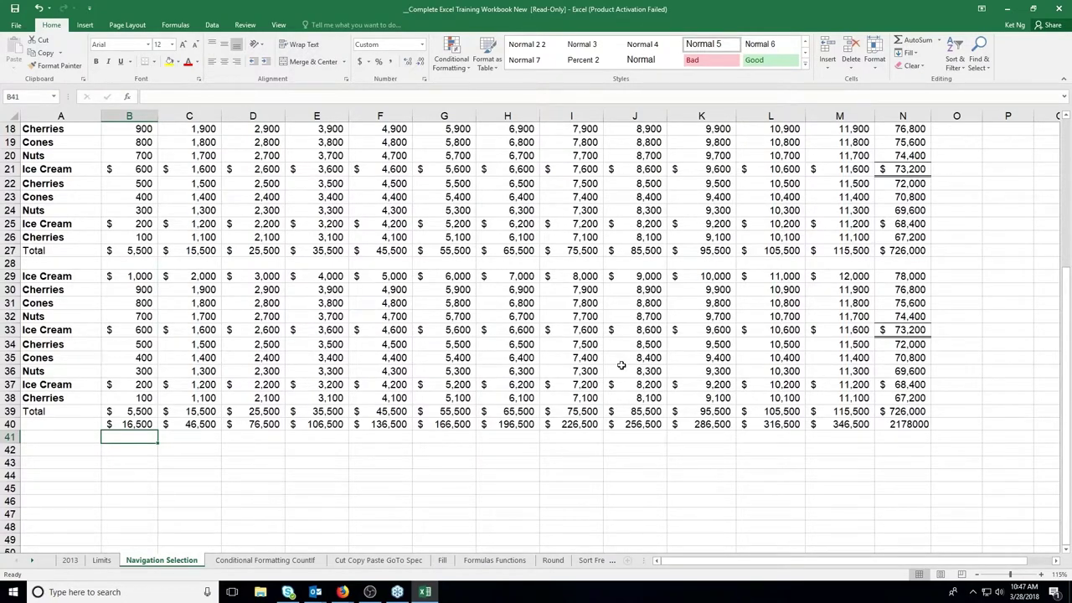
left_click(128, 99)
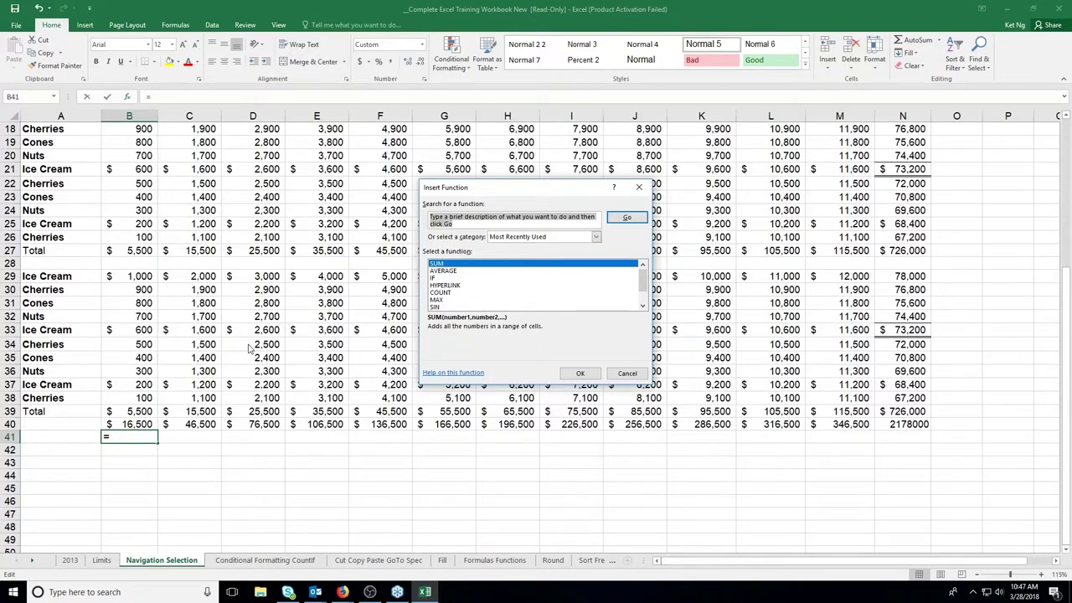
key("Escape")
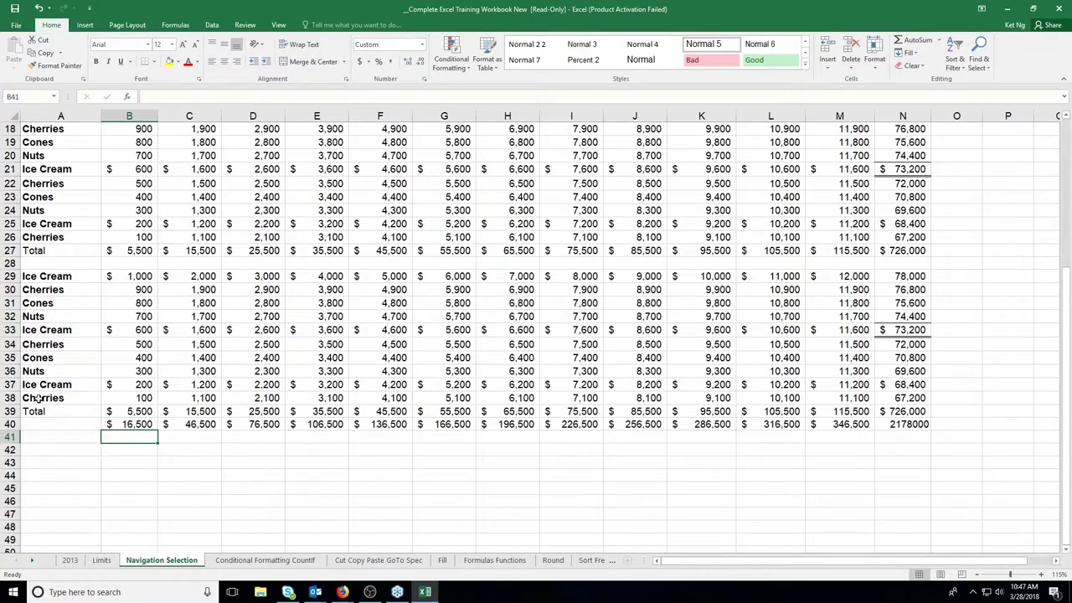
Clear B39:N41, including the Total row and grand totals, and delete the January values in B30 and B35.
left_click_drag(126, 410, 919, 435)
key("Delete")
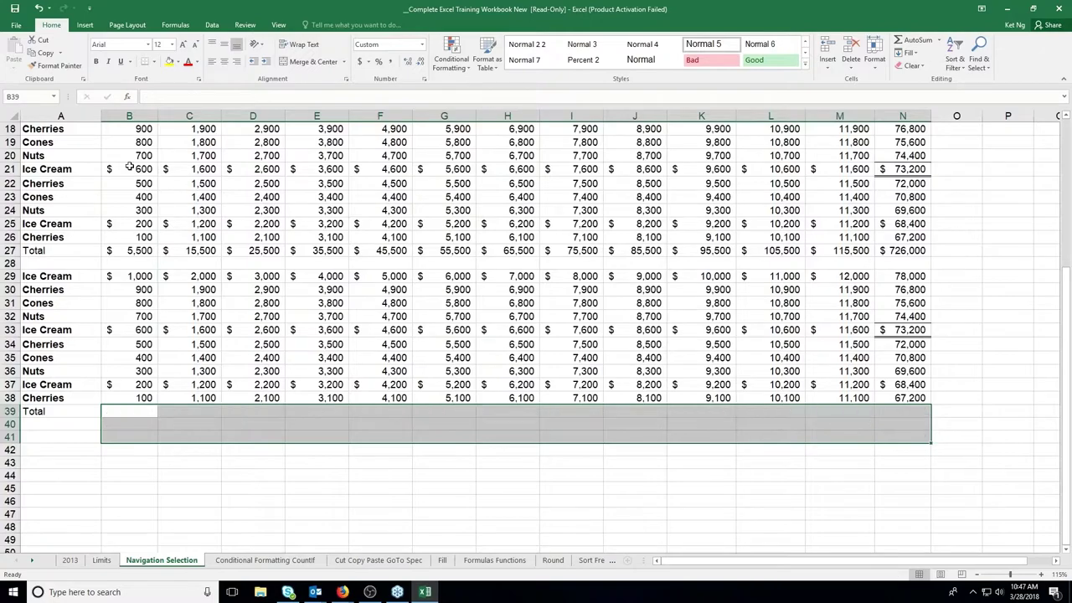
left_click(132, 290)
key("Delete")
left_click(137, 357)
key("Delete")
Start Insert Function for B39, choose COUNT and open the help article on that function.
left_click_drag(140, 277, 129, 397)
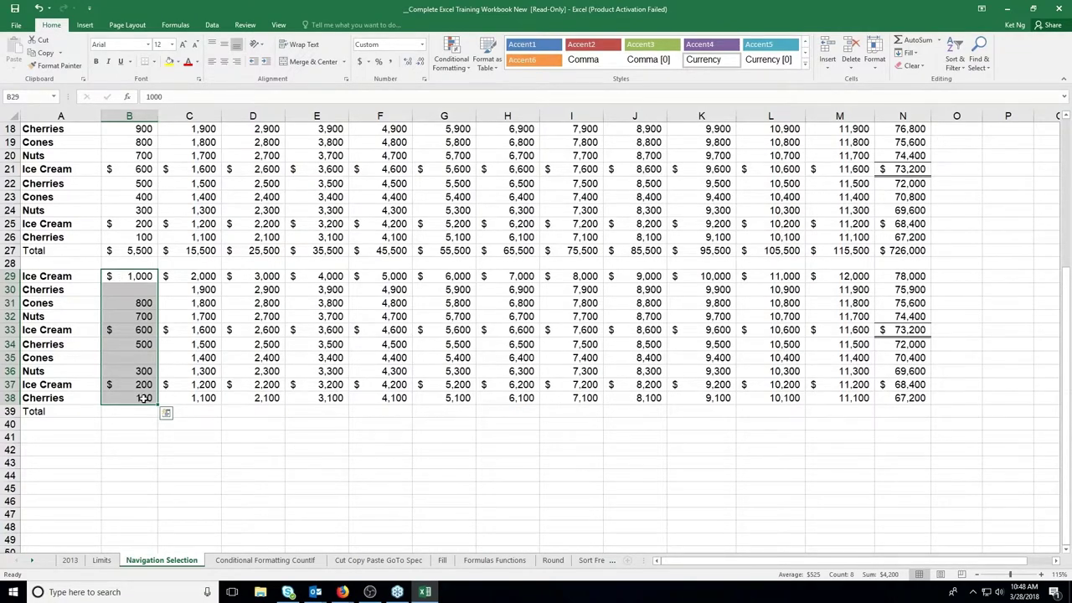
left_click(113, 412)
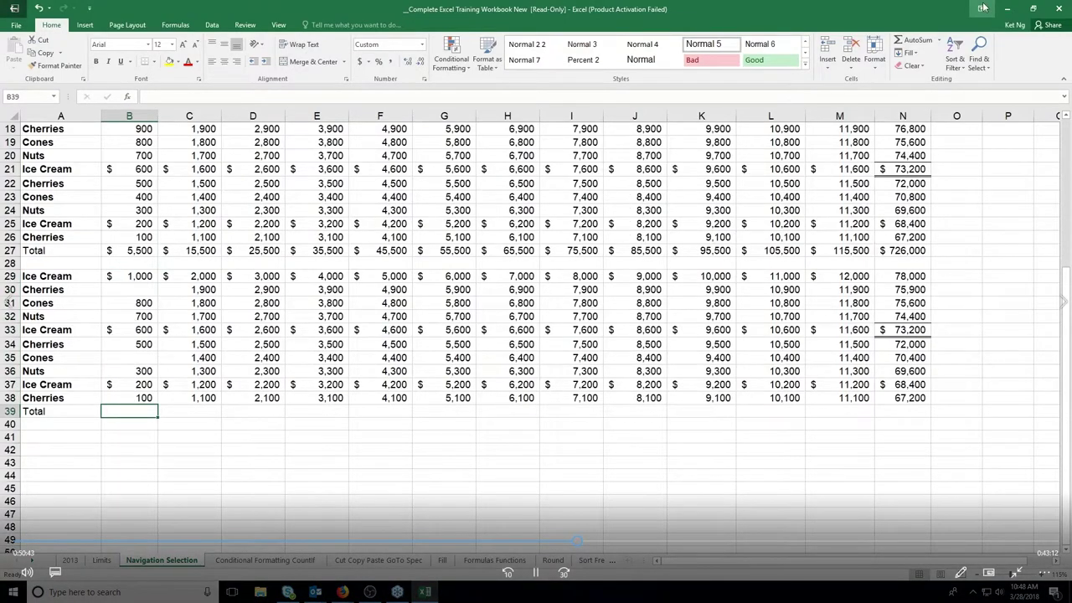
left_click(128, 97)
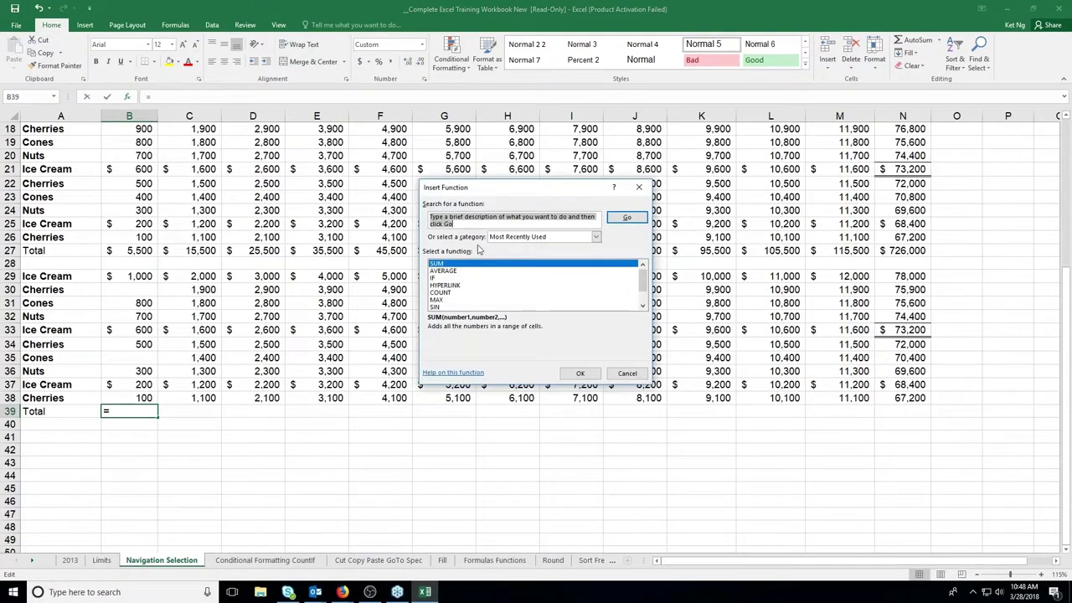
left_click(448, 293)
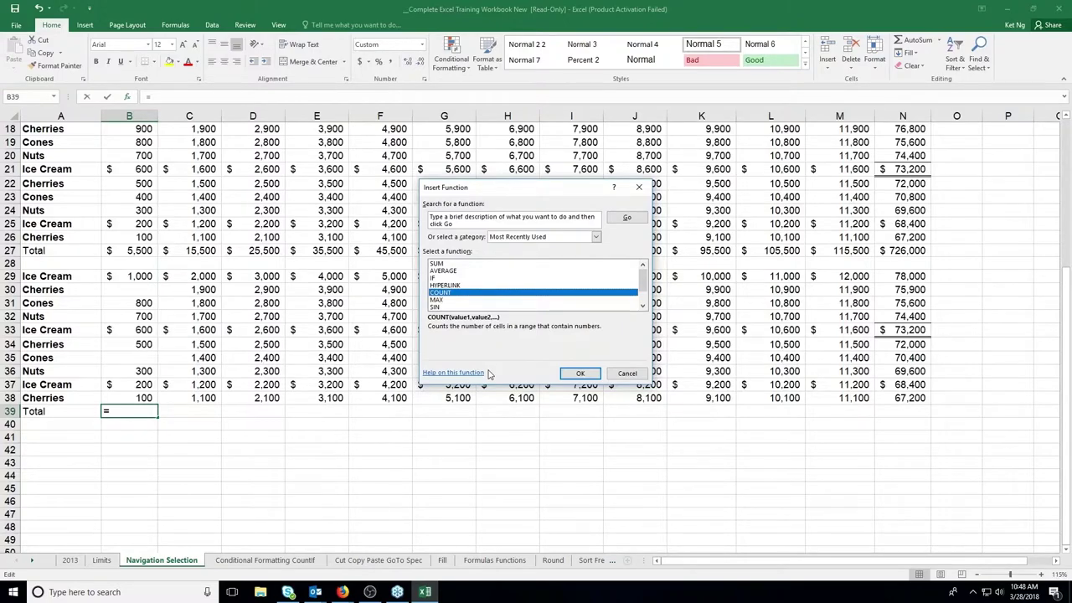
left_click(453, 373)
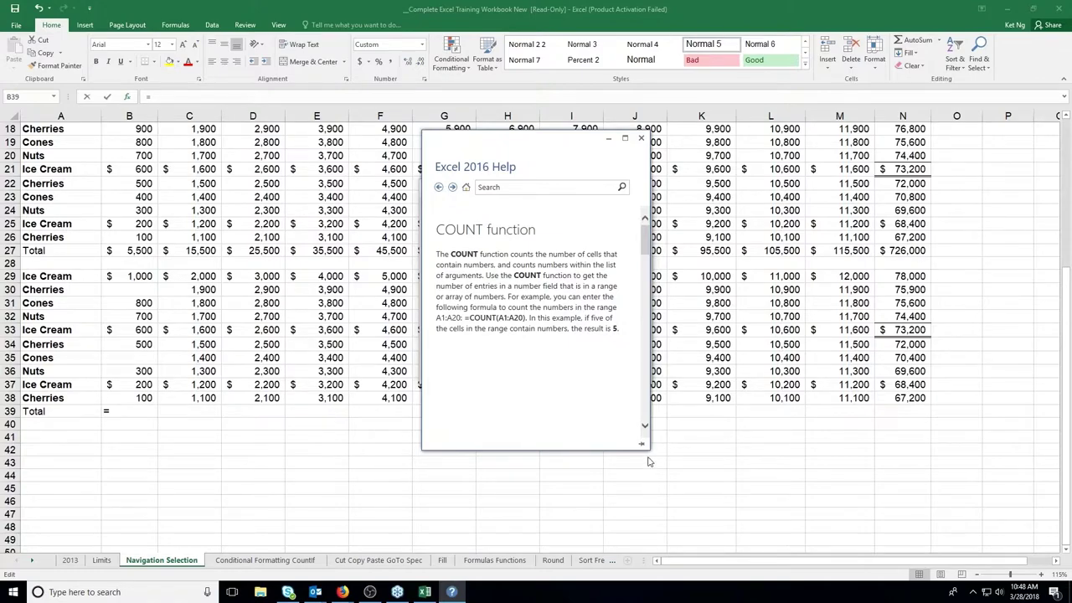
Enlarge the help window and read the COUNT article's description, syntax, remarks, example formulas and related functions.
left_click_drag(647, 456, 836, 501)
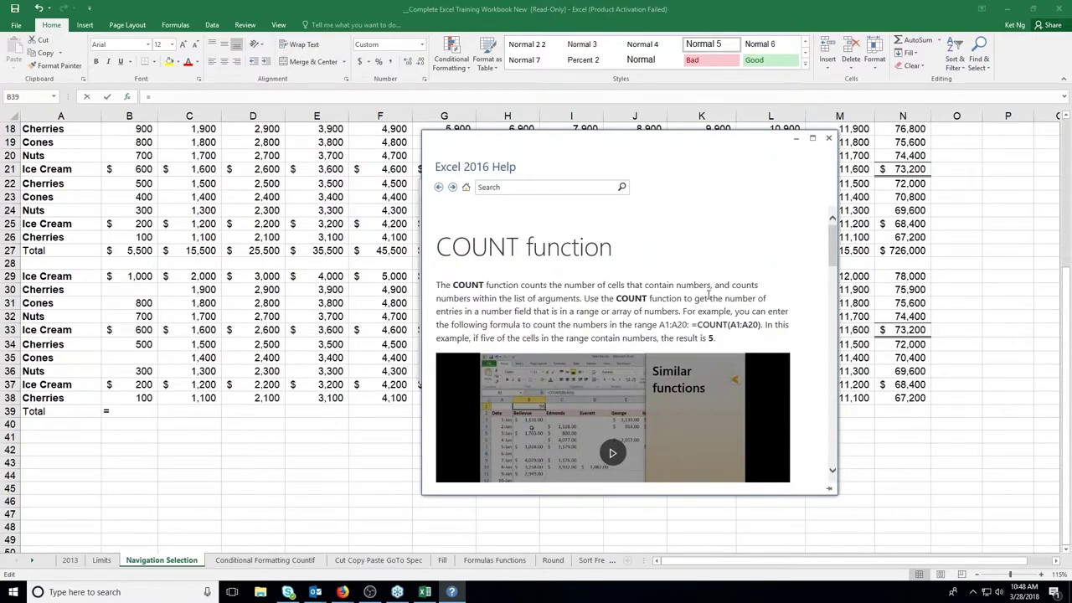
scroll(707, 295, "down", 1)
left_click_drag(692, 282, 759, 283)
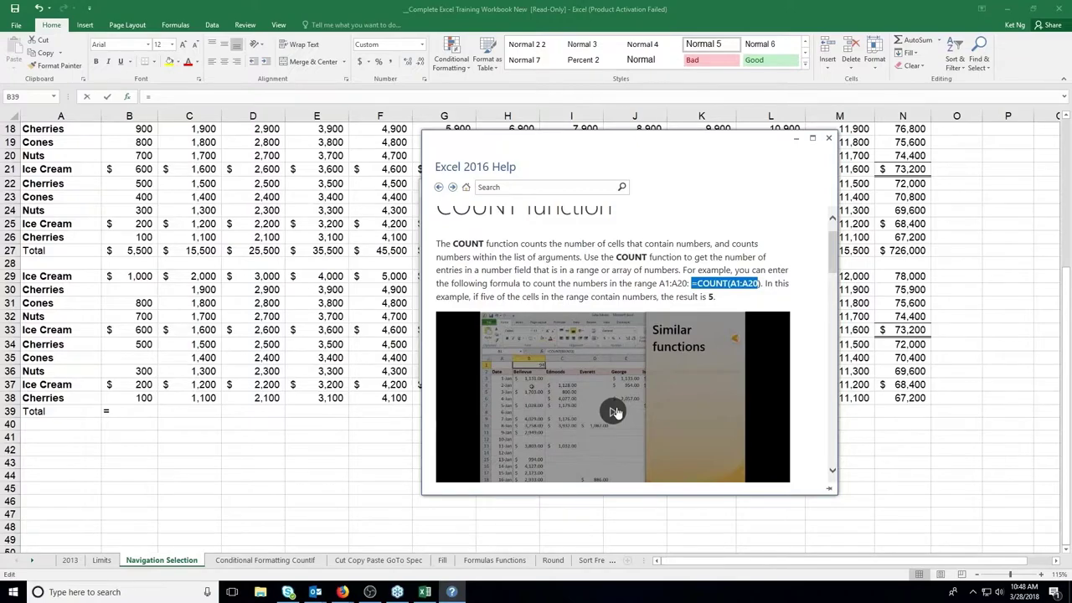
scroll(613, 412, "down", 6)
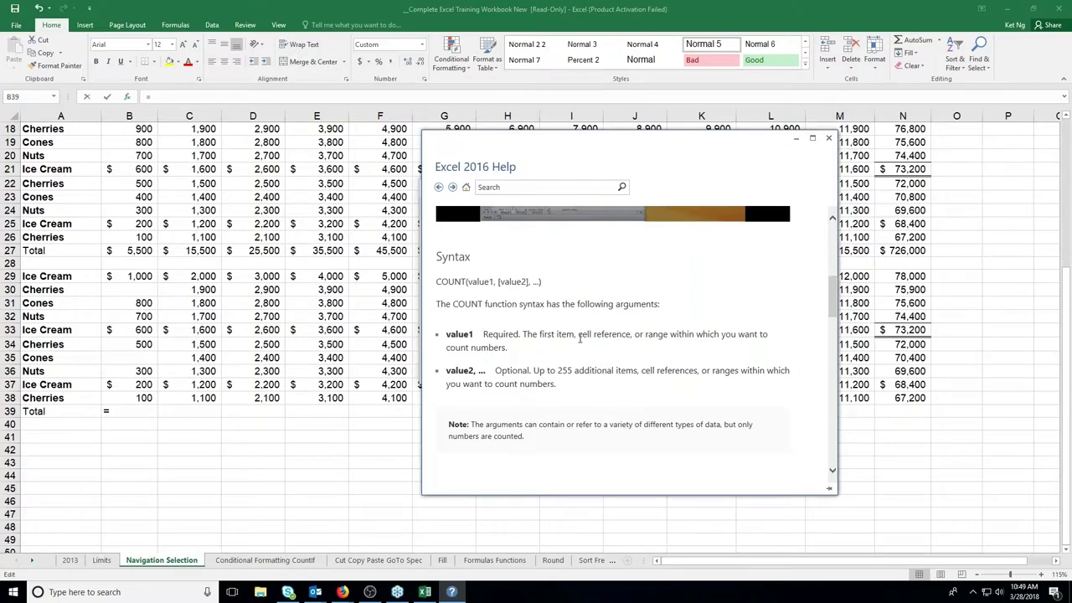
scroll(540, 351, "down", 5)
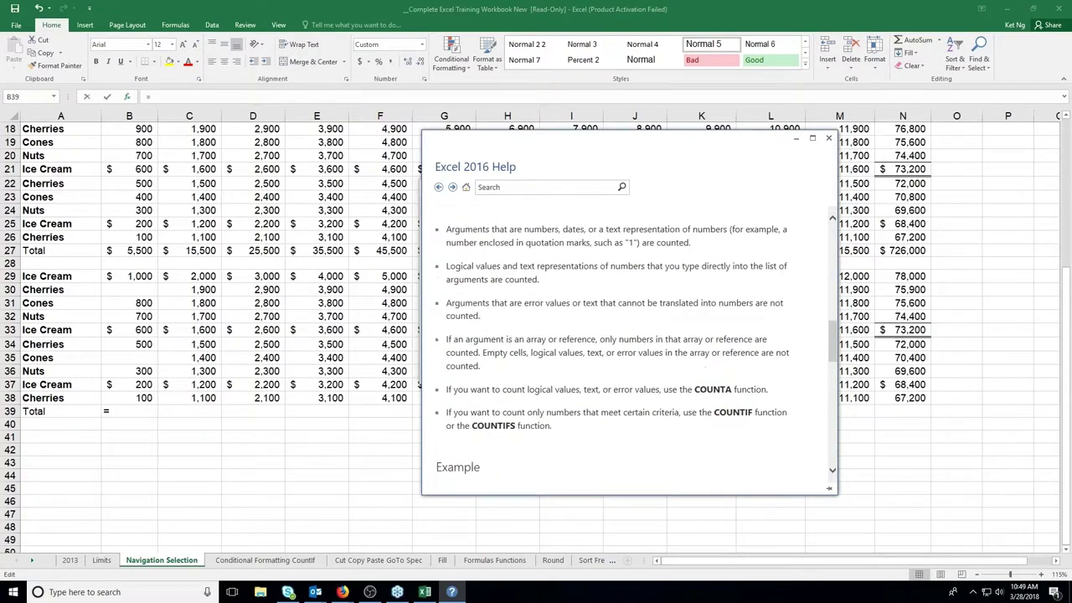
scroll(789, 425, "down", 3)
scroll(701, 420, "down", 3)
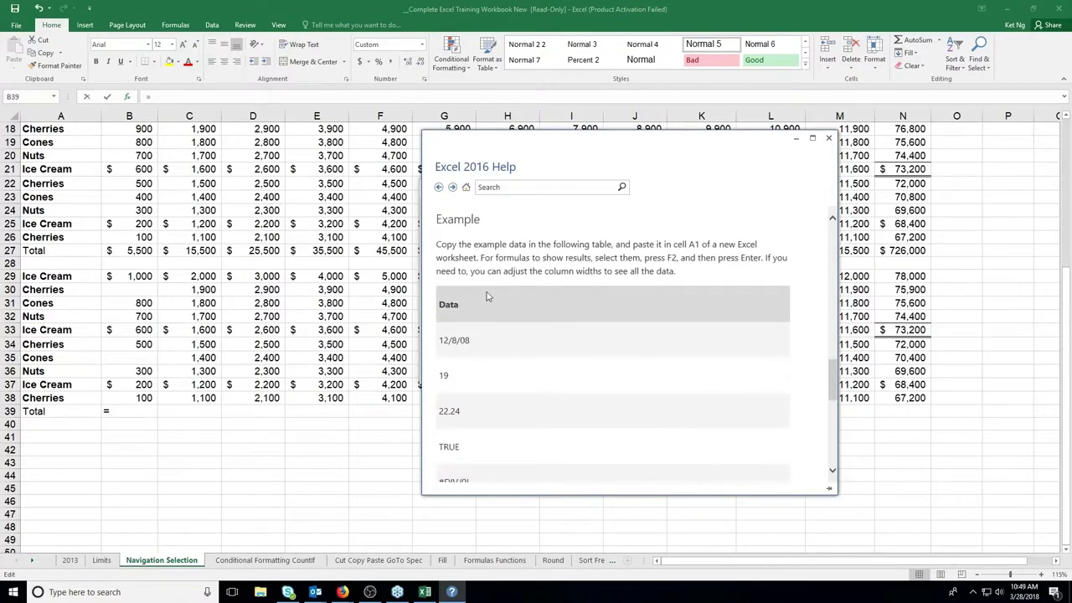
left_click_drag(436, 244, 700, 244)
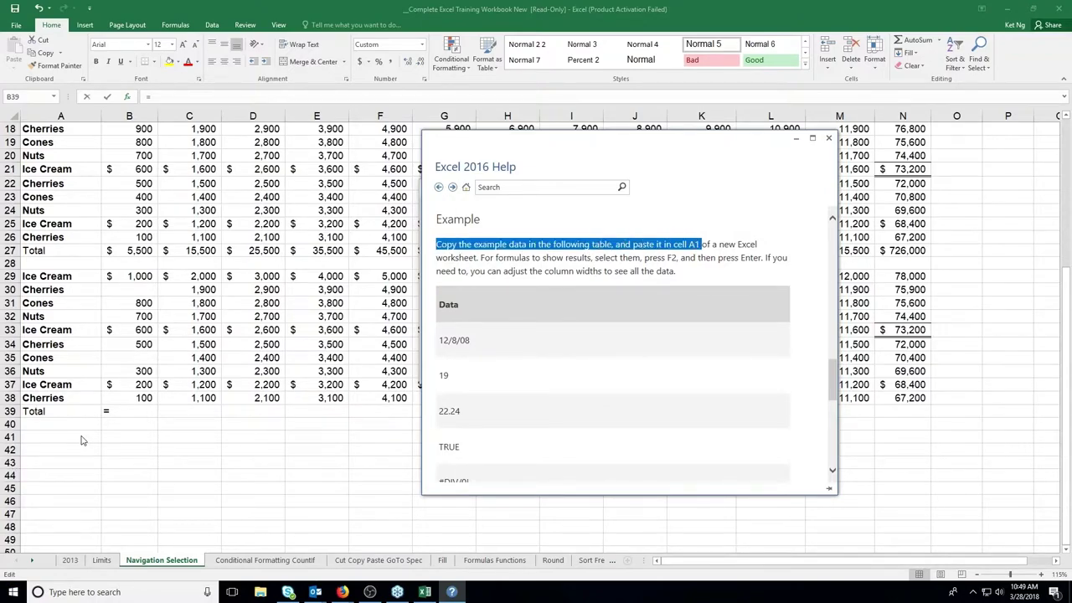
scroll(706, 440, "down", 2)
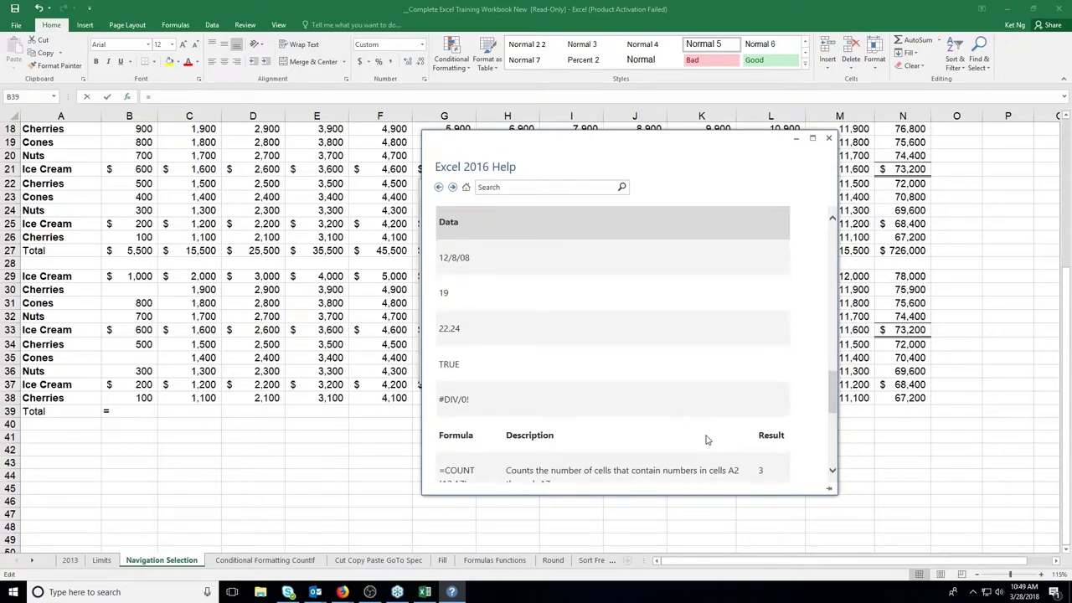
scroll(704, 439, "down", 1)
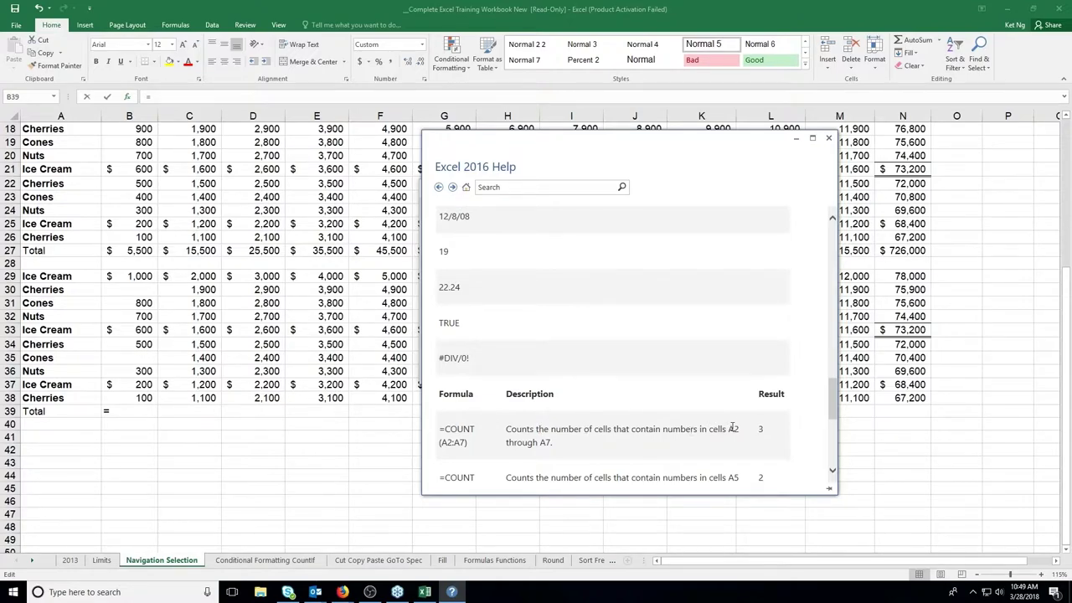
scroll(736, 423, "down", 1)
scroll(556, 415, "down", 2)
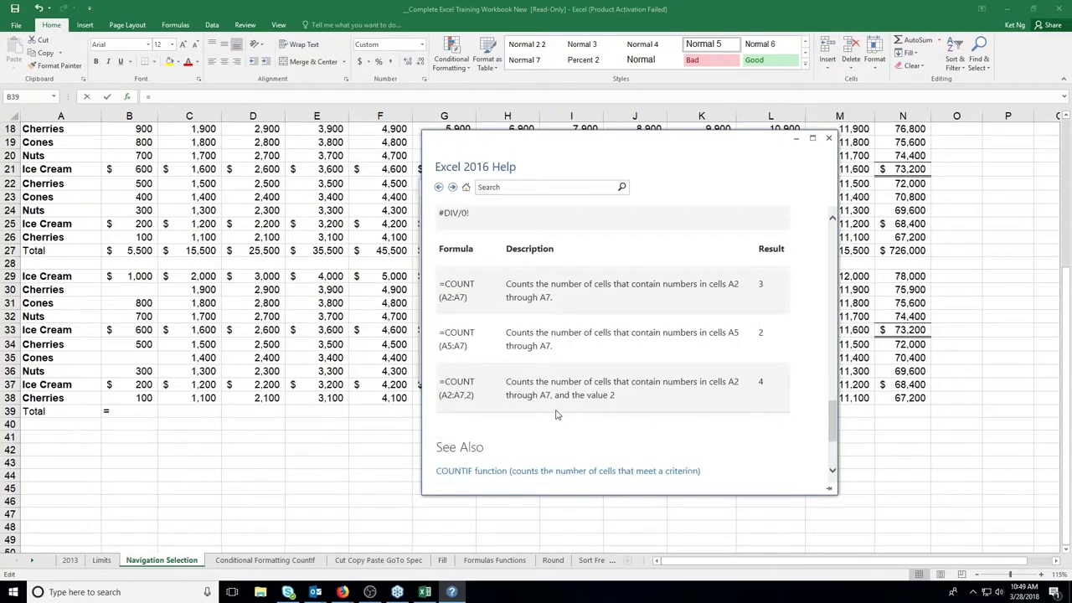
scroll(557, 414, "down", 2)
scroll(557, 414, "down", 1)
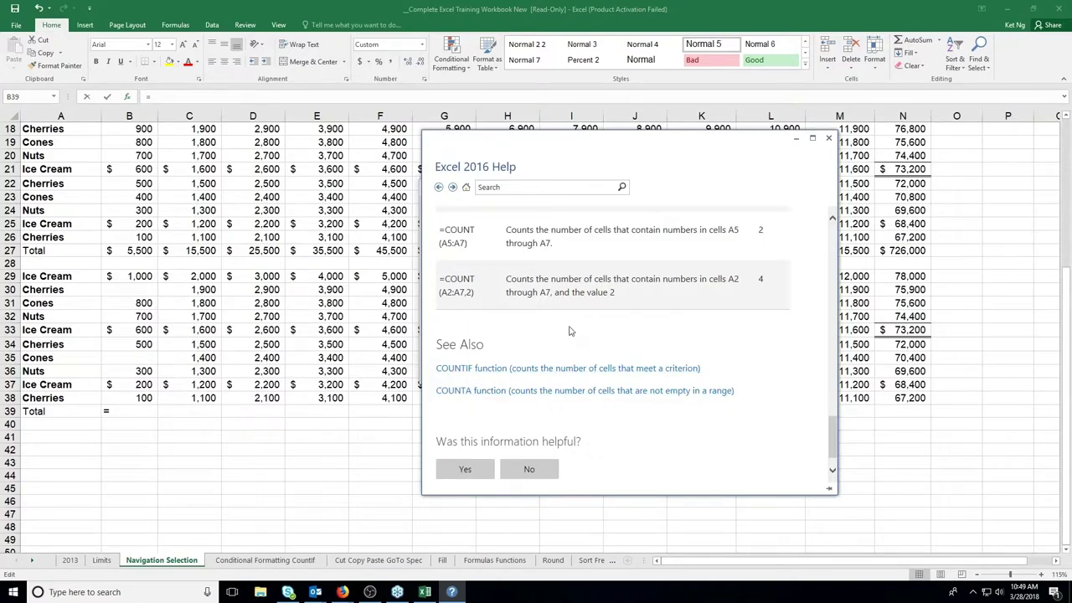
Review the help article on the COUNT function and return to the function list.
left_click(828, 138)
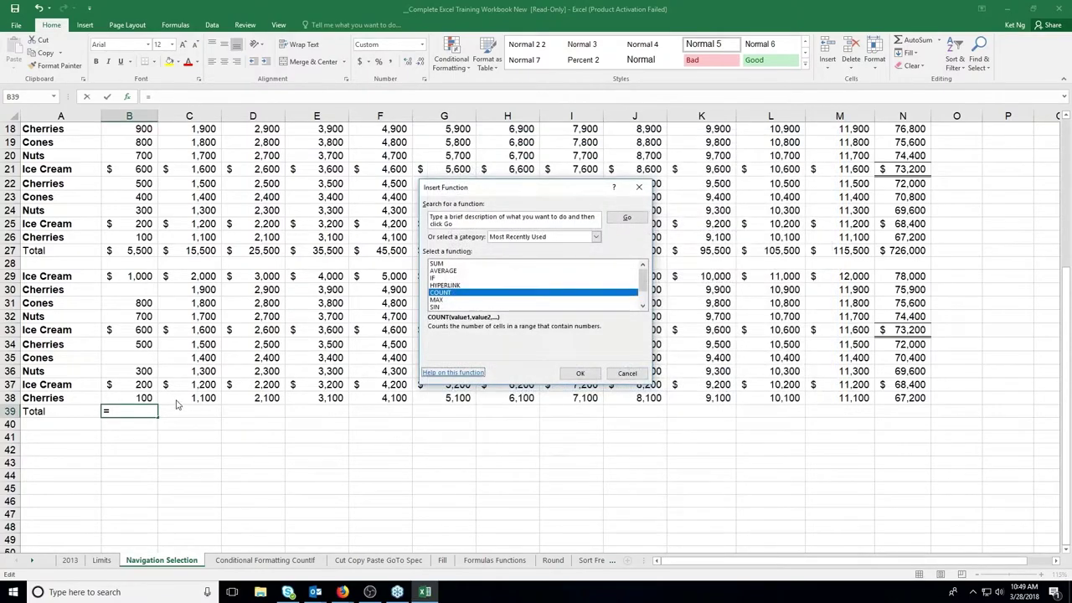
left_click(439, 292)
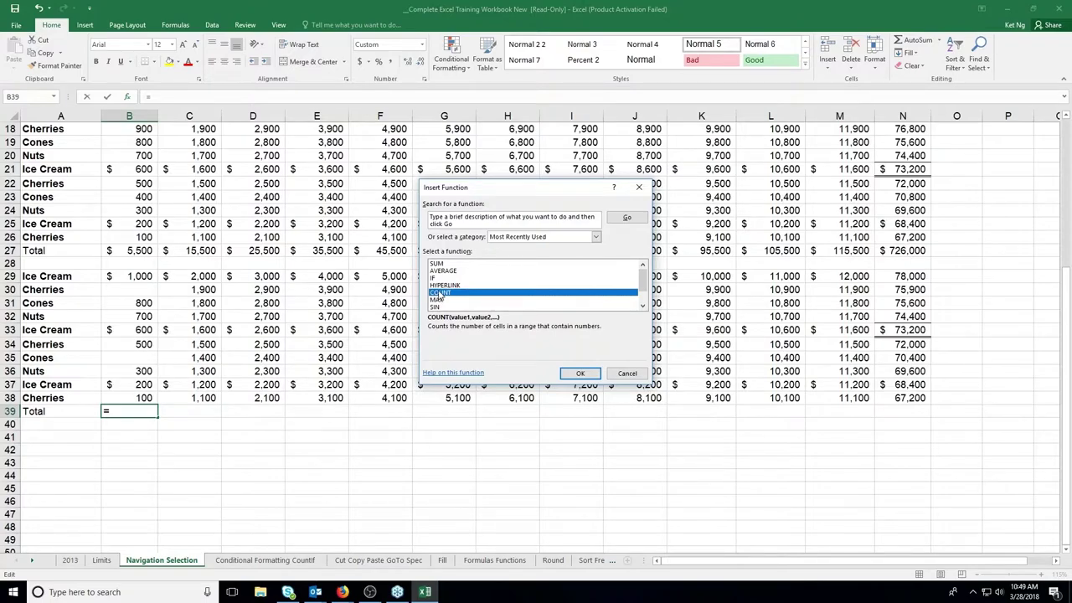
left_click(448, 374)
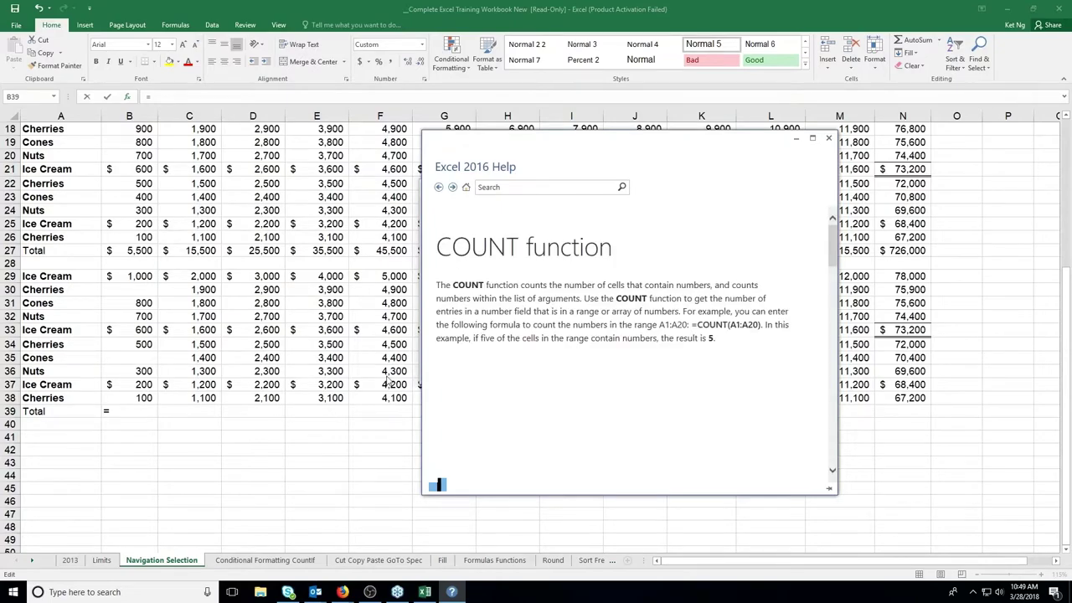
left_click(828, 138)
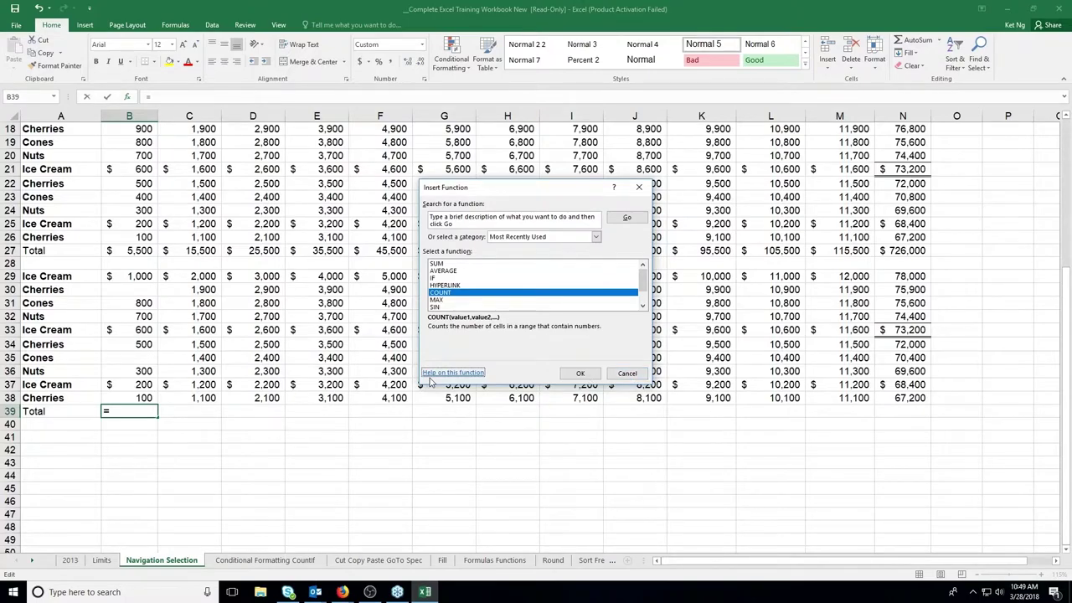
Insert the COUNT function in B39 with B29:B38 as its first value.
double_click(442, 293)
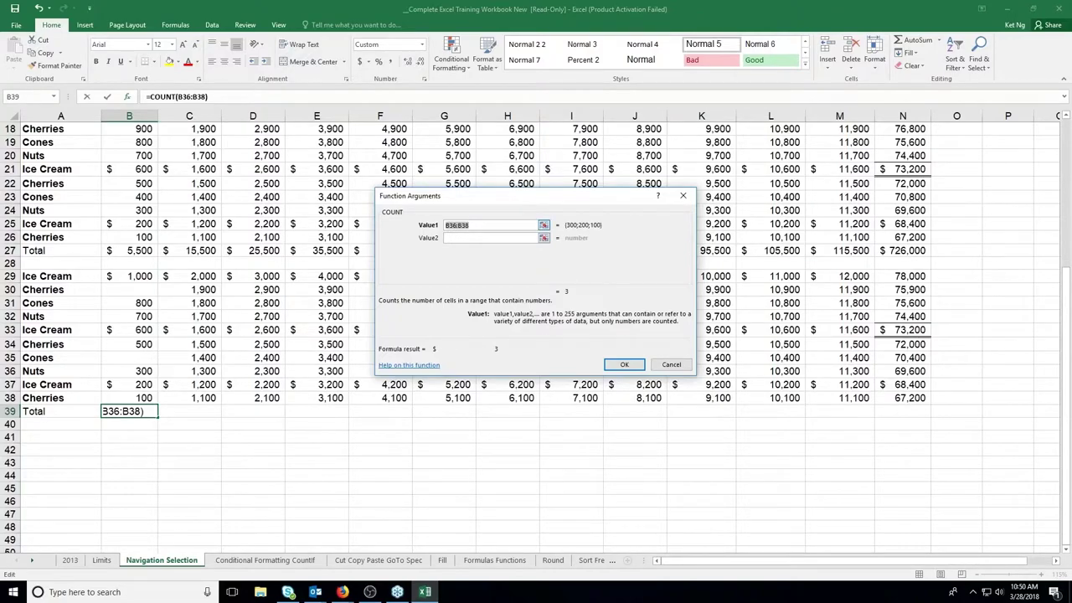
left_click(450, 227)
left_click_drag(142, 276, 140, 399)
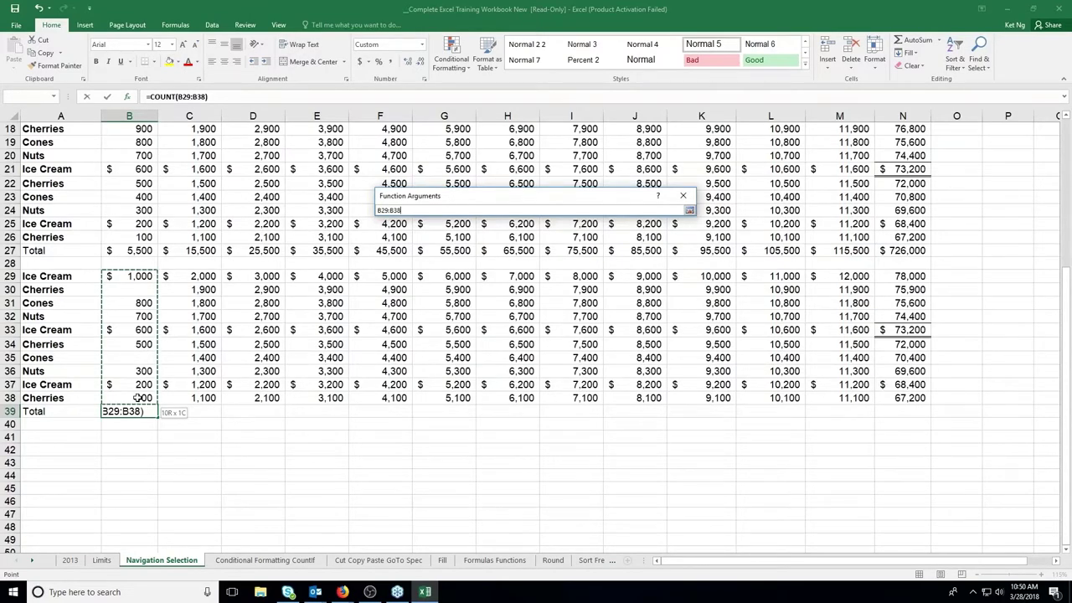
left_click_drag(138, 399, 137, 399)
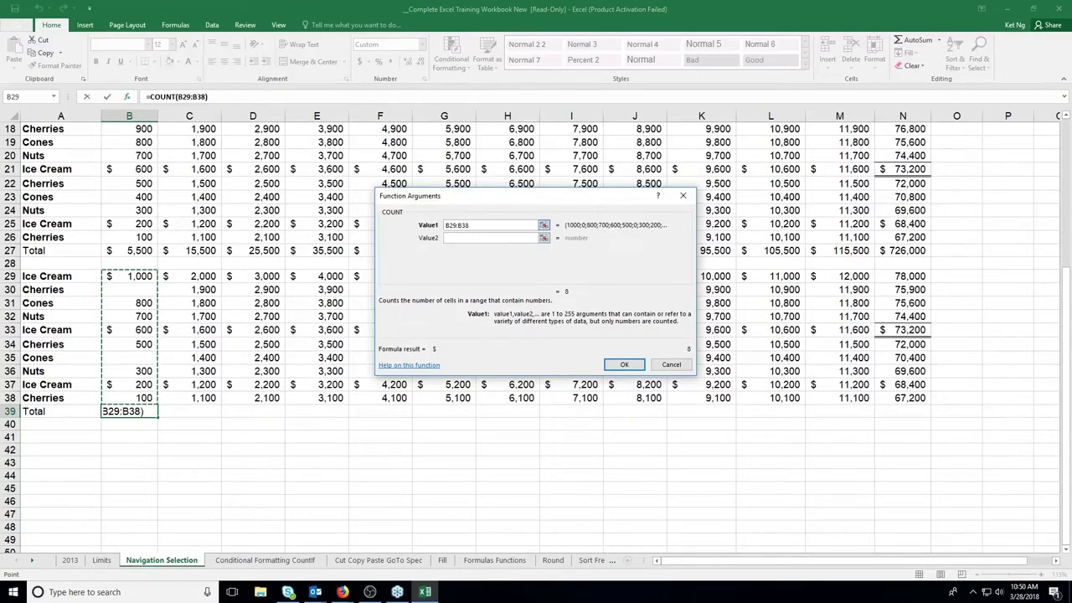
left_click(468, 225)
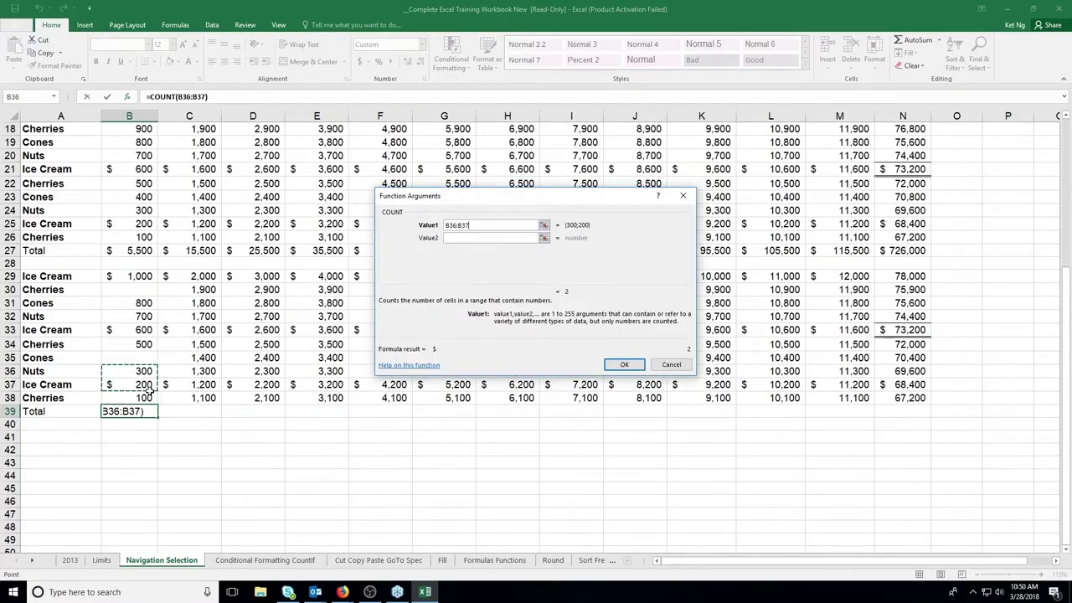
left_click_drag(144, 277, 134, 398)
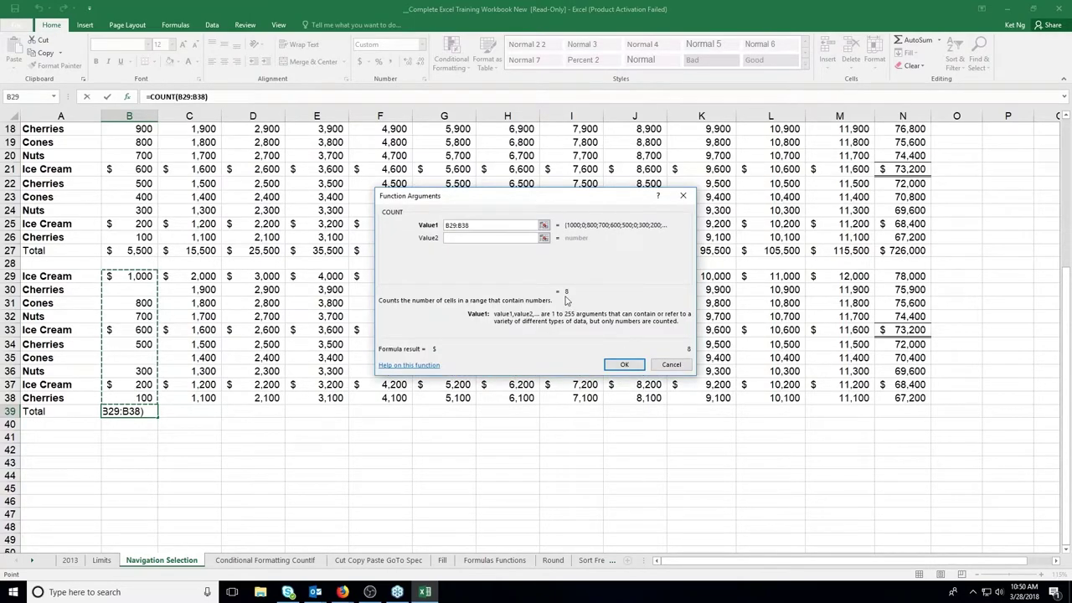
left_click(624, 366)
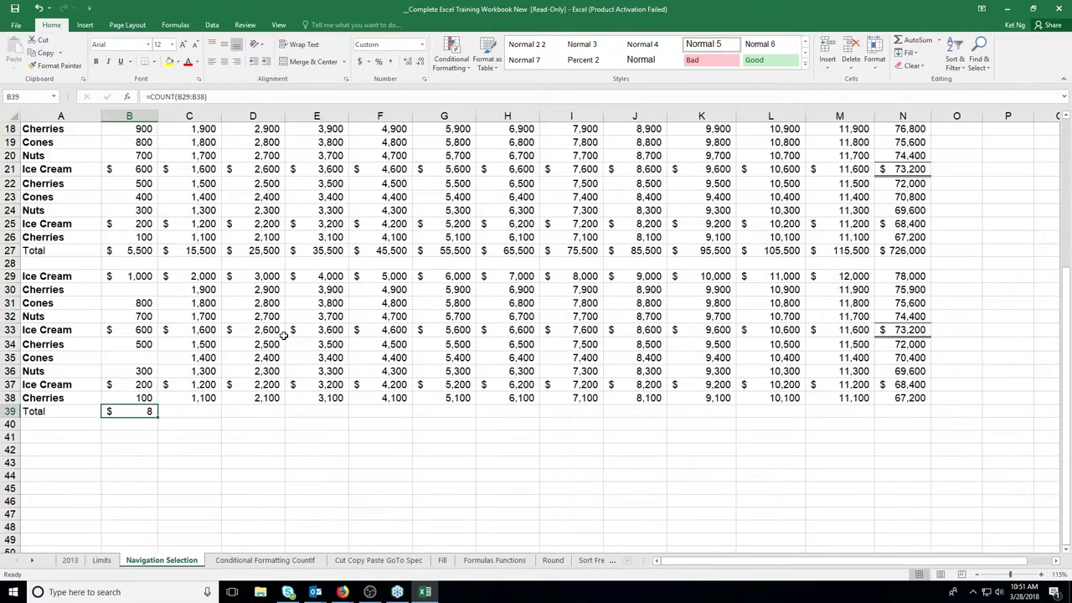
Replace the formula in B39 with =sum(B29:B38,D29:D38,100,F31), and clear the cell once it is entered.
key("Delete")
type("=")
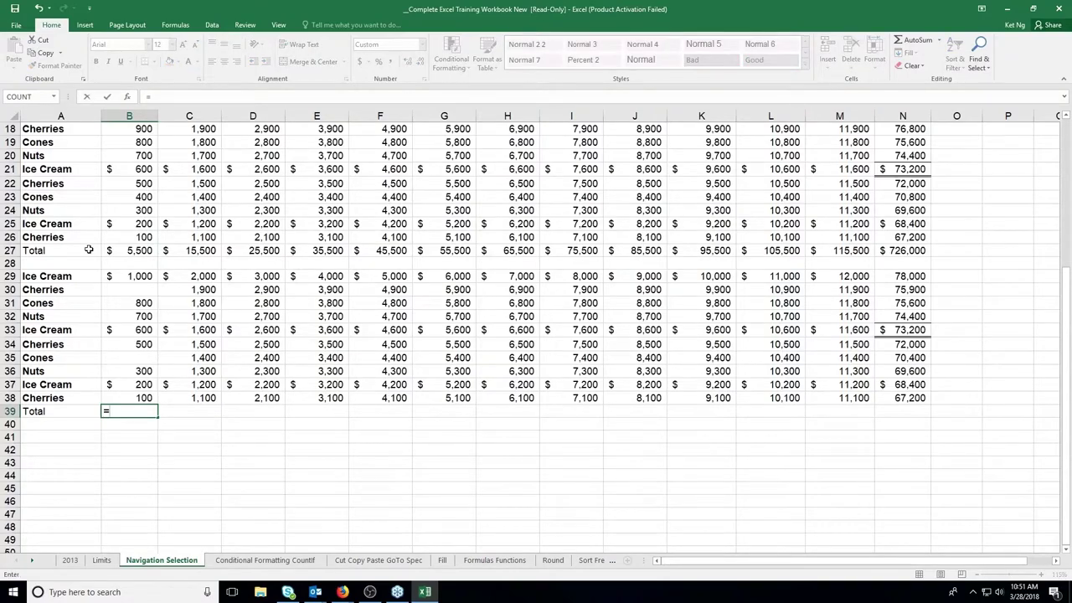
type("sum(")
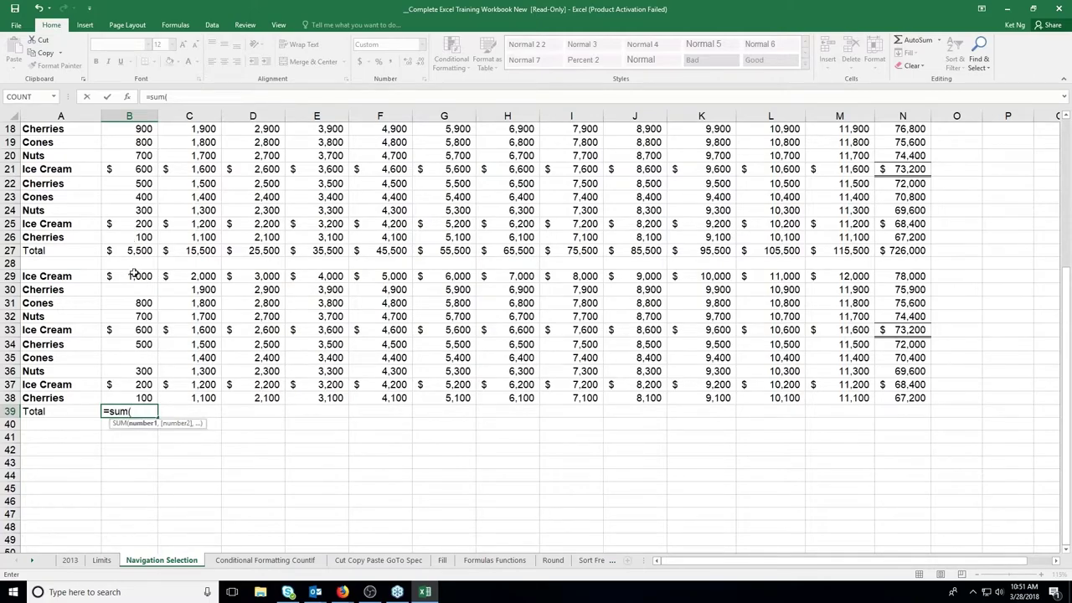
left_click_drag(134, 274, 127, 397)
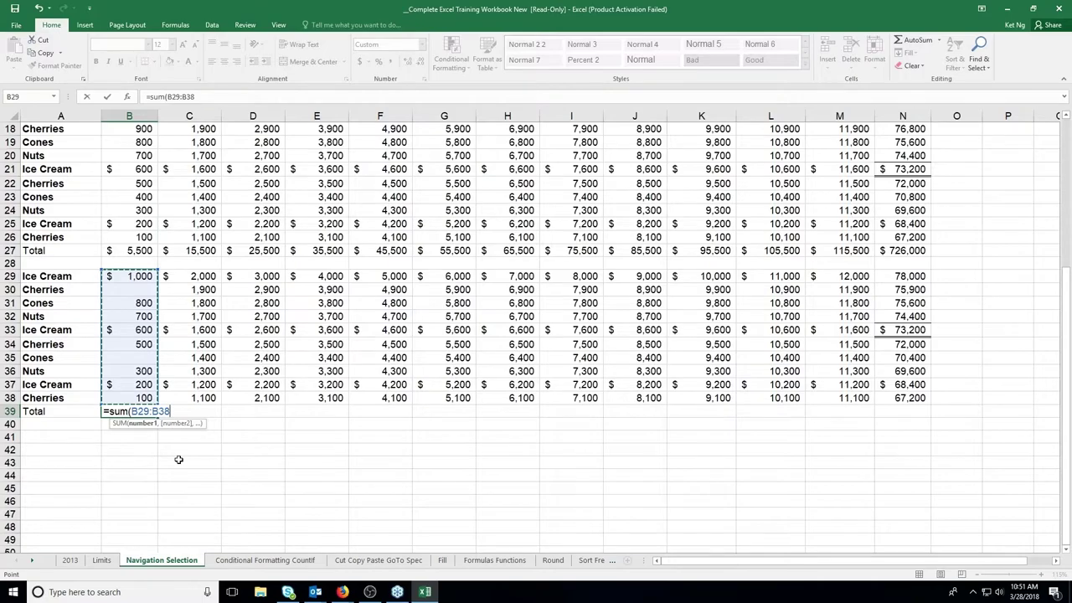
type(",")
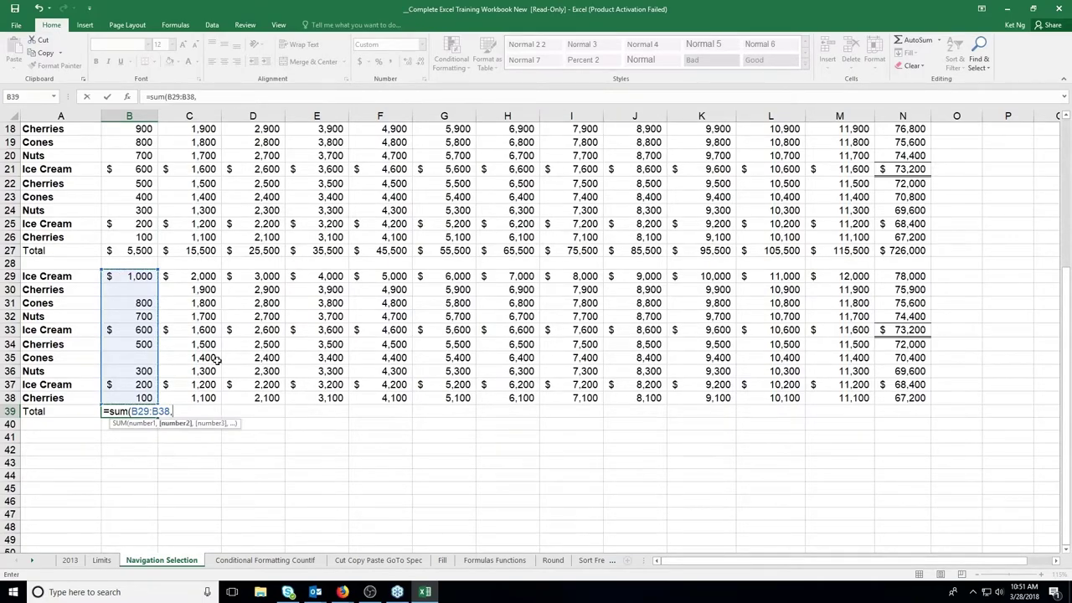
left_click_drag(256, 275, 252, 400)
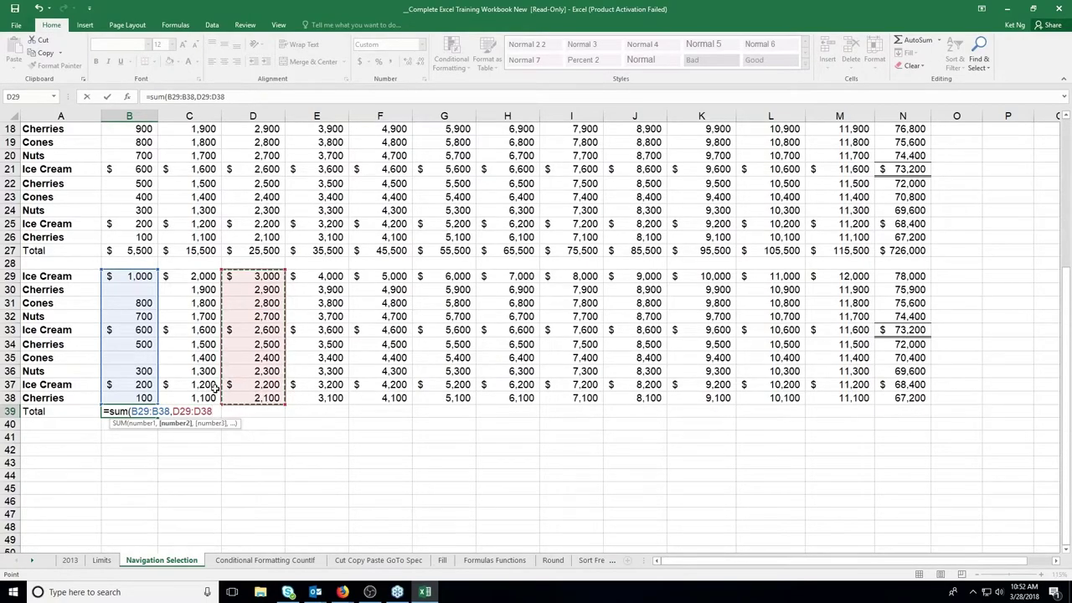
type(",100")
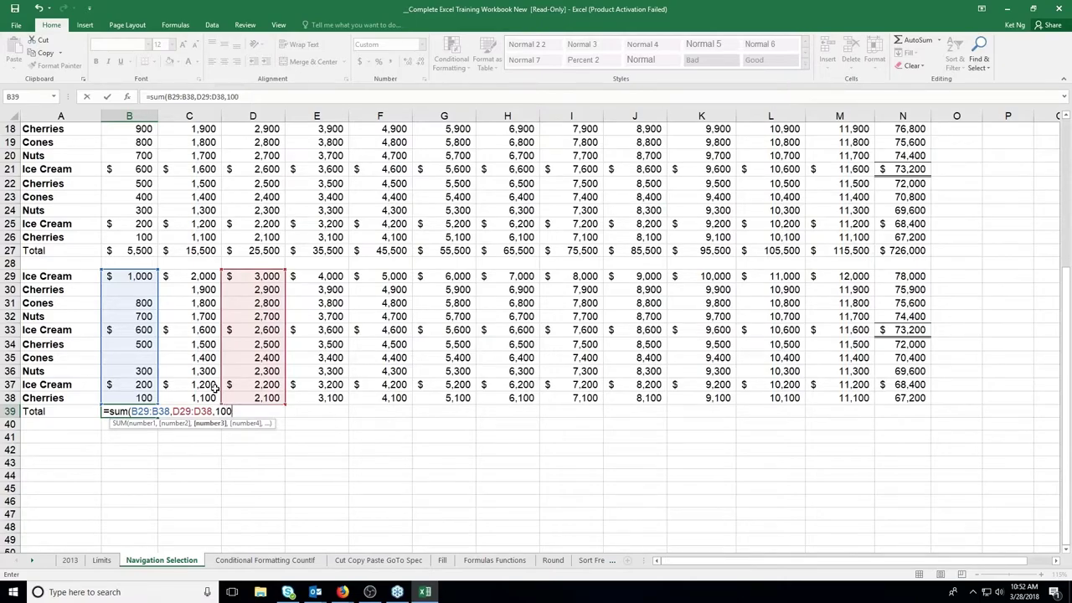
type(",")
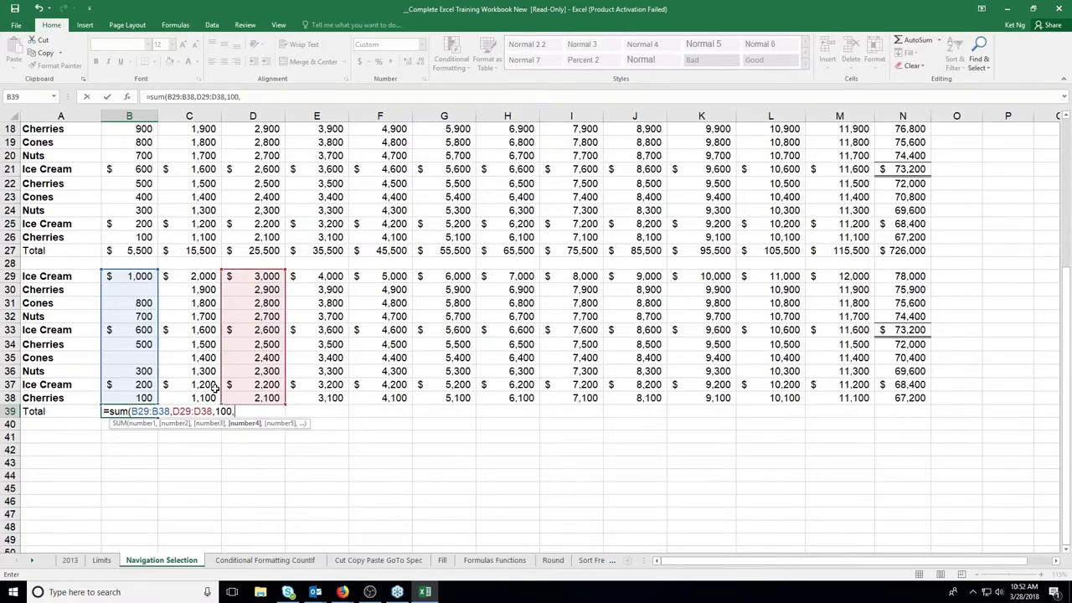
left_click(381, 306)
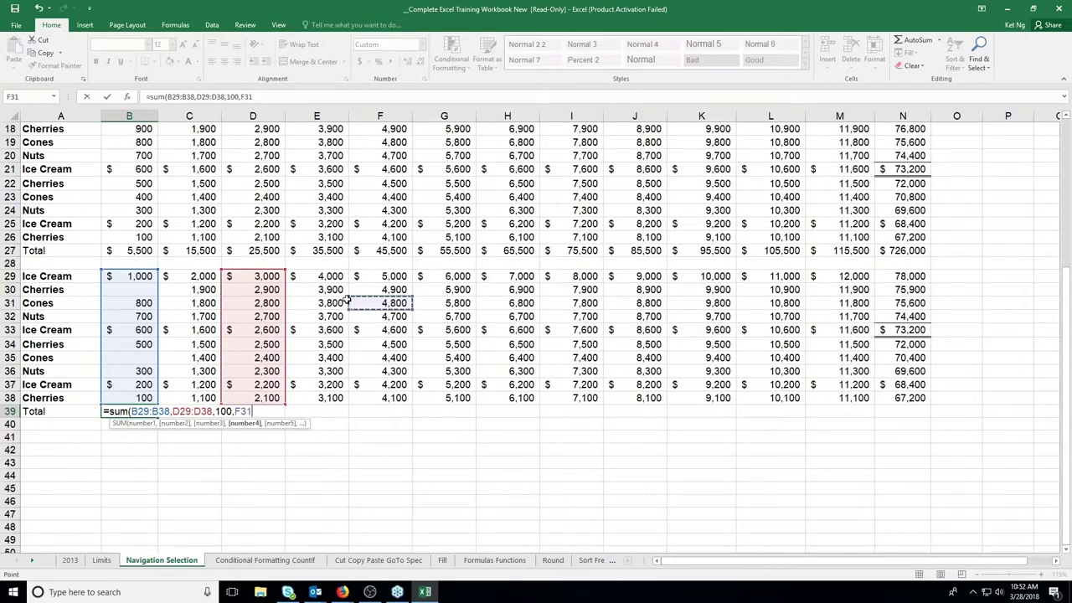
key("Return")
key("Up")
key("Delete")
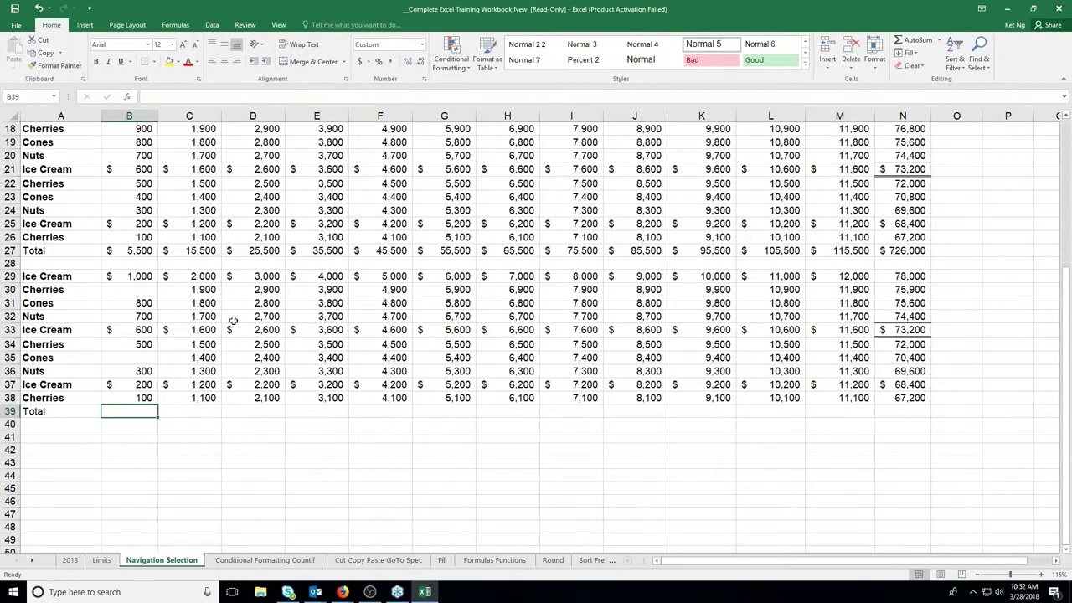
Switch to the IF worksheet.
scroll(198, 210, "up", 6)
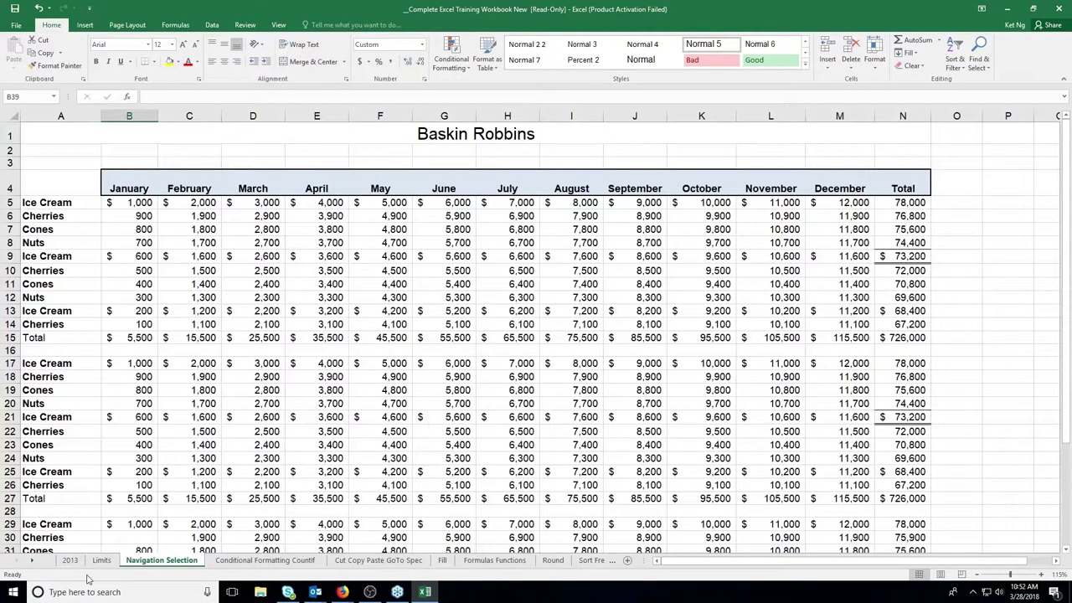
left_click(37, 561)
left_click(37, 561)
left_click(37, 561)
left_click(36, 561)
left_click(37, 561)
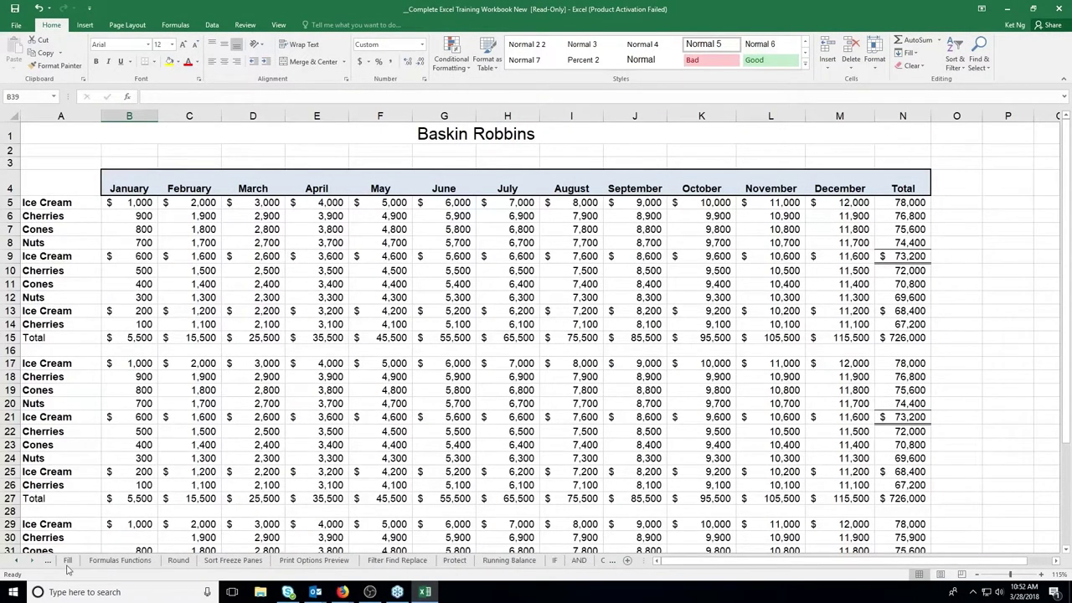
left_click(552, 560)
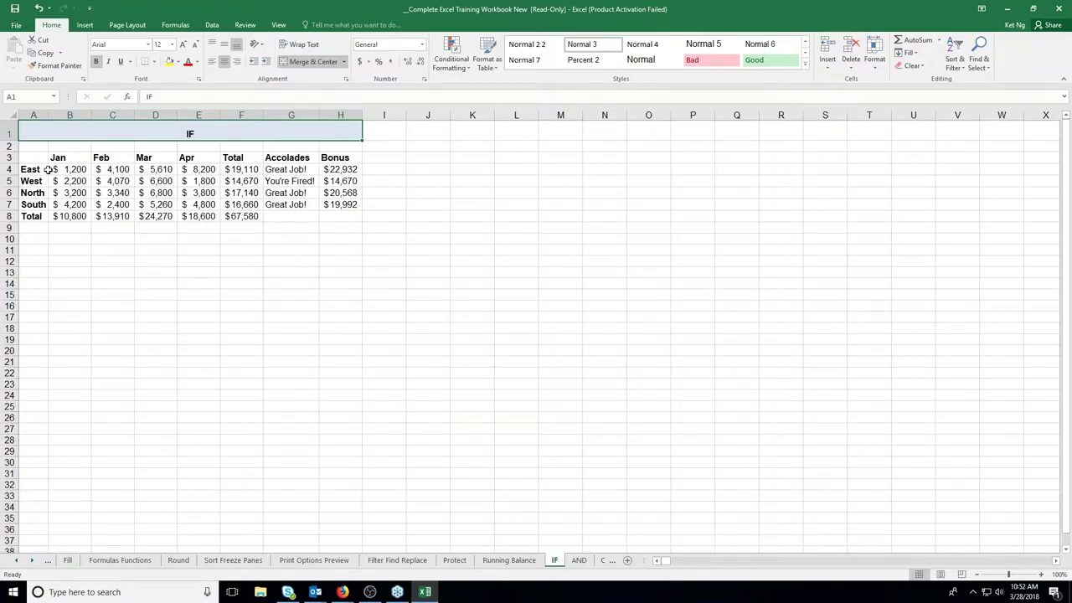
Examine the formulas behind East's Total in F4 and Accolades in G4.
left_click(245, 170)
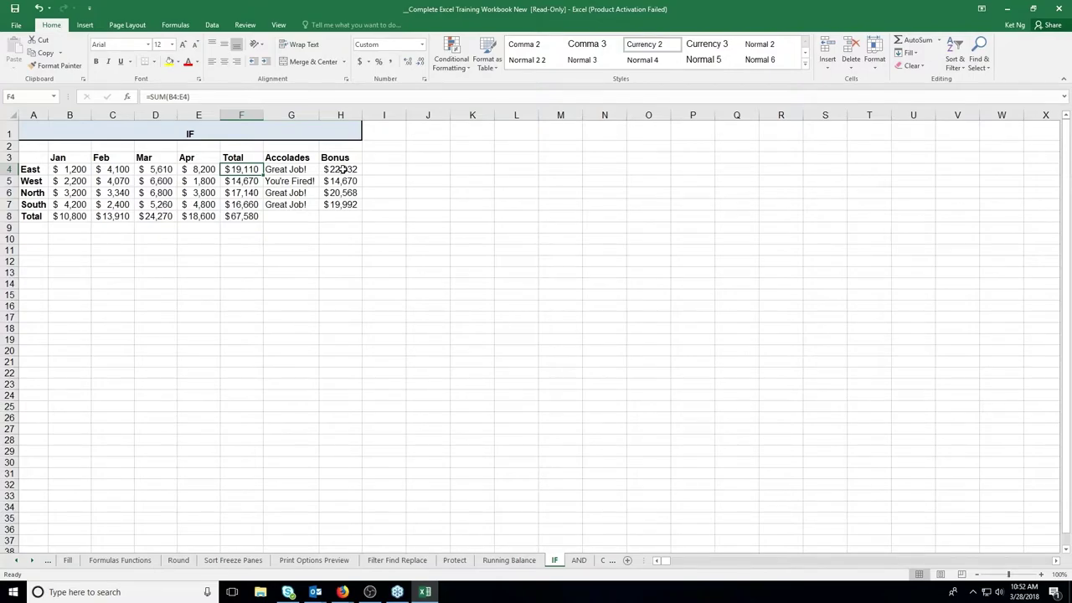
left_click(287, 170)
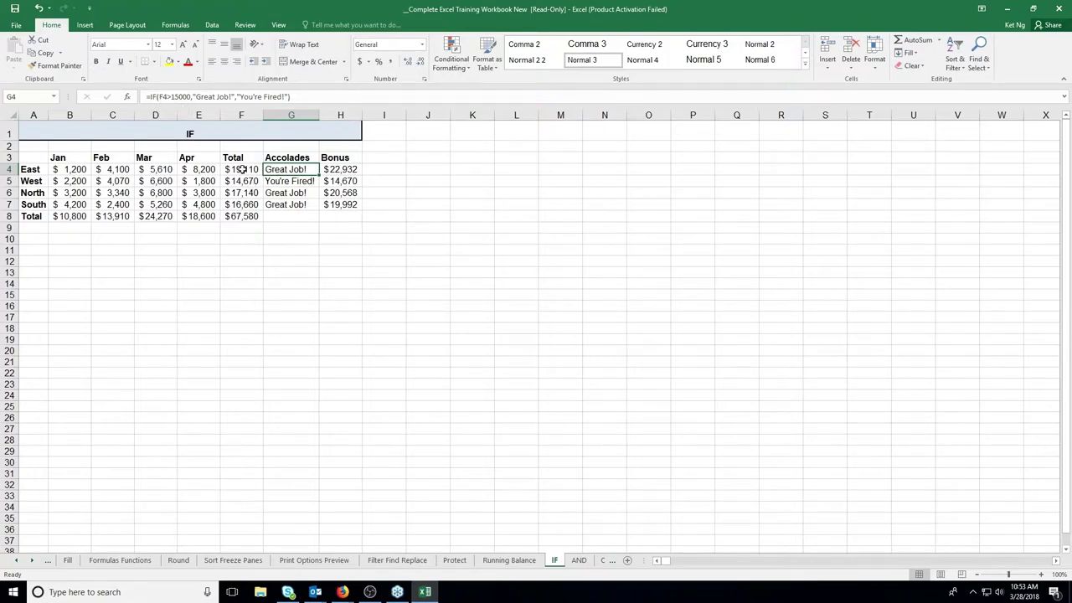
double_click(285, 170)
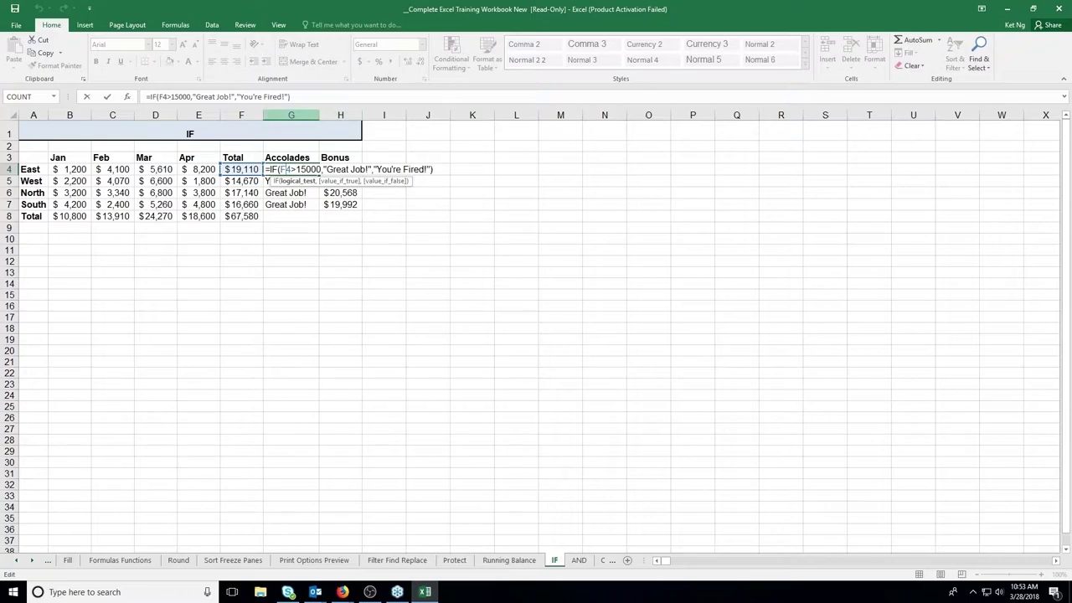
key("ctrl+Return")
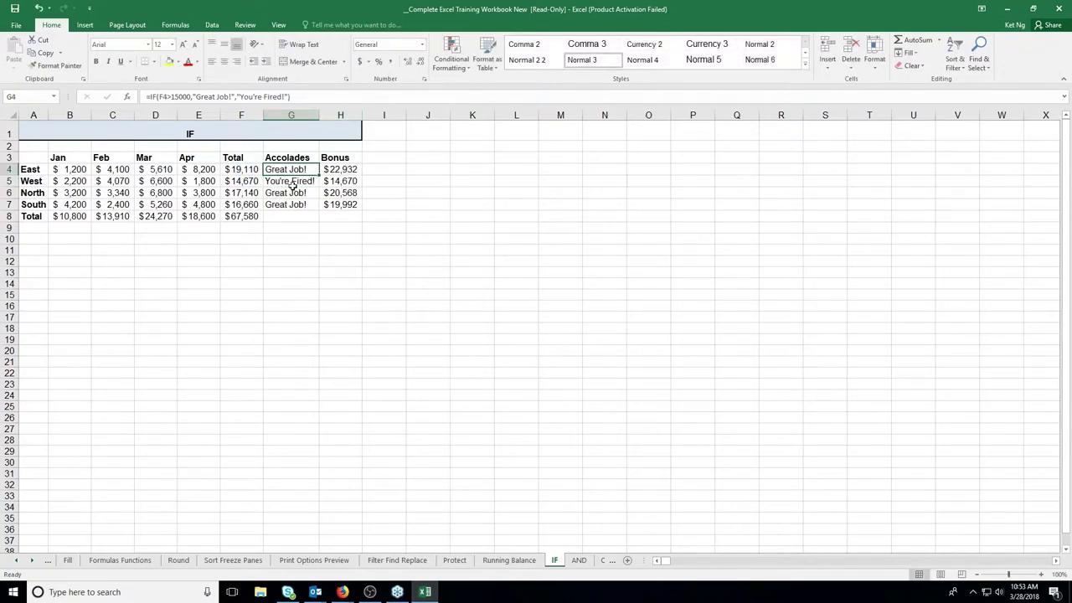
Clear the Accolades cells G4:G9 and make G4 the active cell.
left_click_drag(297, 233, 294, 170)
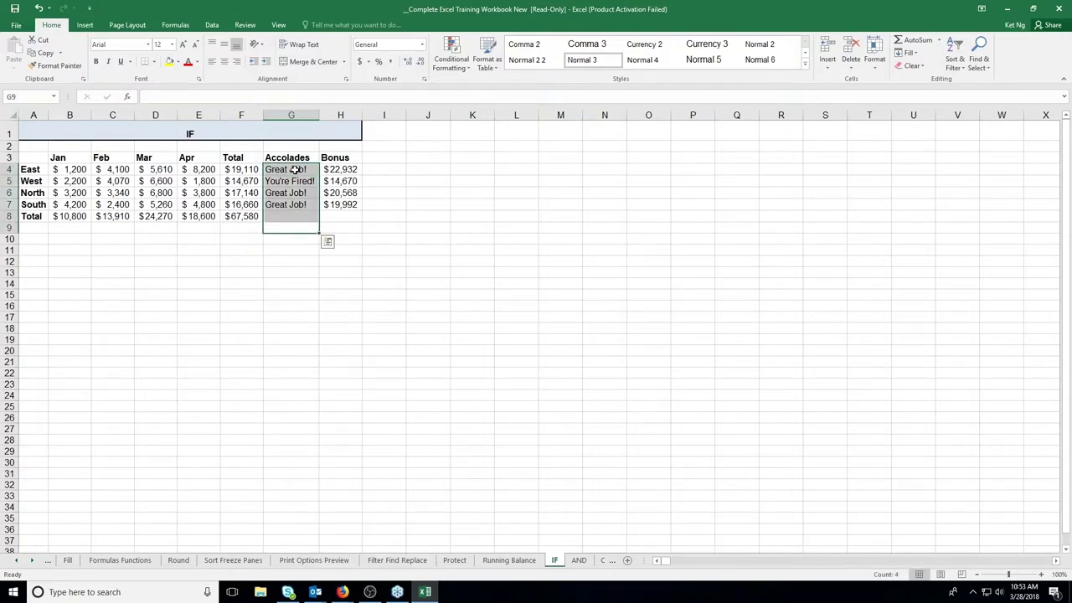
key("Delete")
left_click(292, 170)
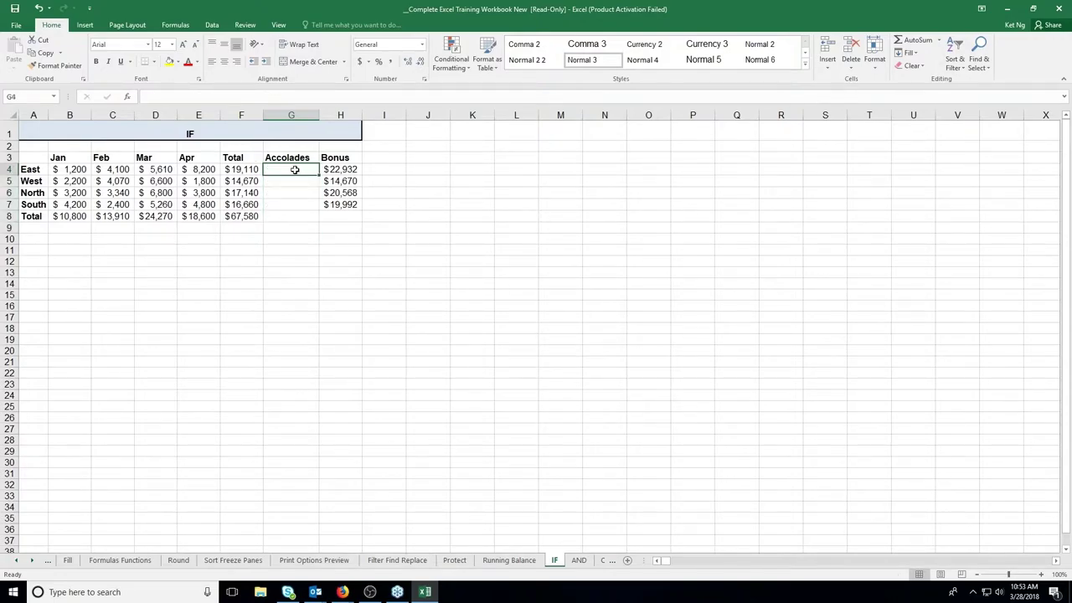
Start an IF function in G4 with the function wizard and set its logical test to F4>16000.
type("=")
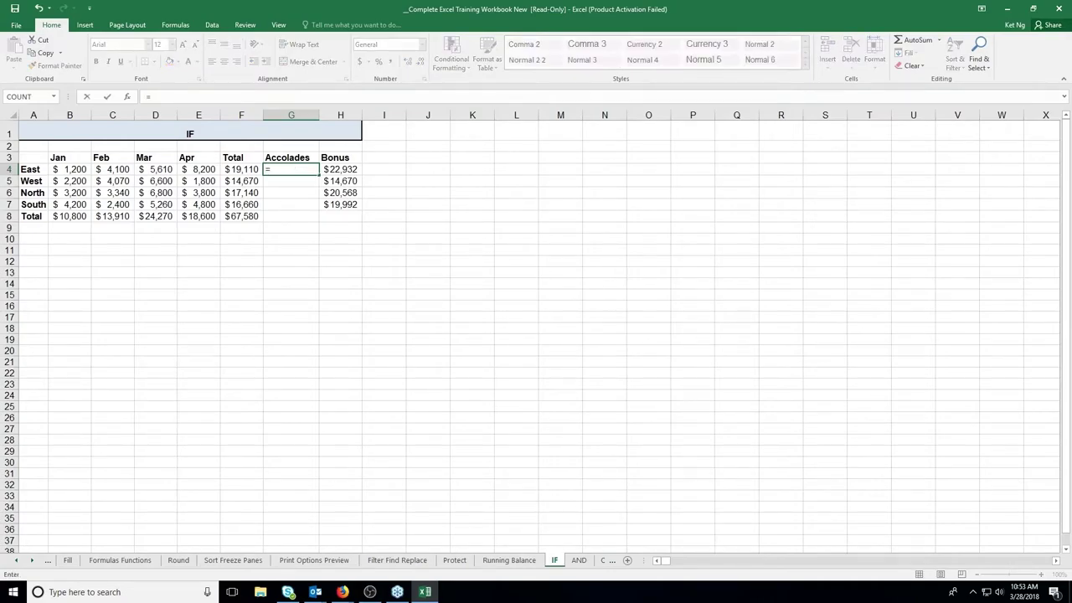
key("BackSpace")
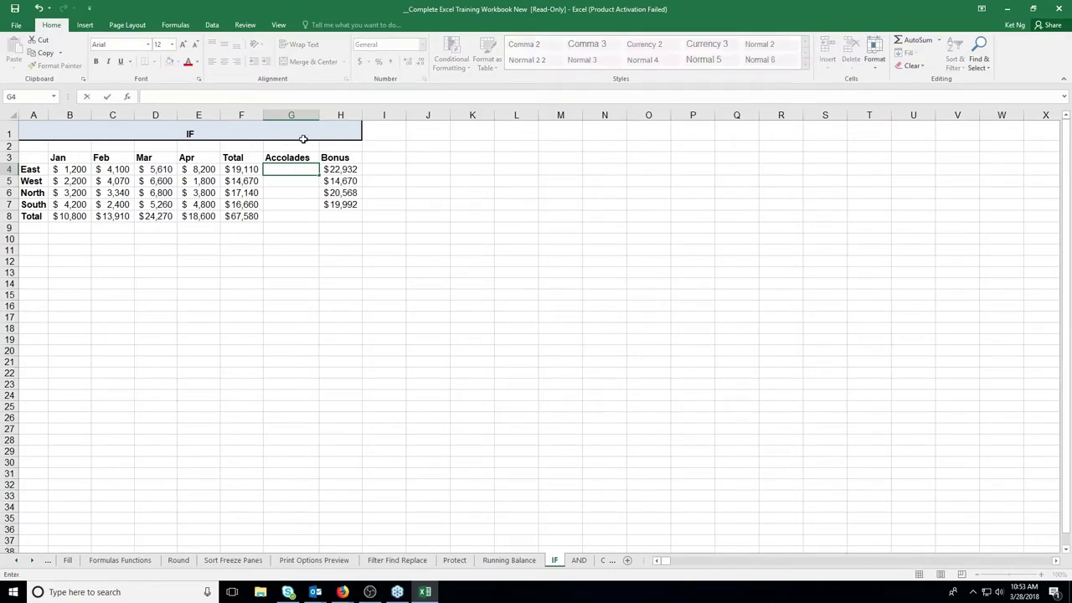
left_click(127, 97)
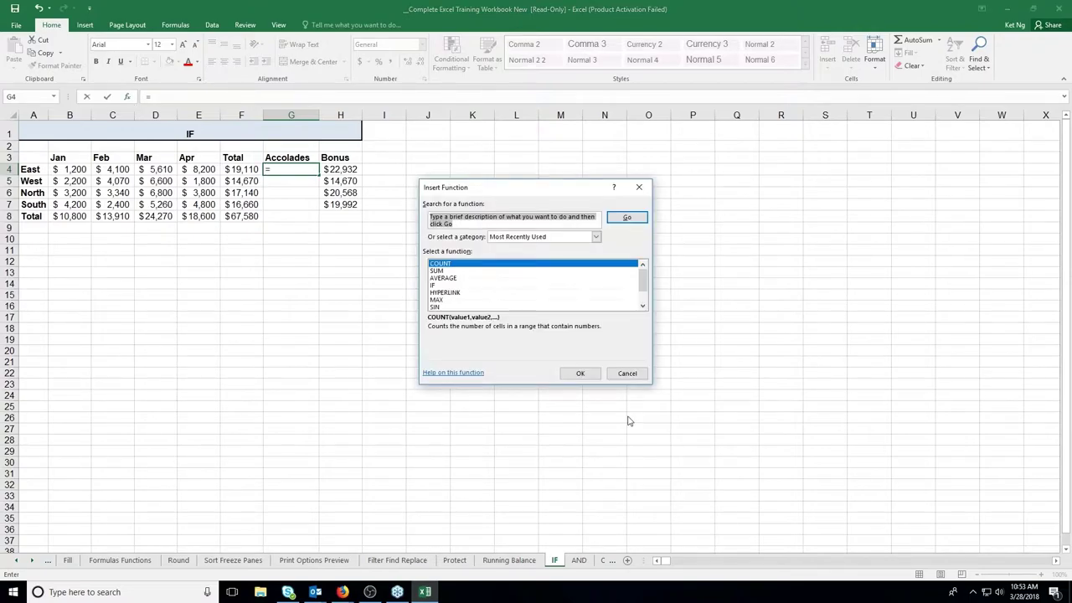
left_click(435, 286)
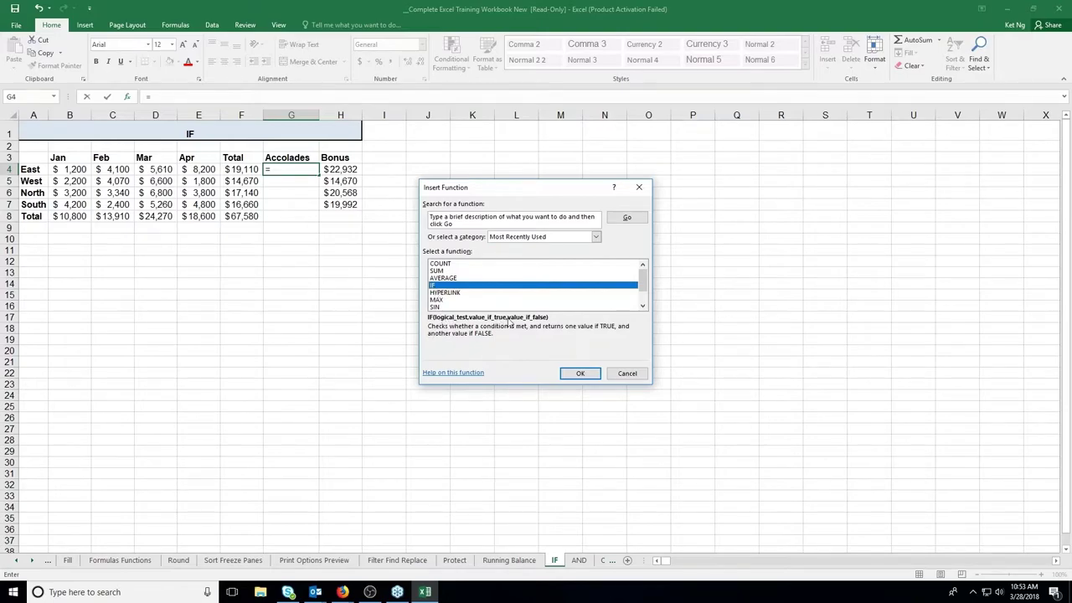
double_click(437, 287)
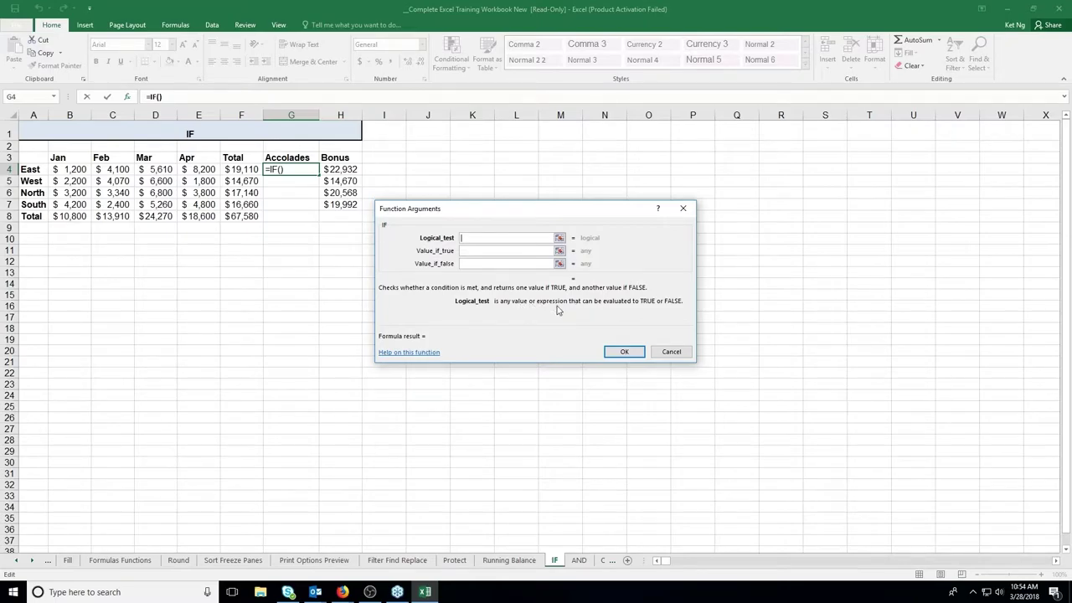
left_click(240, 169)
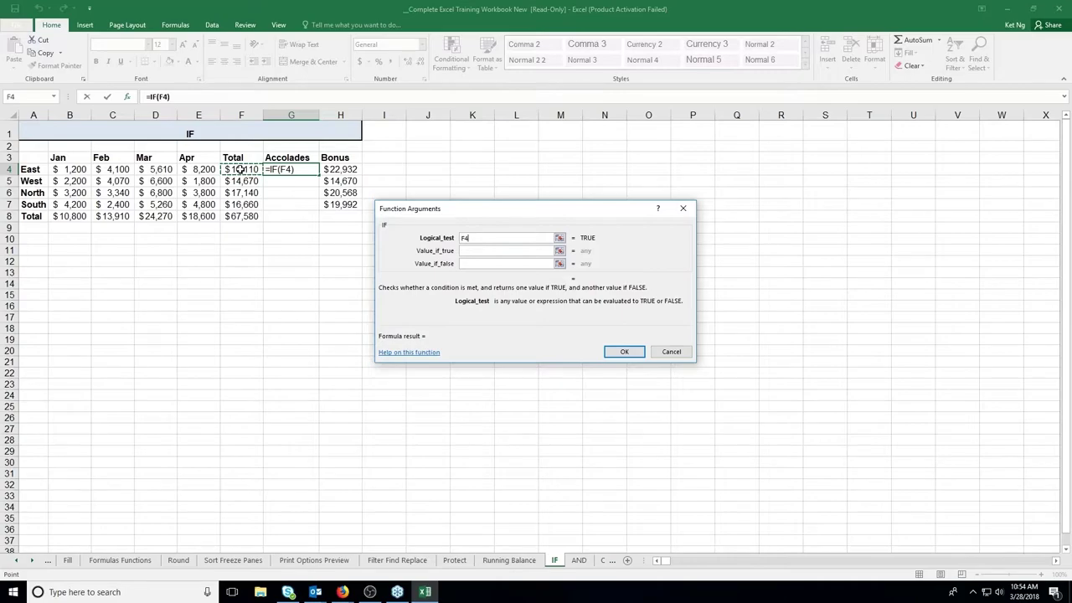
type(">")
type("16000")
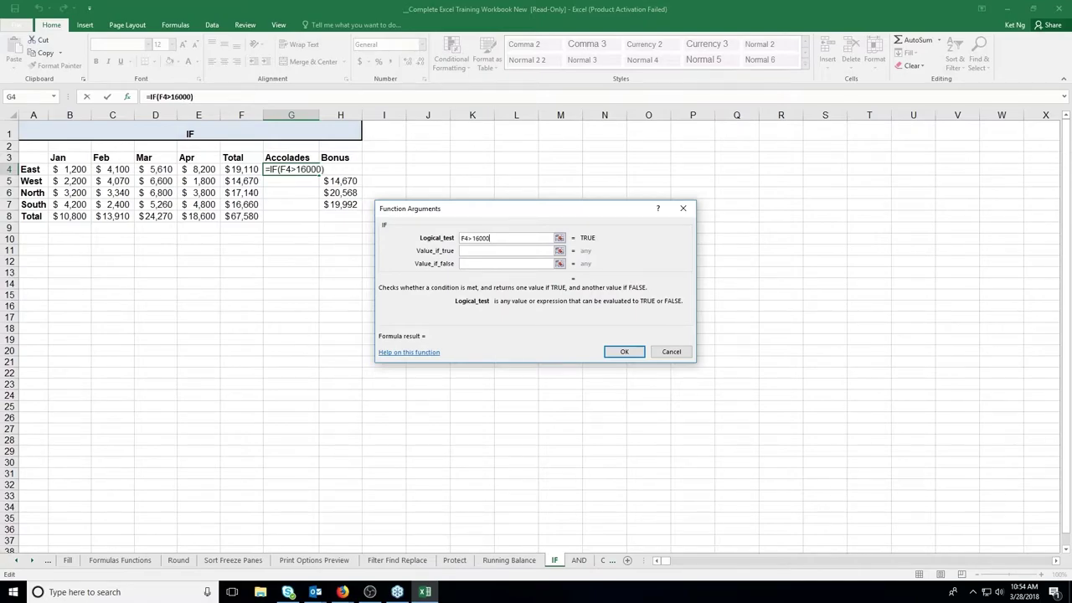
Set the IF results to "Great" when true and "Not great" when false, and insert the function in G4.
left_click(496, 252)
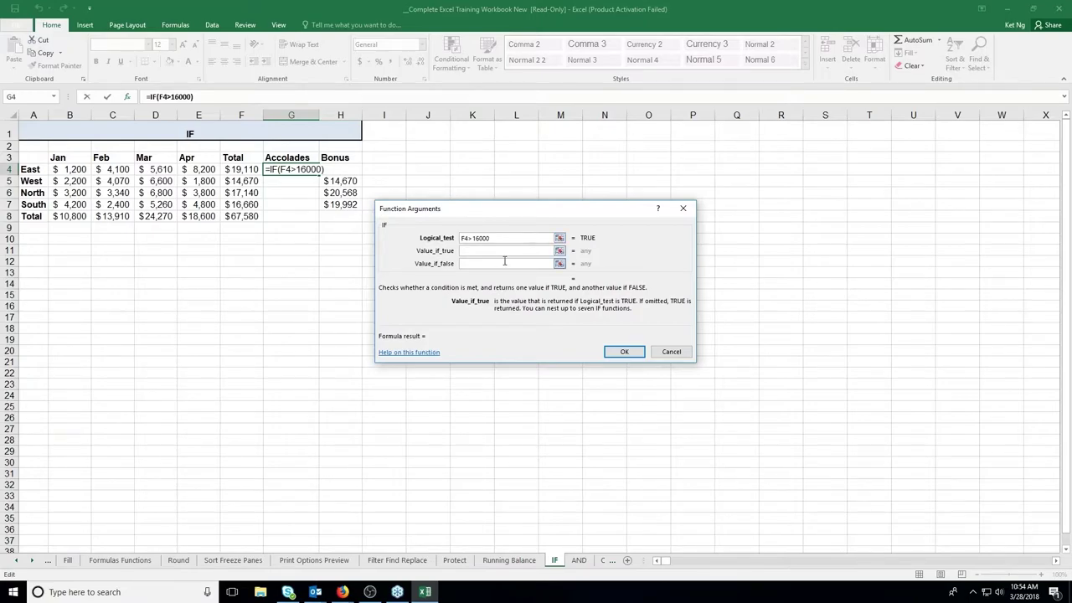
type("Great")
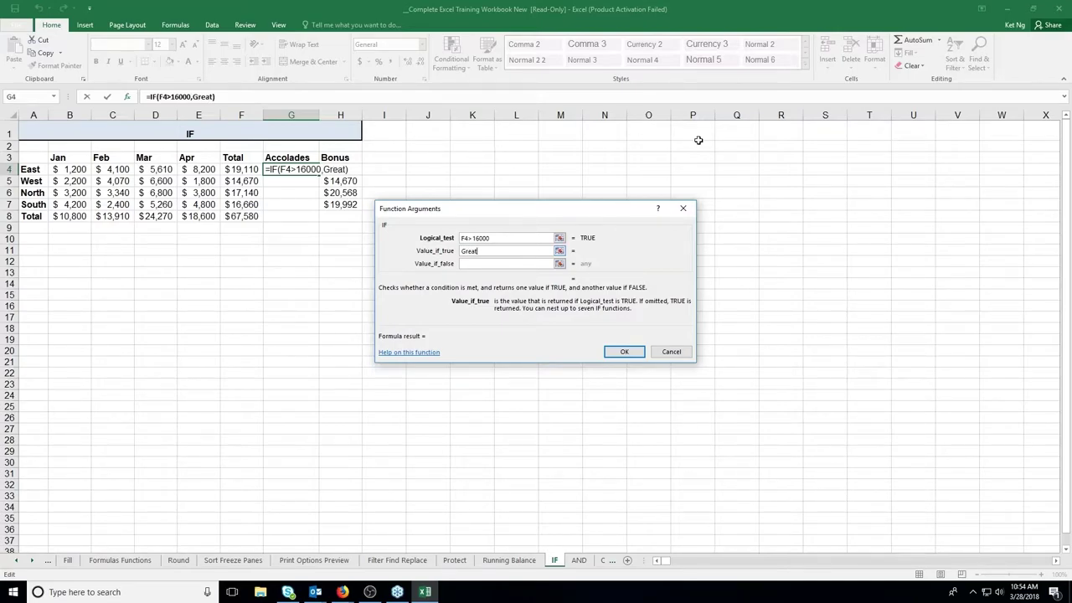
key("Tab")
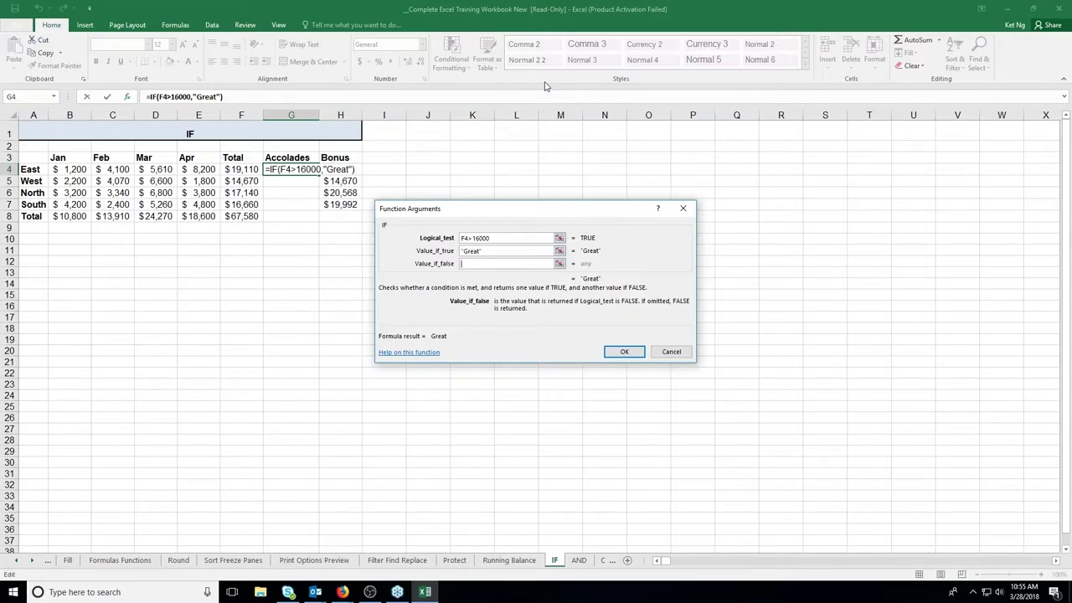
type("Not great")
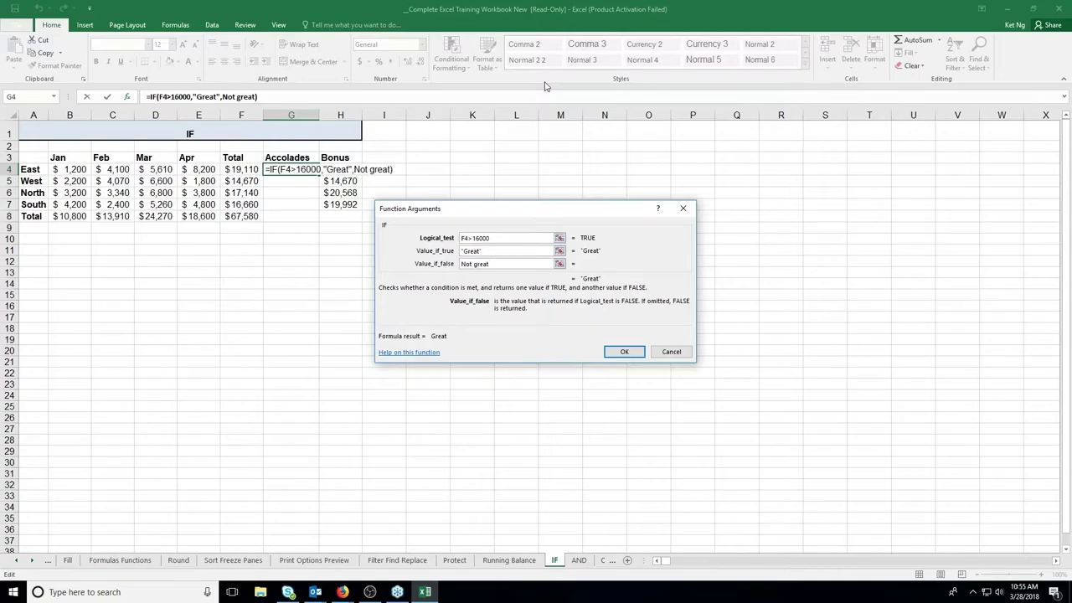
key("Tab")
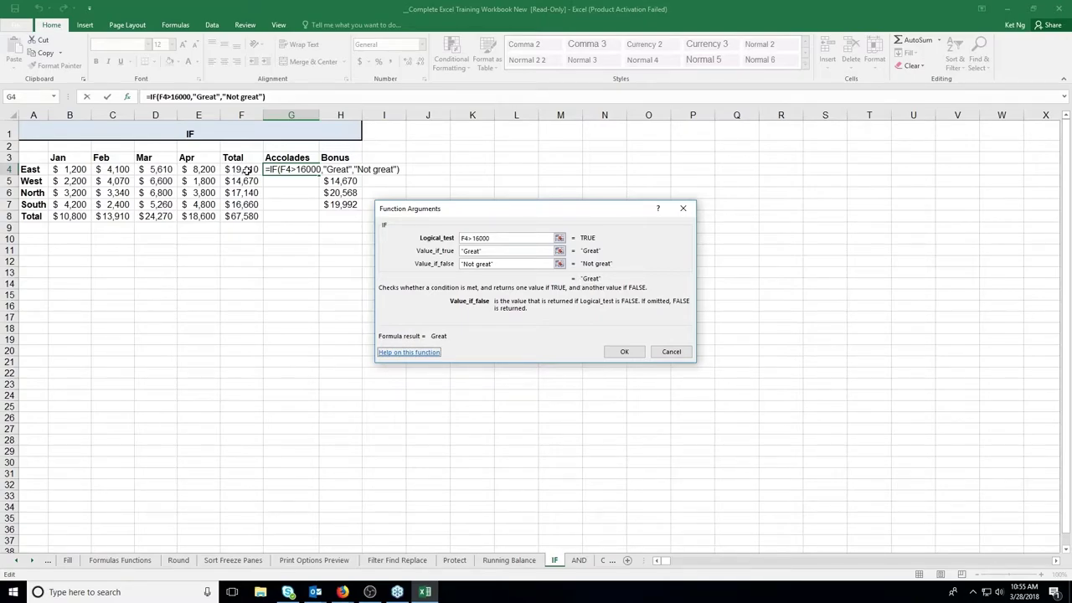
left_click(620, 353)
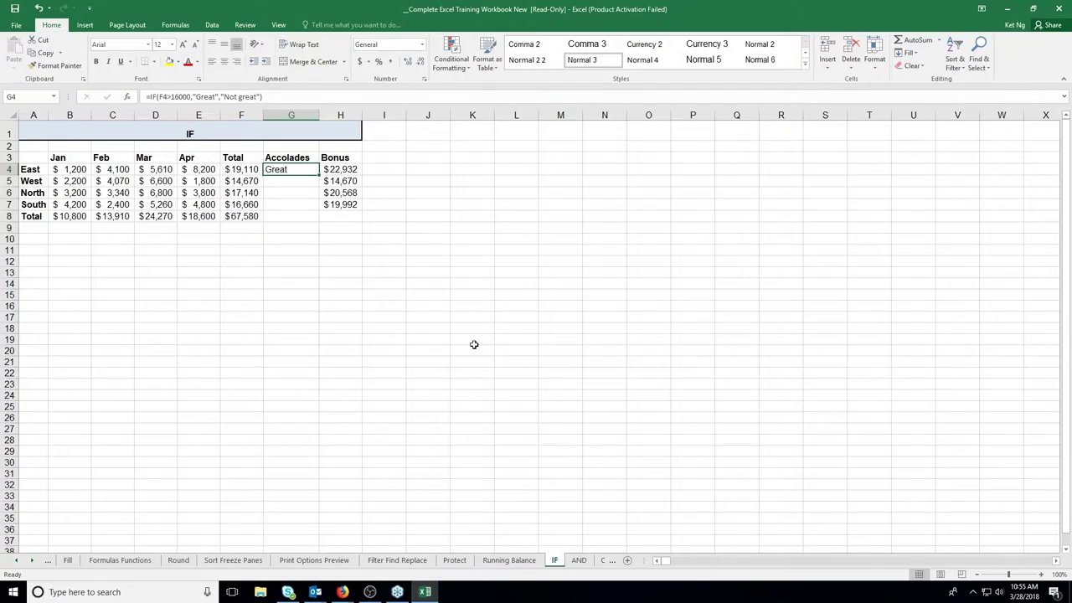
Fill the Accolades formula from G4 down through G7, leaving out the Total row.
left_click_drag(317, 179, 310, 221)
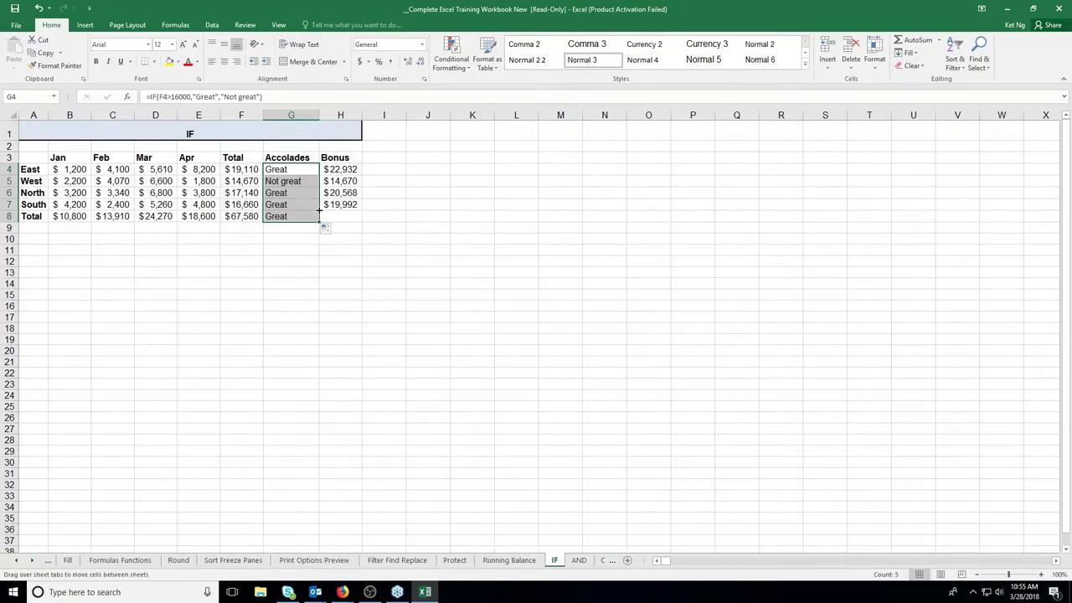
key("ctrl+z")
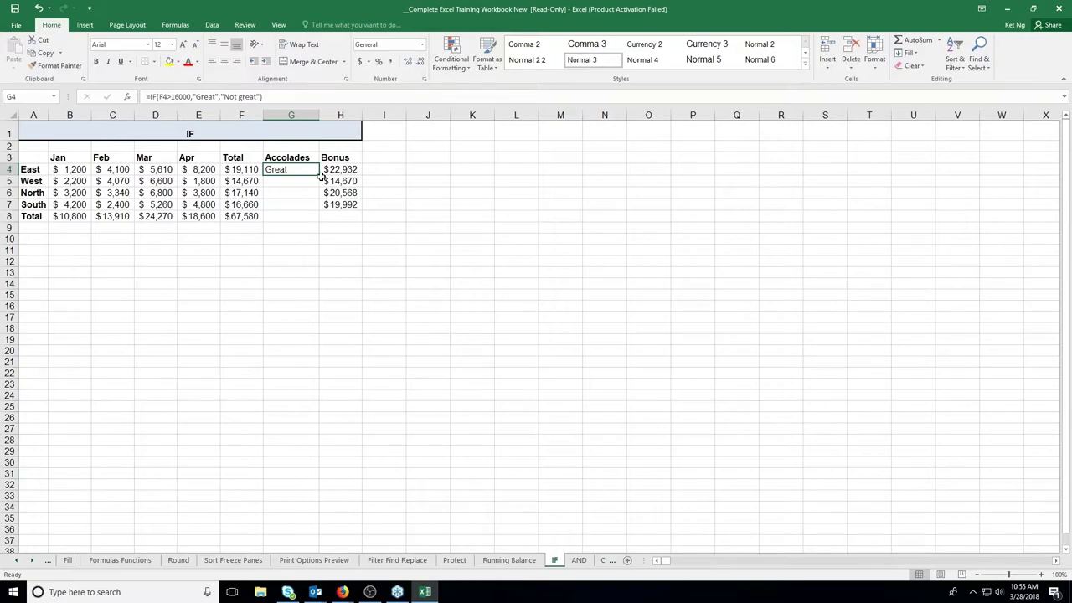
left_click_drag(319, 175, 319, 209)
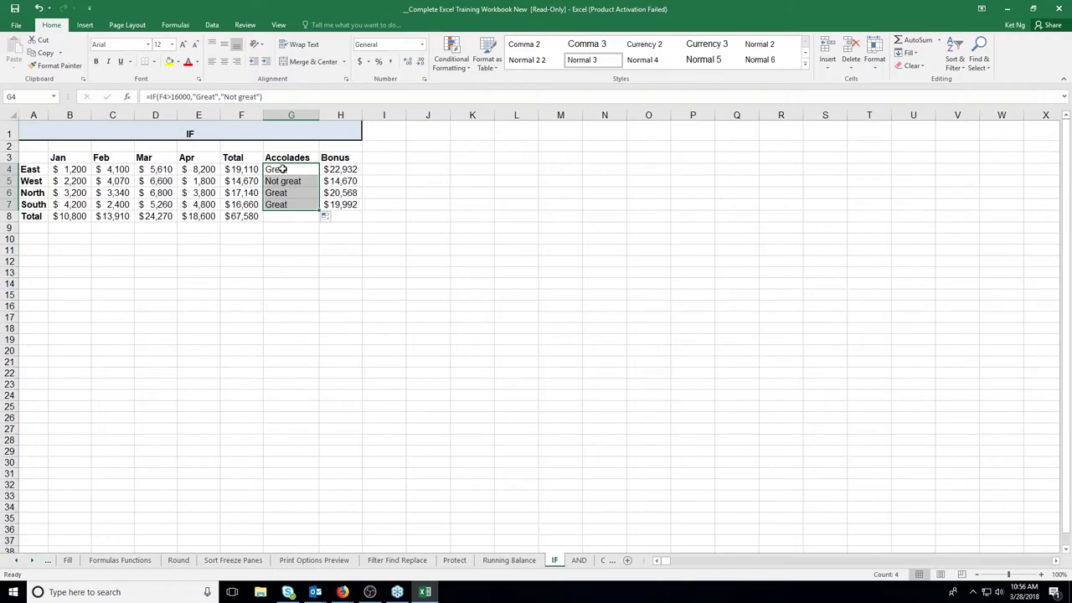
Enter the same sample first name in both F13 and G13, below the sales table.
scroll(254, 239, "down", 1)
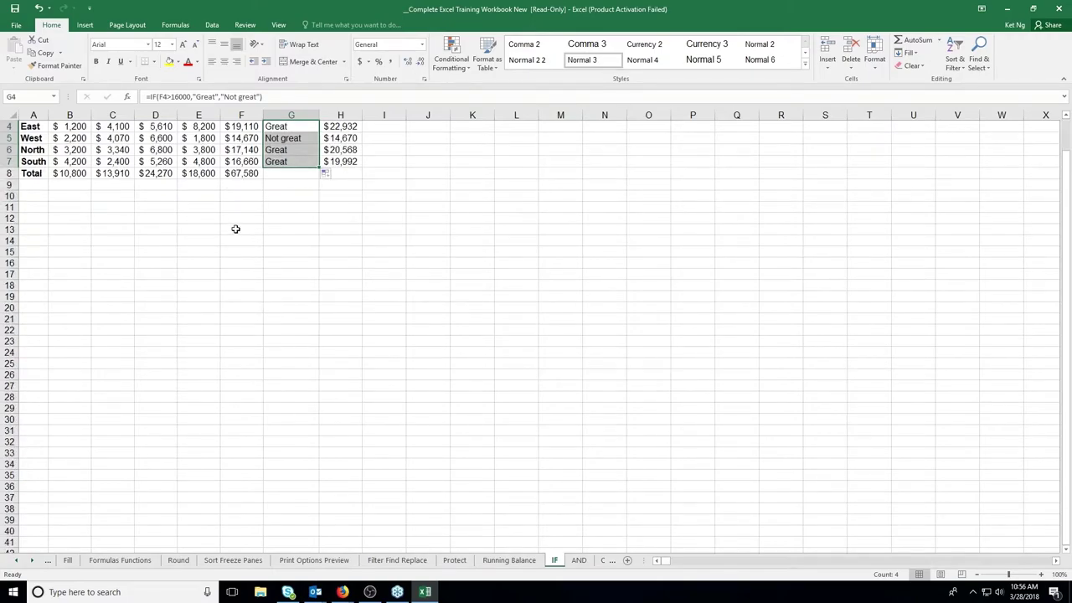
left_click(235, 228)
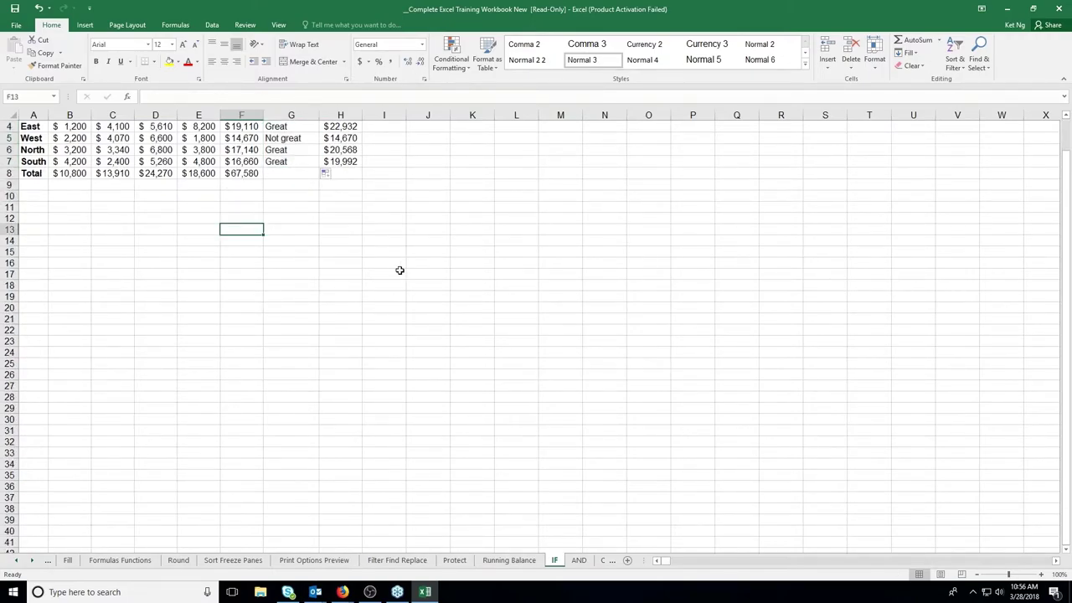
type("Sandy")
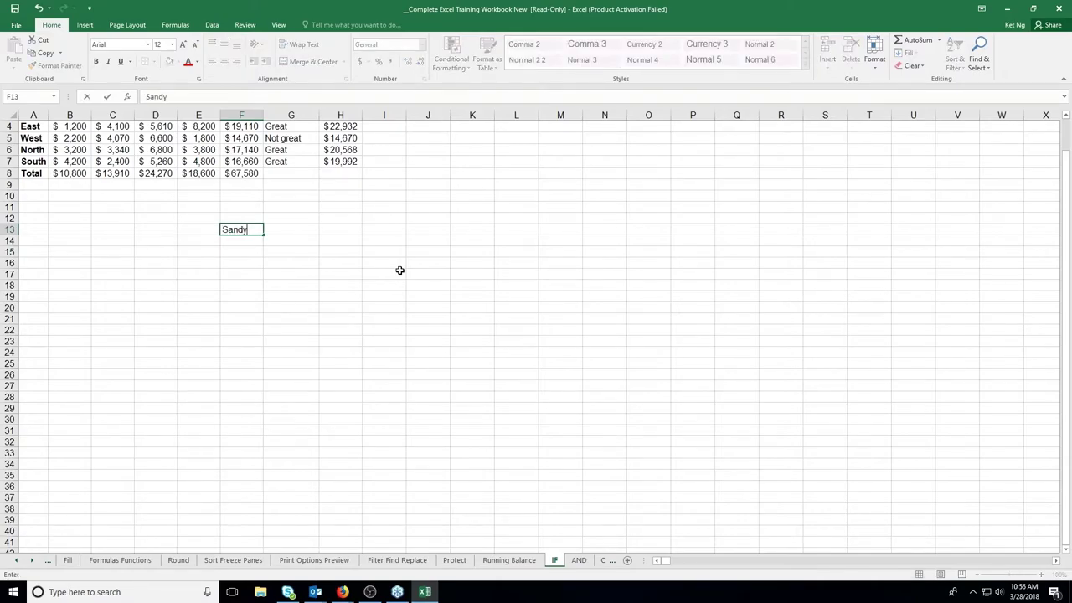
key("Tab")
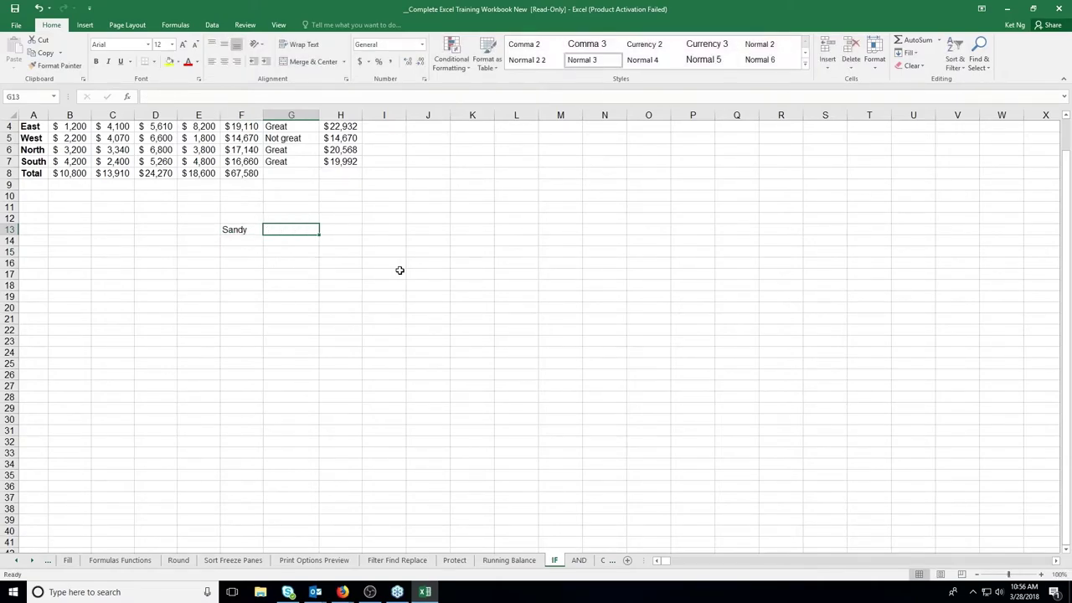
type("Sandy")
key("Return")
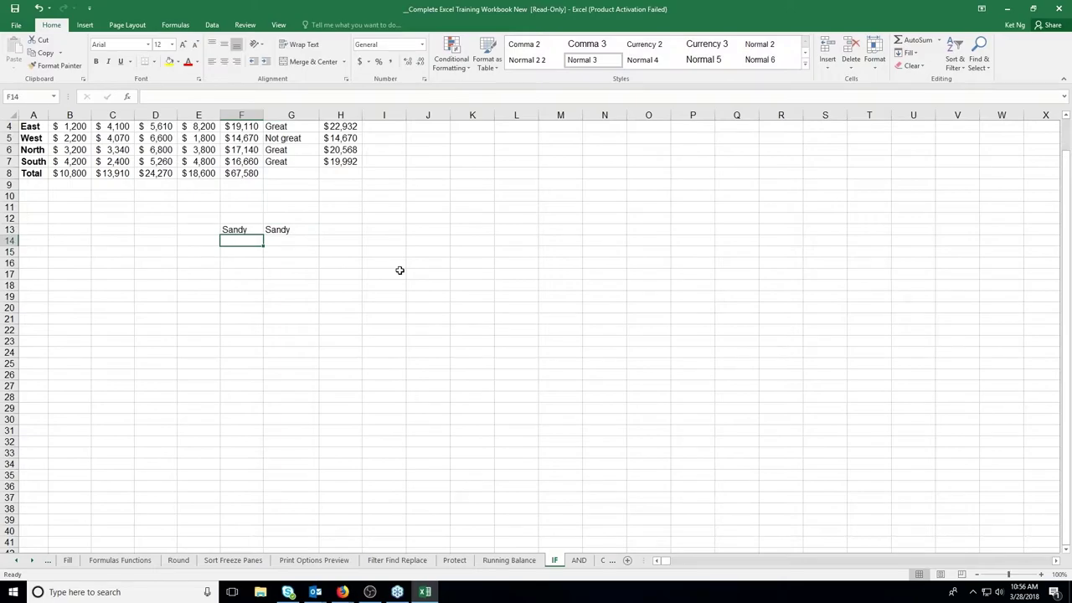
Enter two different sample first names in F14 and G14, and compare the pairs in both rows.
type("Roger")
key("Tab")
type("Sandy")
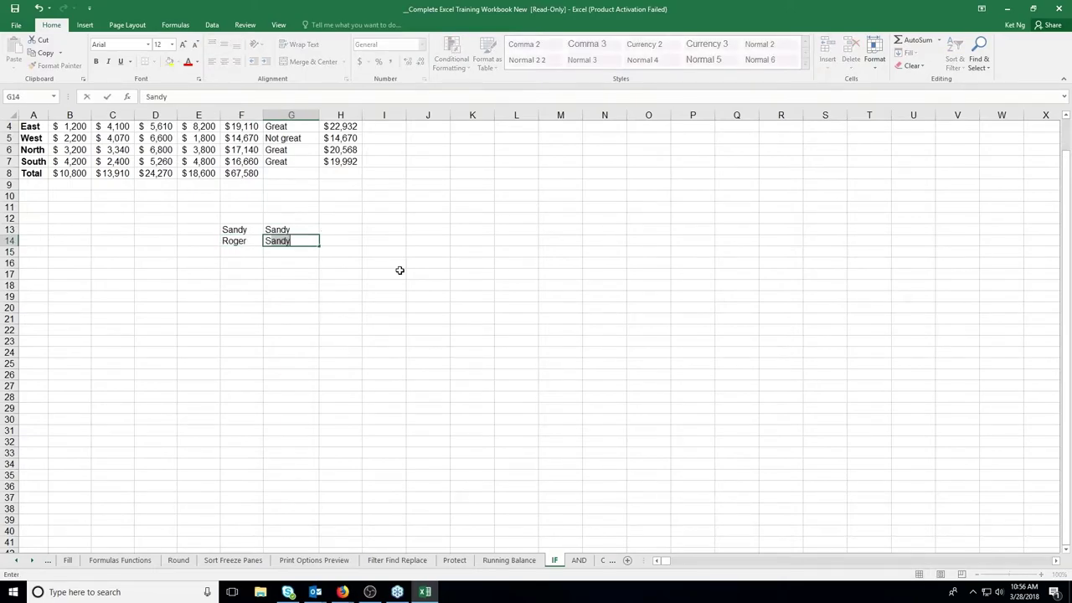
key("BackSpace")
type("\\")
key("BackSpace")
type("y")
left_click(347, 229)
left_click(235, 230)
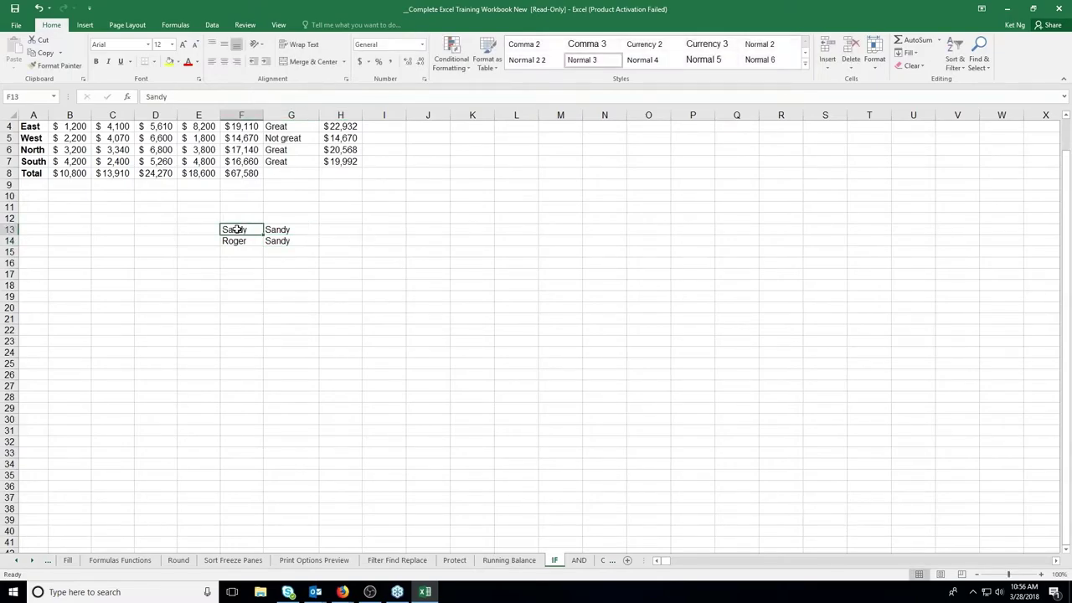
left_click(277, 229)
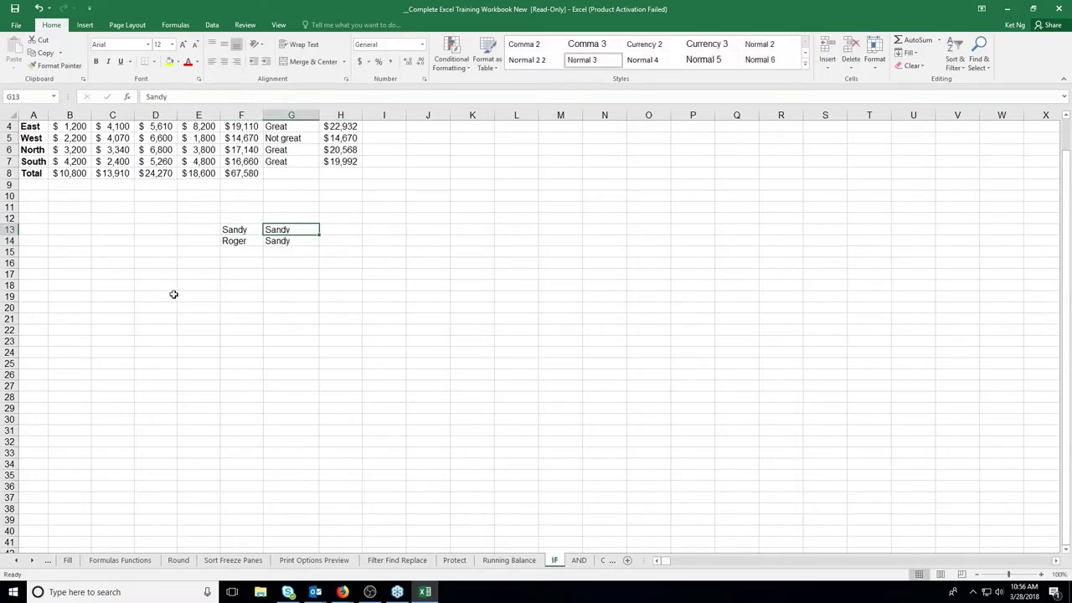
left_click(244, 241)
key("Right")
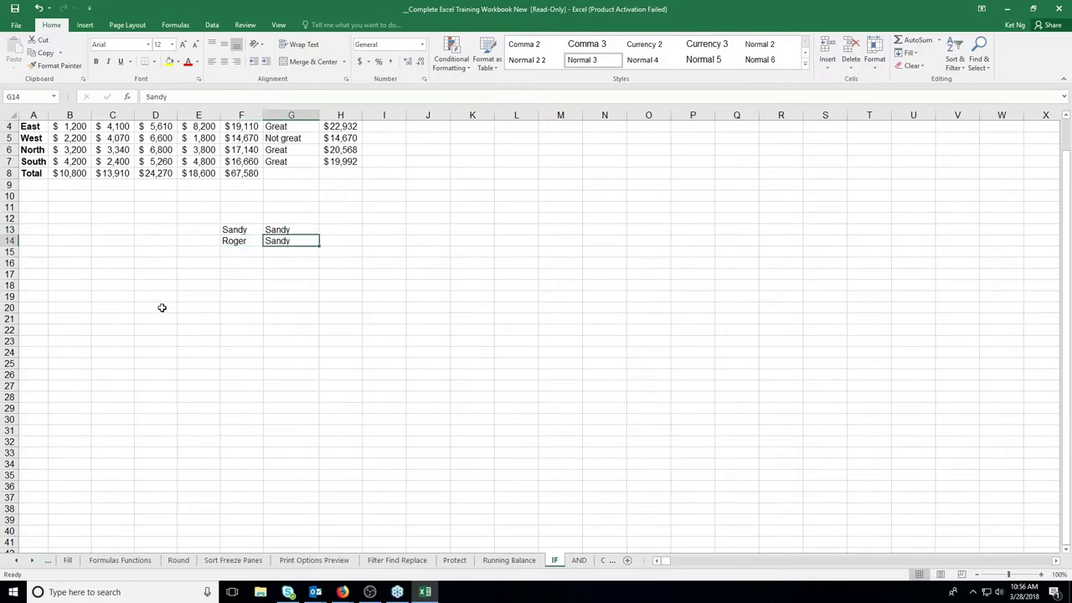
Add two more rows of sample first names in F15:G16, with two different names in row 15.
left_click(238, 253)
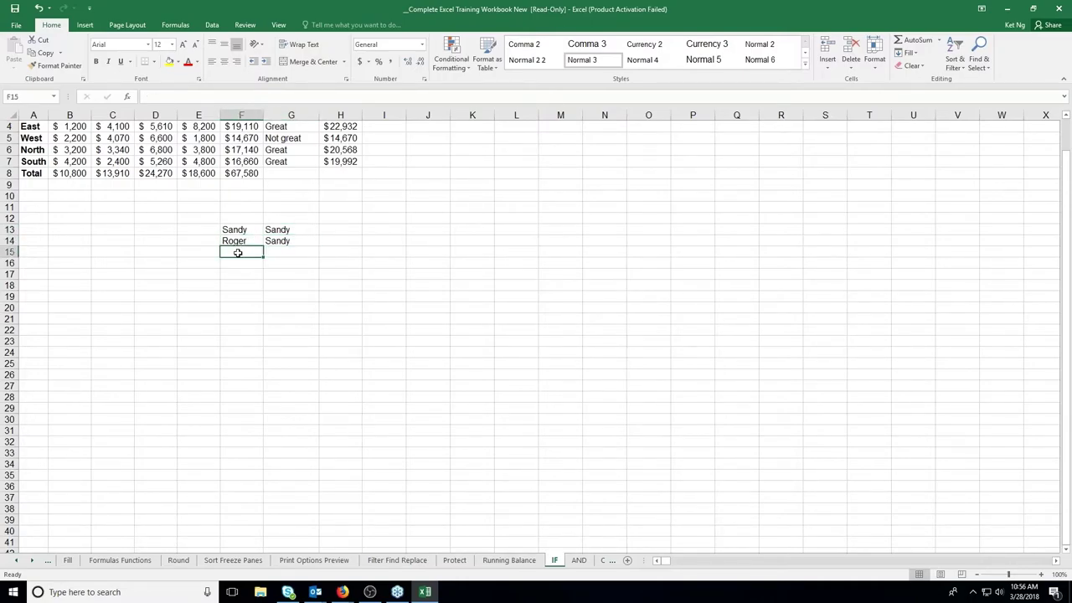
type("Tim")
key("Tab")
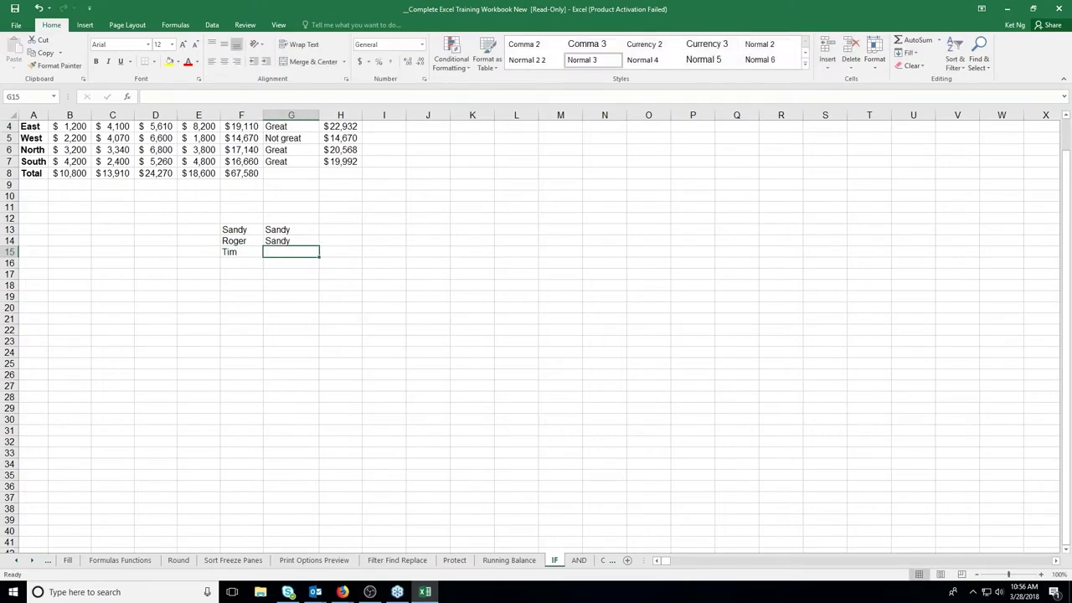
type("Joe")
key("Return")
type("Tim")
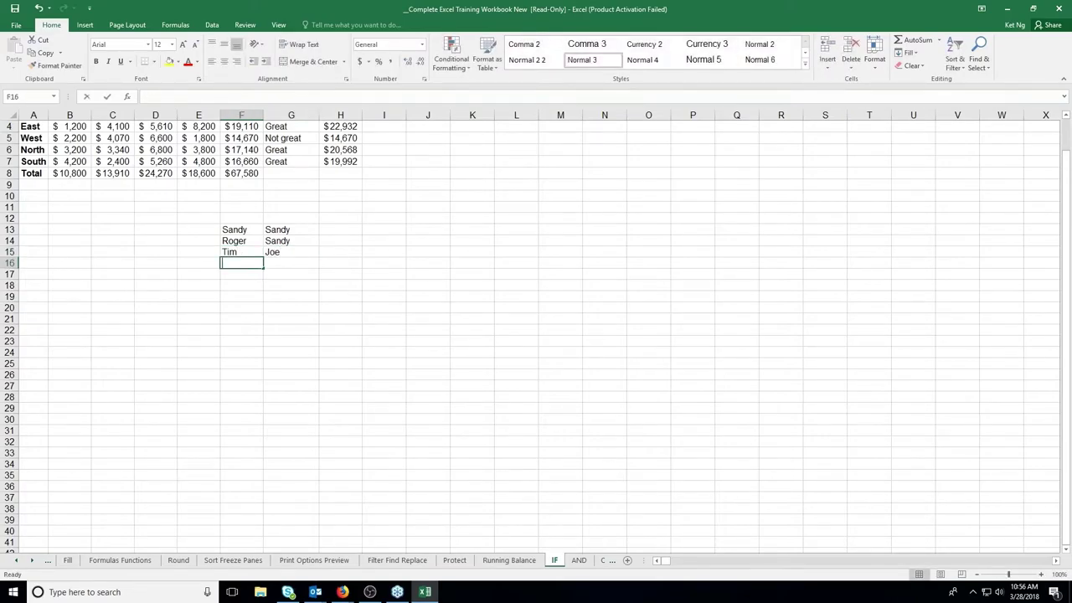
key("Tab")
type("Time")
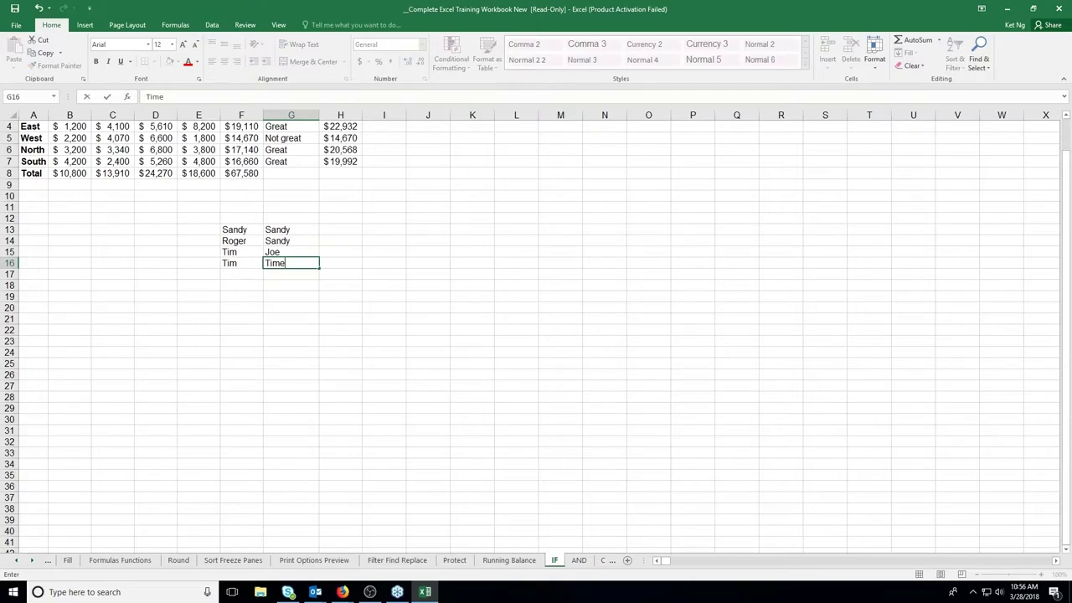
key("Return")
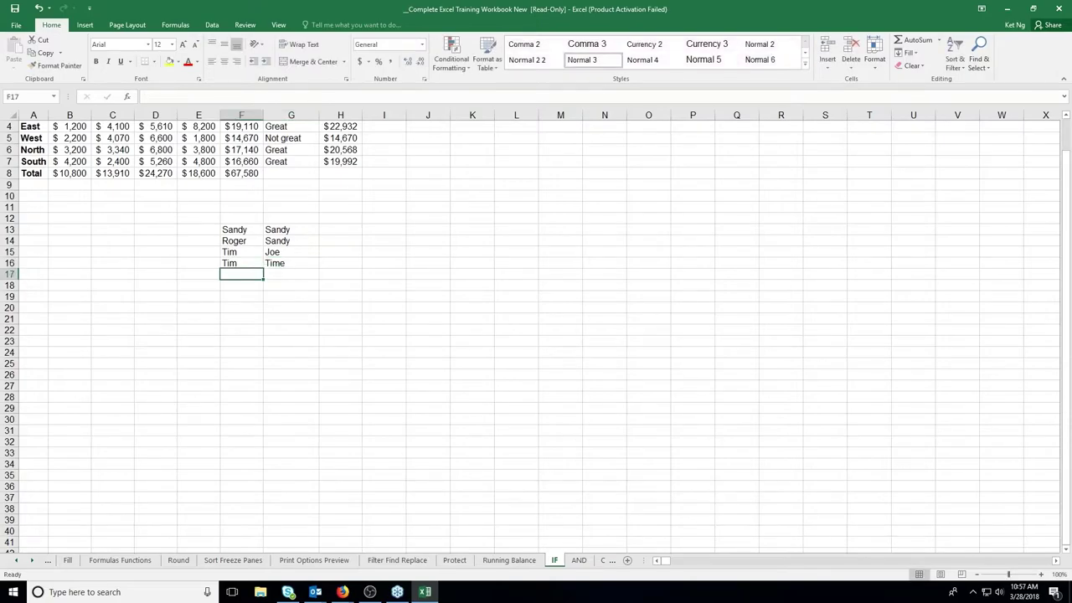
Correct the misspelled first name in G16 so that it matches the one in F16.
double_click(285, 262)
type("\\")
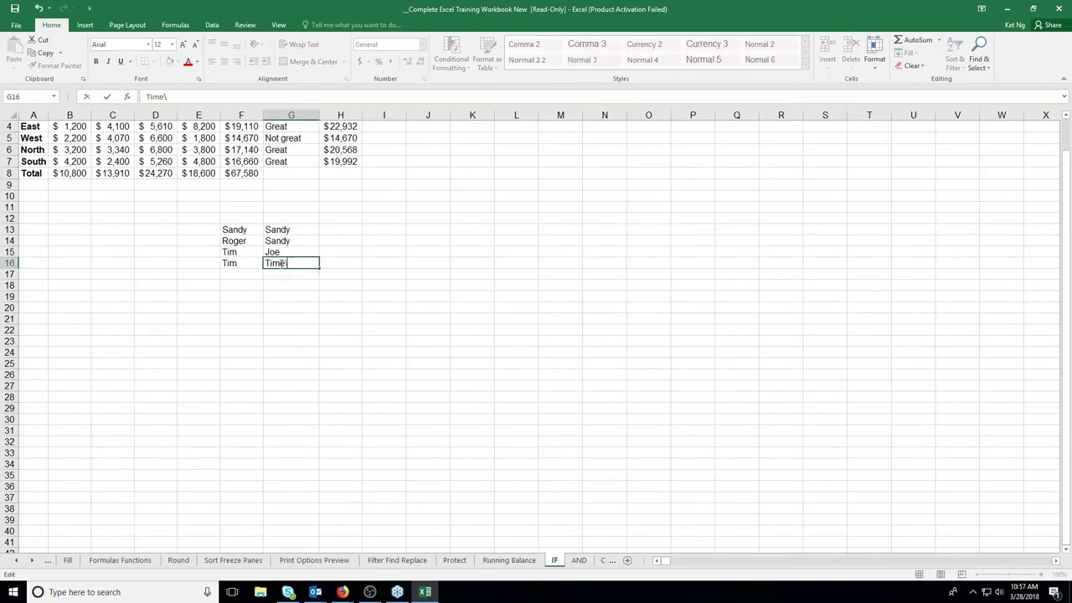
key("Return")
left_click(298, 262)
double_click(298, 262)
key("BackSpace")
key("BackSpace")
Enter =IF(F13=G13,"","Do Not Match") in H13 and fill it down through H16.
left_click(337, 232)
type("=if")
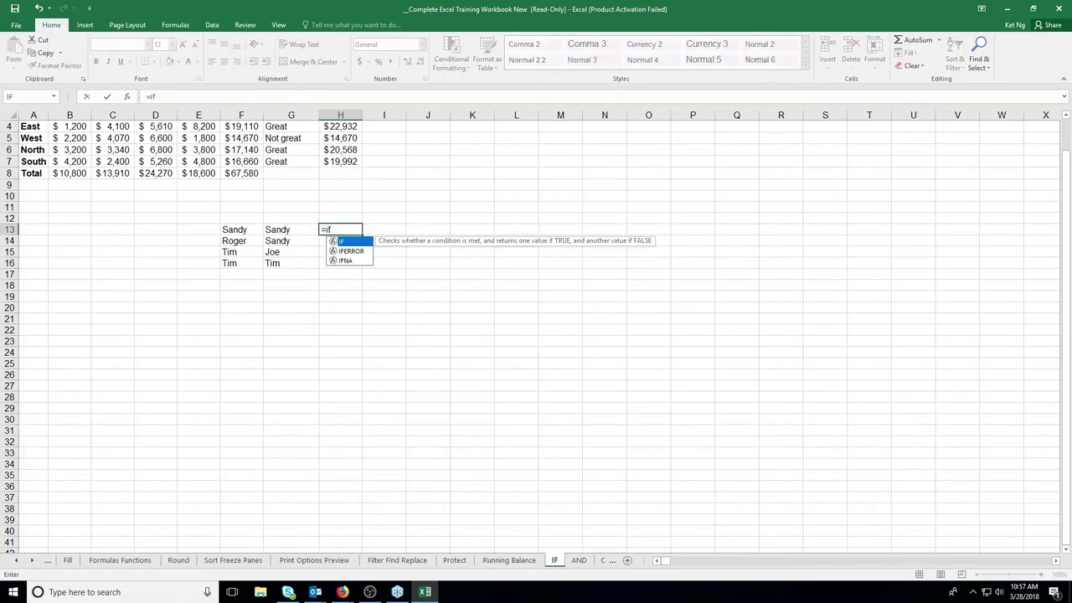
type("(")
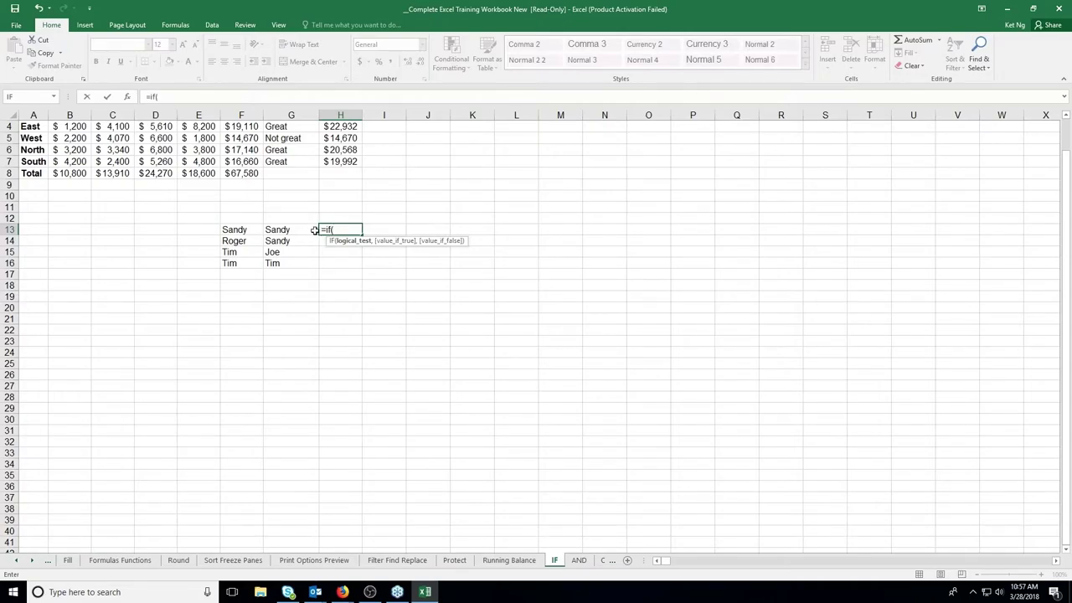
left_click(247, 231)
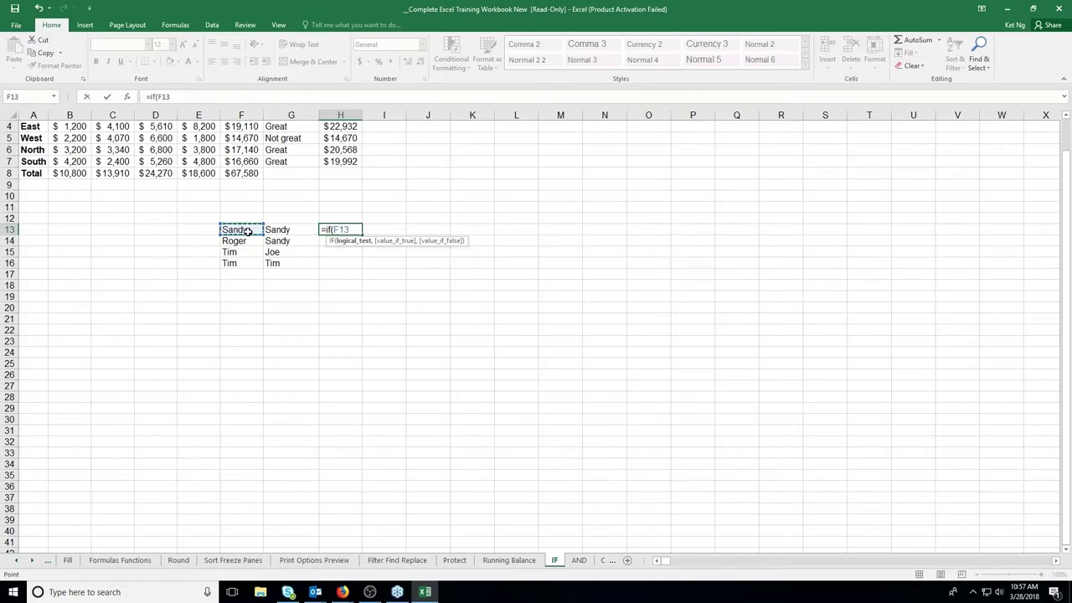
type("=")
left_click(279, 228)
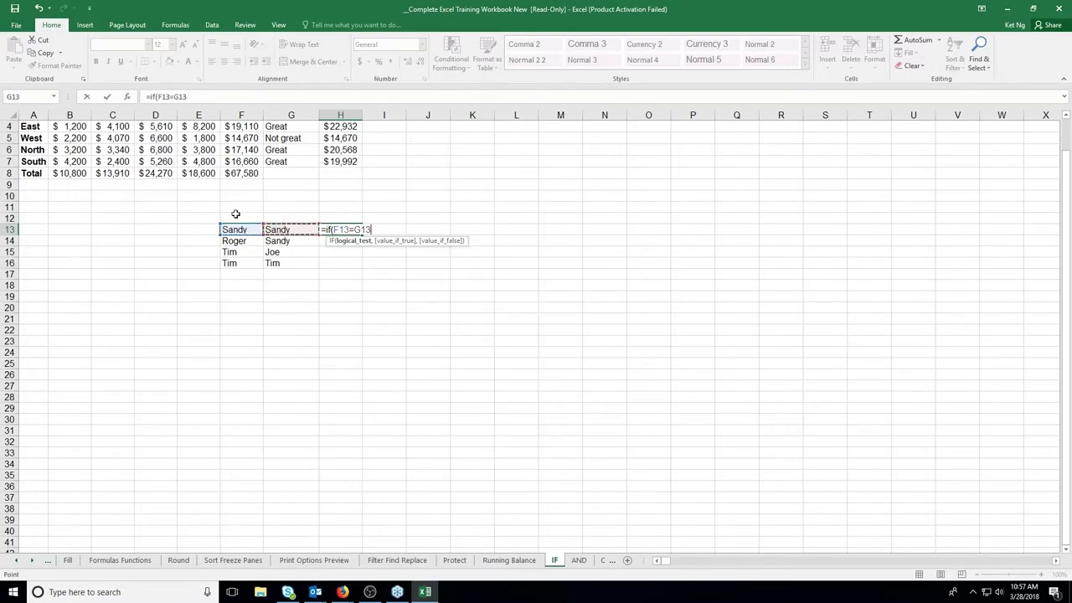
type(",")
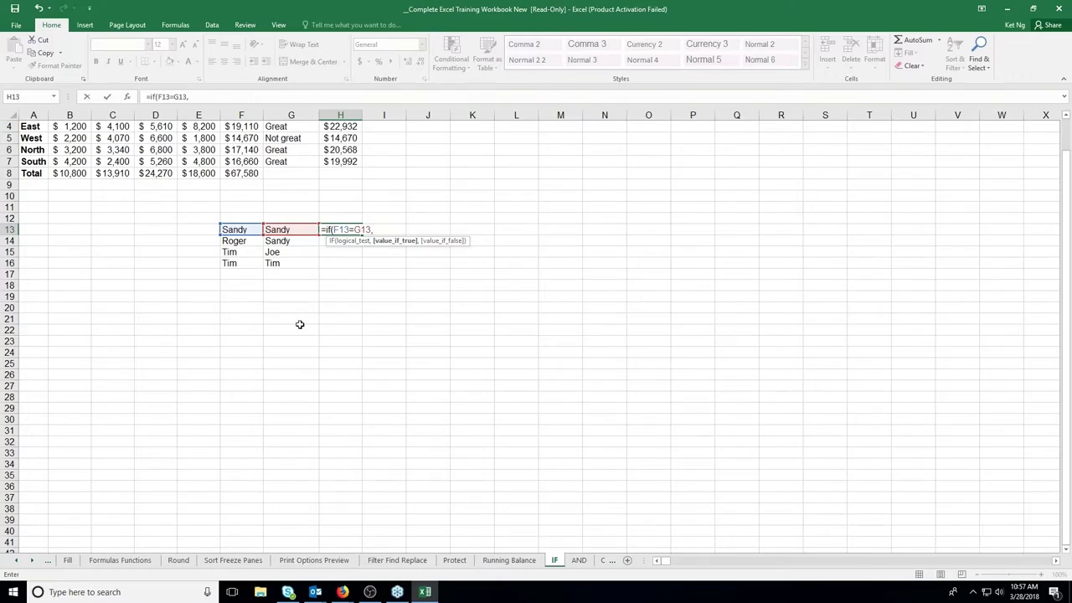
type("\"\"")
type(",\"Do Not Mat")
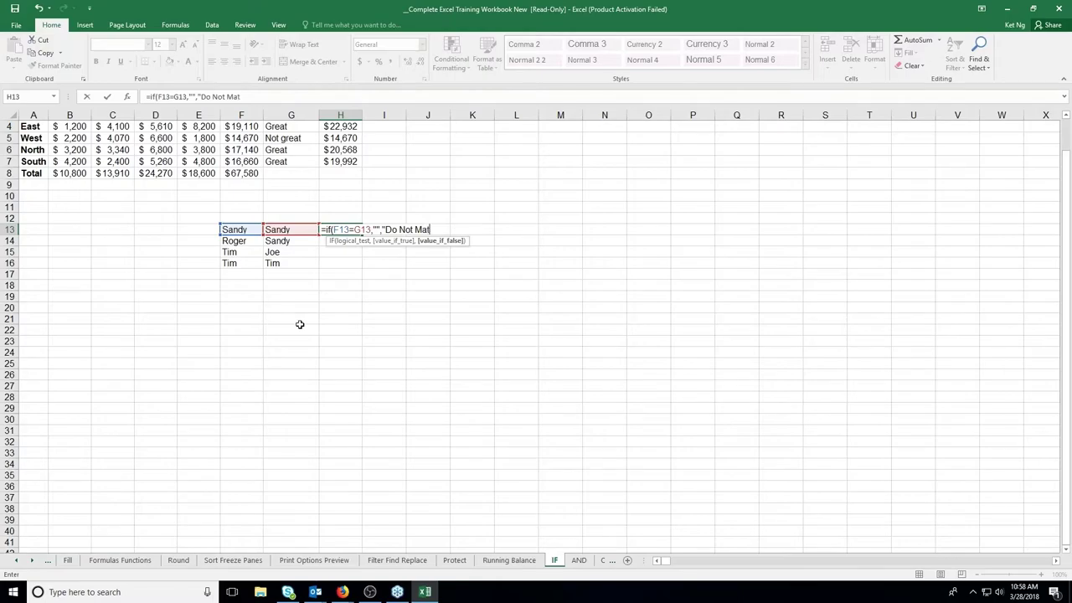
type("ch\")")
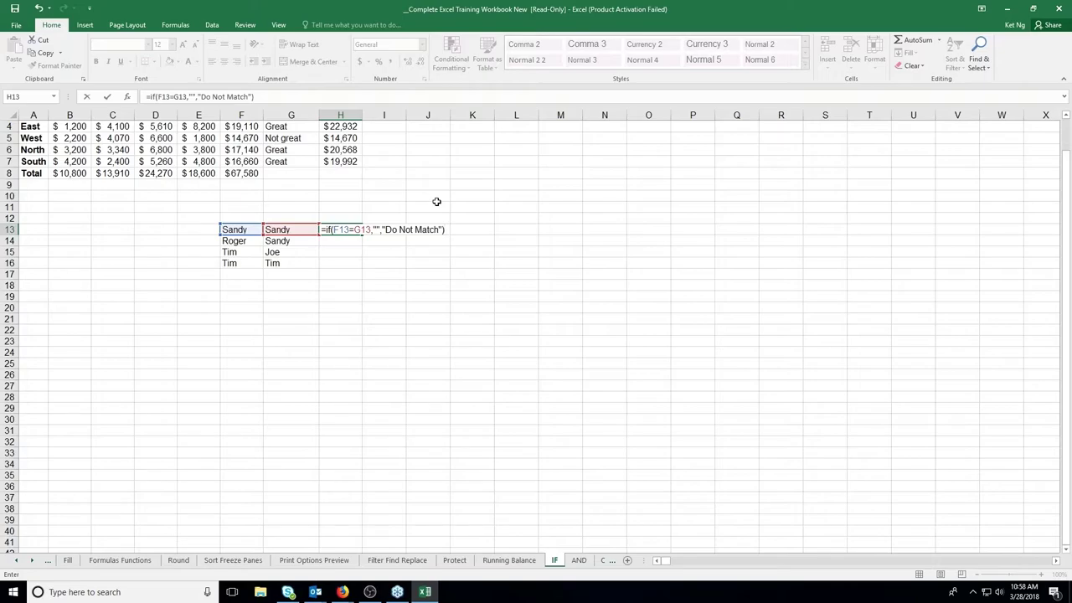
key("ctrl+Return")
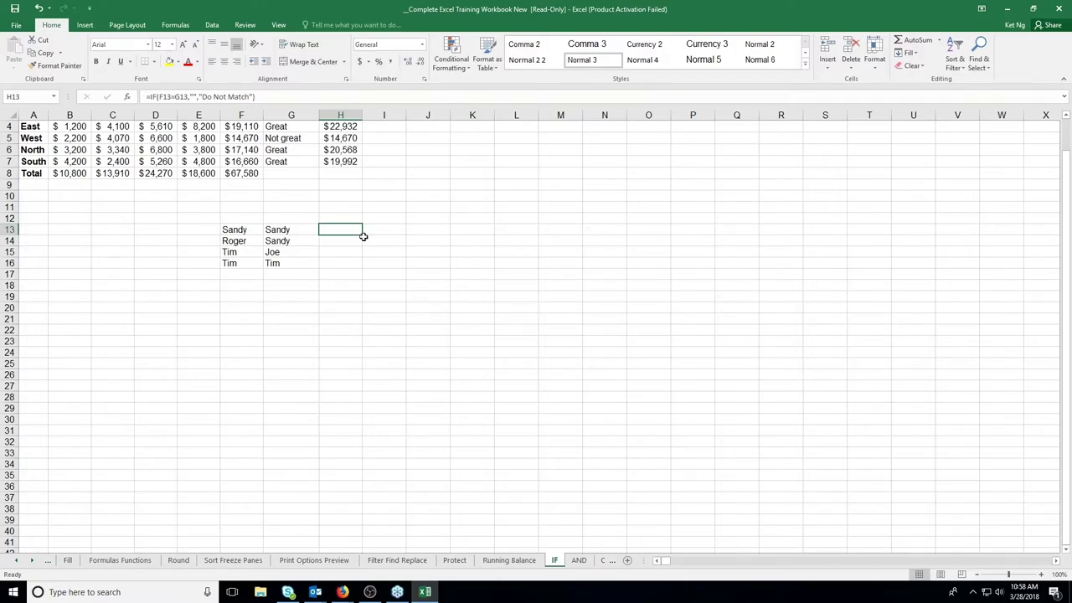
left_click_drag(362, 237, 366, 274)
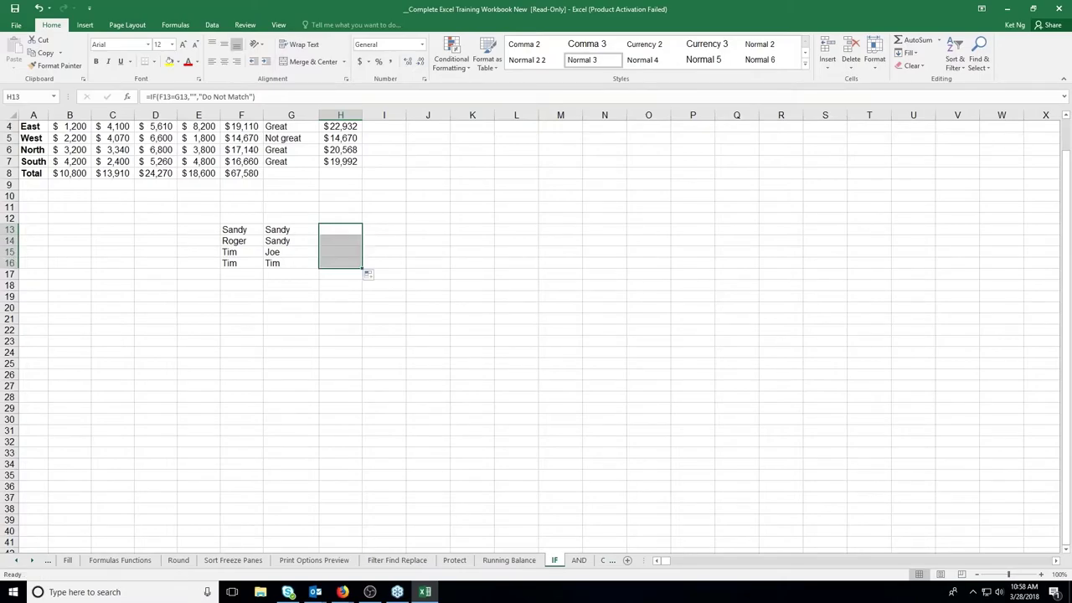
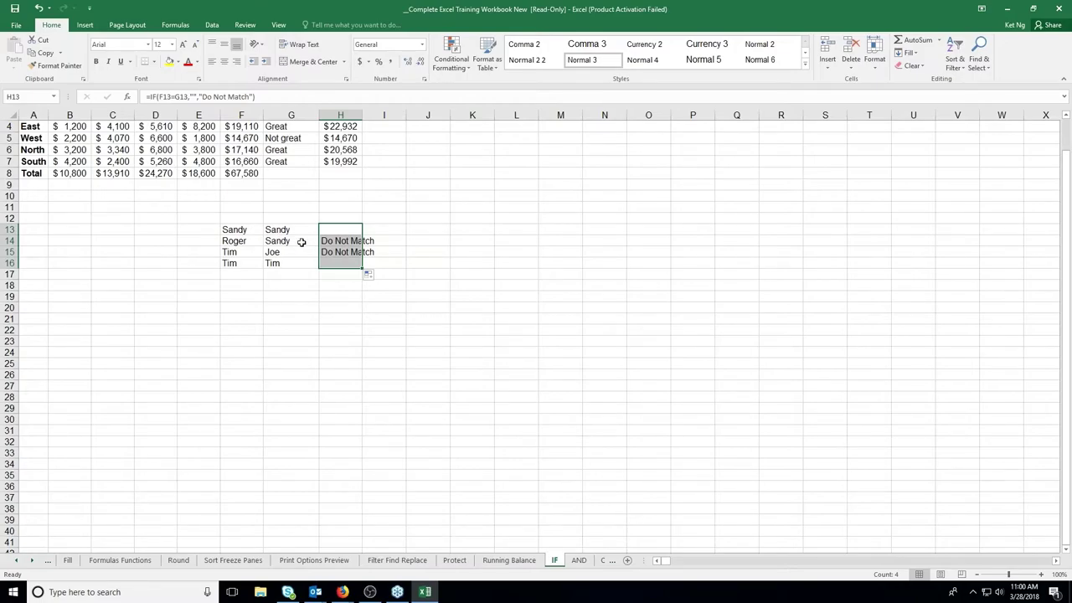
Examine the formula behind East's Bonus in H4.
left_click(343, 124)
scroll(558, 248, "up", 1)
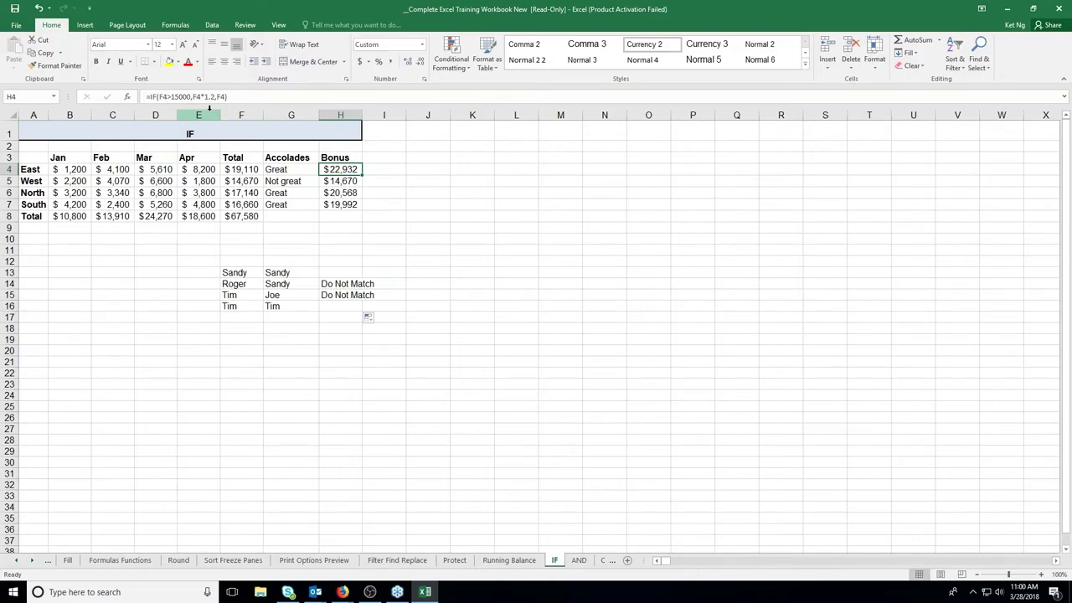
Compare the IF formulas behind East's Bonus in H4 and East's Accolades in G4.
double_click(340, 170)
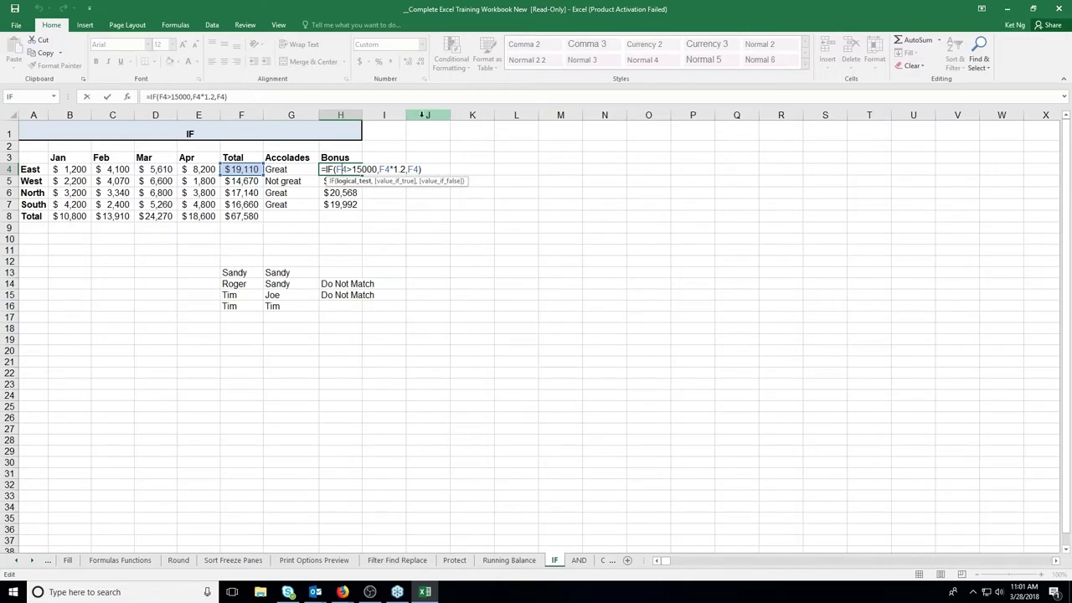
key("Return")
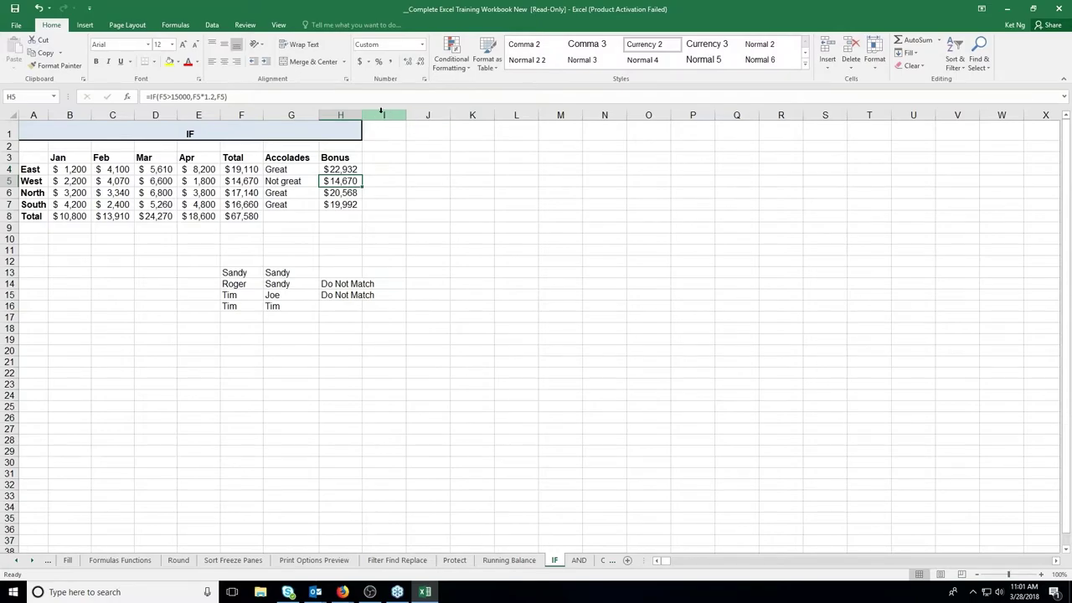
left_click(349, 171)
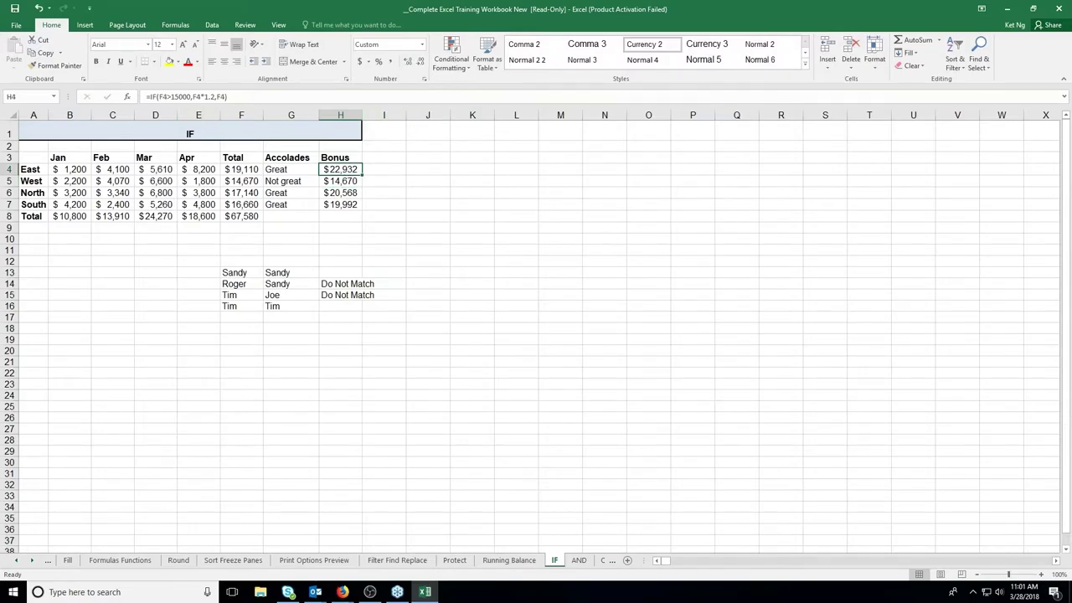
left_click(291, 169)
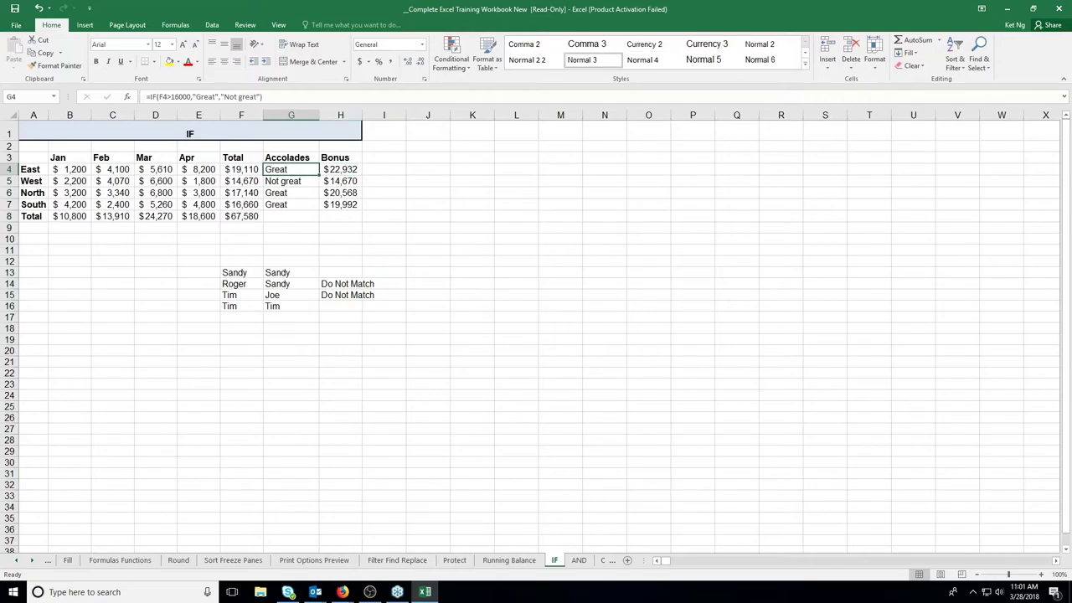
left_click(356, 169)
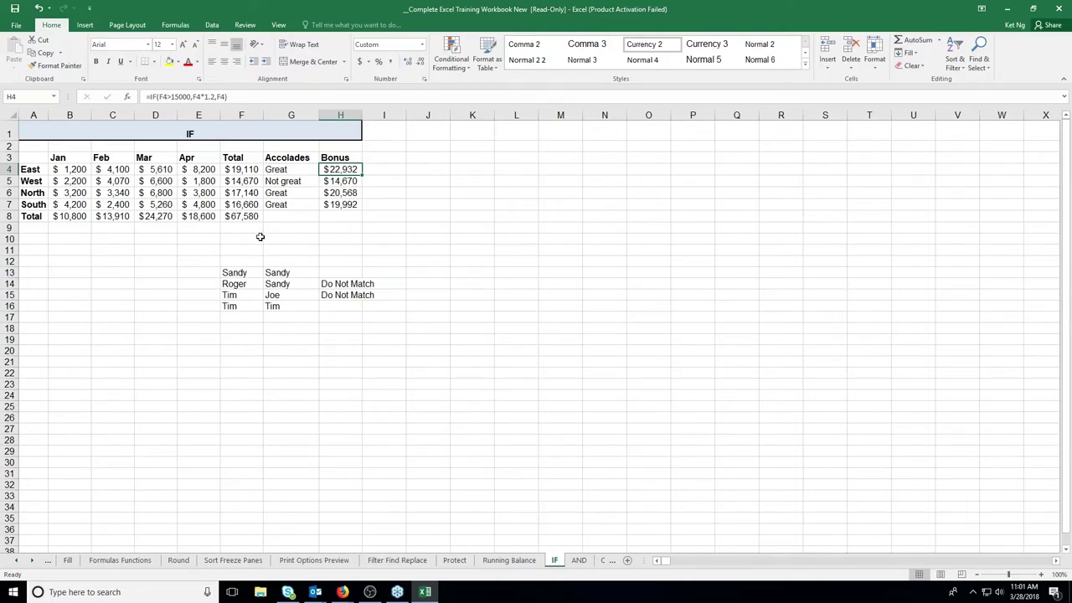
Wrap the F4>16000 test of East's Accolades formula in G4 in an AND function.
left_click(276, 172)
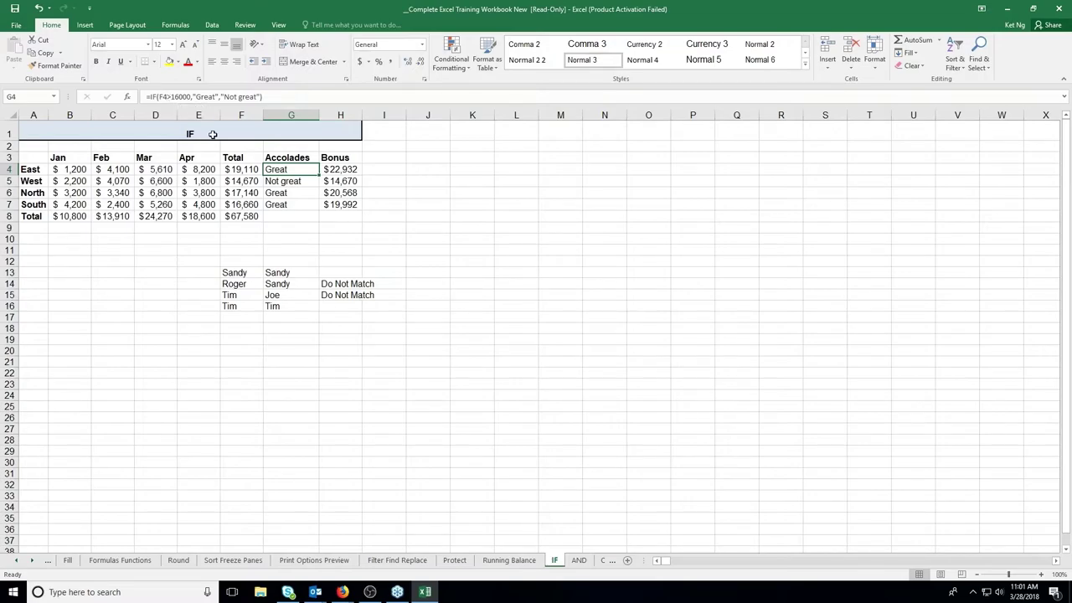
left_click(162, 97)
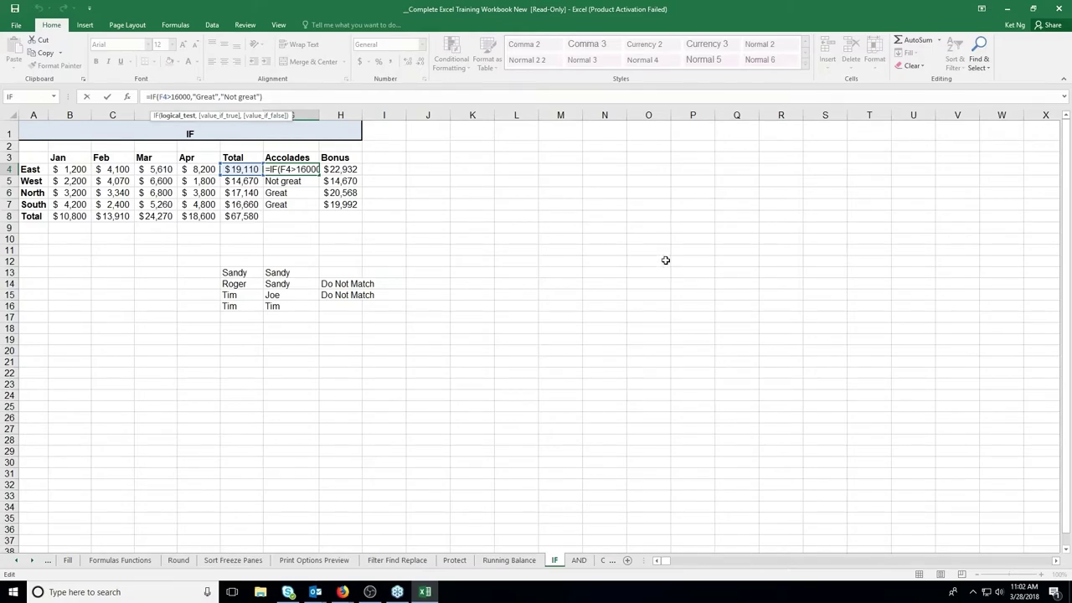
type("And")
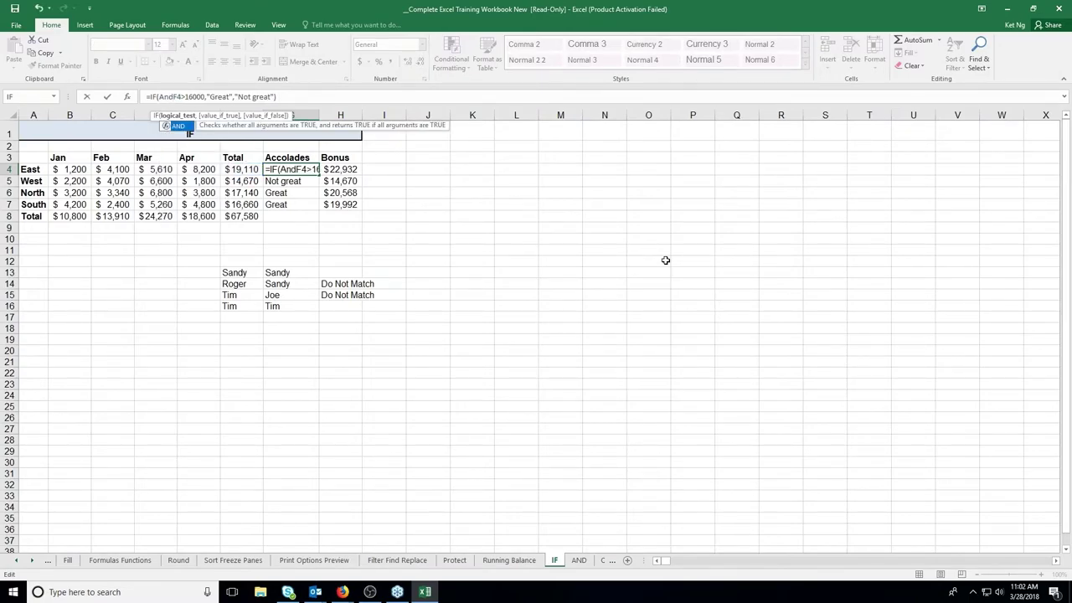
type("(")
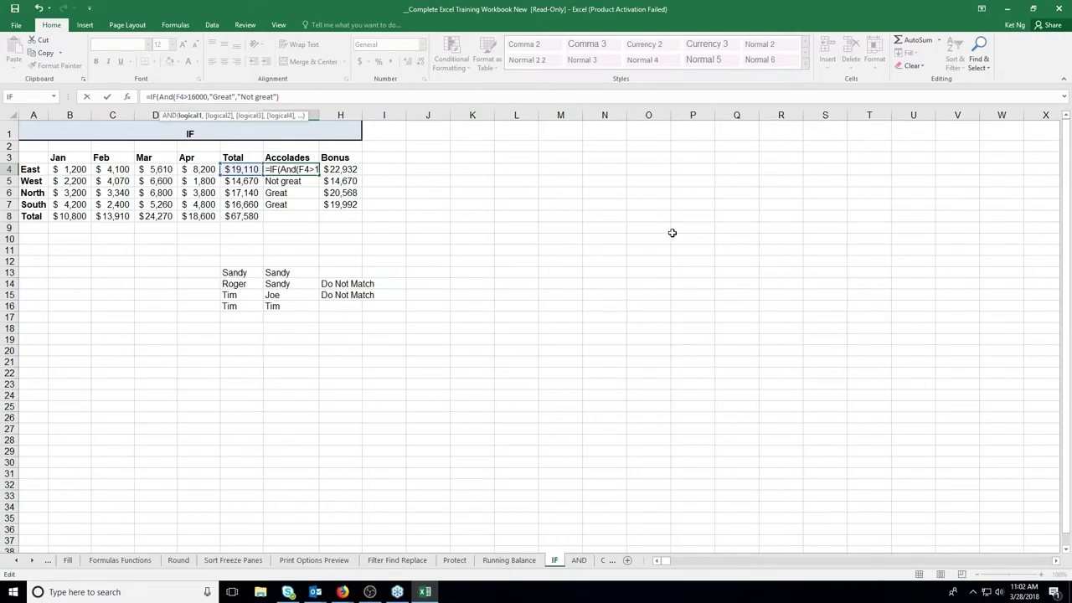
left_click(210, 96)
type(")")
type(")")
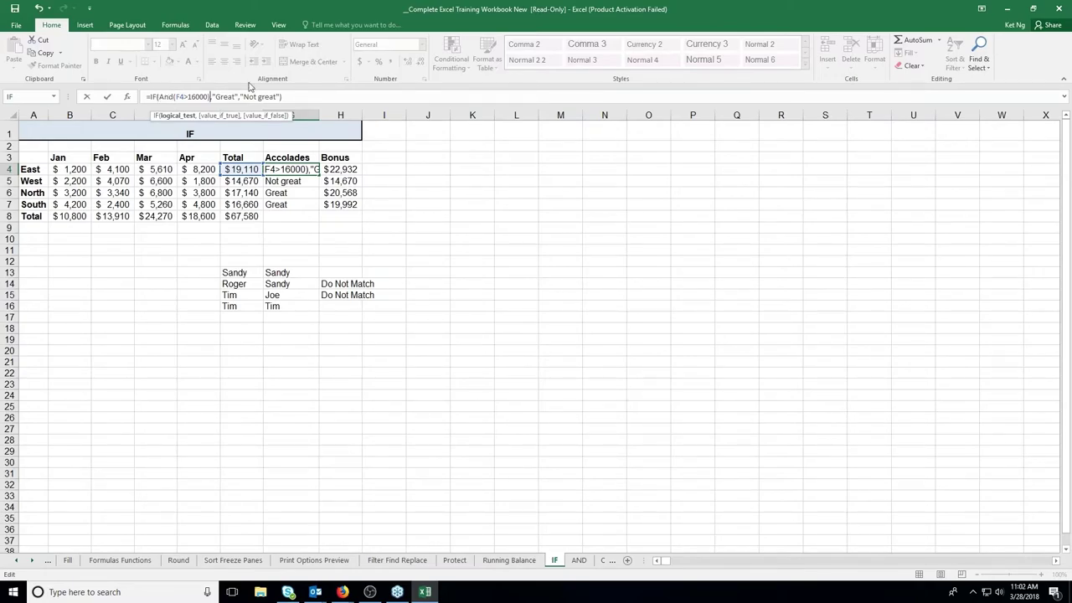
Add E4>5000 as the second AND condition in G4 and fill the formula down through G7.
left_click(208, 98)
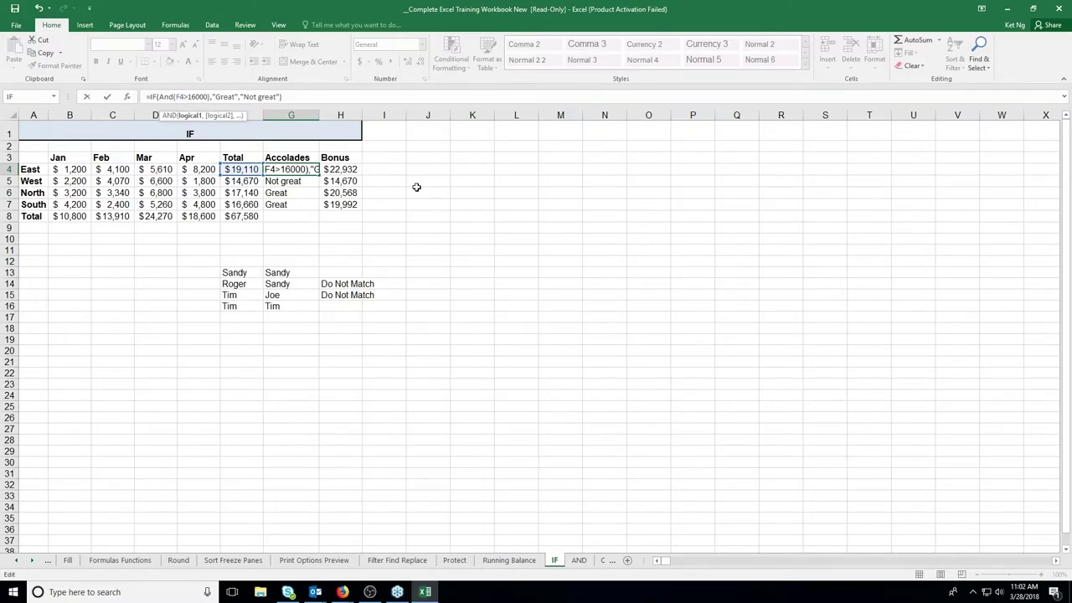
type(",")
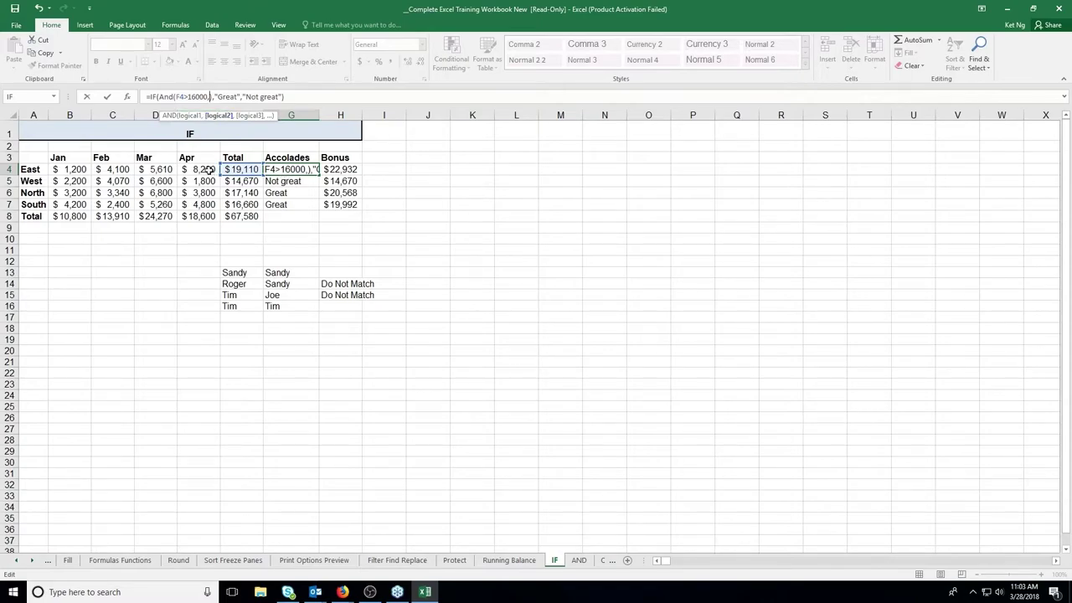
left_click(201, 170)
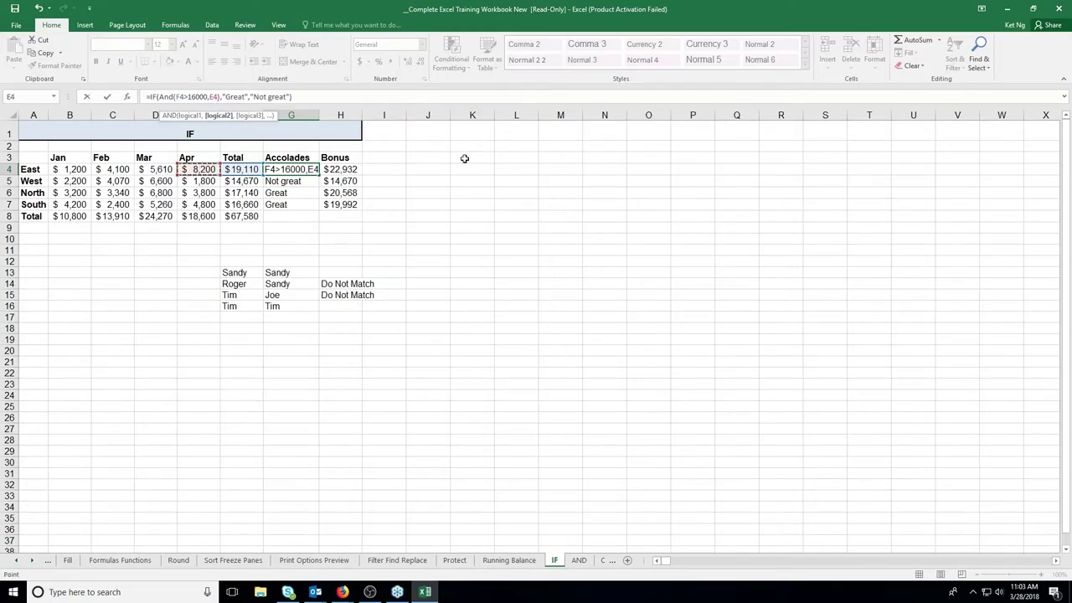
type(">")
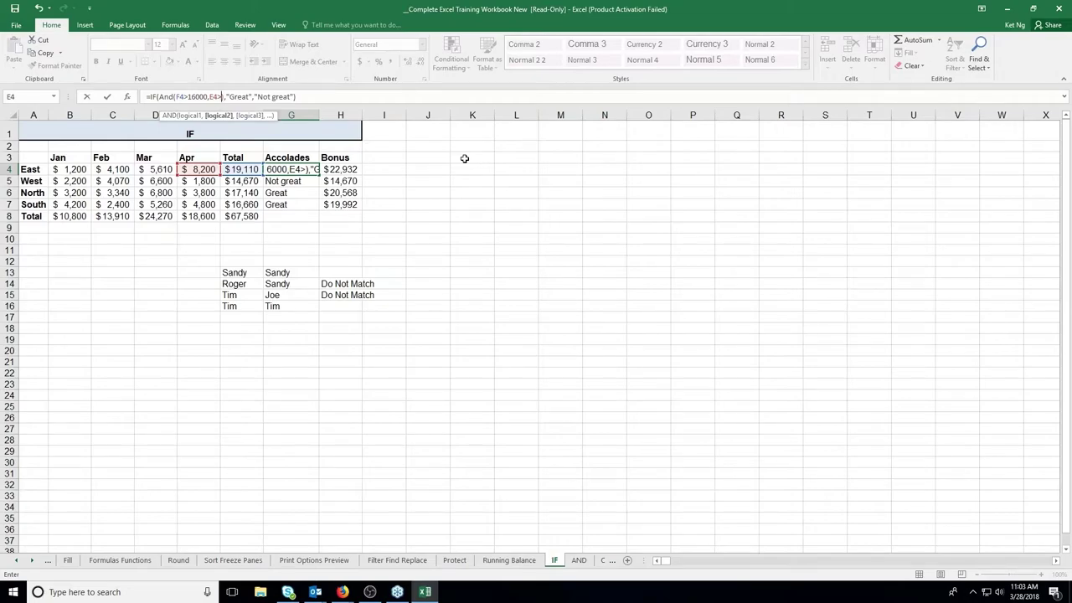
type("500")
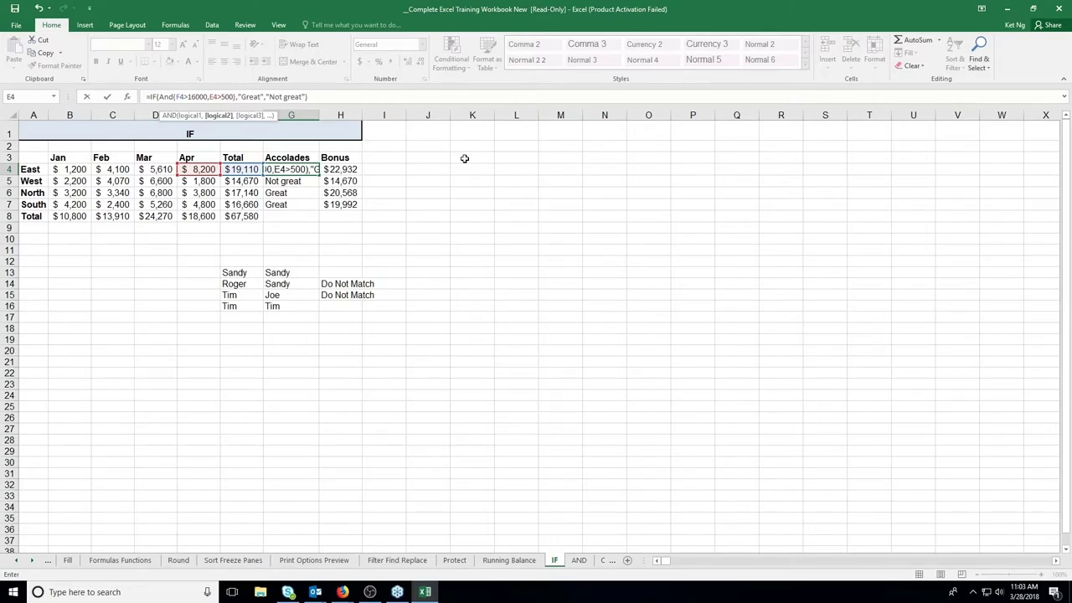
type("0")
key("Return")
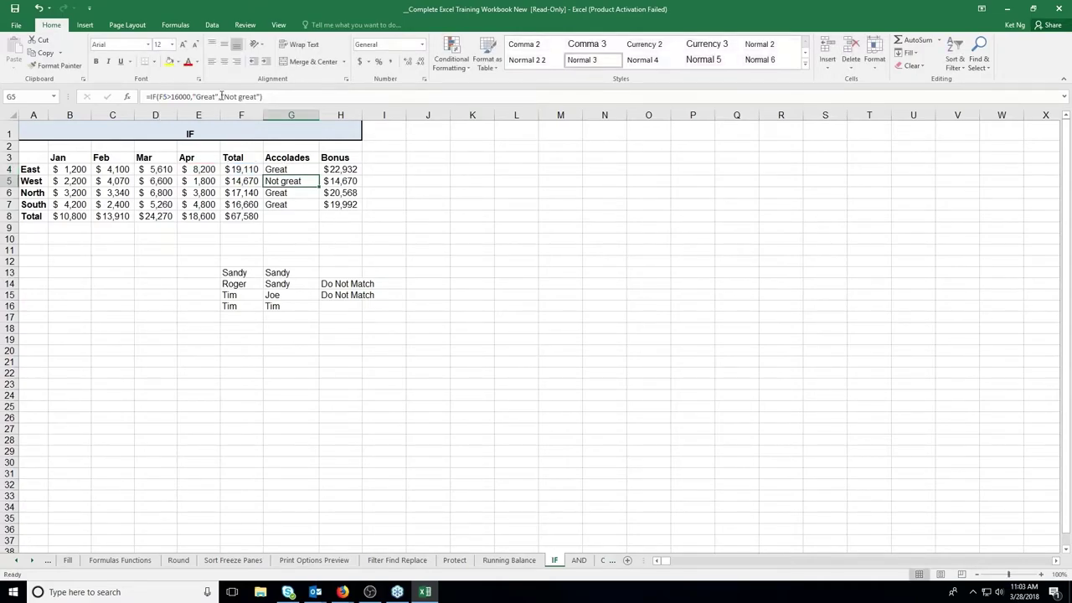
left_click(296, 168)
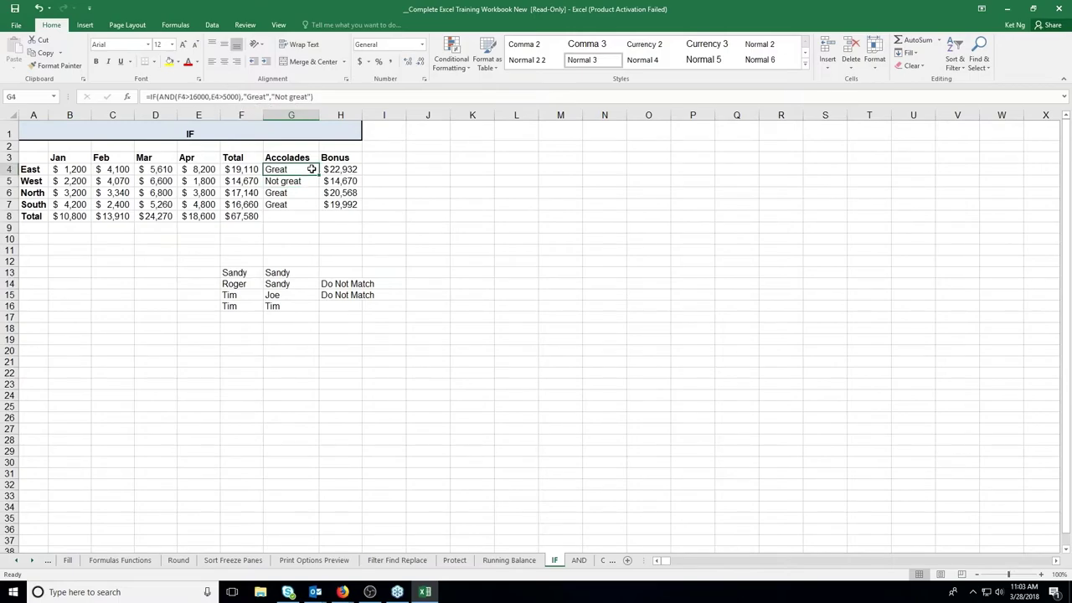
left_click_drag(319, 174, 315, 209)
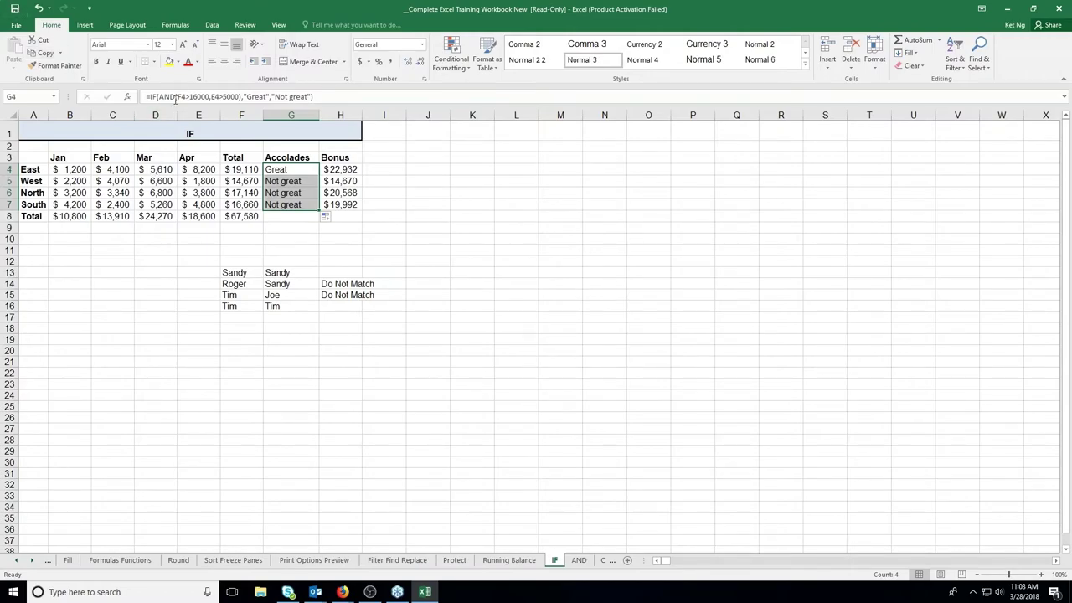
Replace AND with OR in East's Accolades formula in G4.
left_click_drag(175, 98, 159, 97)
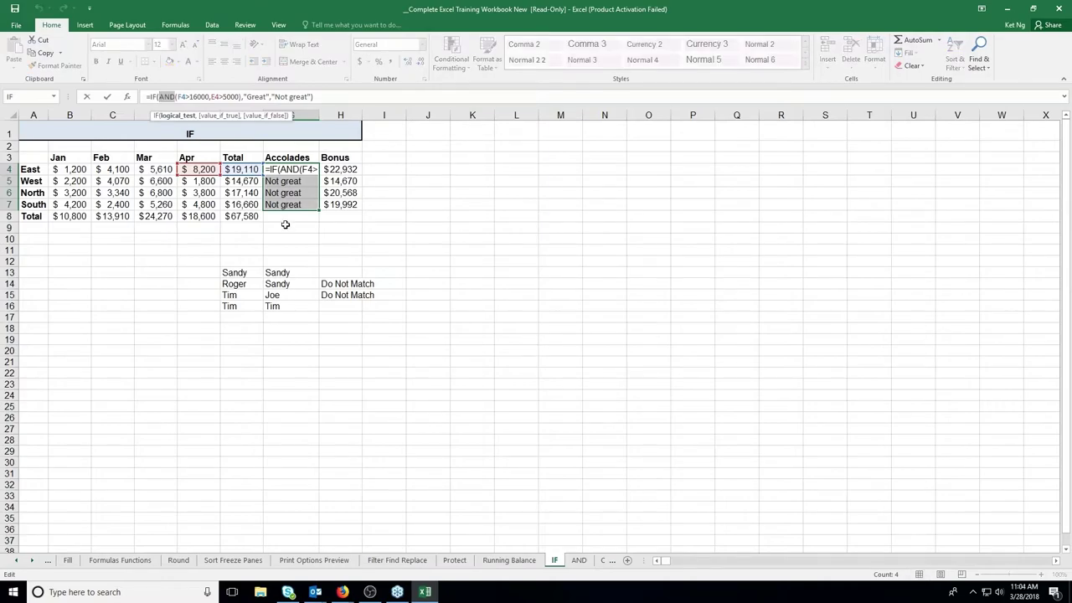
type("or")
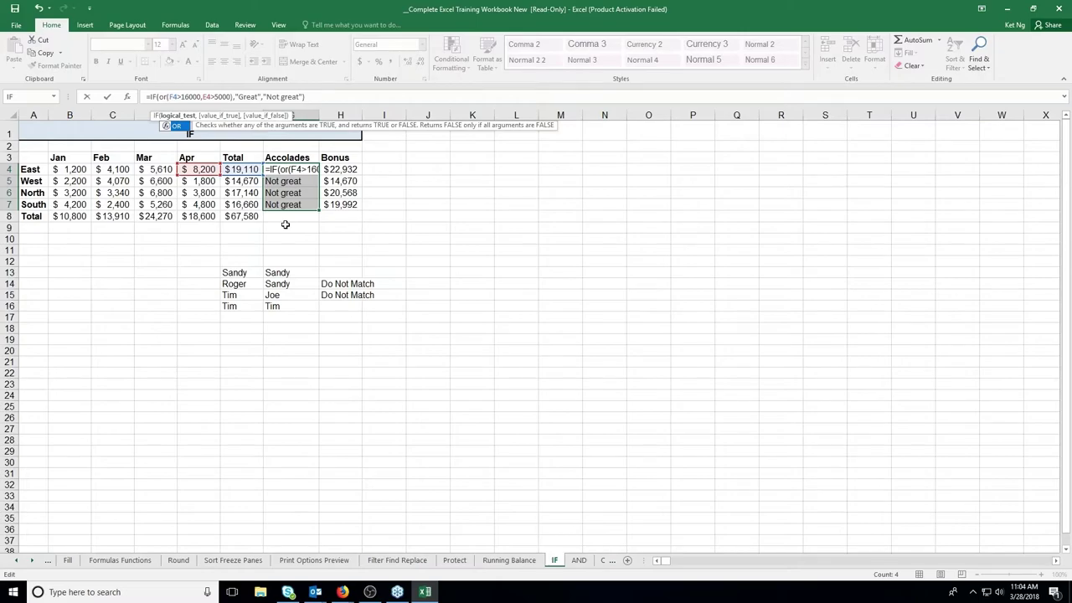
key("Return")
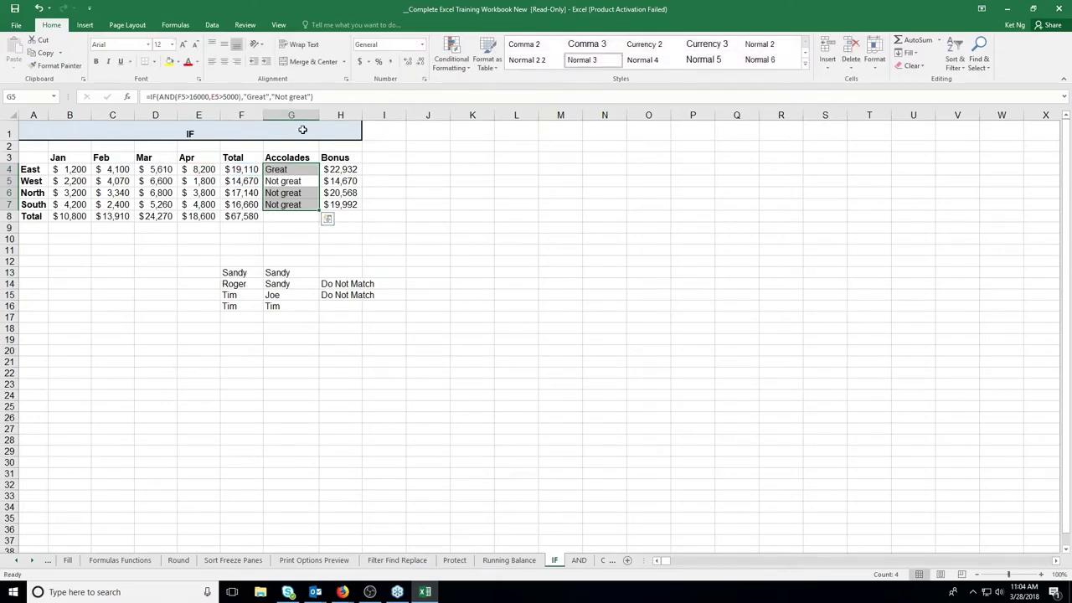
left_click(170, 97)
double_click(166, 96)
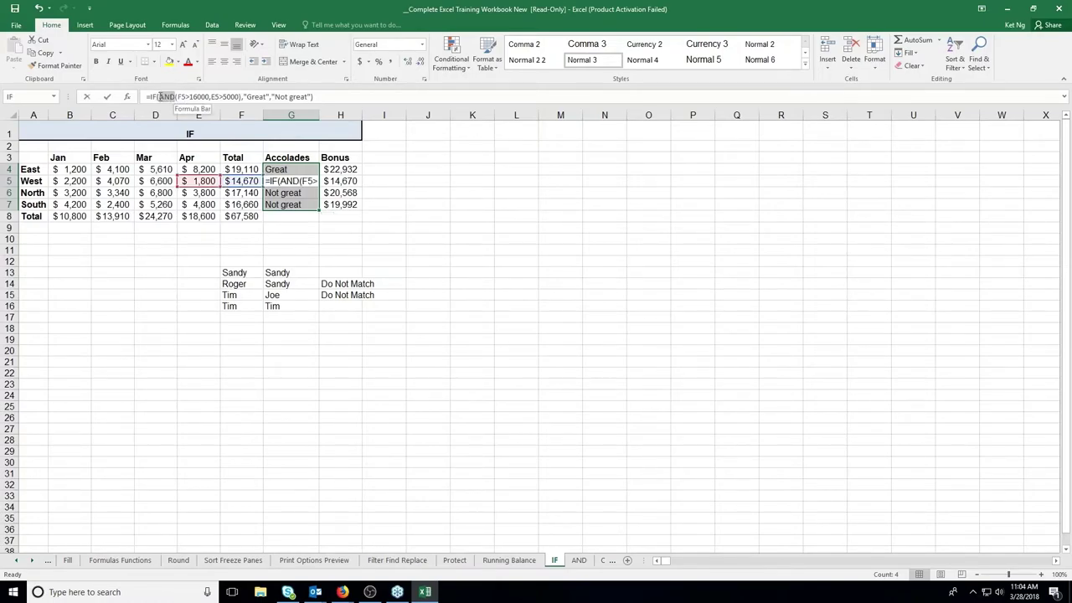
left_click(290, 168)
key("Escape")
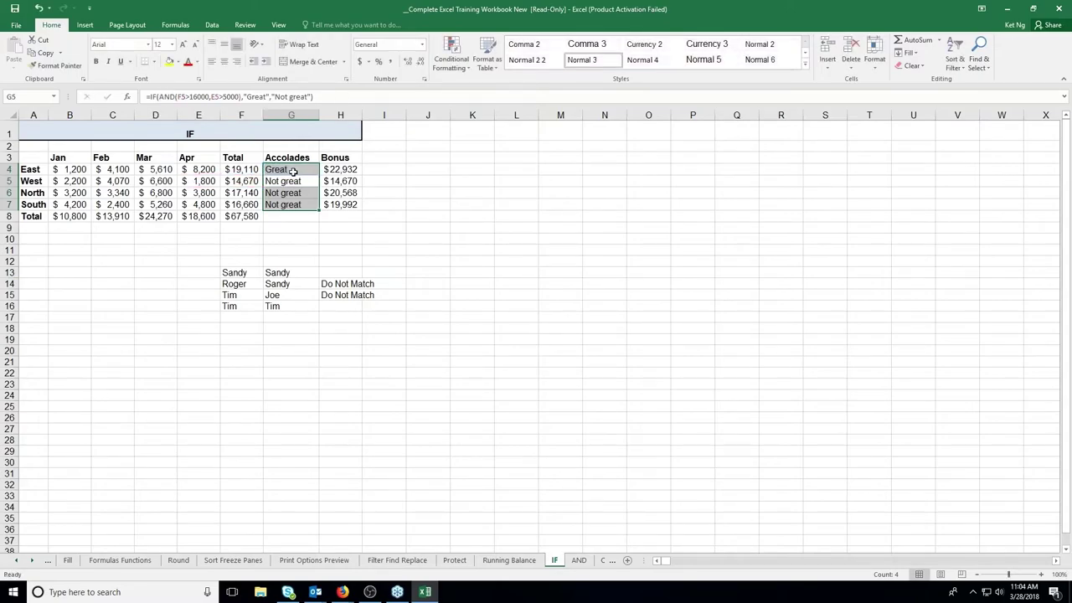
Fill the OR formula from G4 down through G7 and check East's Total and Apr cells against its conditions.
left_click(292, 169)
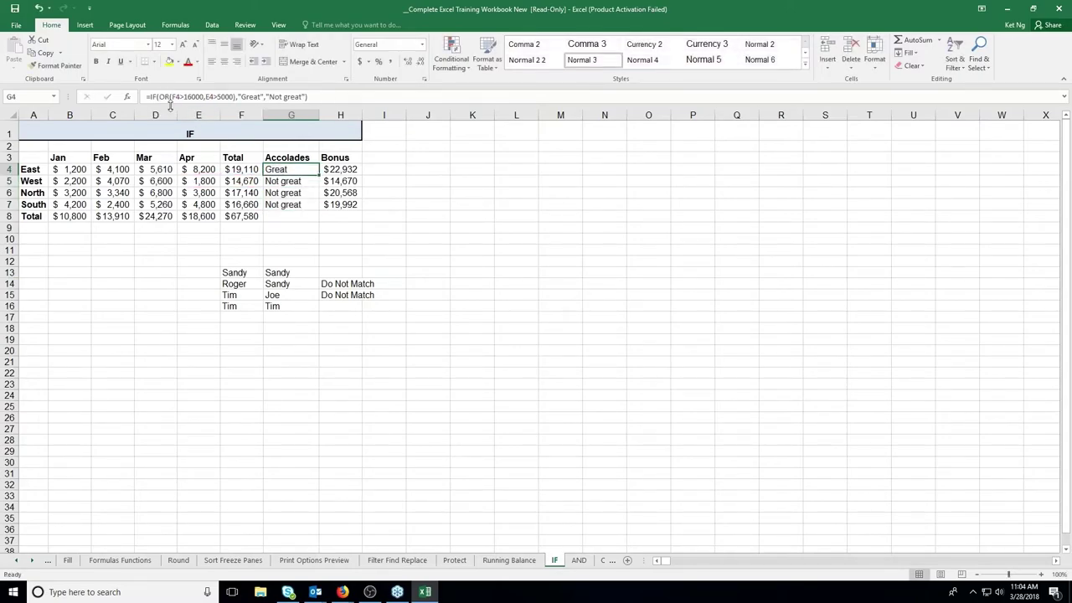
double_click(319, 175)
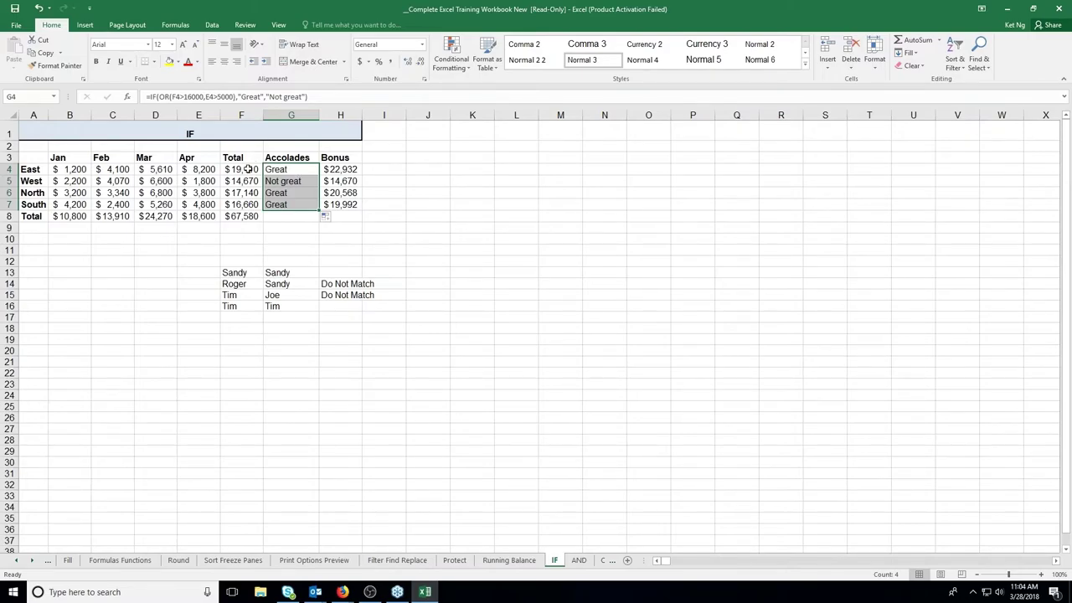
left_click(248, 169)
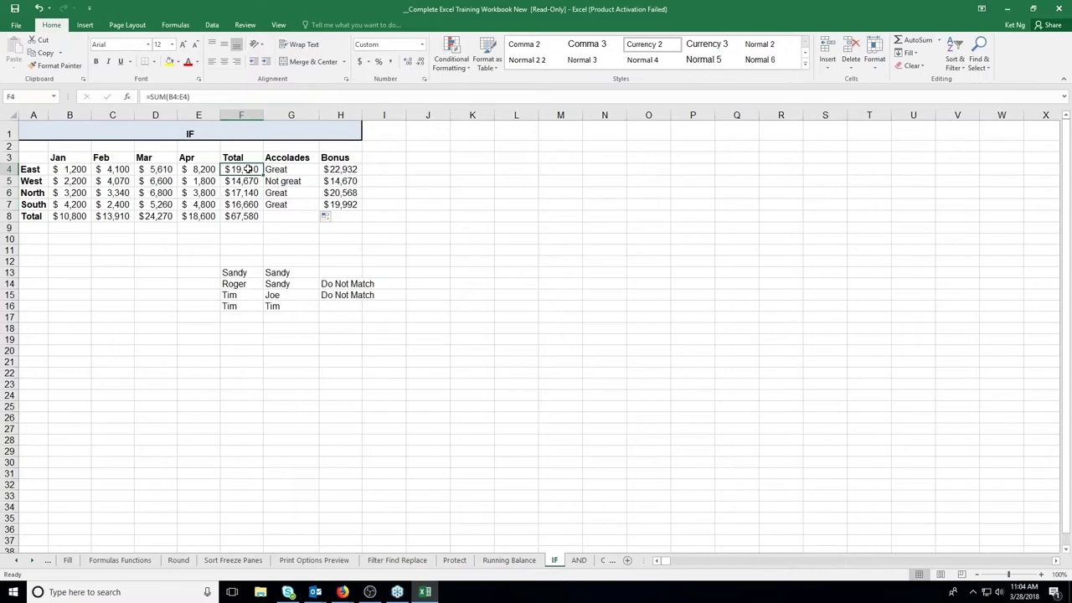
left_click(195, 169)
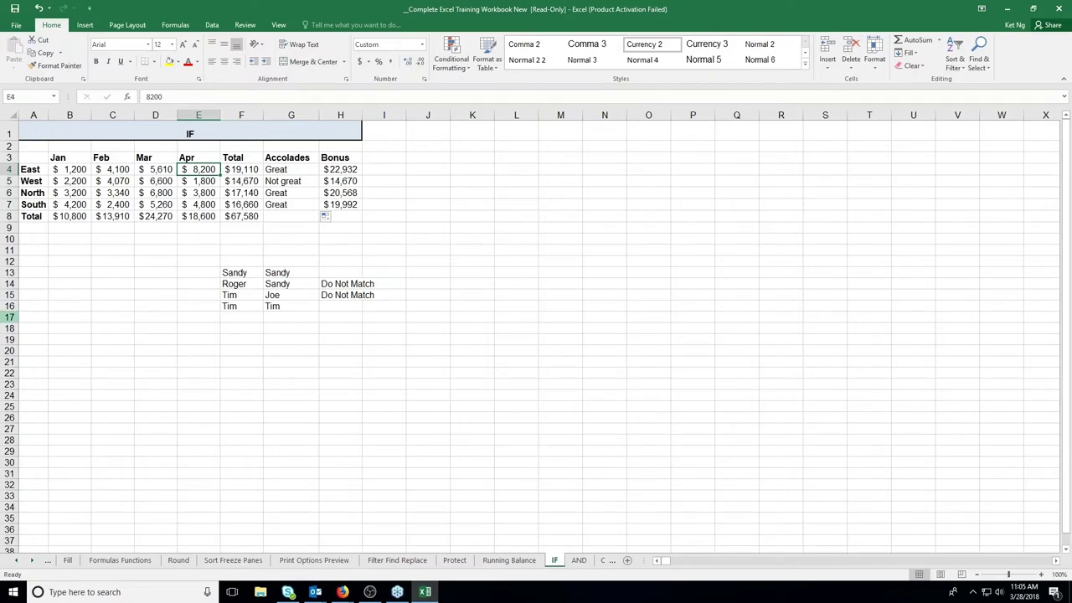
Go to the VLookup SumIf worksheet through the list of all sheets.
right_click(25, 563)
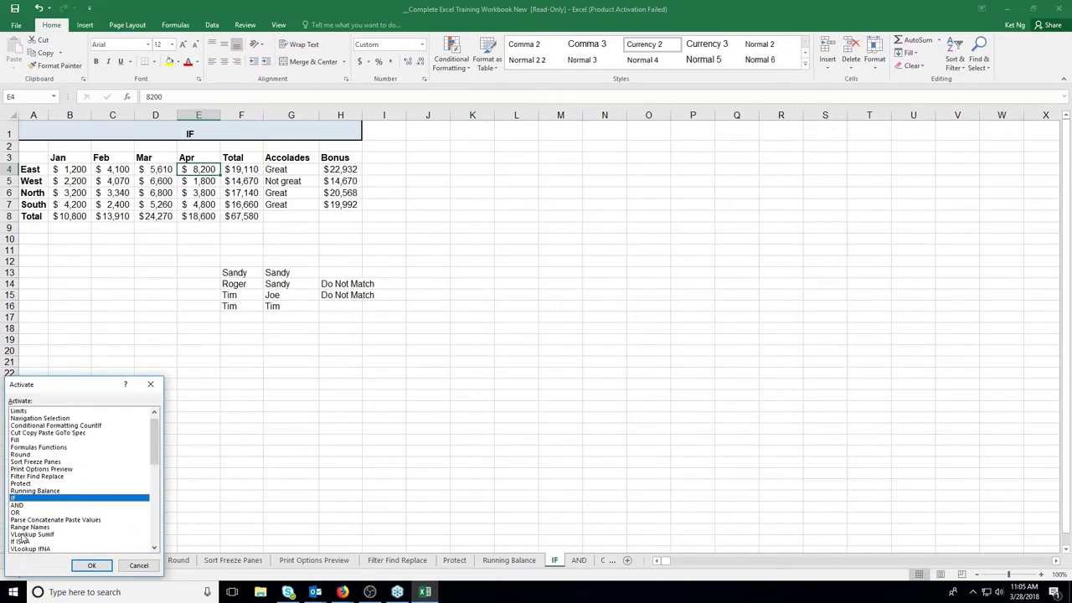
left_click(22, 534)
double_click(22, 534)
left_click(142, 350)
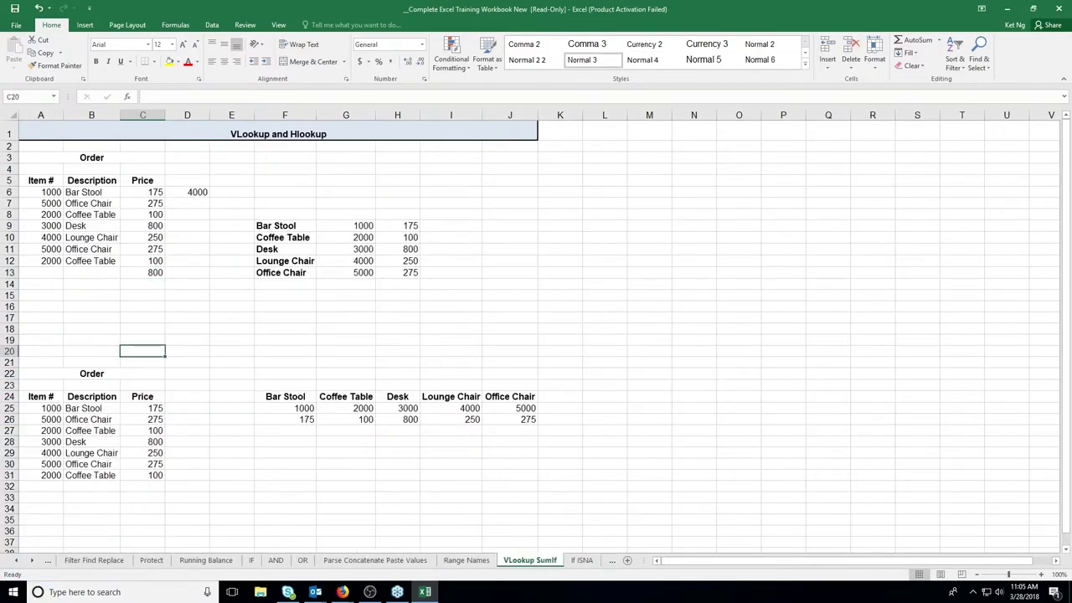
Examine the Bar Stool order row's Item # and Price lookup formulas and the Furniture table in F9:H13 they refer to.
left_click(89, 192)
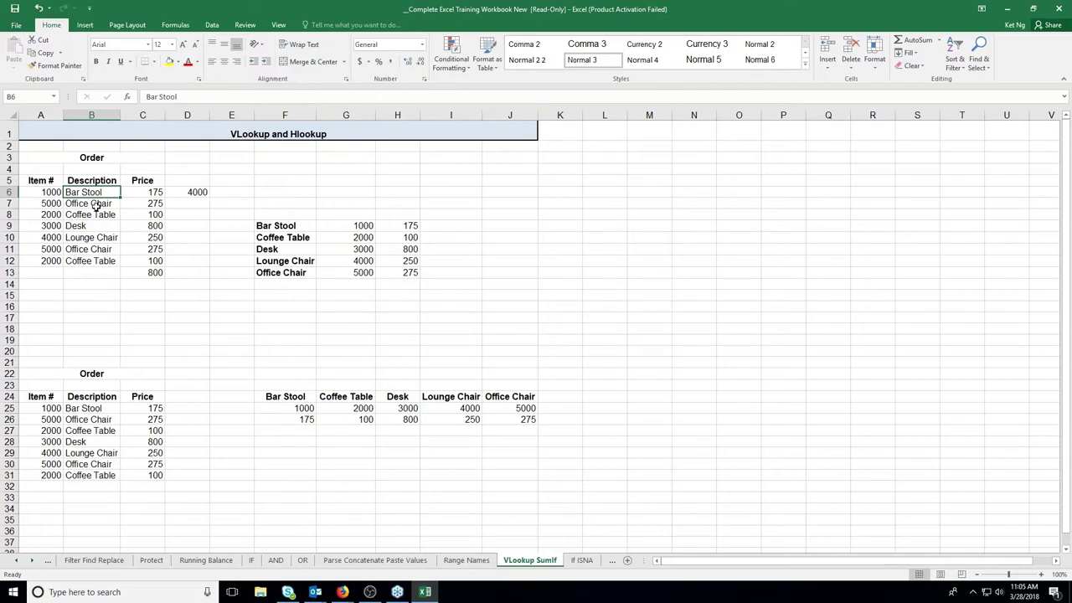
left_click(55, 194)
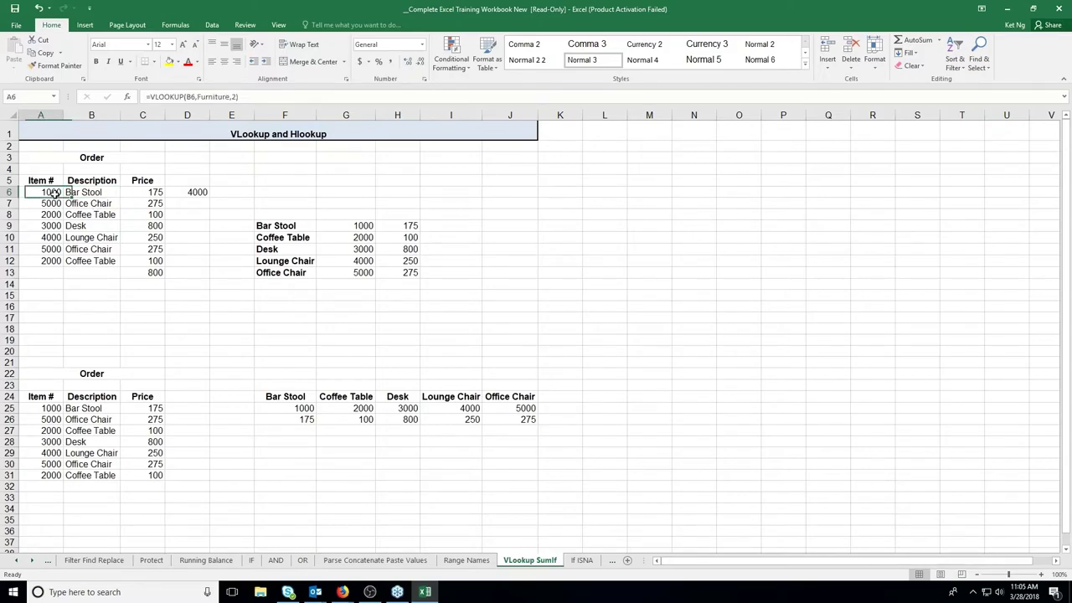
left_click(141, 194)
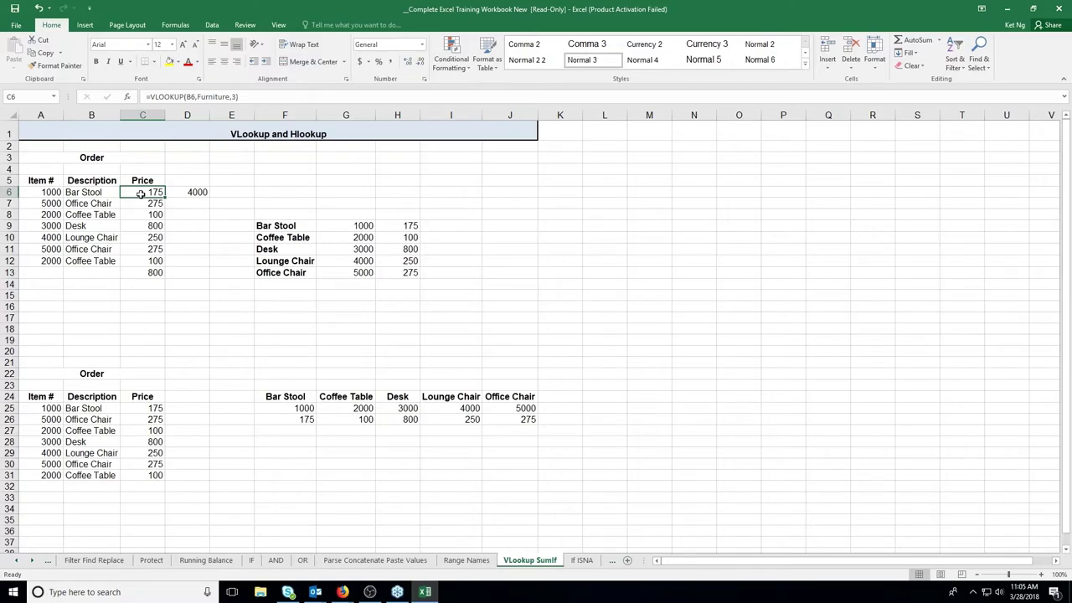
left_click_drag(279, 226, 366, 273)
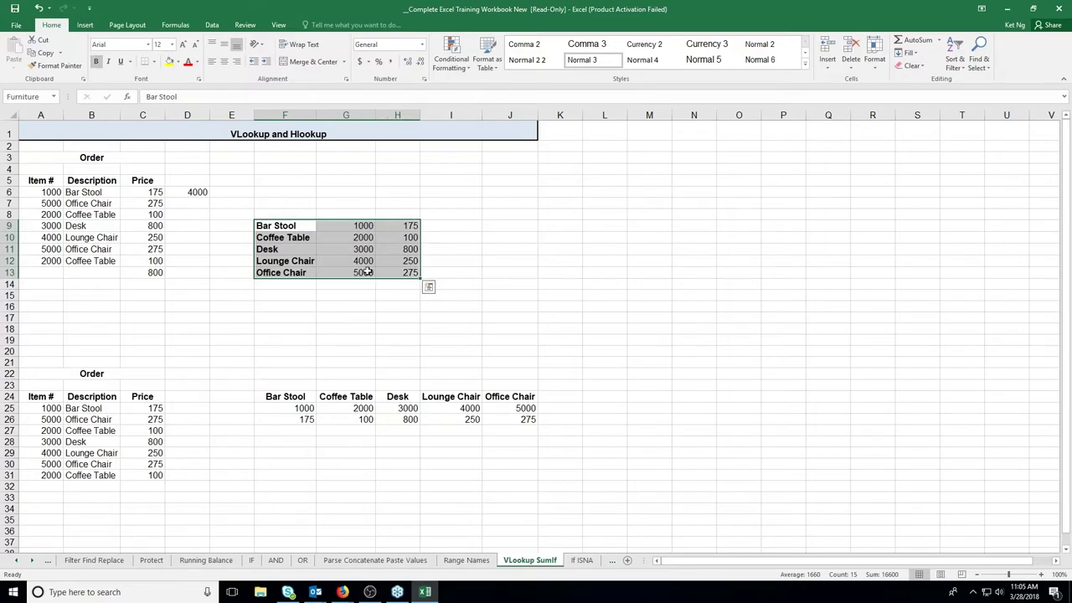
left_click(92, 191)
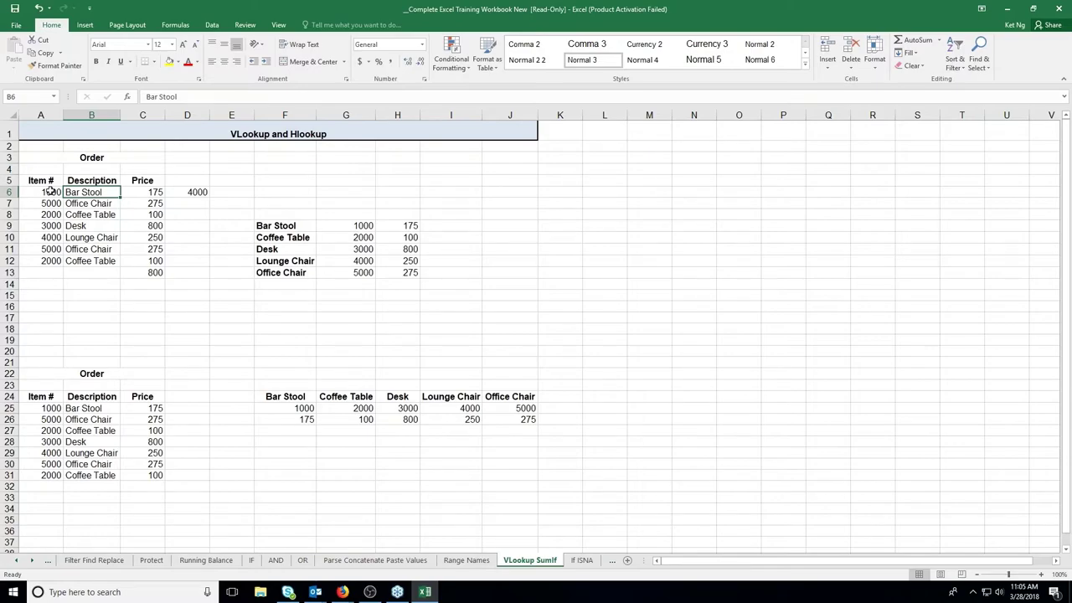
left_click(50, 192)
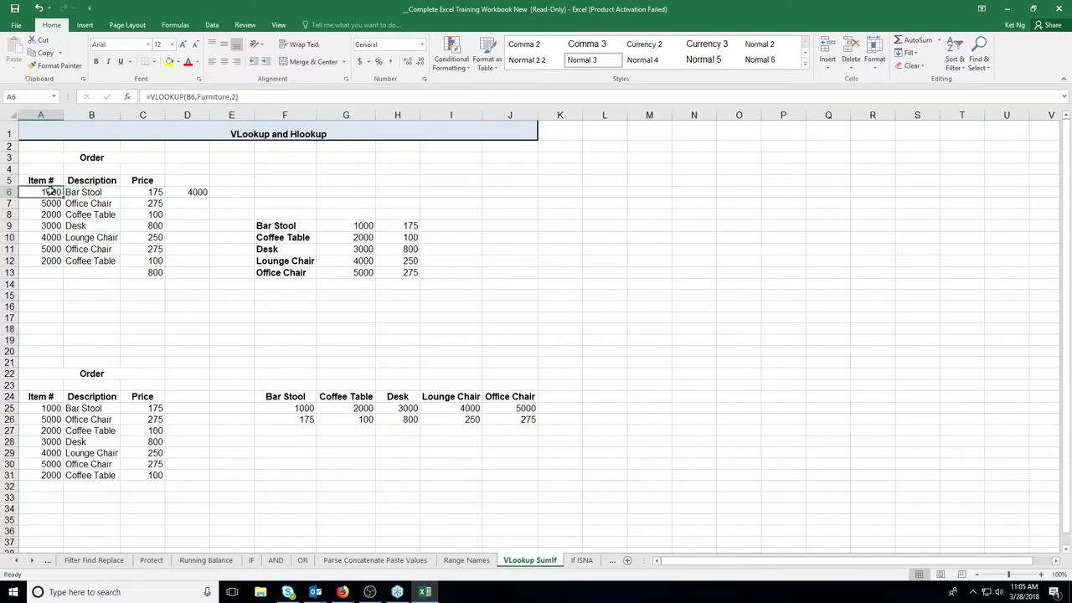
Clear the upper order's Description entries in B6:B12 and undo the deletion.
left_click(138, 192)
left_click_drag(276, 226, 409, 273)
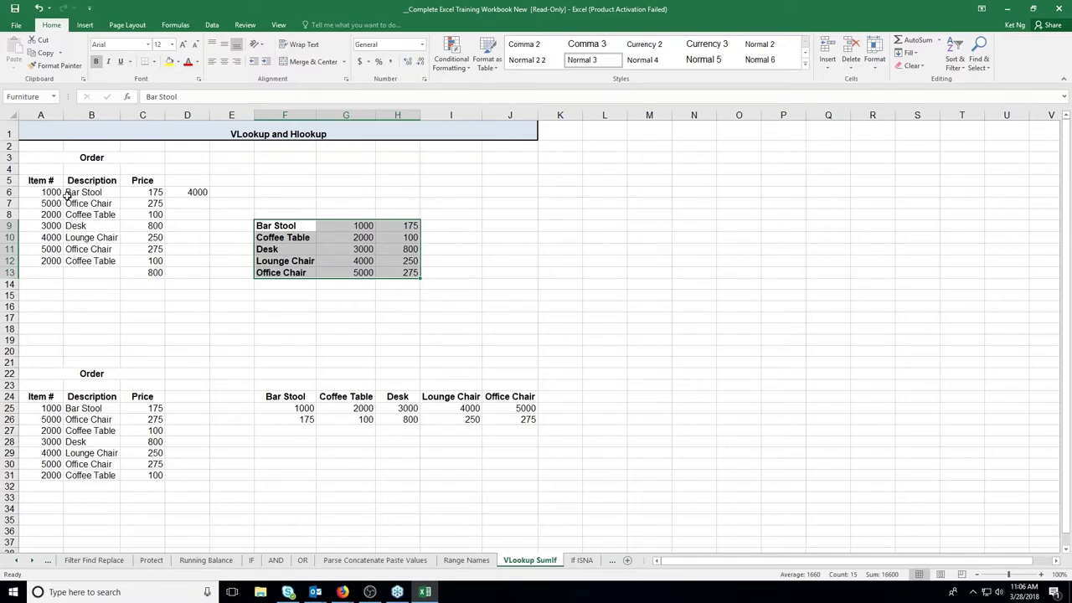
left_click(99, 192)
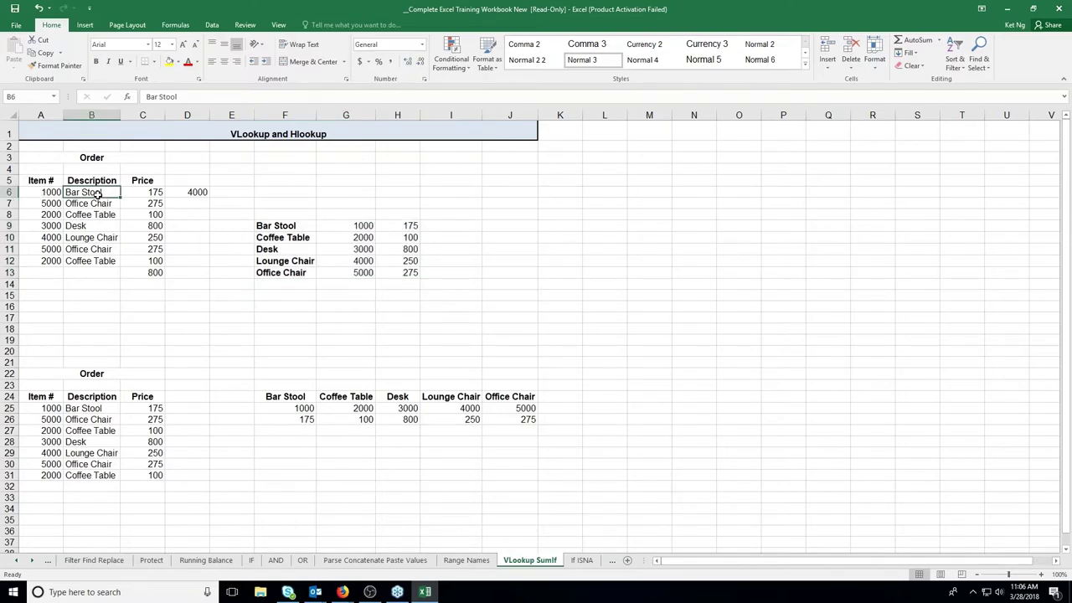
left_click_drag(100, 193, 109, 260)
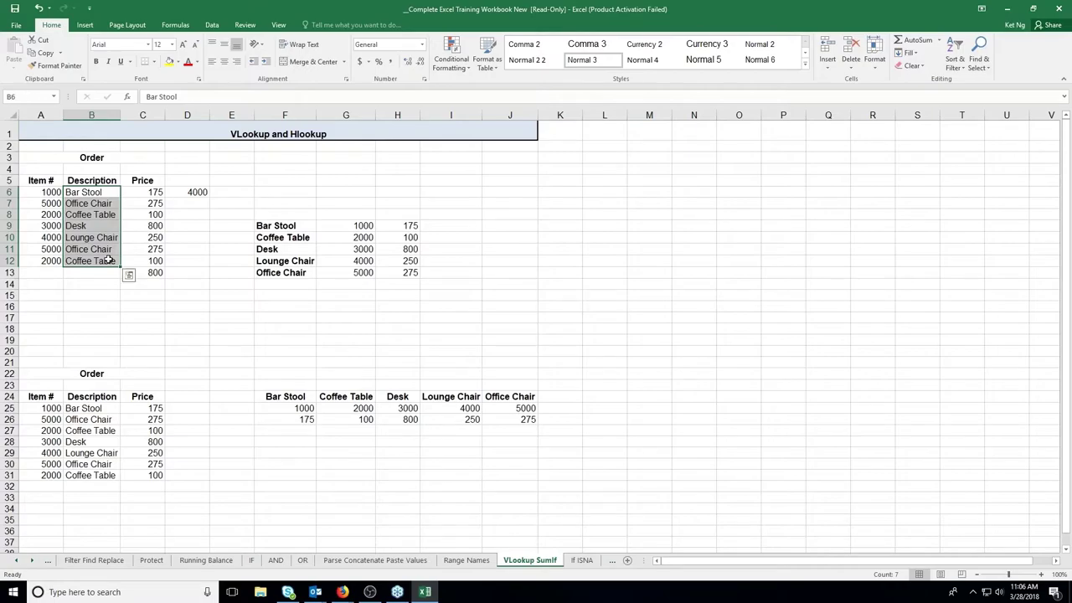
key("Delete")
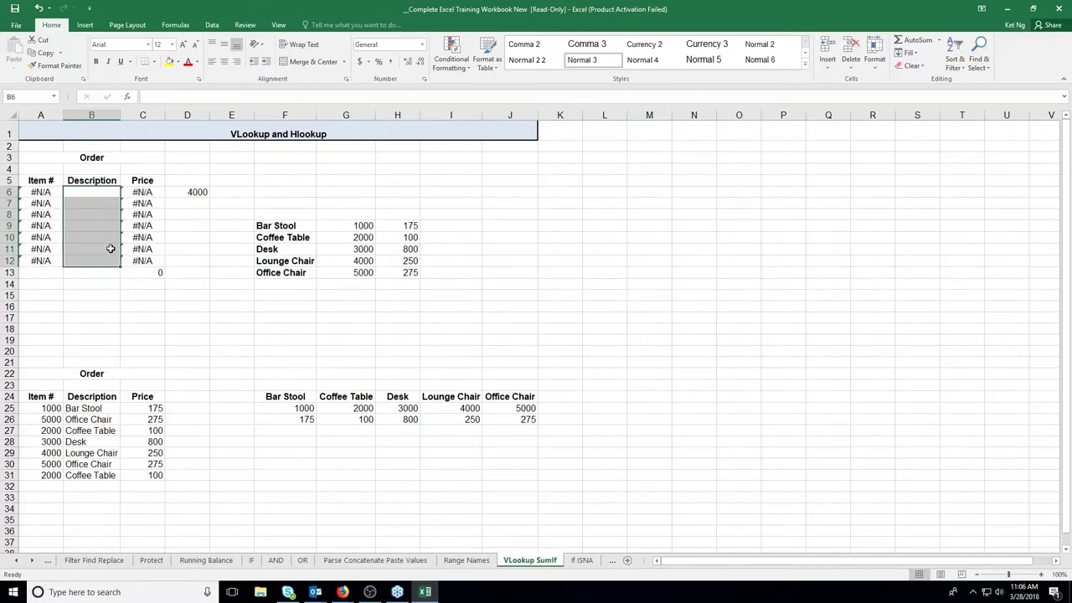
key("ctrl+z")
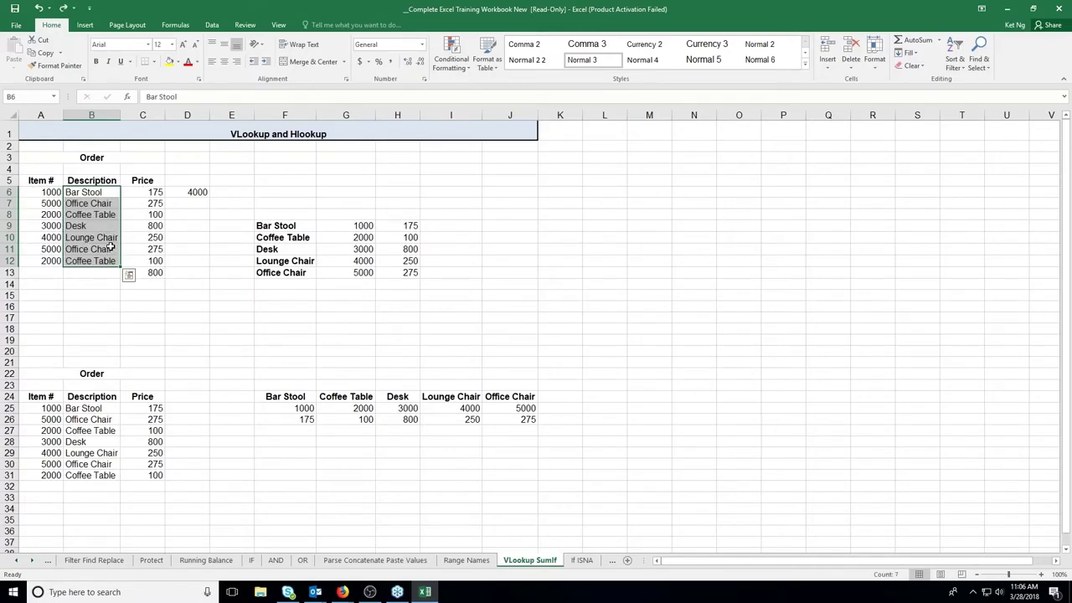
Clear the first order description in B6, re-enter Bar Stool and check the Item # and Price lookups in its row.
left_click(107, 191)
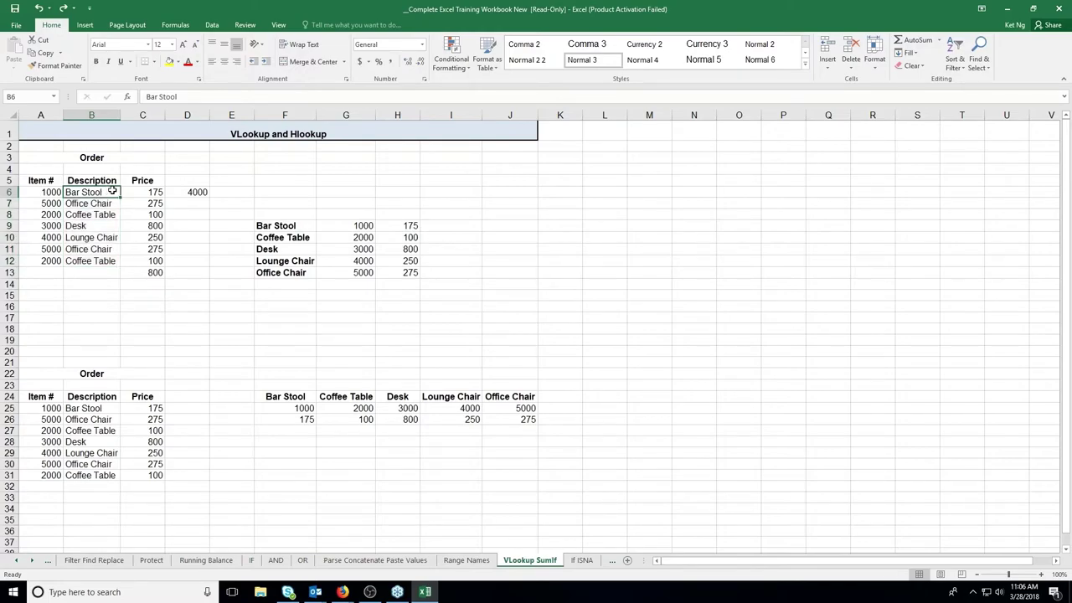
key("Delete")
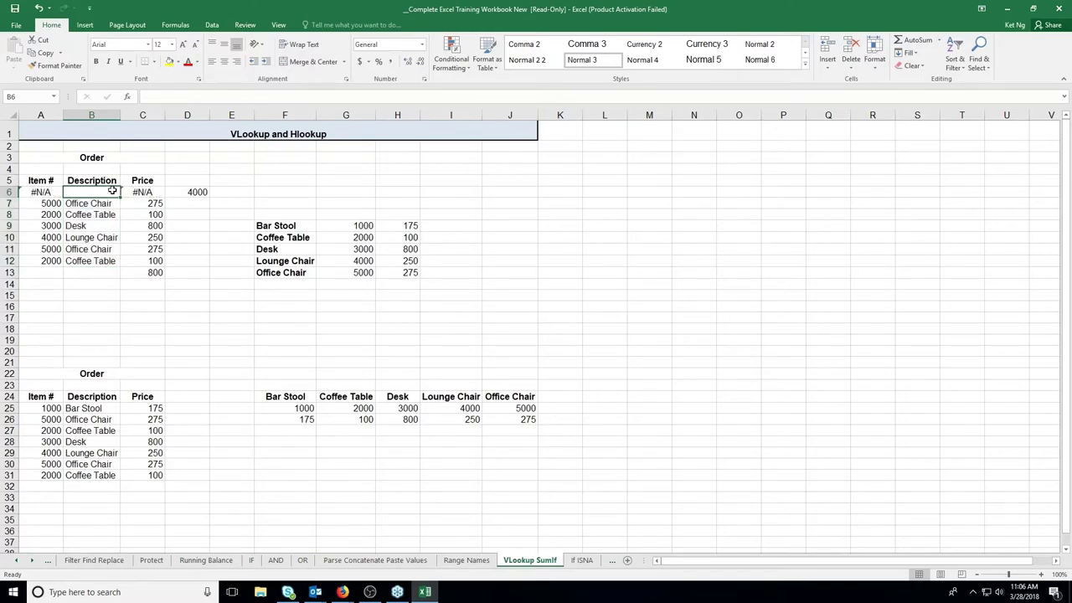
type("Bar S")
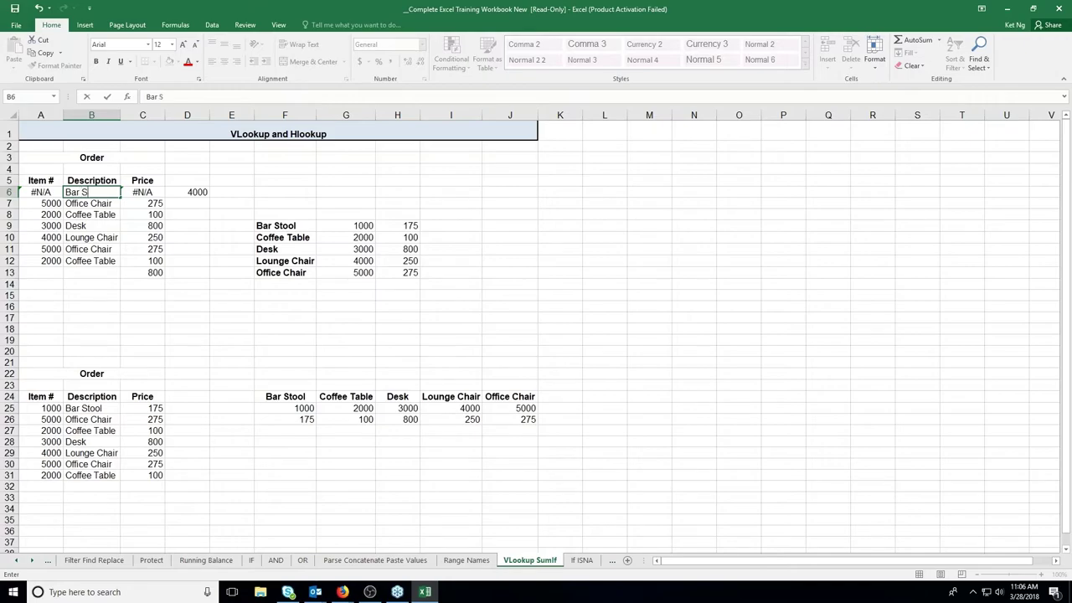
type("tool")
key("Return")
left_click(58, 192)
left_click(154, 191)
left_click(105, 194)
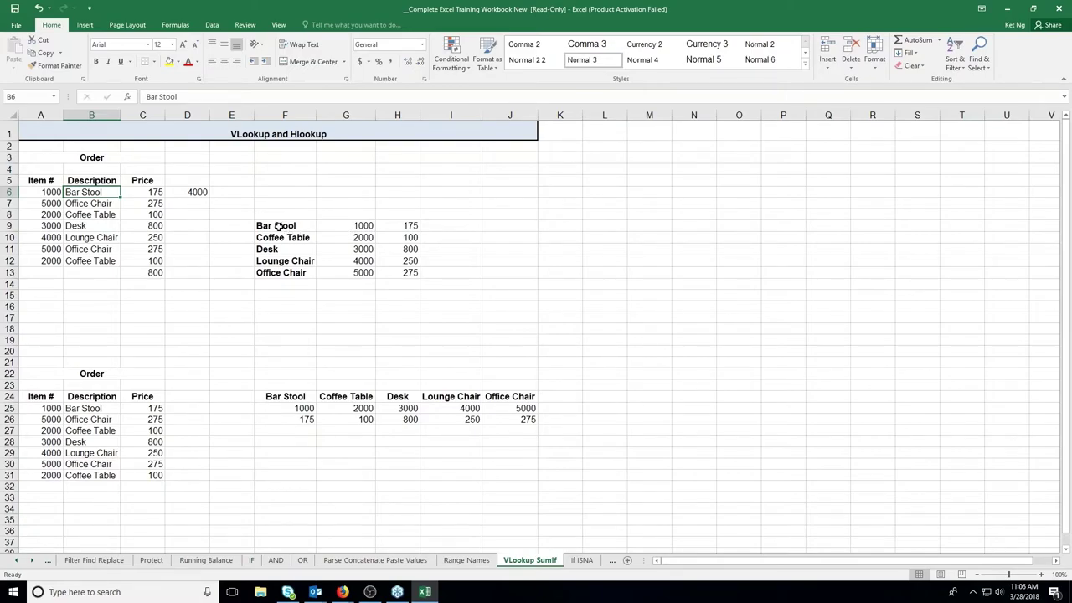
Check the Price formula in C6 and name the lookup table range F9:H13 Furniture.
left_click_drag(276, 226, 391, 272)
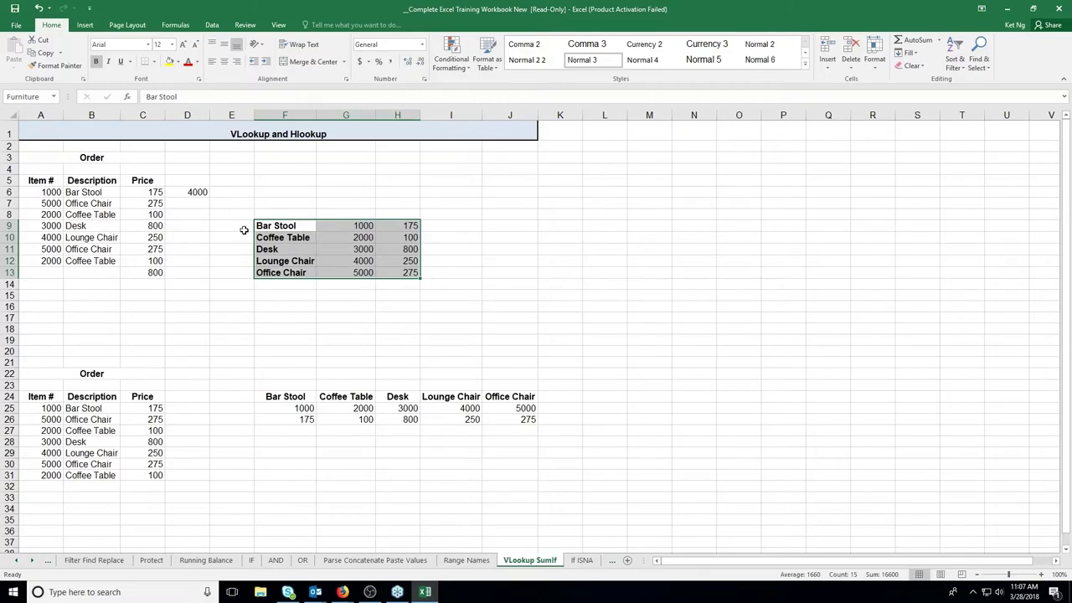
left_click(145, 192)
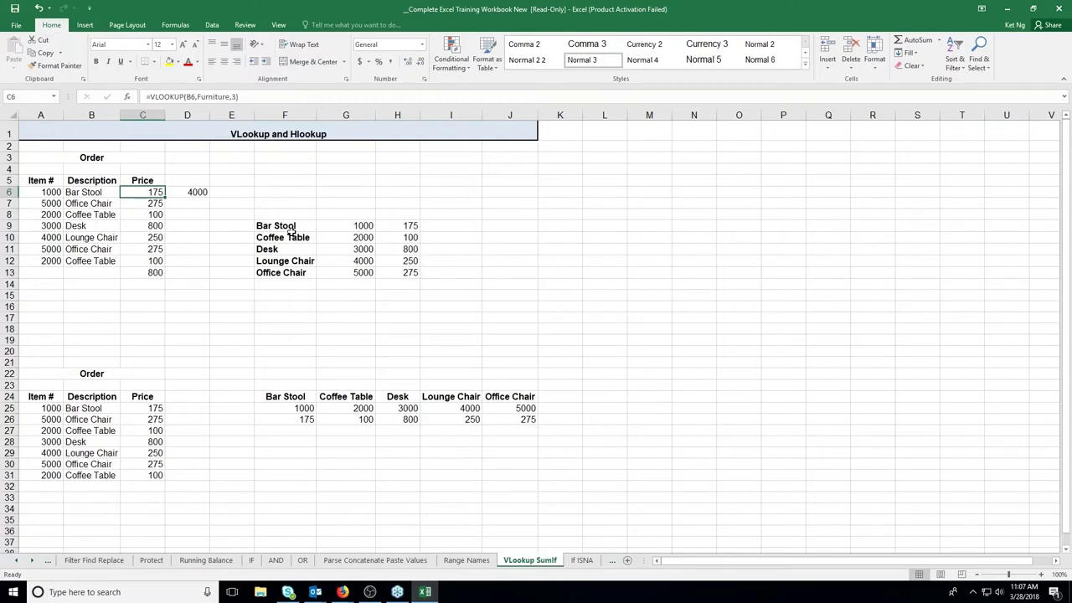
left_click_drag(279, 224, 383, 273)
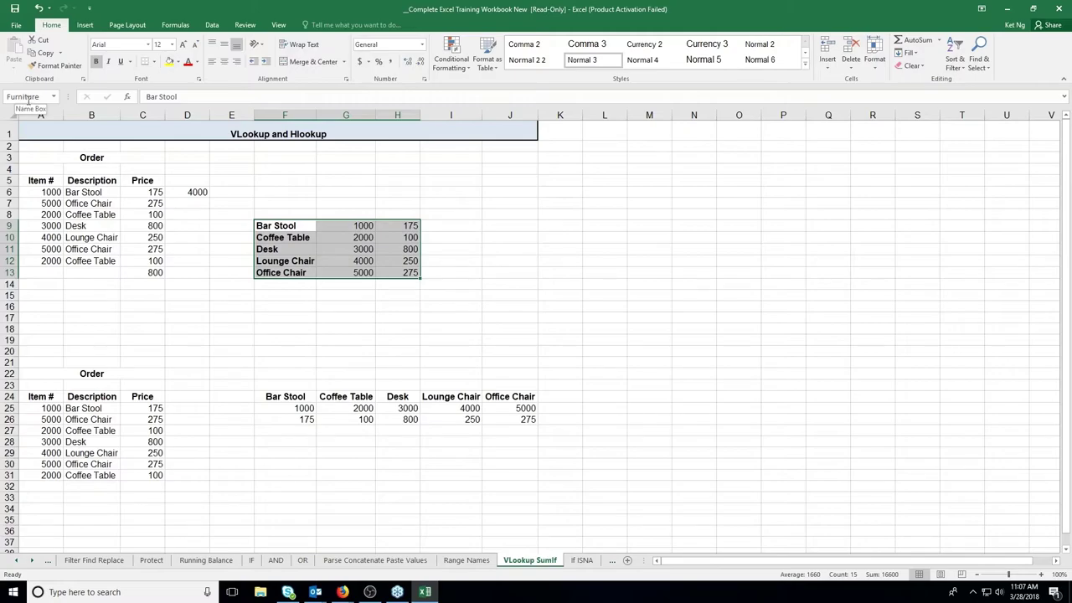
left_click(289, 226)
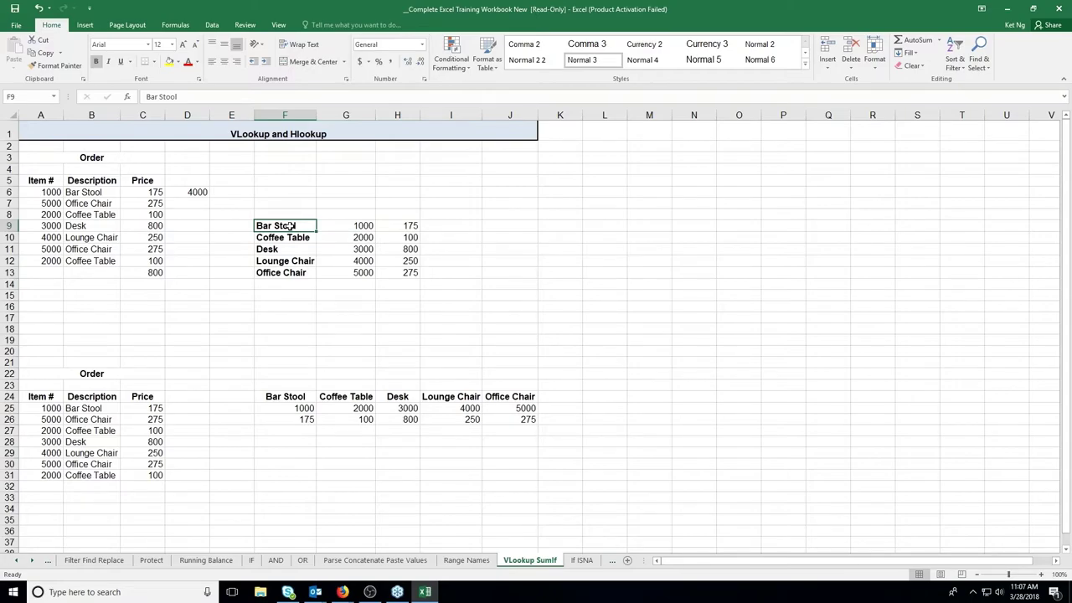
left_click_drag(288, 225, 379, 275)
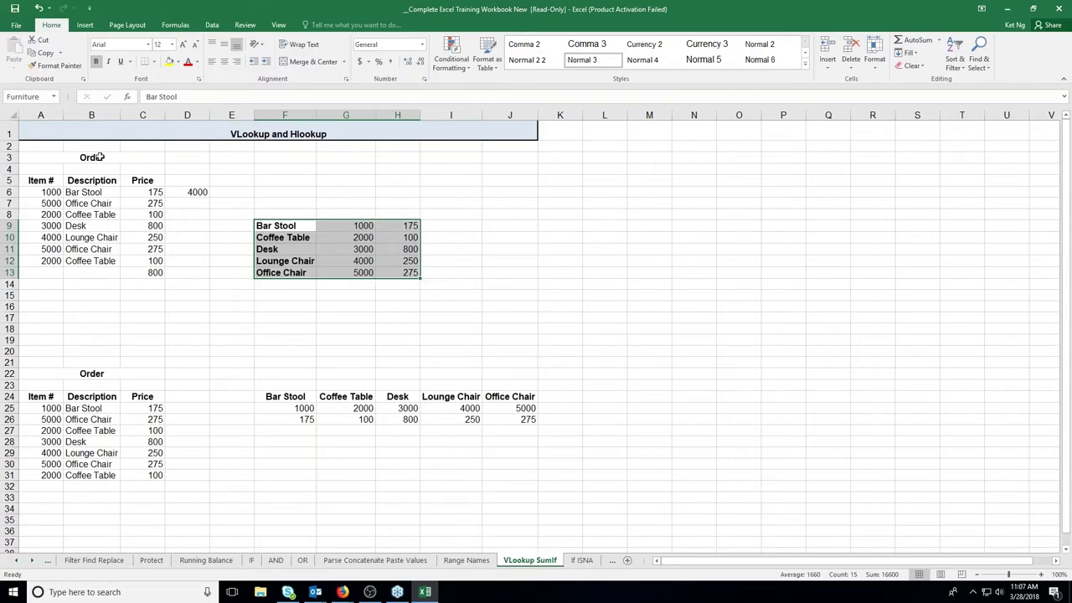
left_click(35, 96)
type("Furniture")
key("Return")
Examine the VLOOKUP arguments of the Item # formula in A6 and the description cell B6 it looks up.
left_click(54, 193)
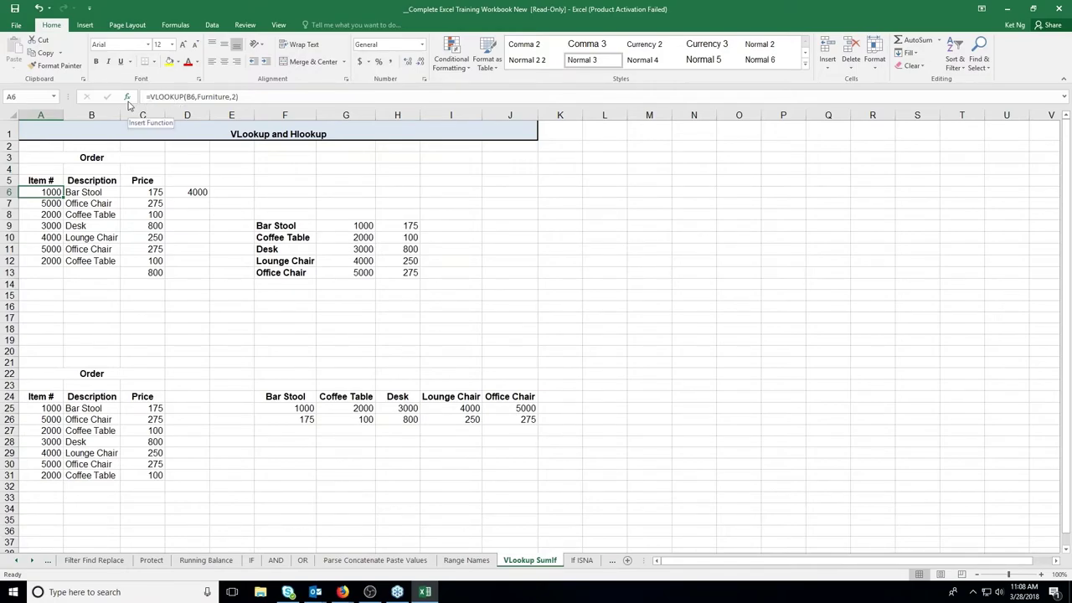
left_click(190, 97)
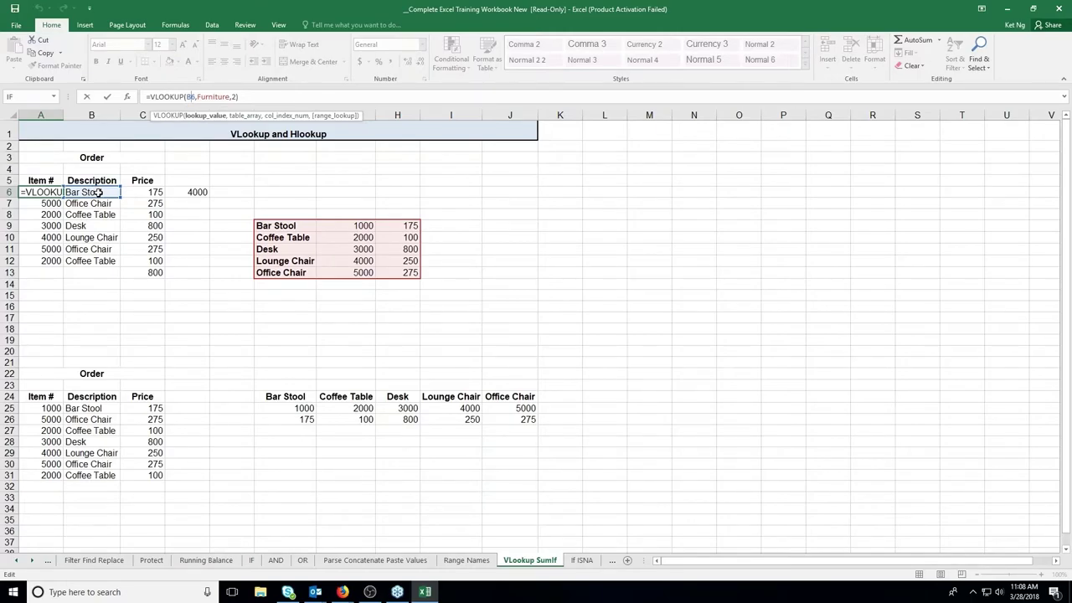
left_click(210, 123)
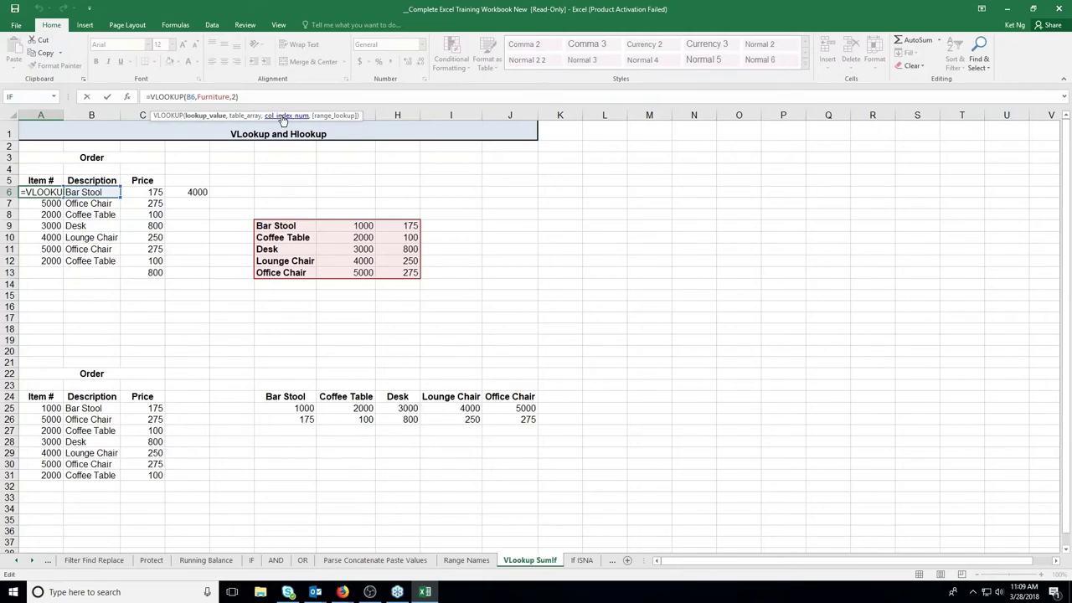
key("ctrl+Return")
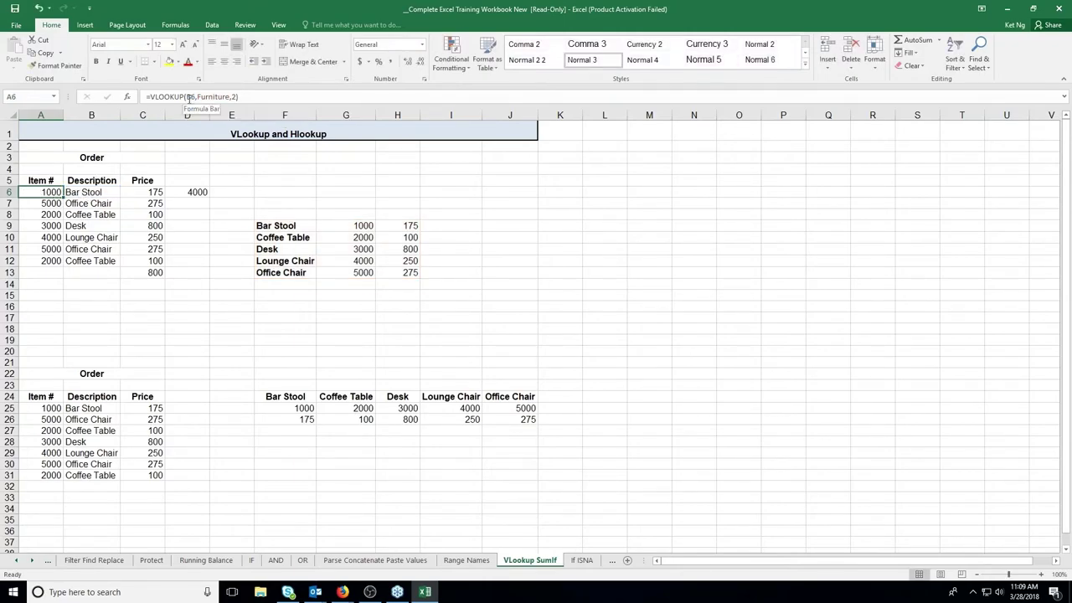
left_click(89, 191)
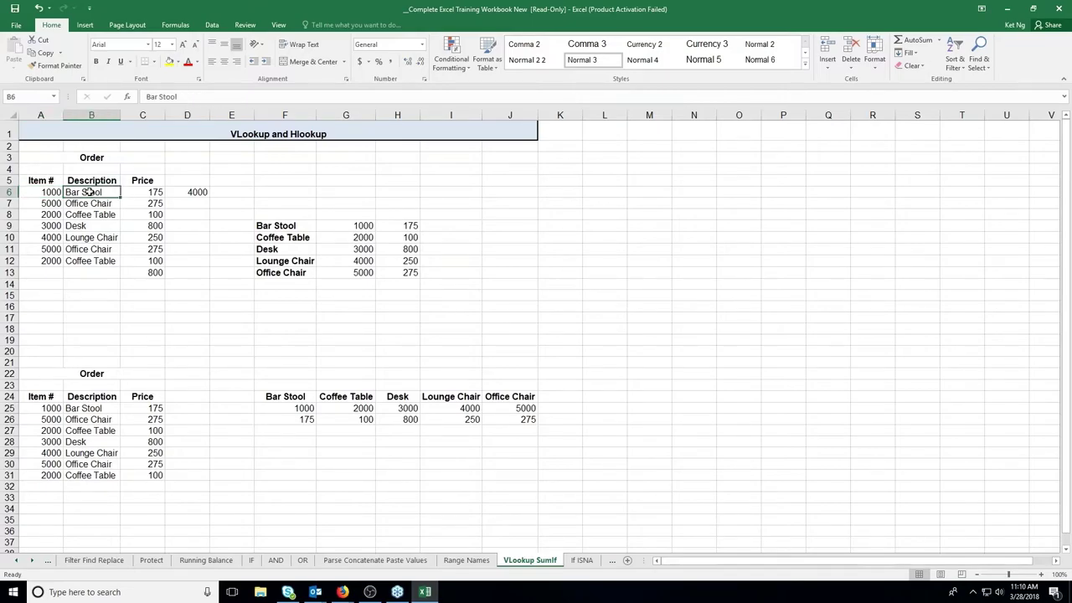
Clear the Item # formula in A6 and insert the VLOOKUP function there by searching for "vlookup".
left_click(46, 196)
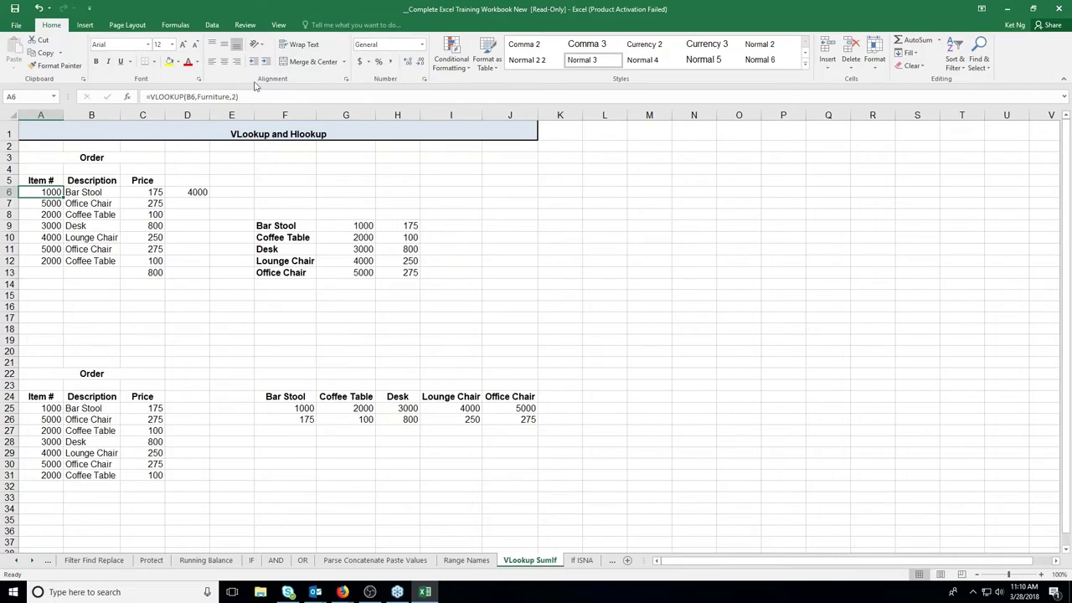
key("Delete")
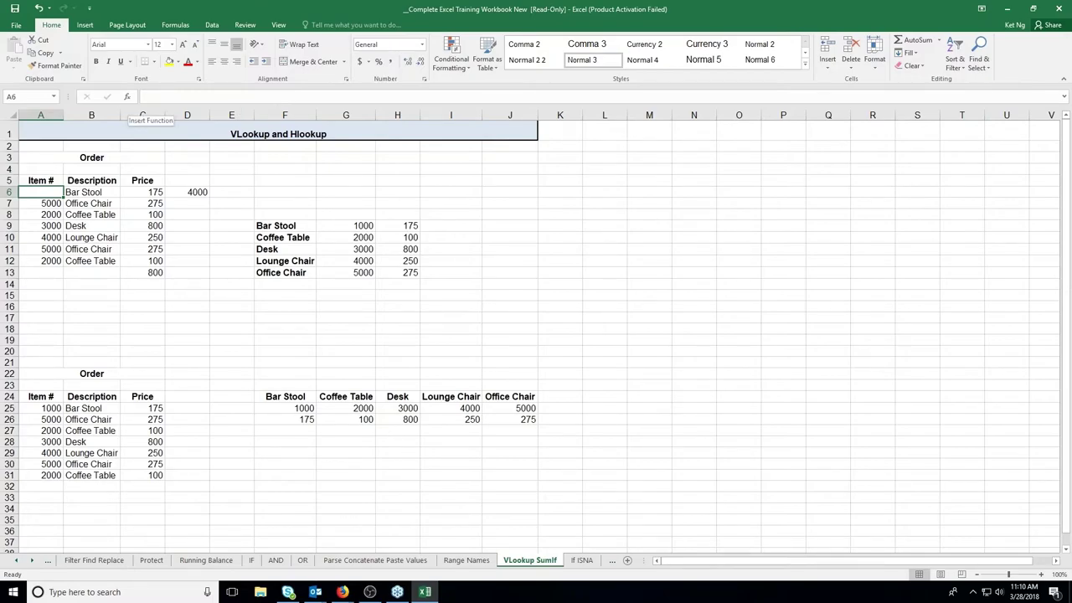
left_click(127, 97)
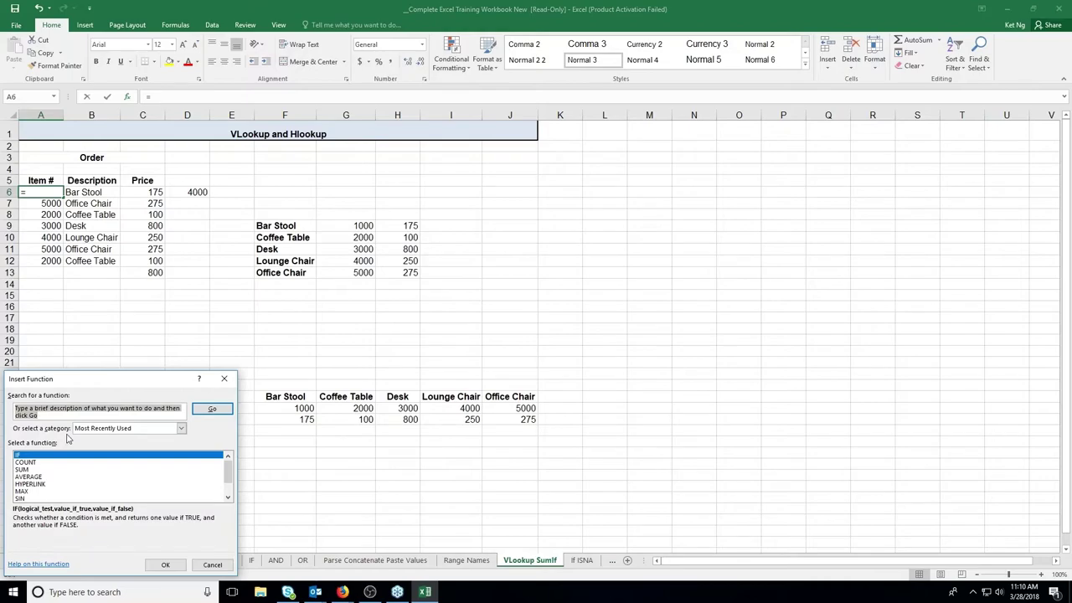
scroll(38, 490, "down", 1)
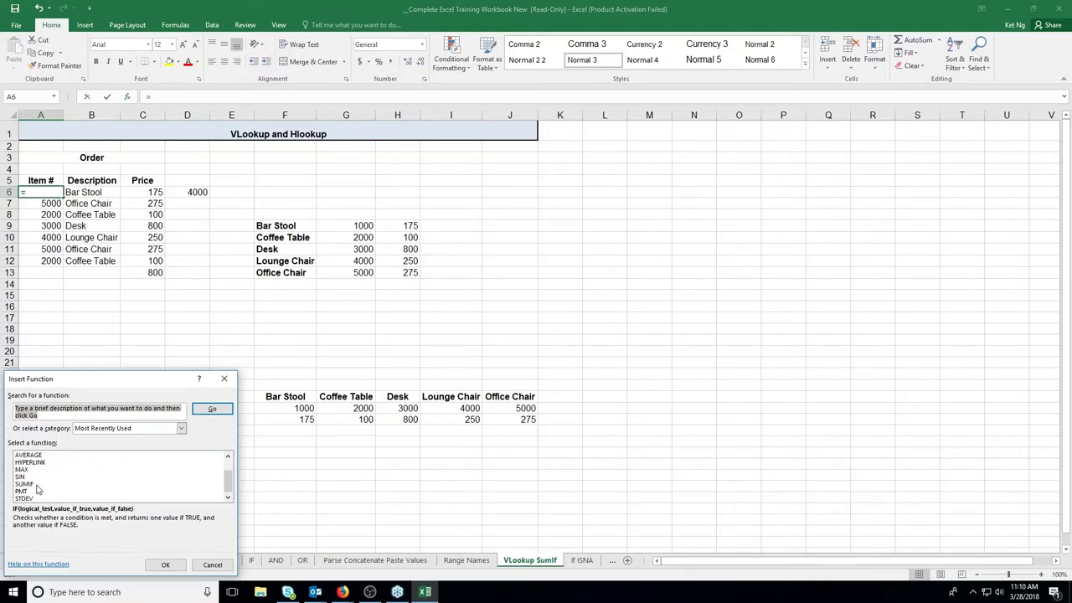
scroll(37, 489, "up", 1)
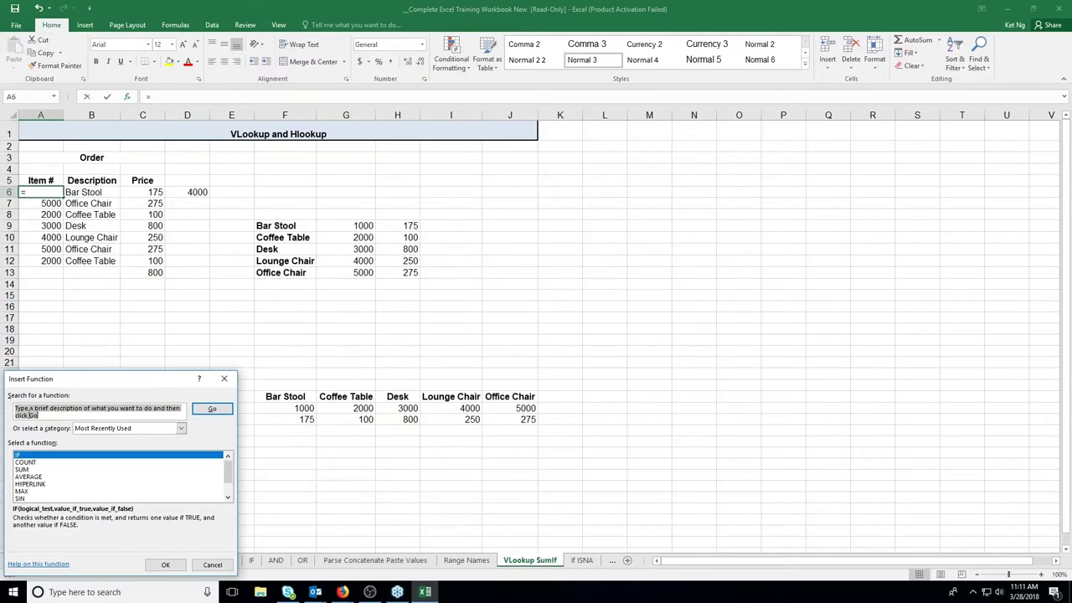
type("vlookup")
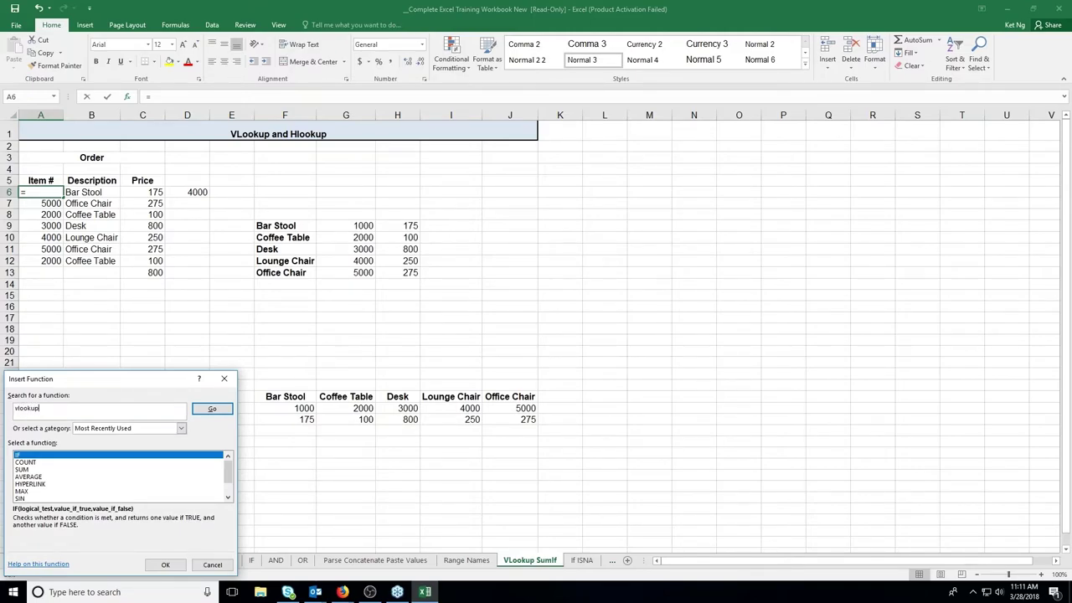
key("Return")
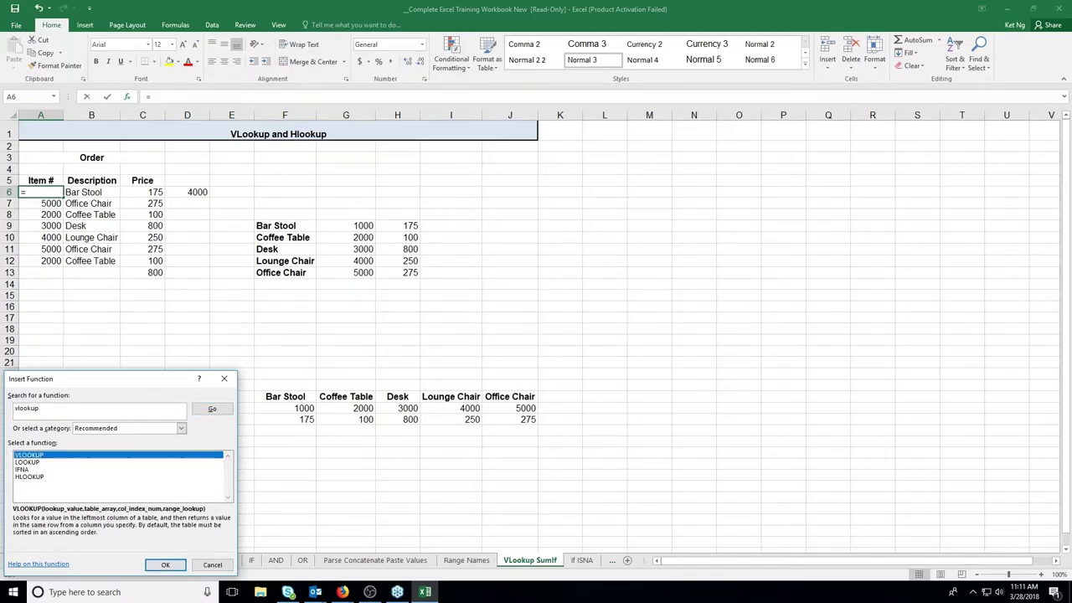
double_click(152, 458)
left_click_drag(125, 404, 591, 165)
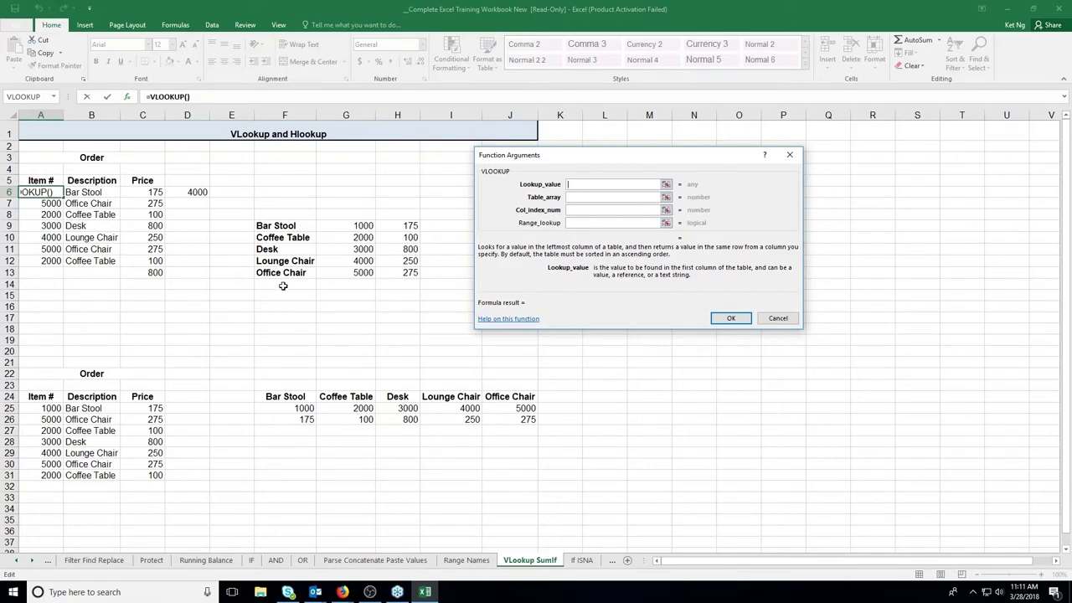
Complete A6's VLOOKUP with lookup value B6, table array Furniture and column index number 2.
left_click(87, 192)
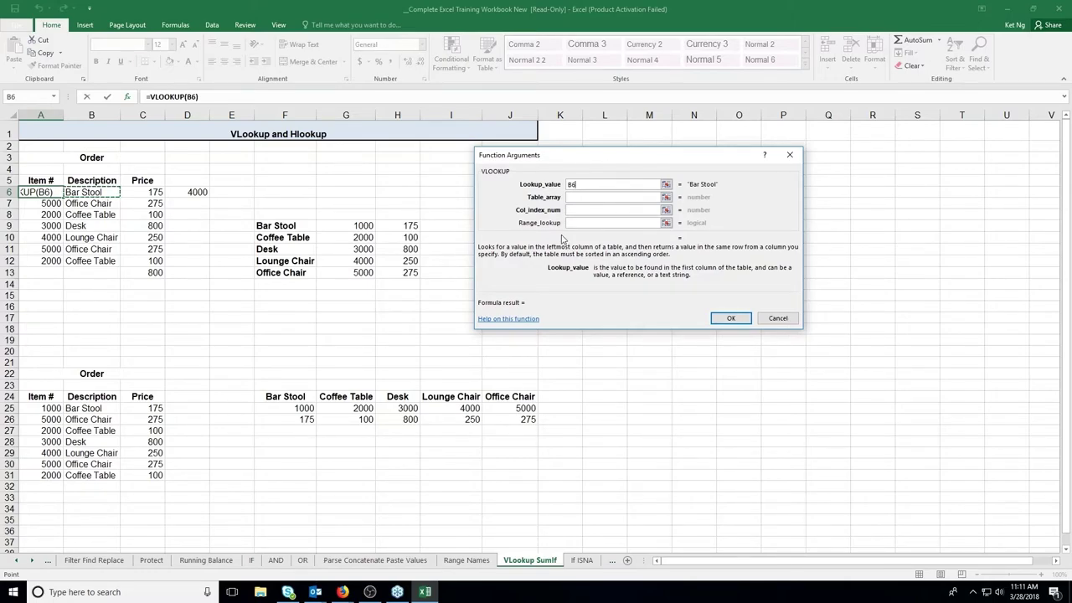
left_click(636, 197)
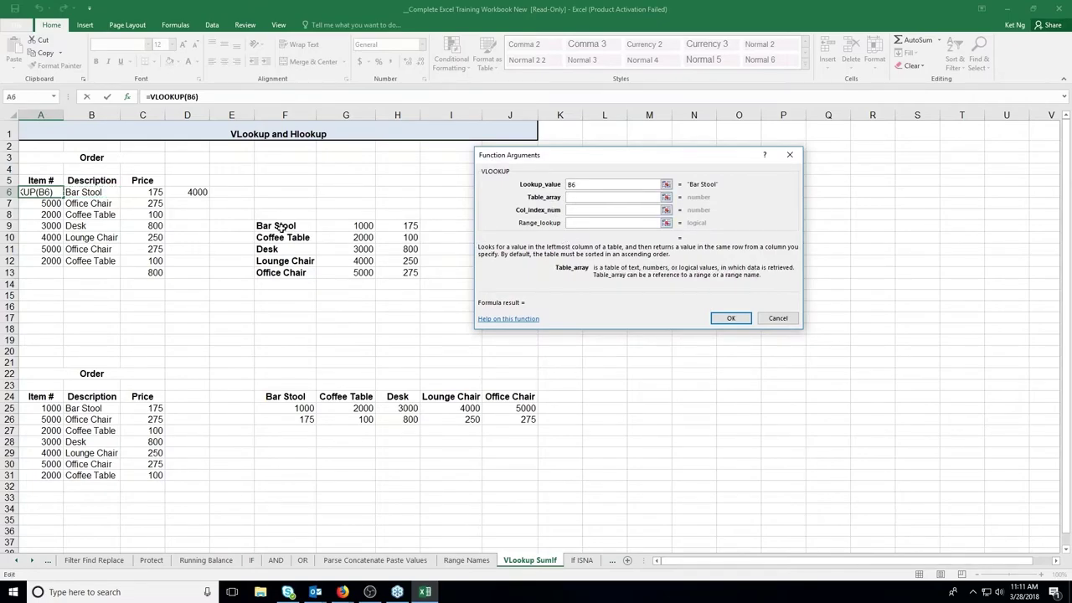
left_click_drag(278, 225, 409, 276)
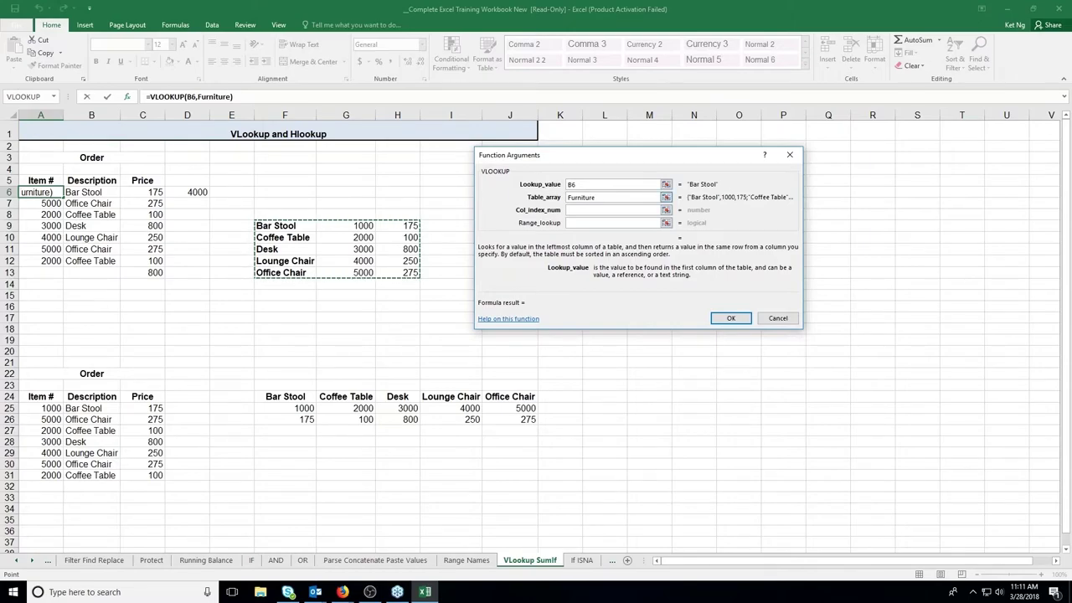
left_click(589, 210)
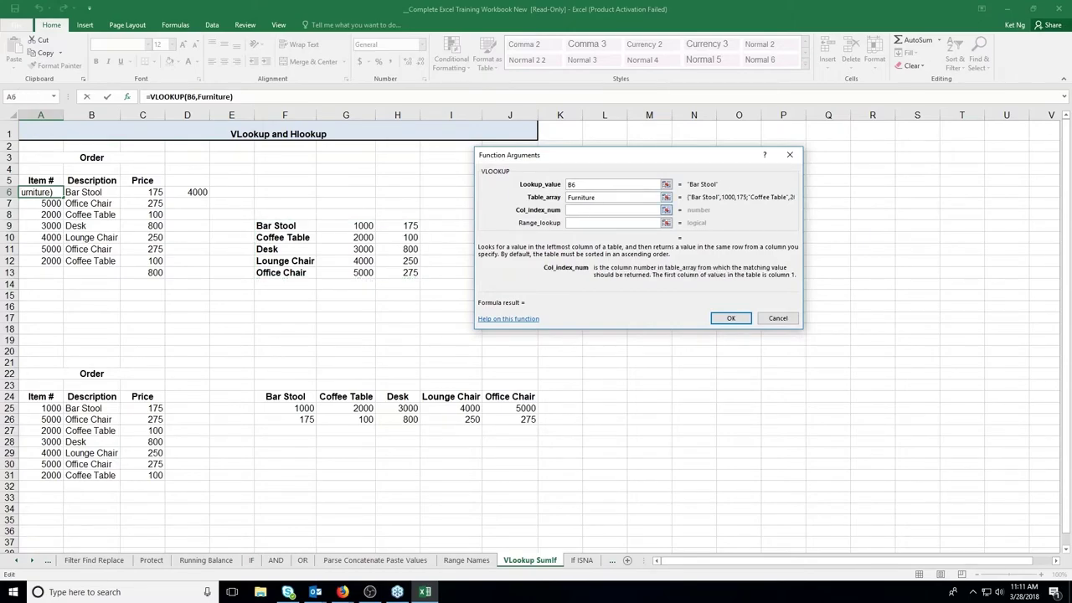
left_click(359, 226)
left_click_drag(586, 210, 543, 215)
type("2")
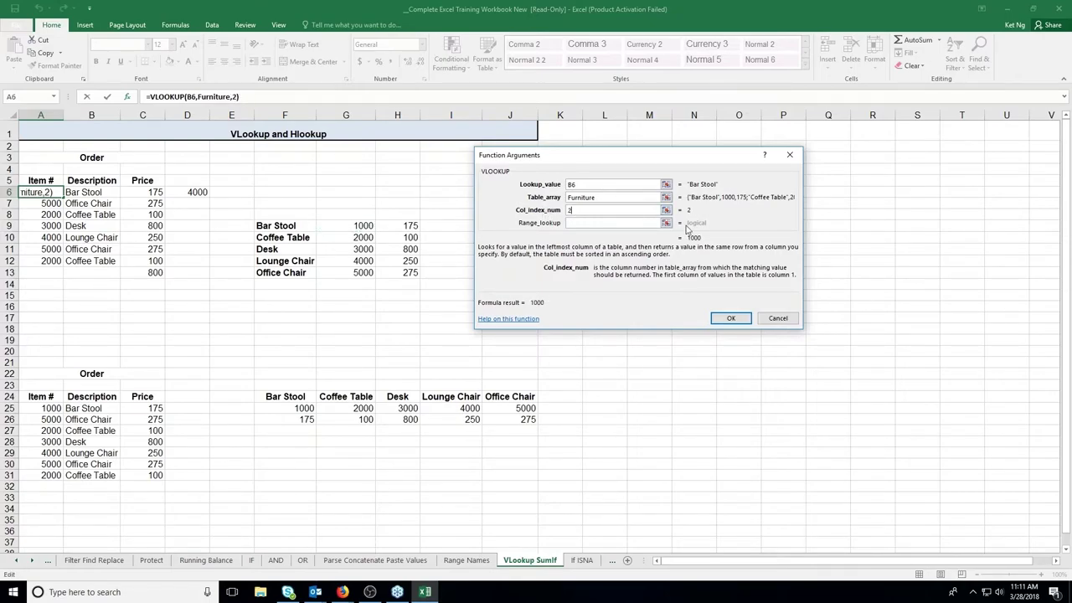
left_click(728, 319)
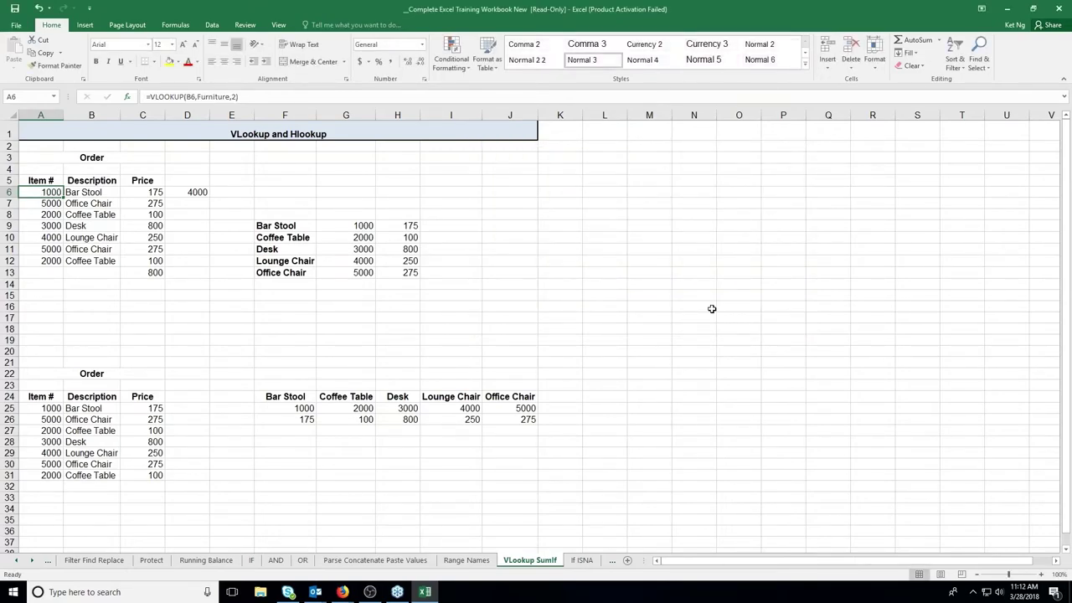
Clear the Price in C6 and rebuild it as a VLOOKUP of B6 in Furniture with column index number 3.
left_click(152, 193)
key("Delete")
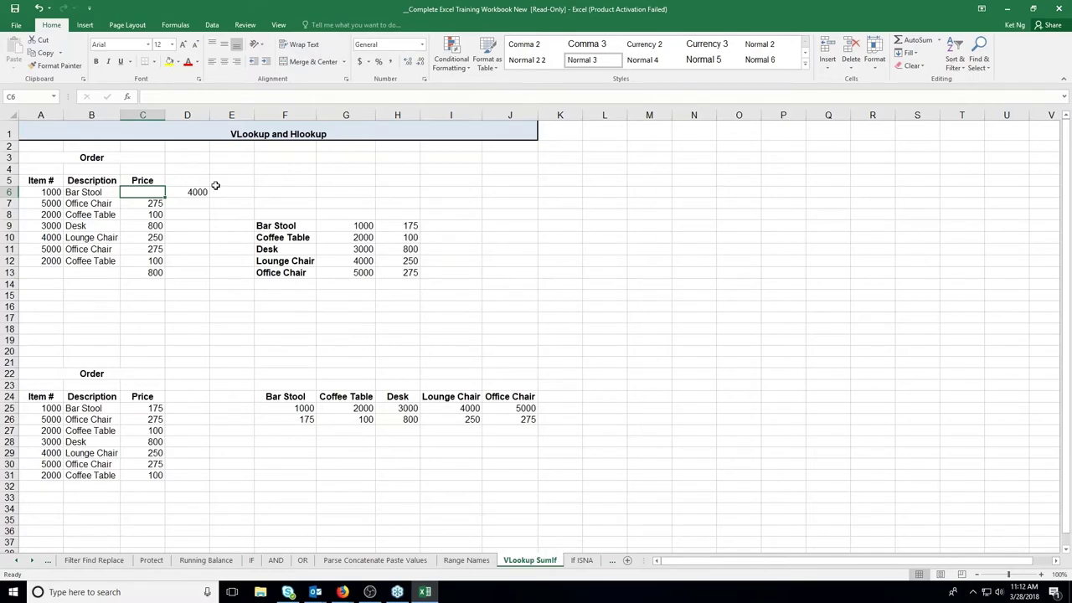
type("=")
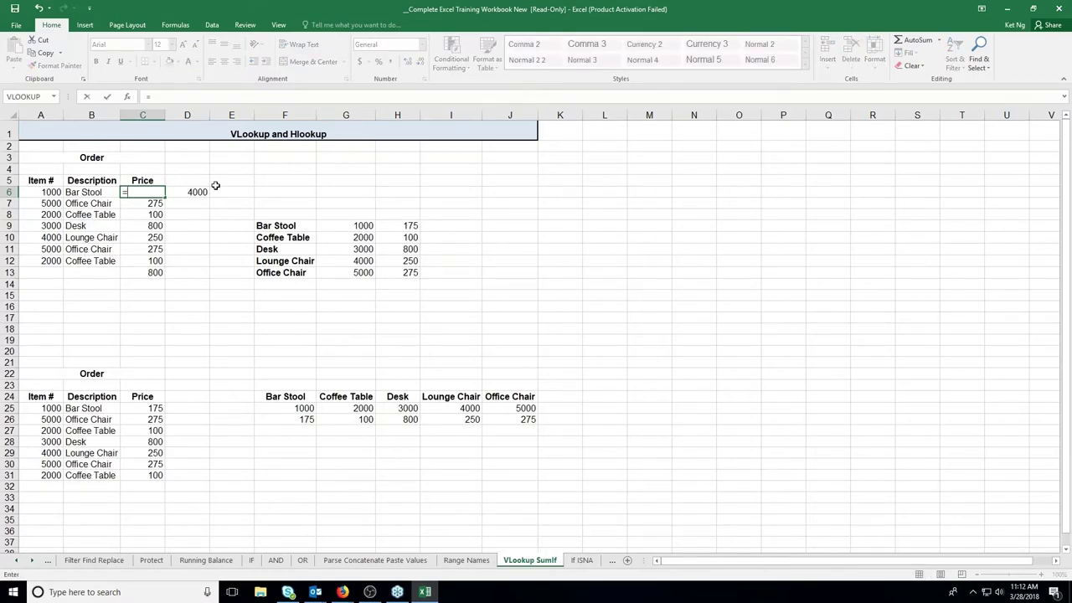
type("vloo")
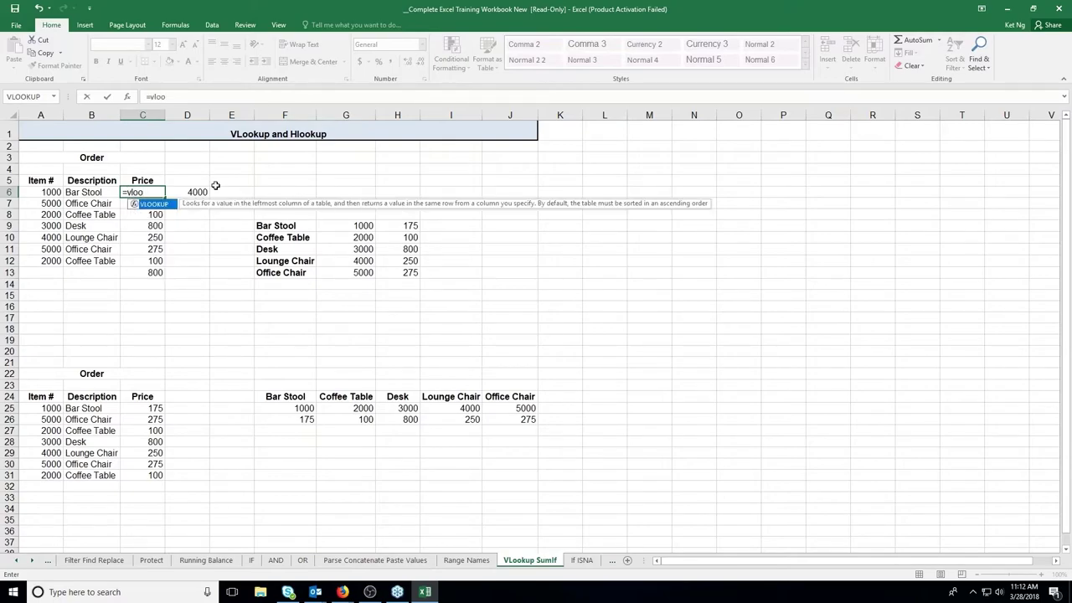
double_click(155, 204)
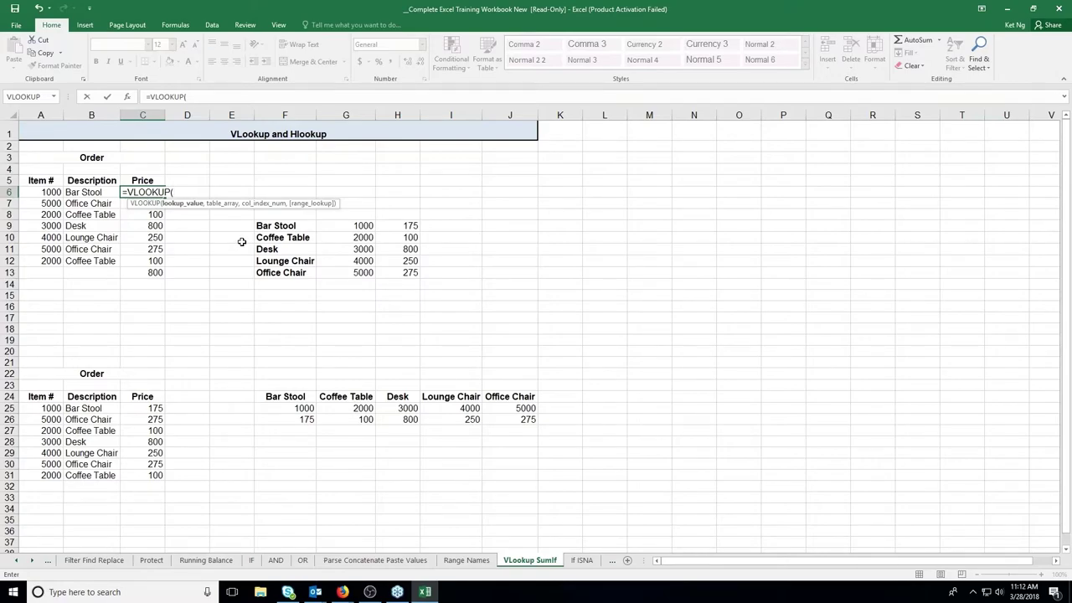
left_click(85, 192)
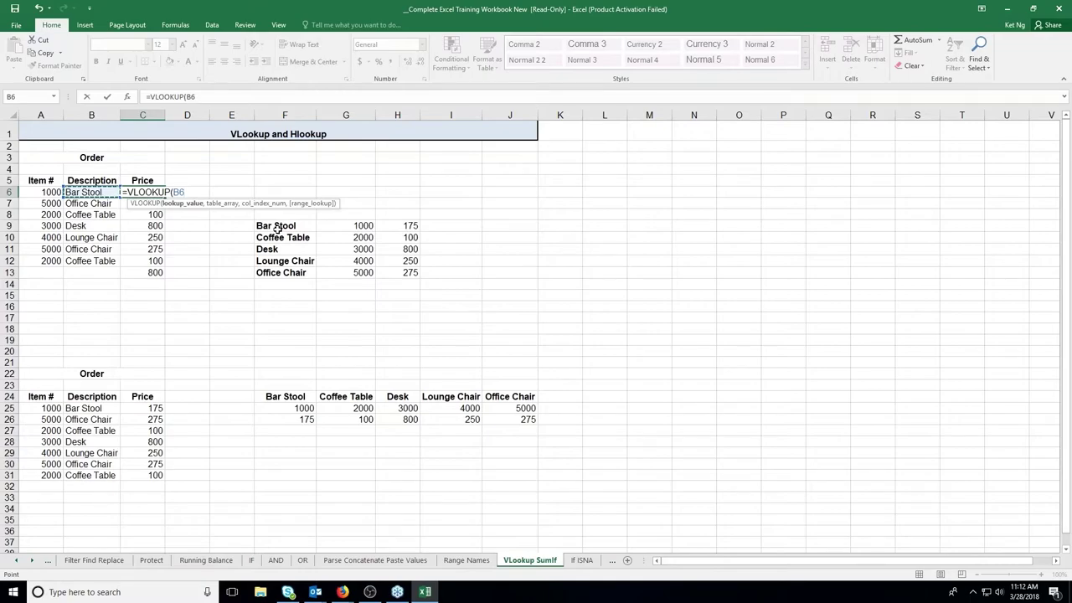
type(",")
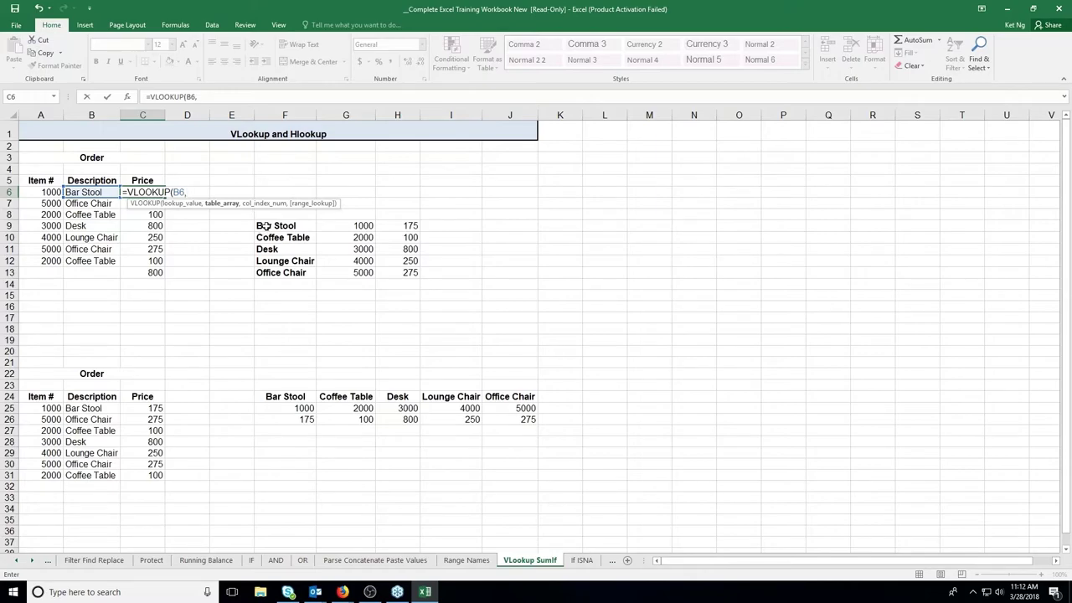
left_click_drag(264, 225, 410, 273)
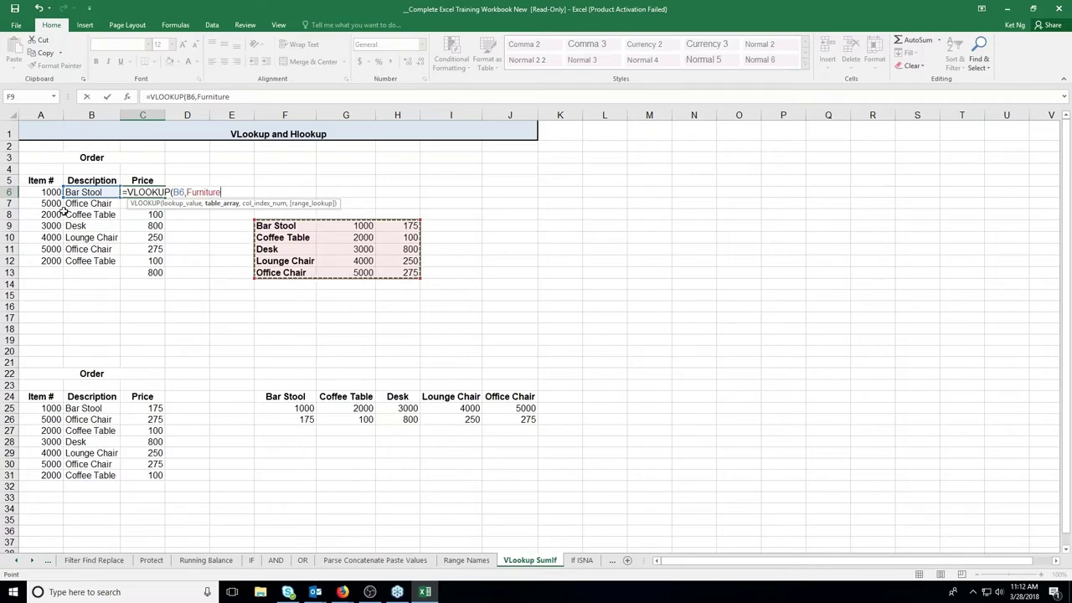
type(",")
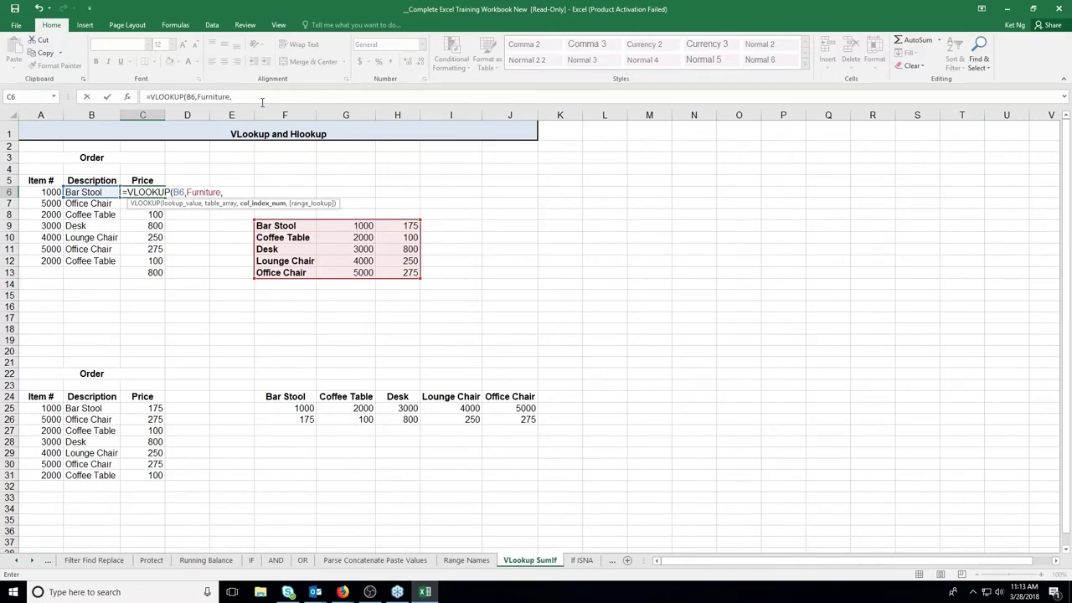
type("3)")
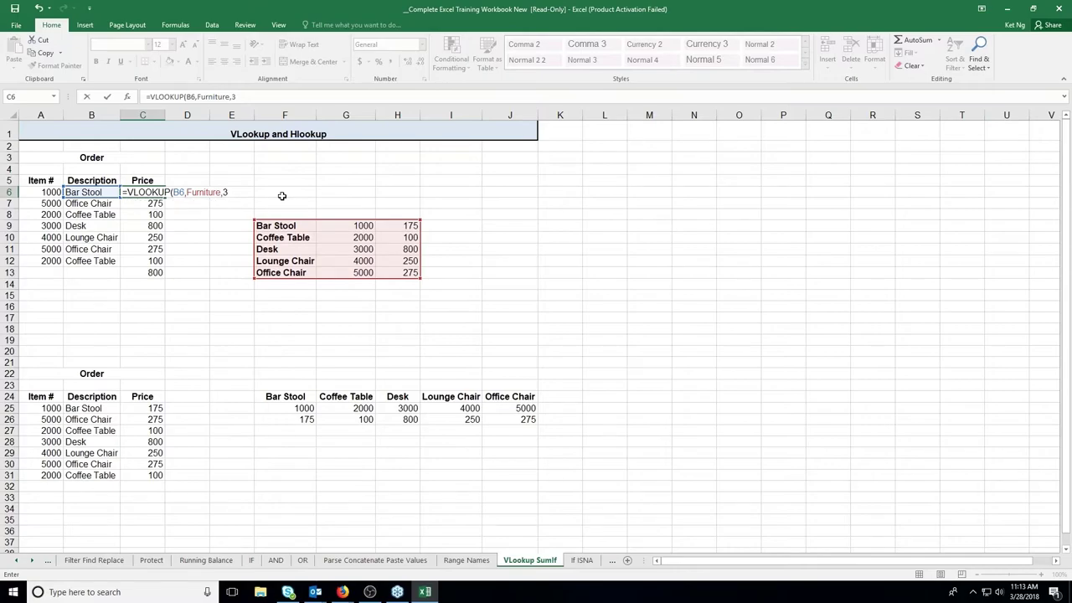
key("Return")
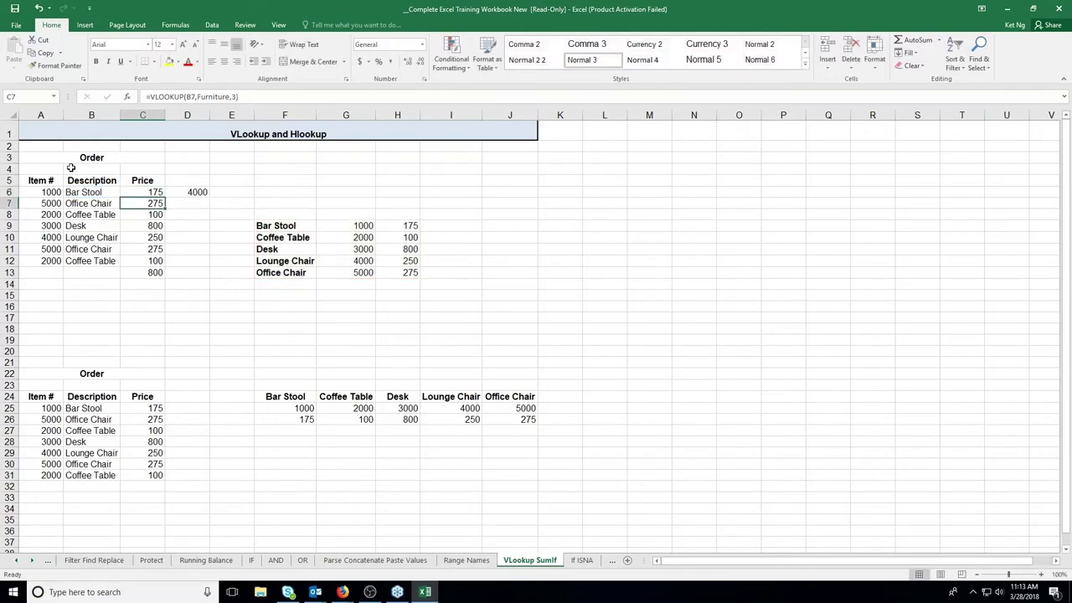
Clear the description in B6 and enter Bar Stool there again to test the Item # and Price lookups.
left_click(70, 191)
key("Delete")
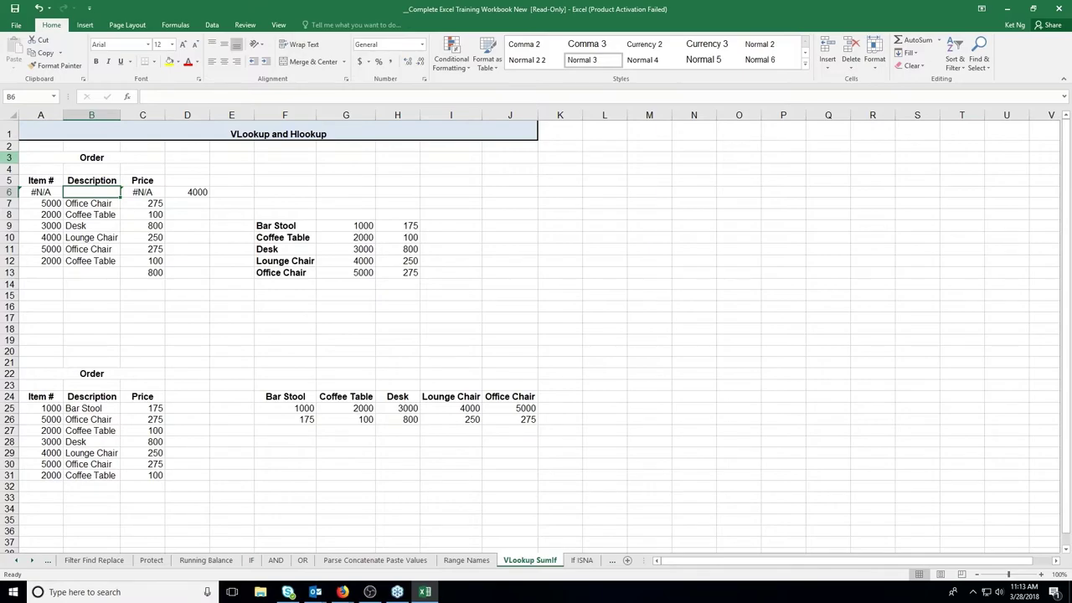
type("Bar S")
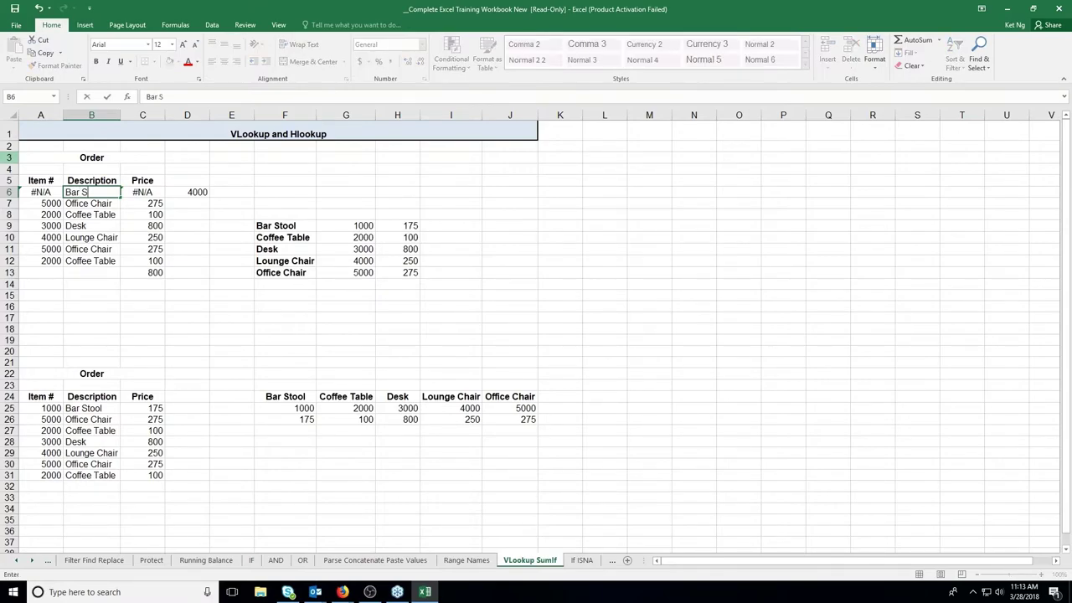
type("tool")
key("Return")
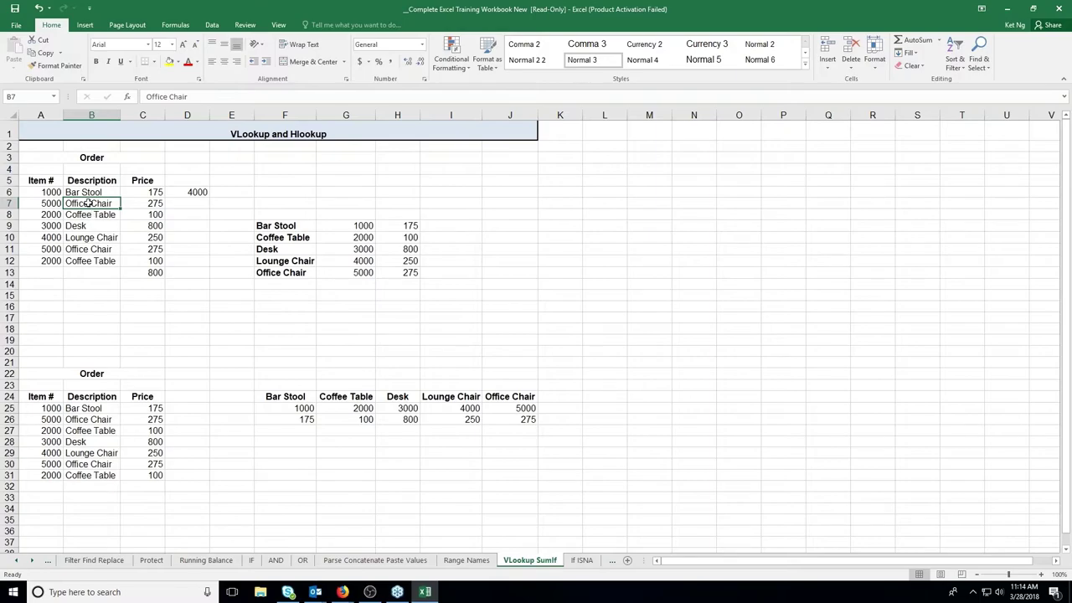
Clear the descriptions in B6:B12 and enter Coffee Table in B6.
left_click_drag(88, 191, 88, 260)
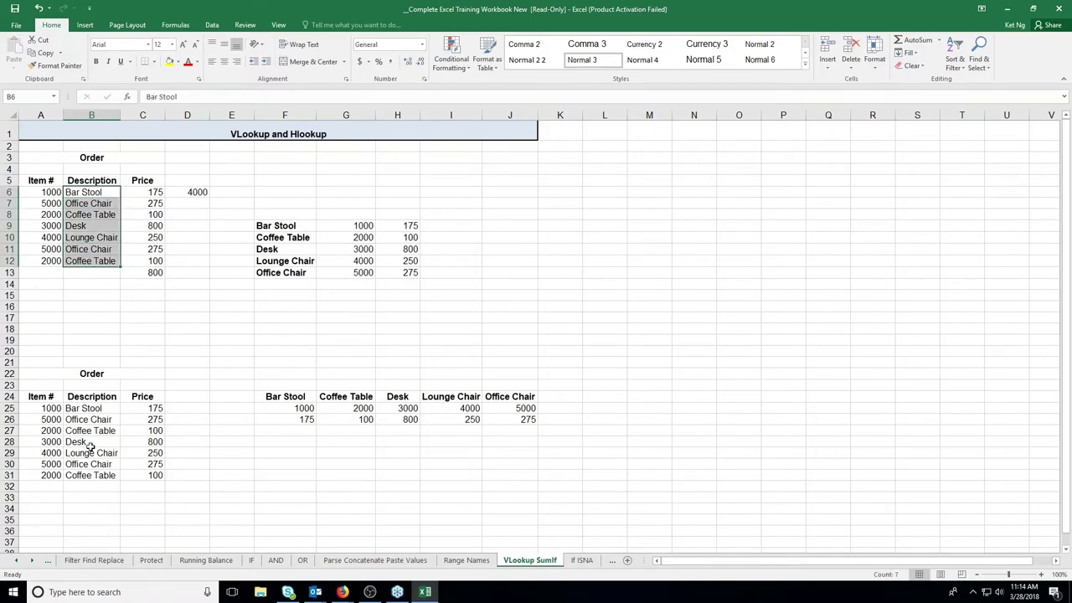
key("Delete")
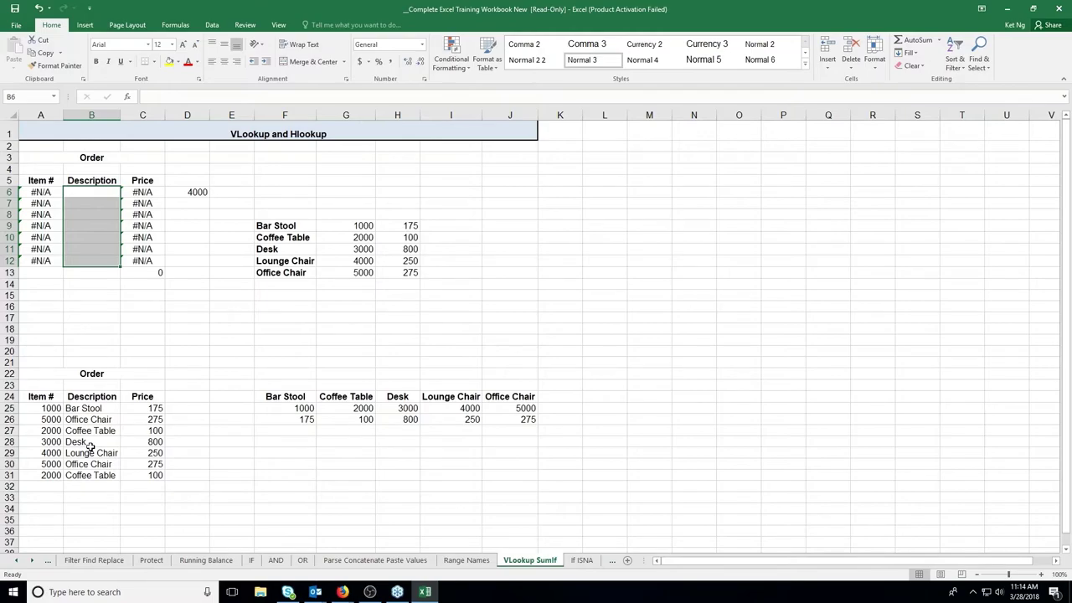
key("Up")
key("Down")
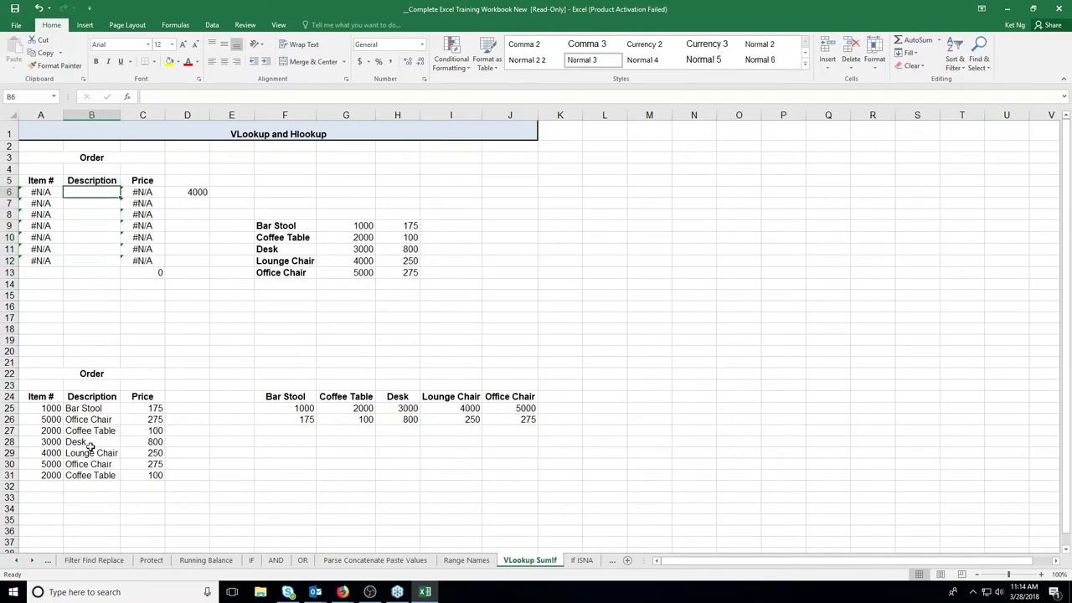
type("Coff")
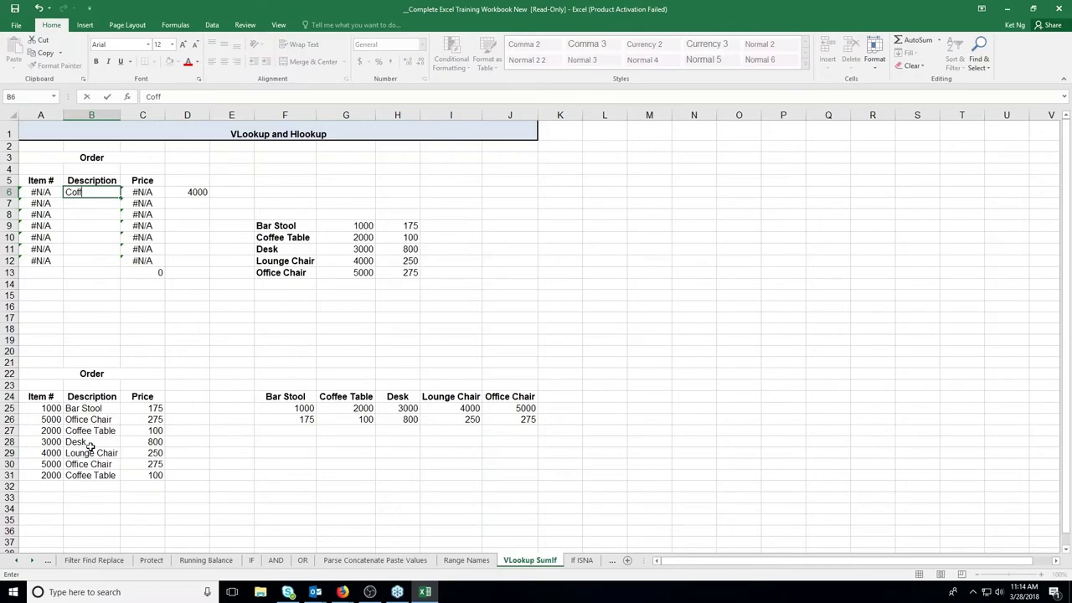
type("ee Table")
key("Return")
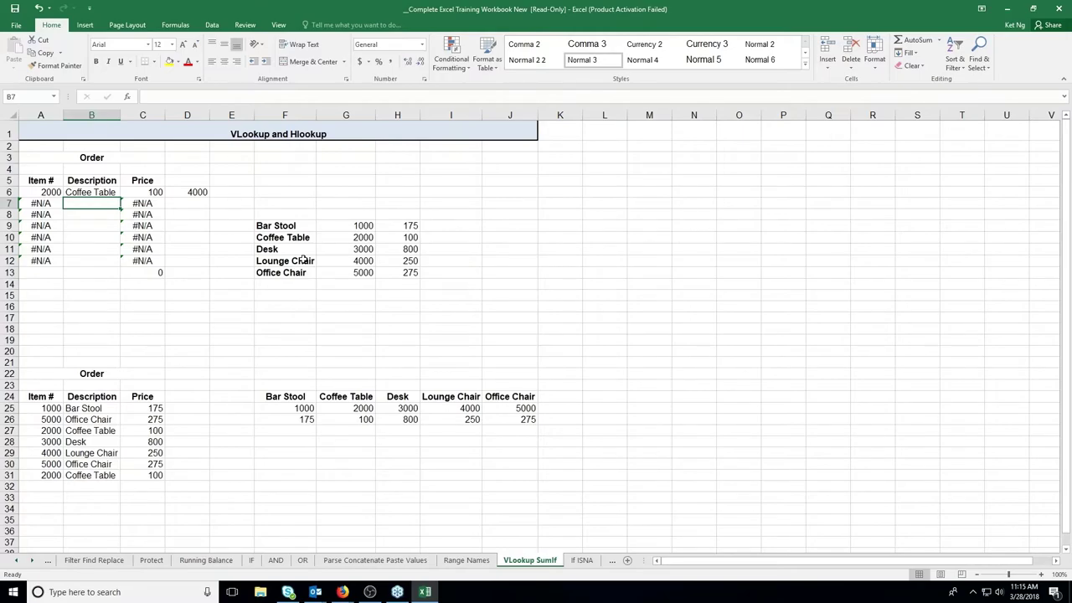
Undo the Coffee Table entry and the clearing of the descriptions in B6:B12.
key("ctrl+z")
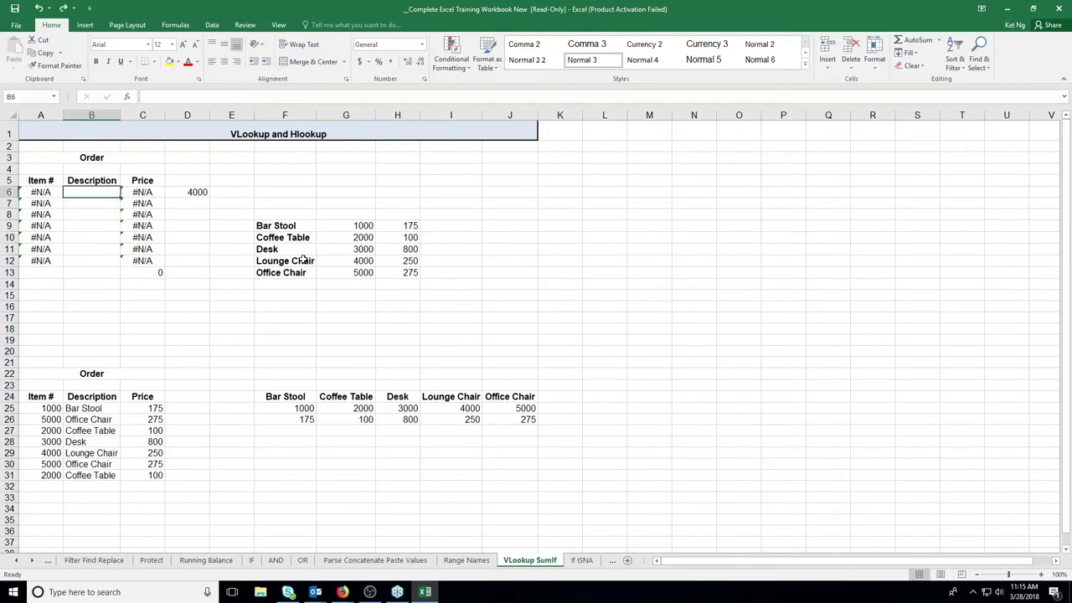
key("ctrl+v")
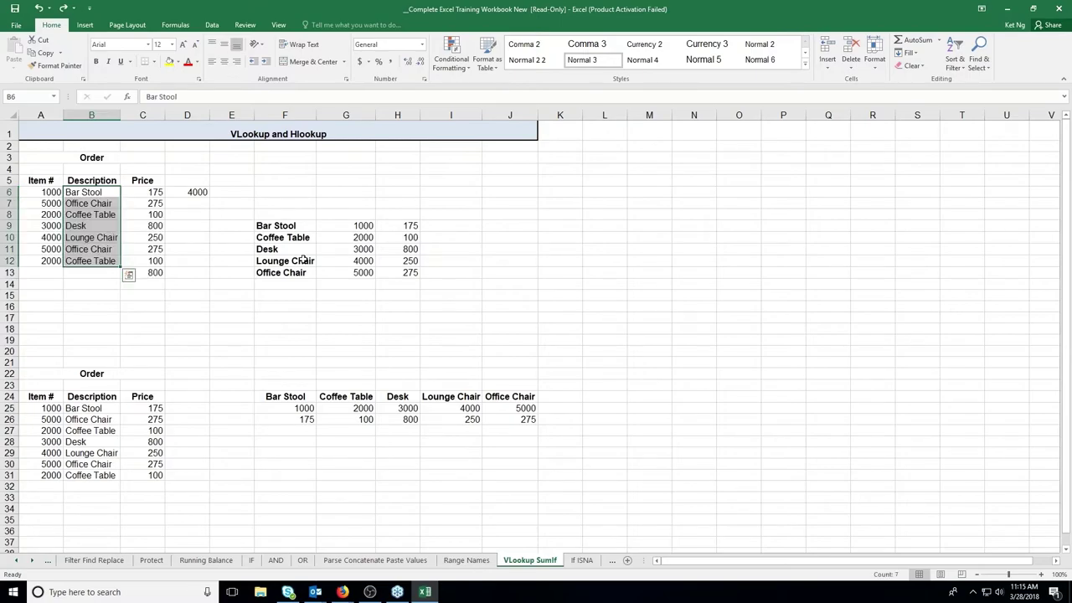
Change the description in B6 to Bar Stools to test the Price lookup with an inexact name.
left_click(144, 194)
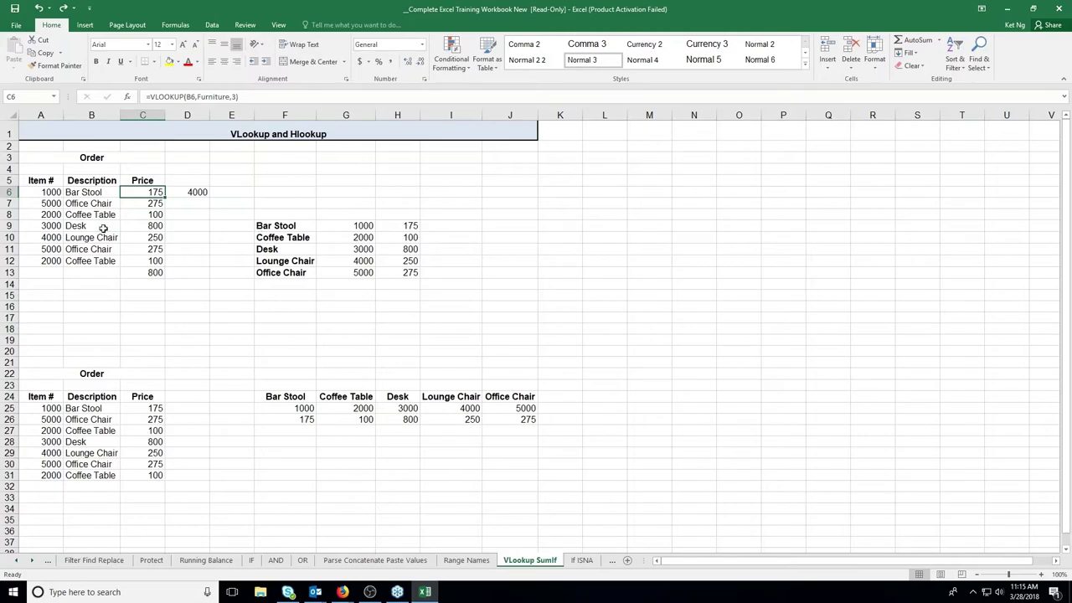
double_click(106, 193)
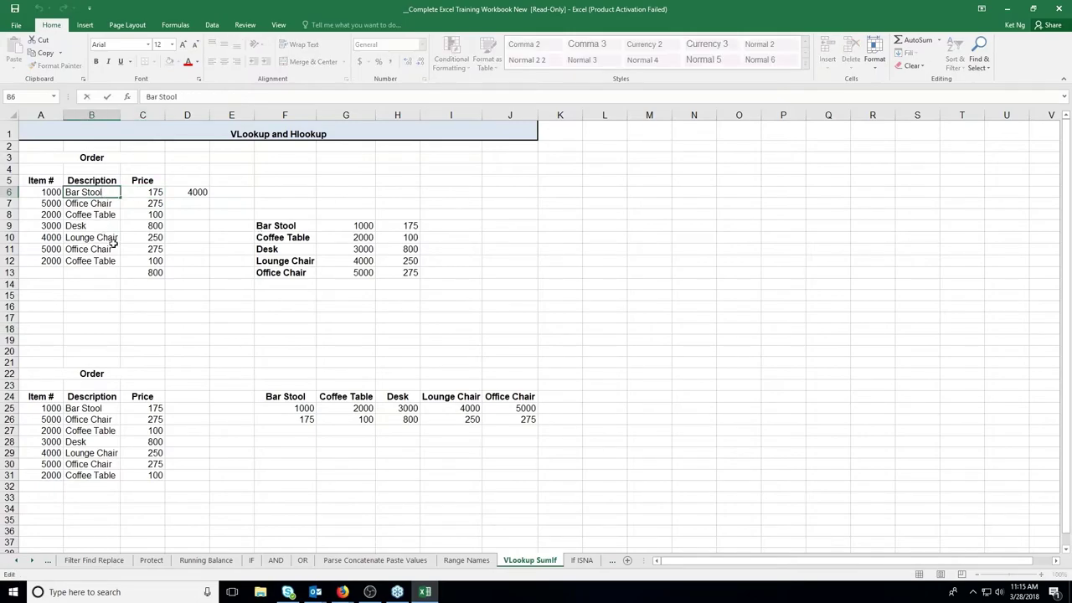
type("s")
key("Return")
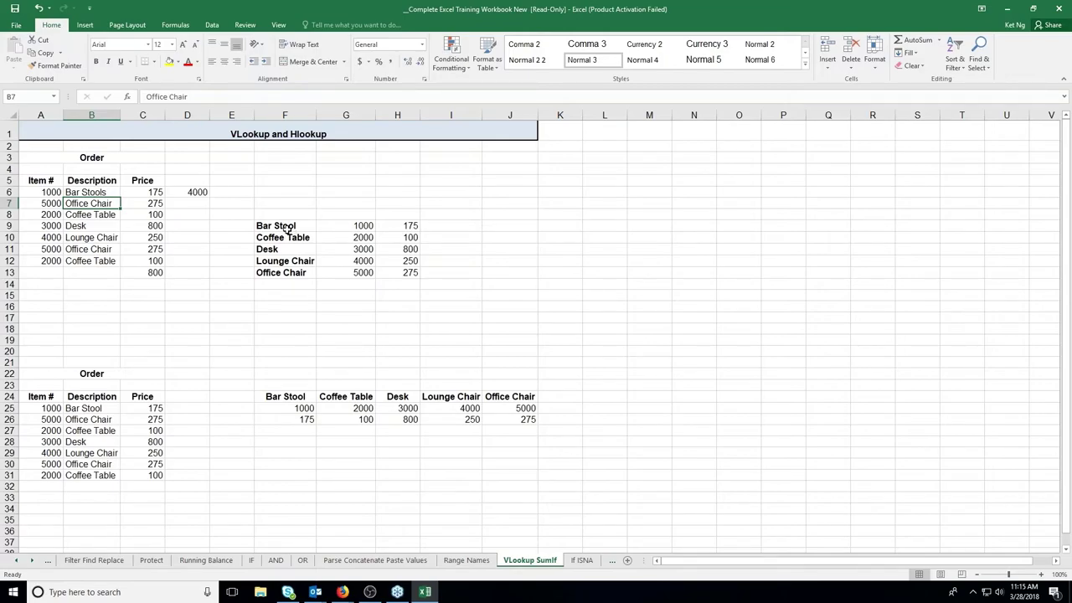
Add FALSE as the range lookup argument of the Price formula in C6 to require an exact match.
left_click(135, 193)
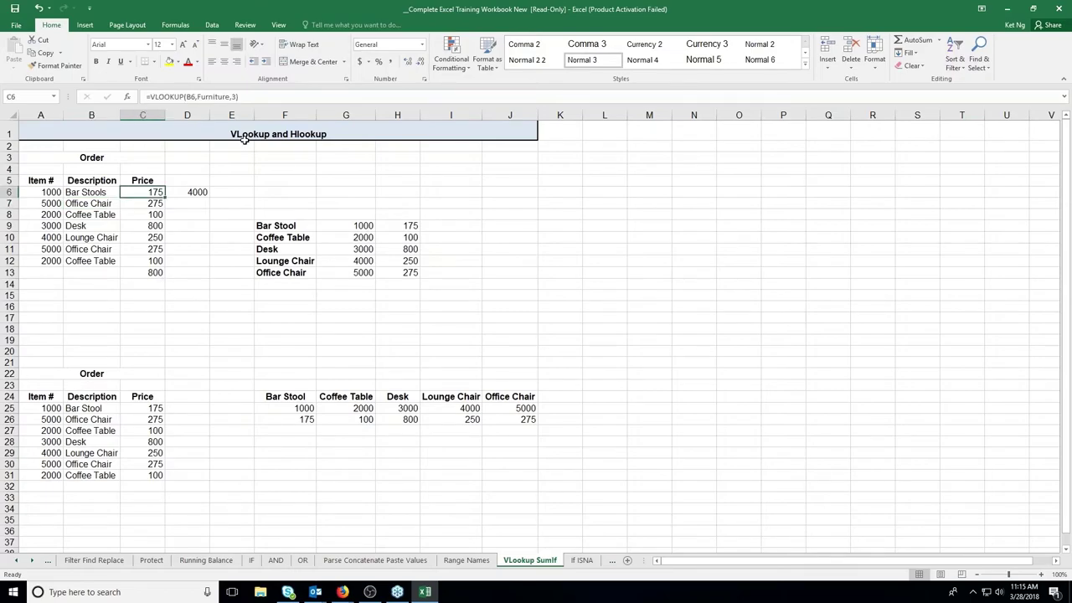
left_click(236, 98)
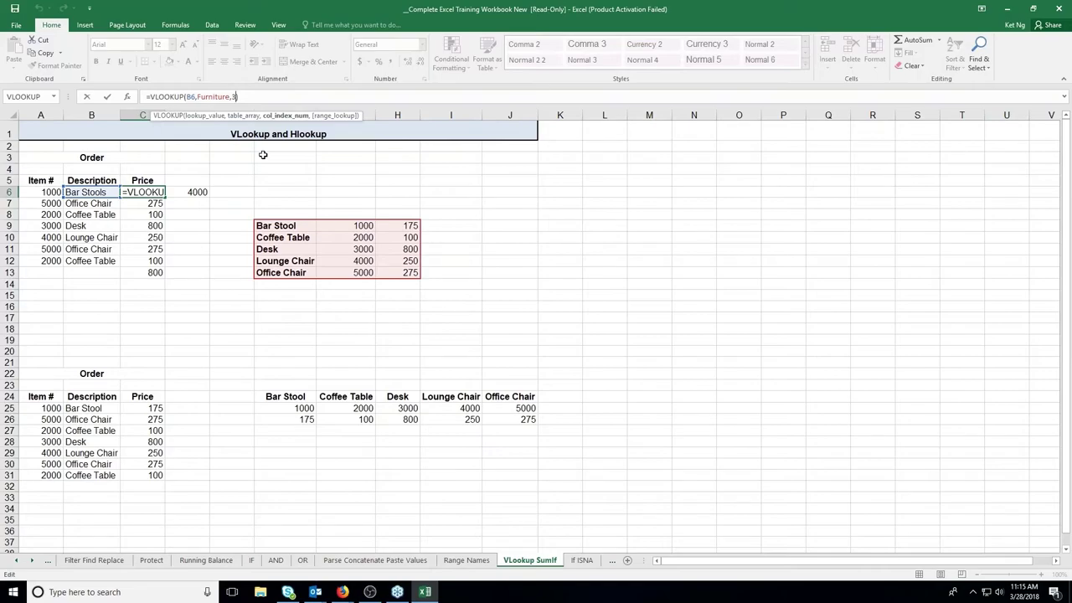
type(",")
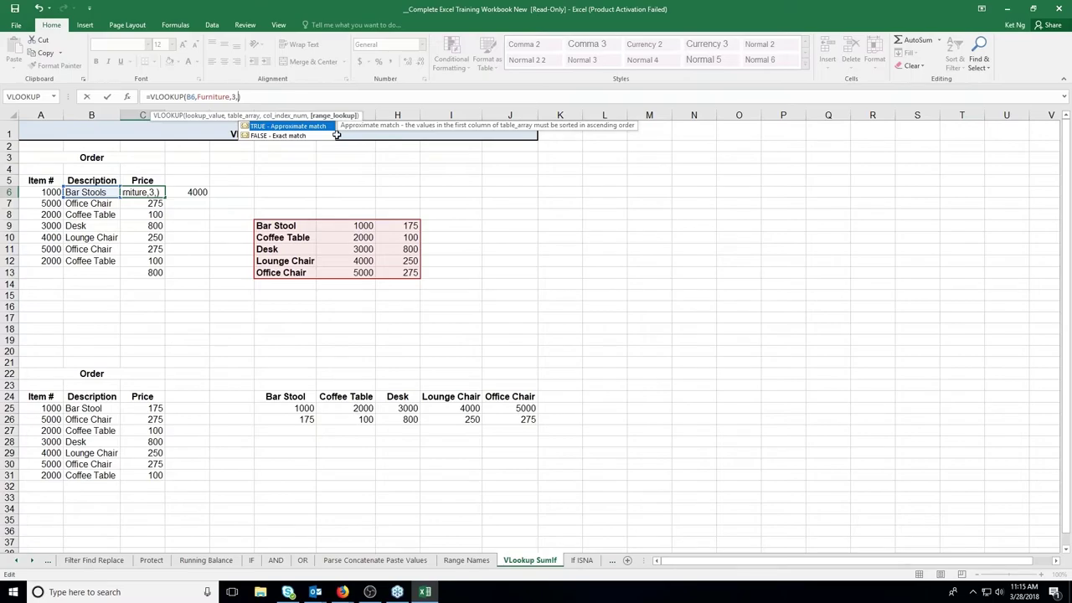
left_click(271, 137)
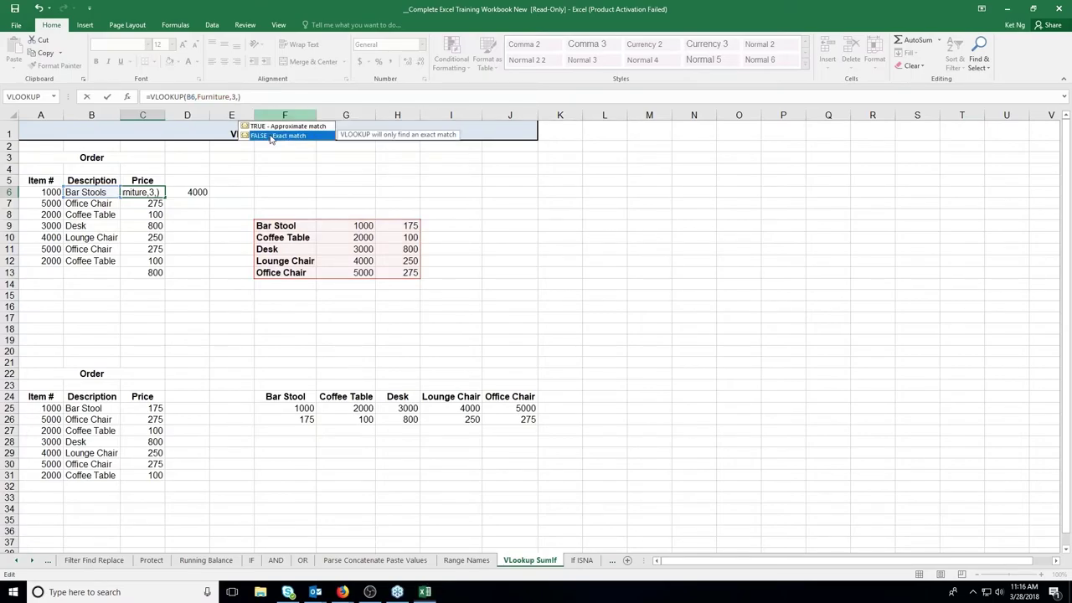
double_click(271, 137)
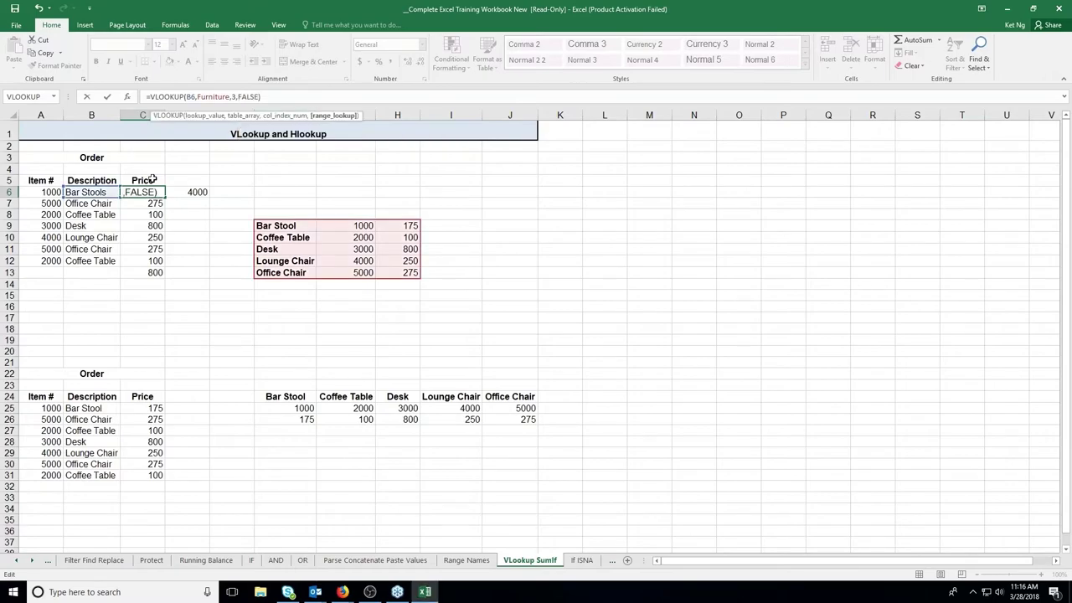
key("Return")
key("Up")
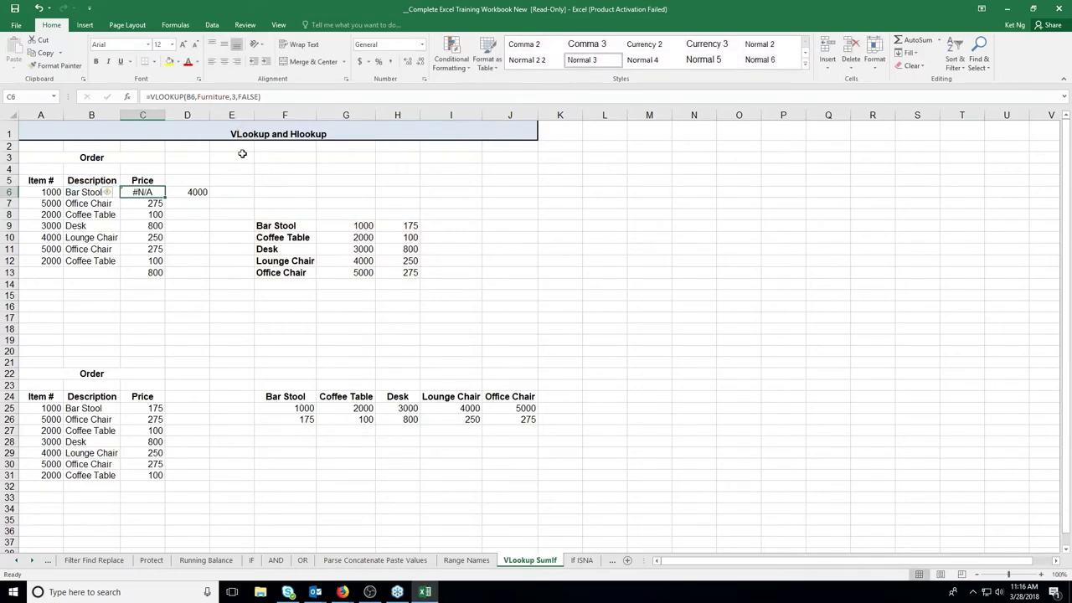
Correct the description in B6 to Bar Stool so it matches the Furniture table entry.
left_click(90, 192)
key("F2")
key("BackSpace")
key("Return")
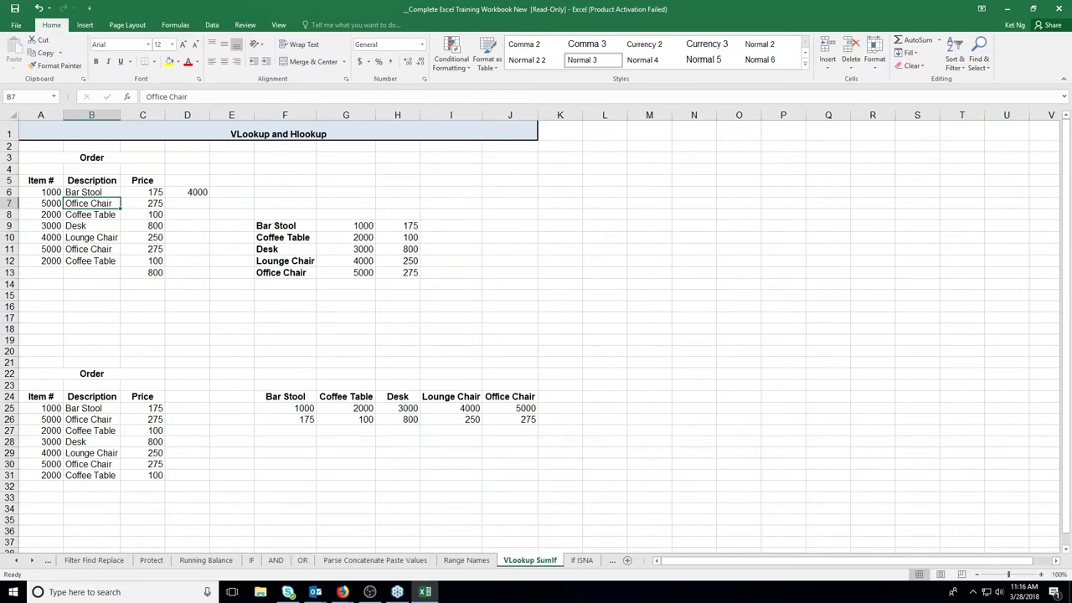
Review the exact-match Price formula in C6 and the order of the item names in F9:F13.
left_click(134, 193)
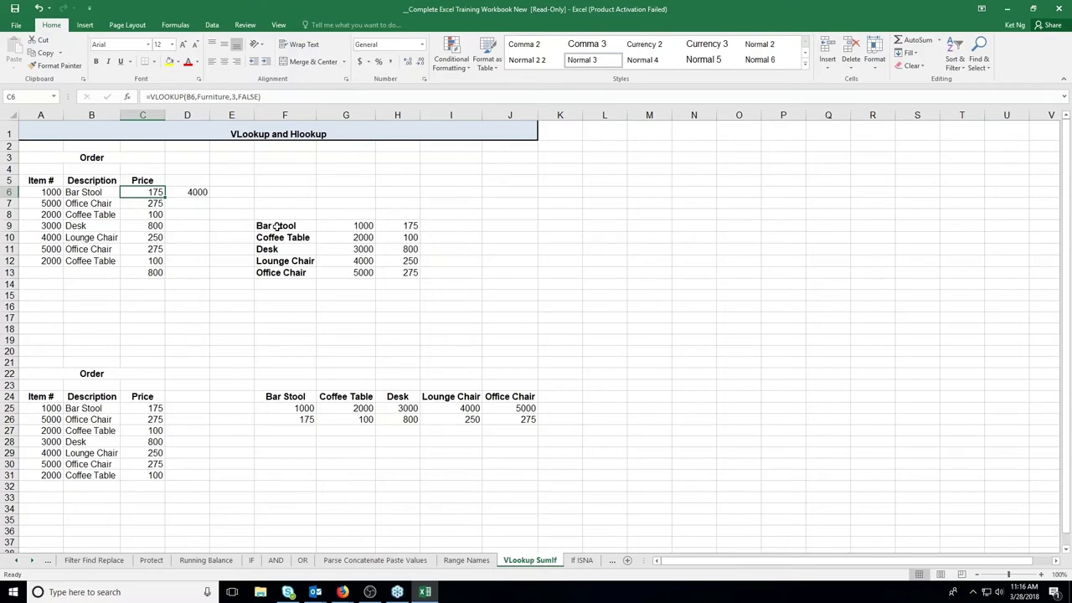
left_click_drag(281, 224, 281, 273)
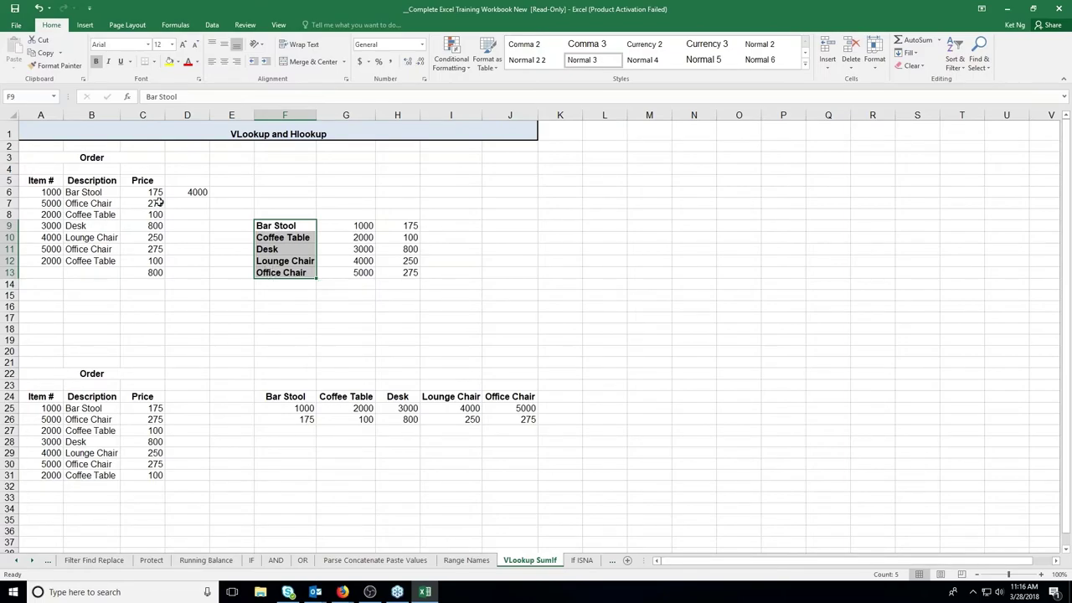
left_click(272, 226)
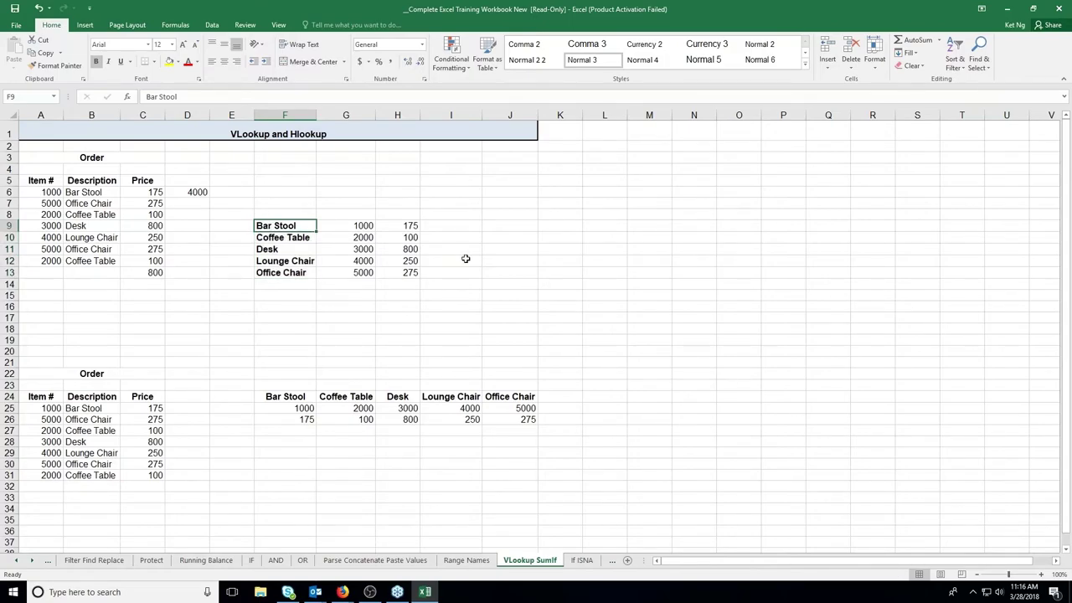
key("Down")
key("Down")
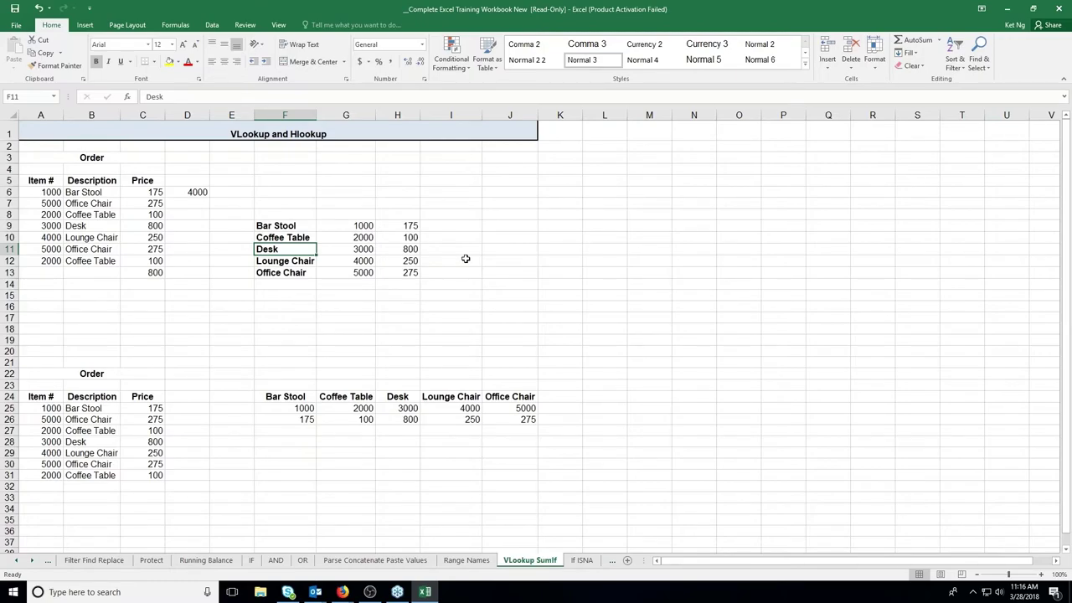
key("Up")
key("Up")
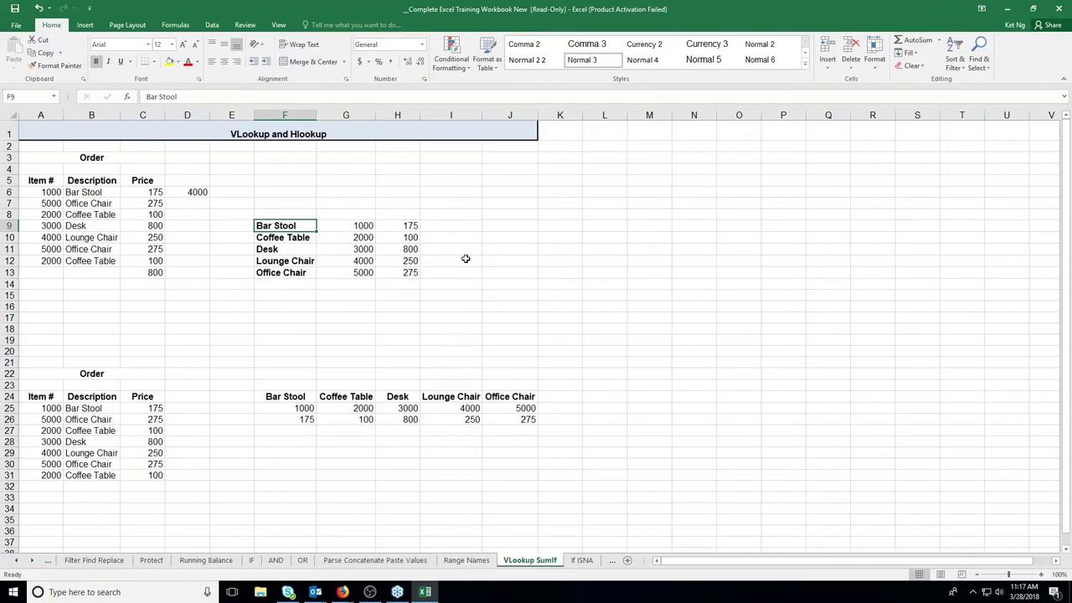
key("Down")
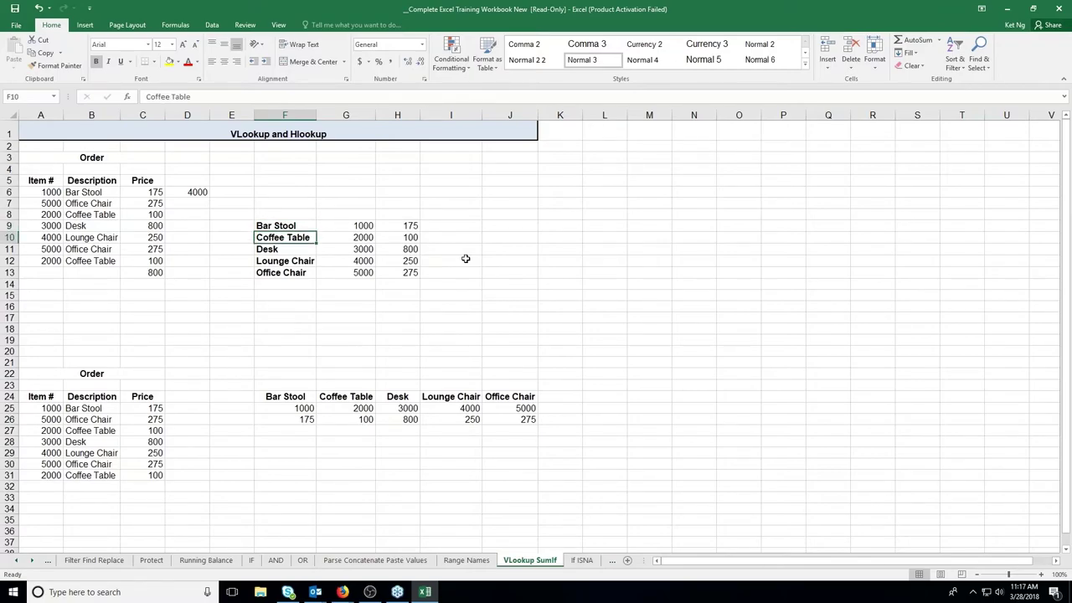
key("Up")
key("Right")
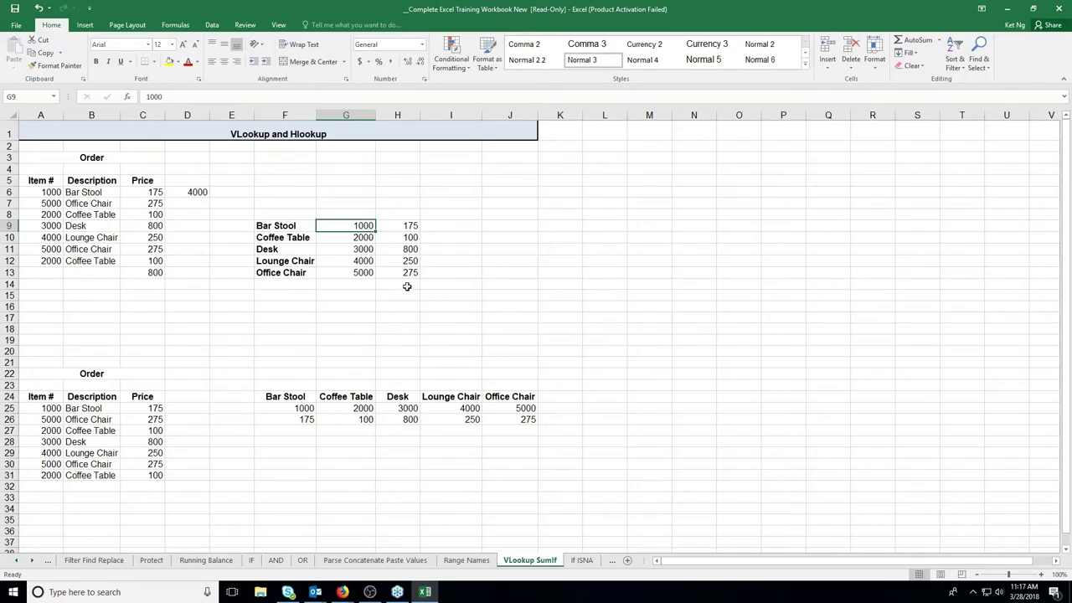
Start a bracket table beside the Furniture table by entering 10000 in K8 and 20000 in L8.
left_click(555, 215)
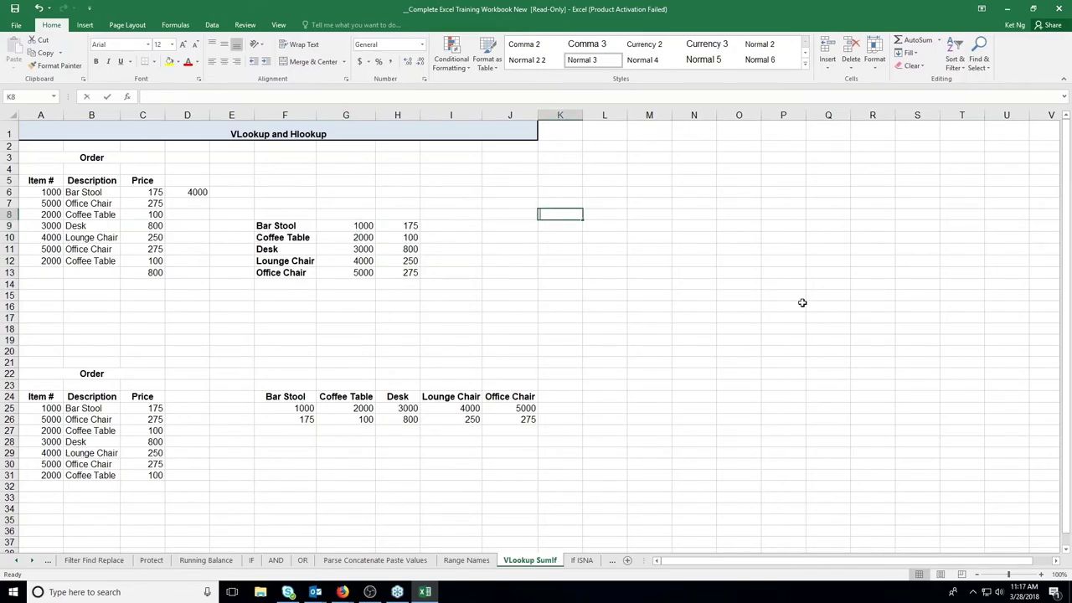
type("10000")
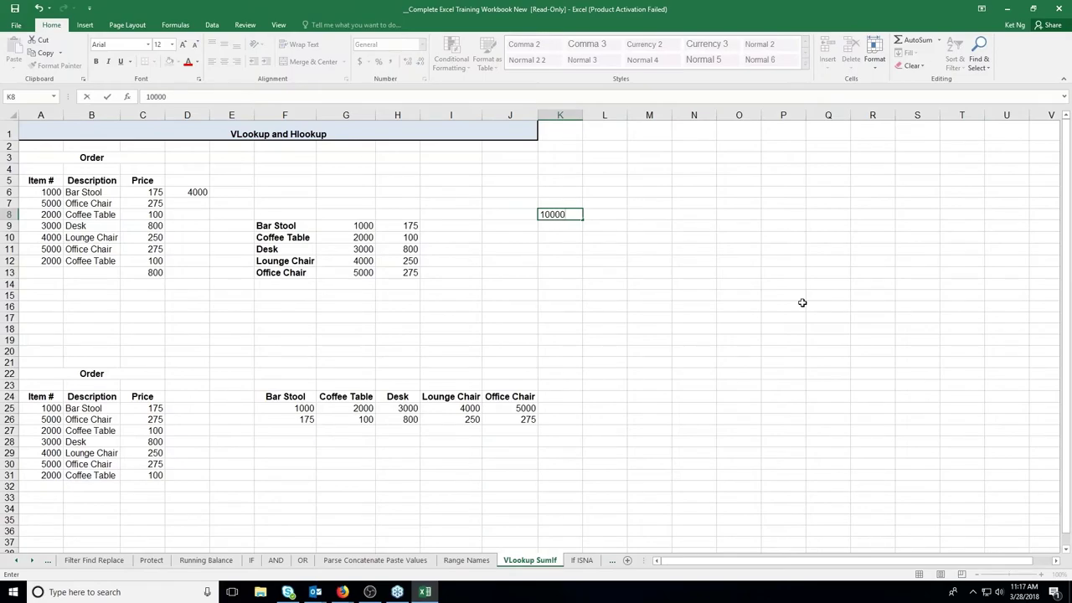
key("Tab")
type("200")
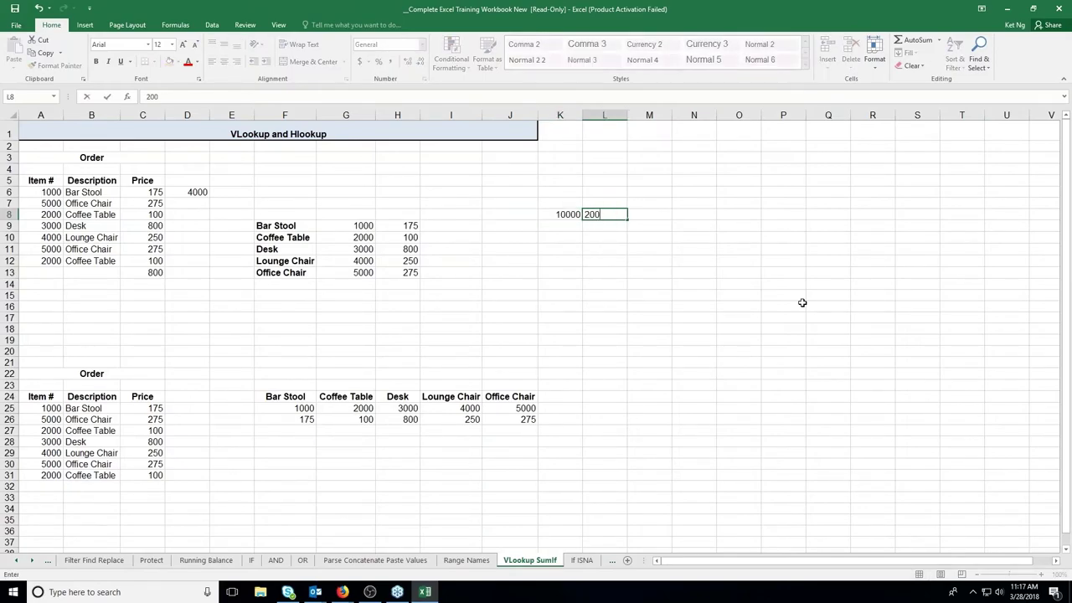
type("00")
key("Return")
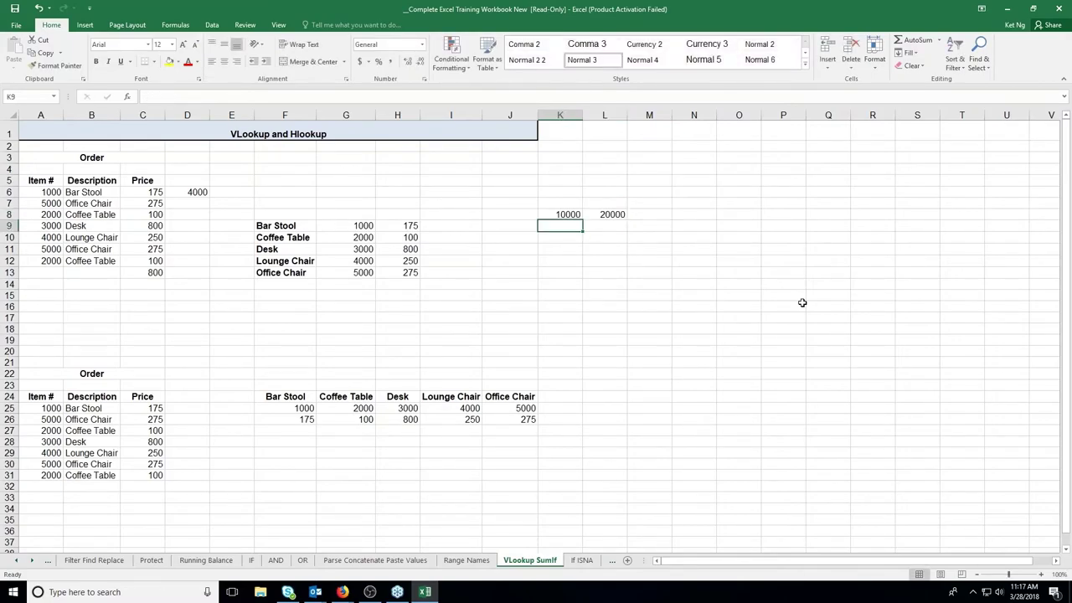
Add the second bracket row with 20000 in K9 and 30000 in L9.
type("20000")
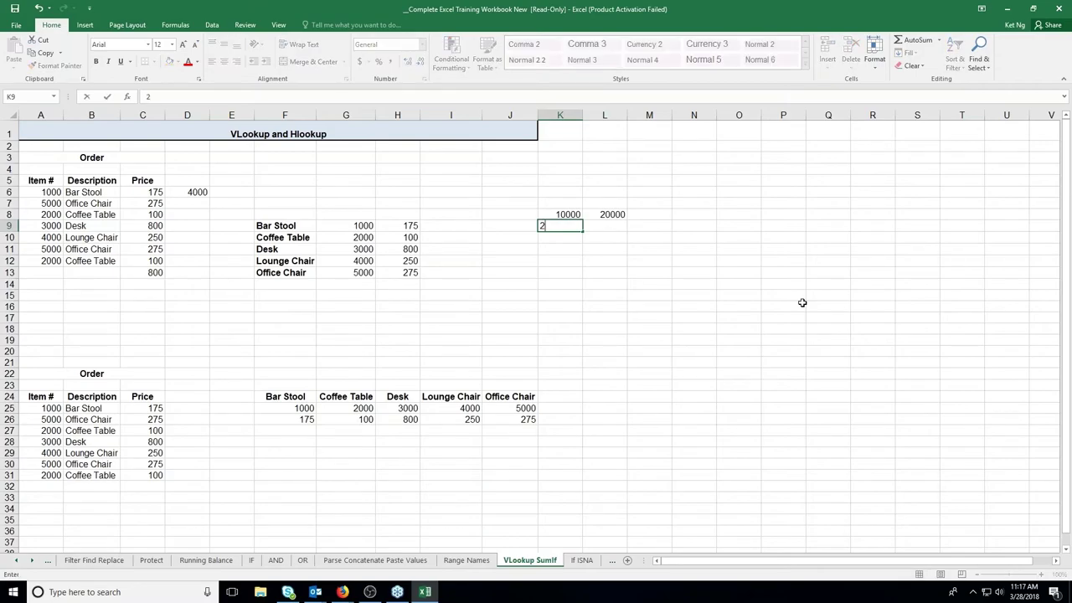
key("Tab")
type("3000")
key("Tab")
key("Left")
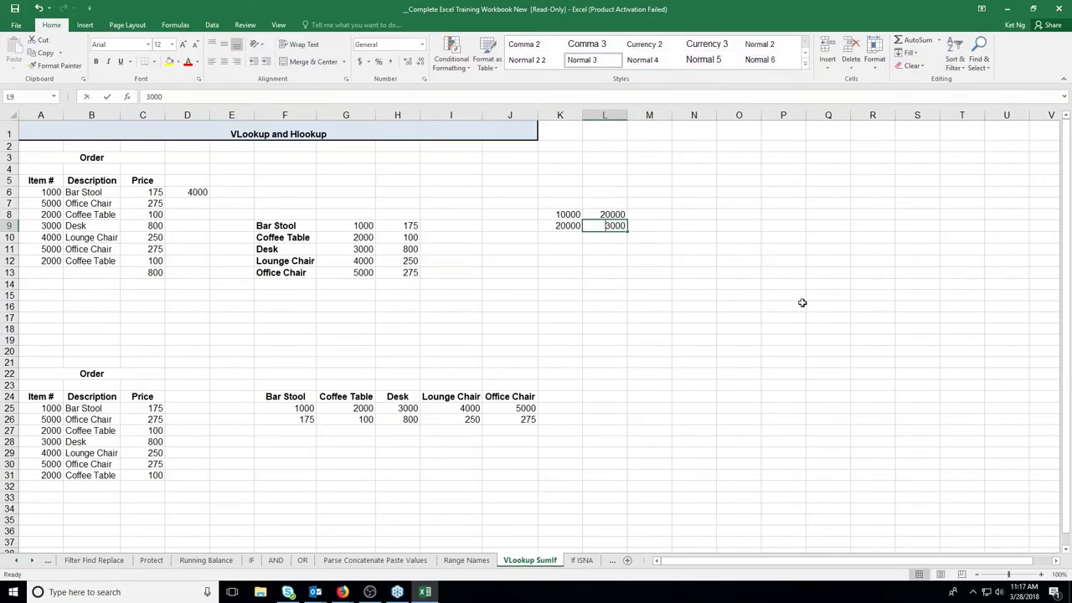
key("F2")
type("0")
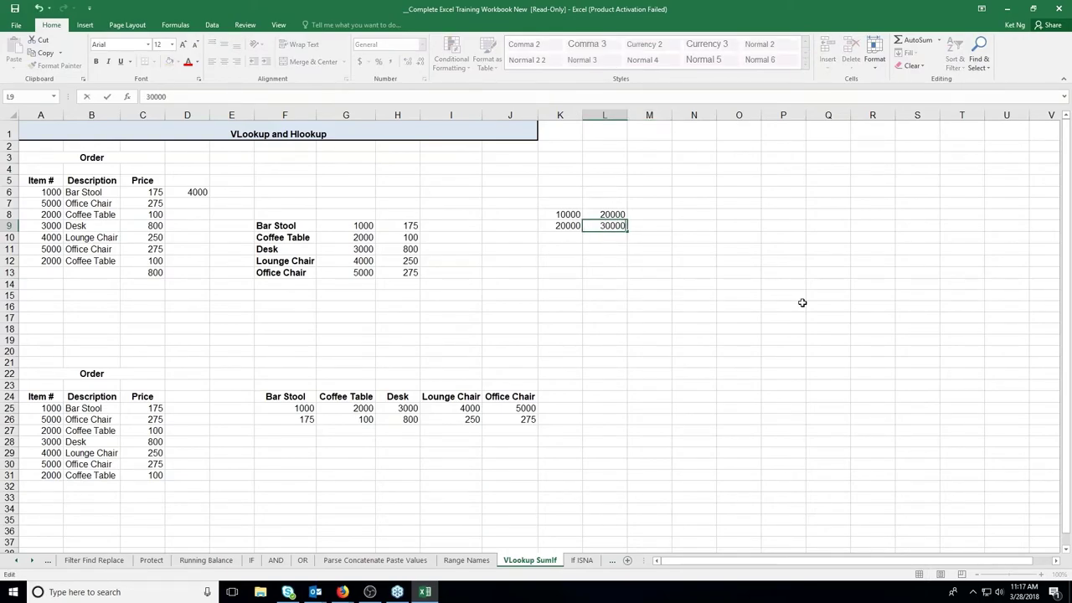
key("Tab")
Enter the bracket rates .10 in M8 and .20 in M9.
key("Up")
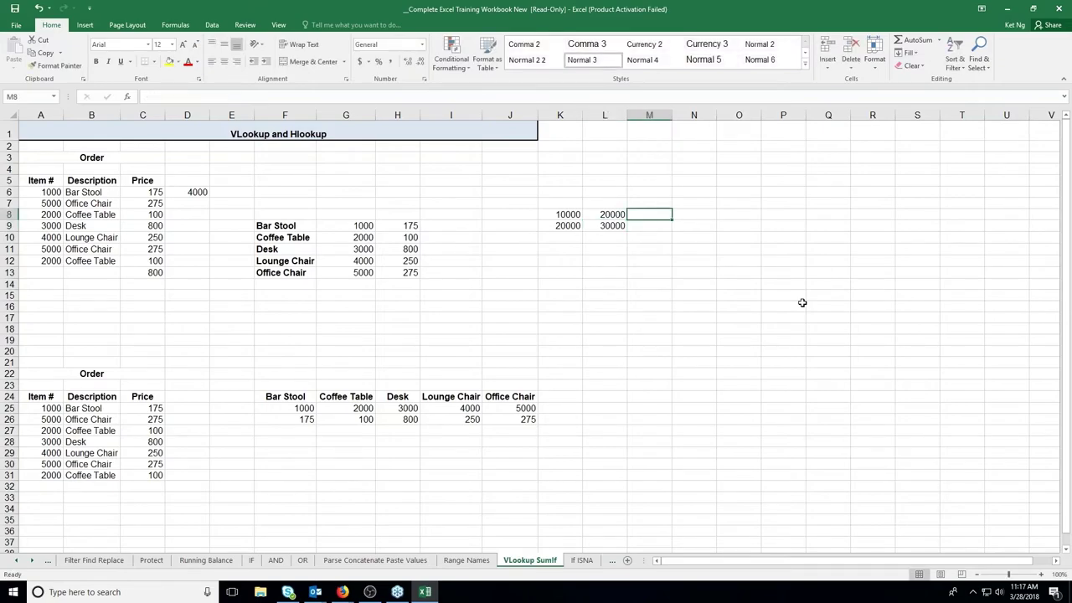
type(".")
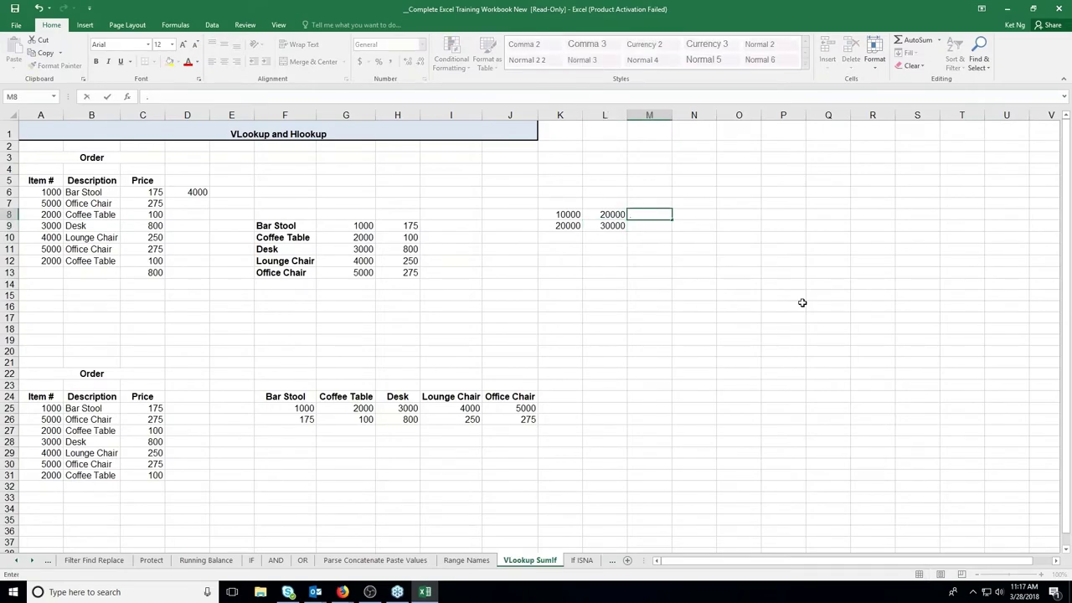
type("10")
key("Return")
type(".20")
key("Return")
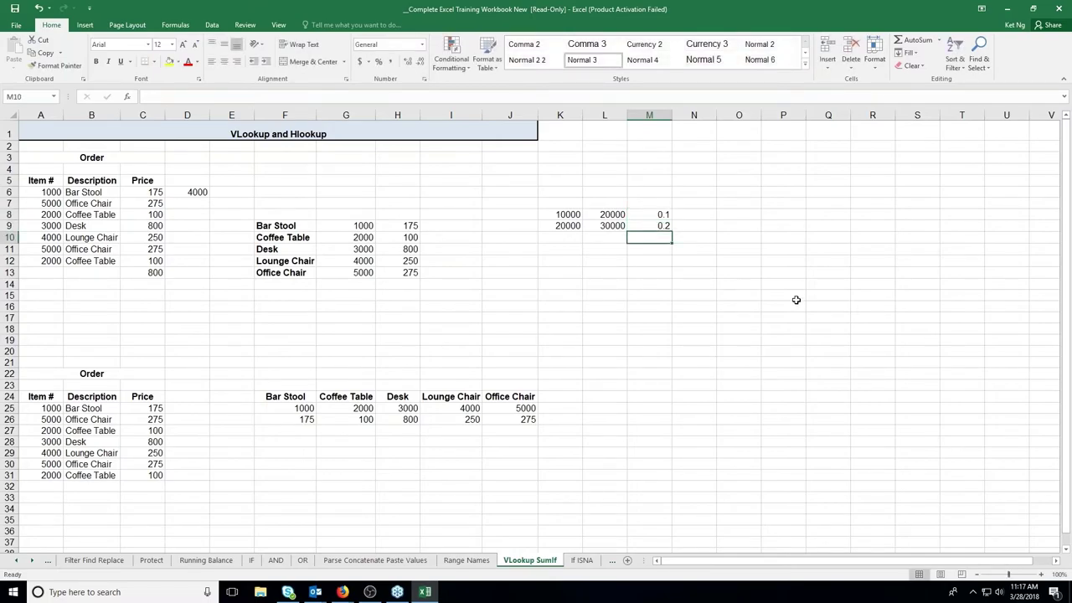
left_click(557, 216)
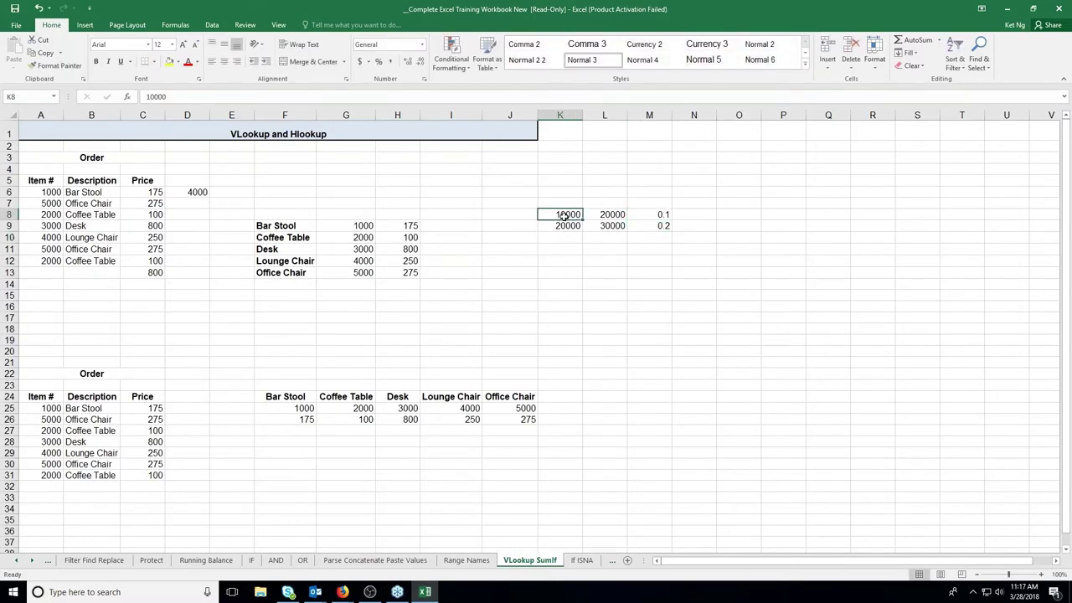
left_click(567, 238)
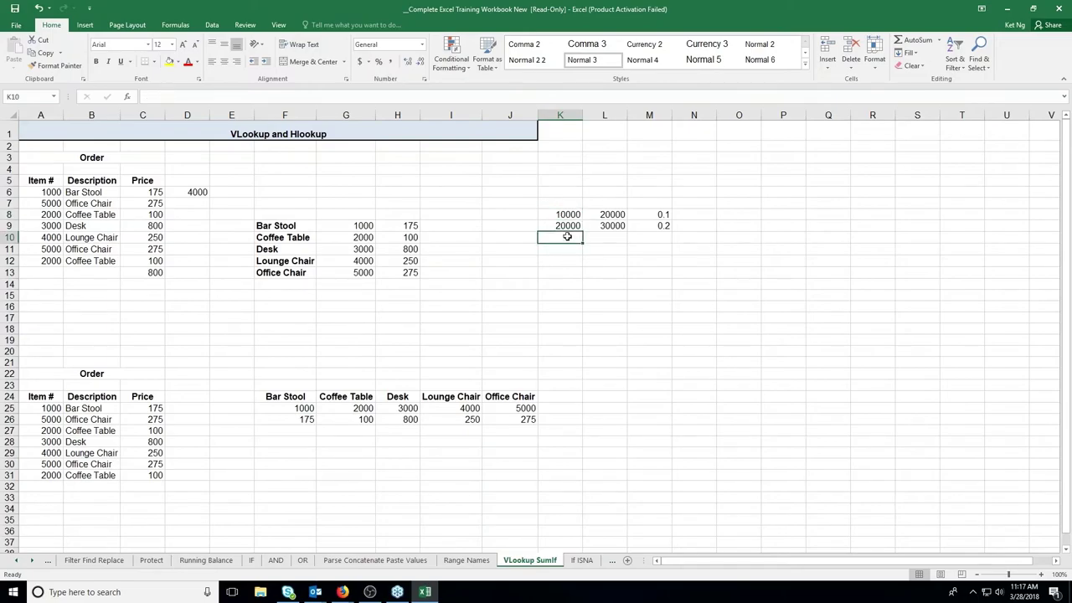
left_click(569, 216)
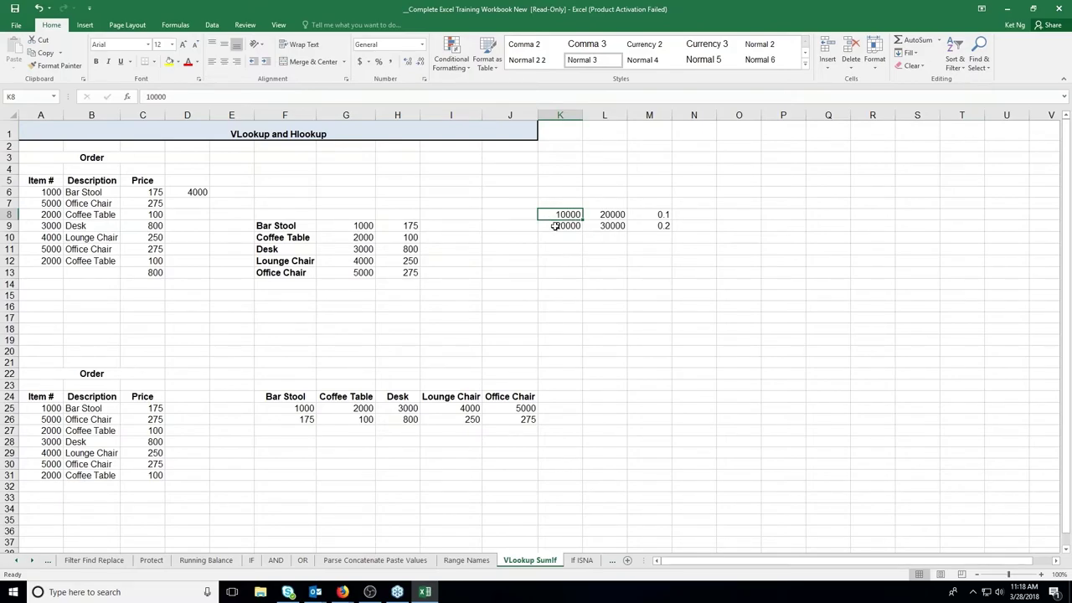
left_click(656, 215)
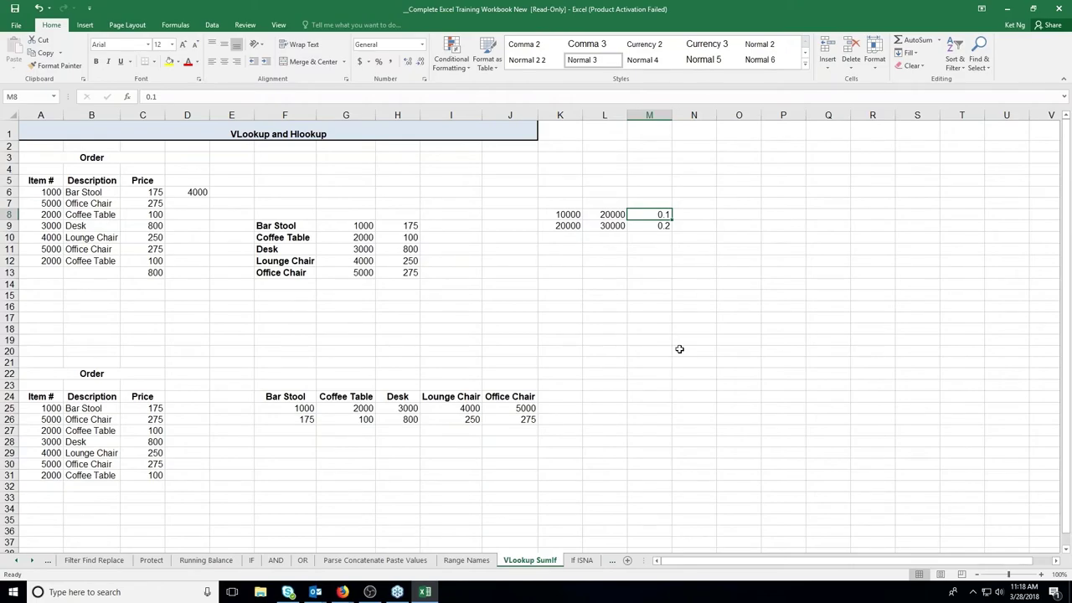
Fill the lower and upper bracket limits in columns K and L down to row 12, continuing in steps of 10000.
left_click(575, 215)
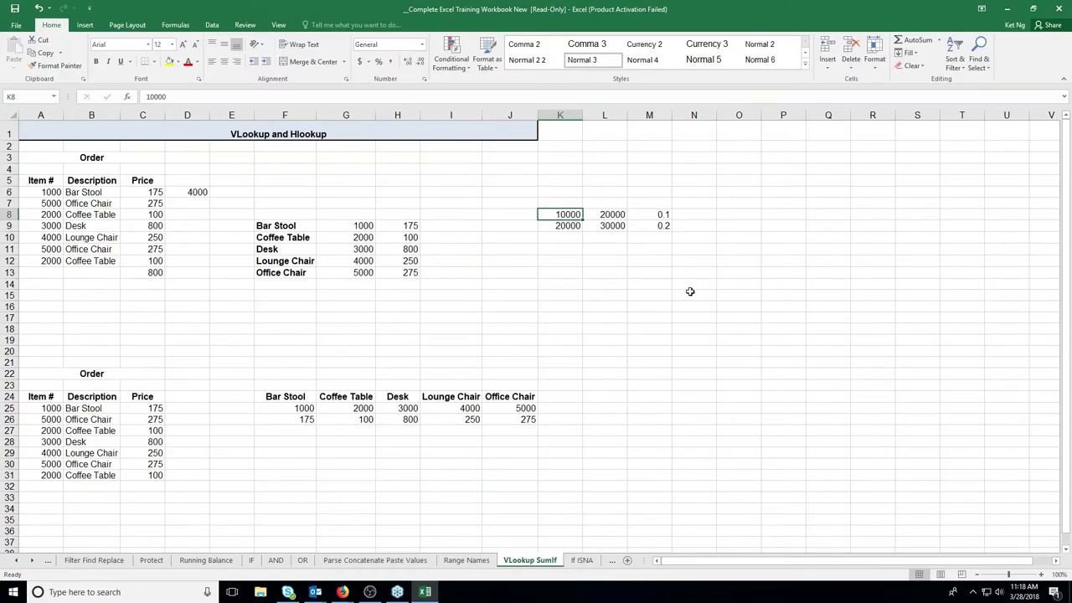
left_click(567, 226, "shift")
left_click_drag(583, 233, 584, 266)
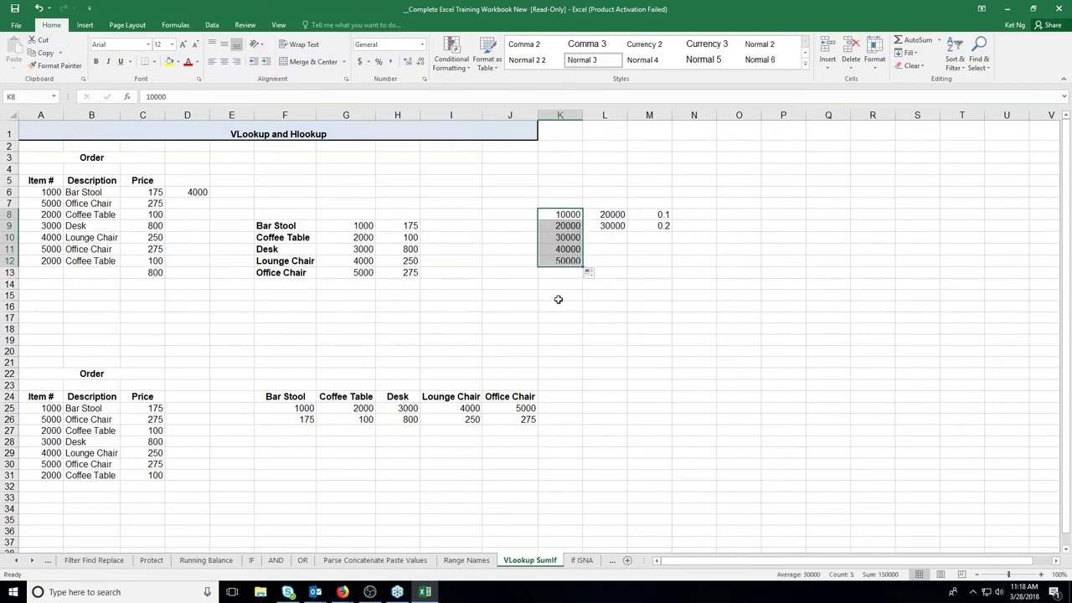
left_click_drag(612, 216, 629, 266)
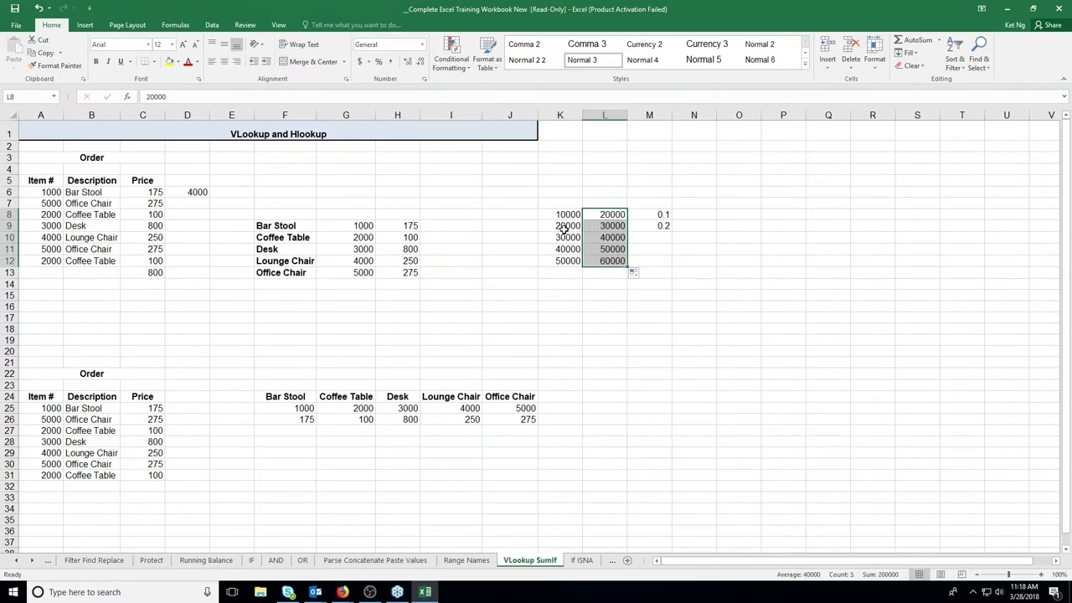
Clear the bracket table in K8:M13.
left_click(663, 214)
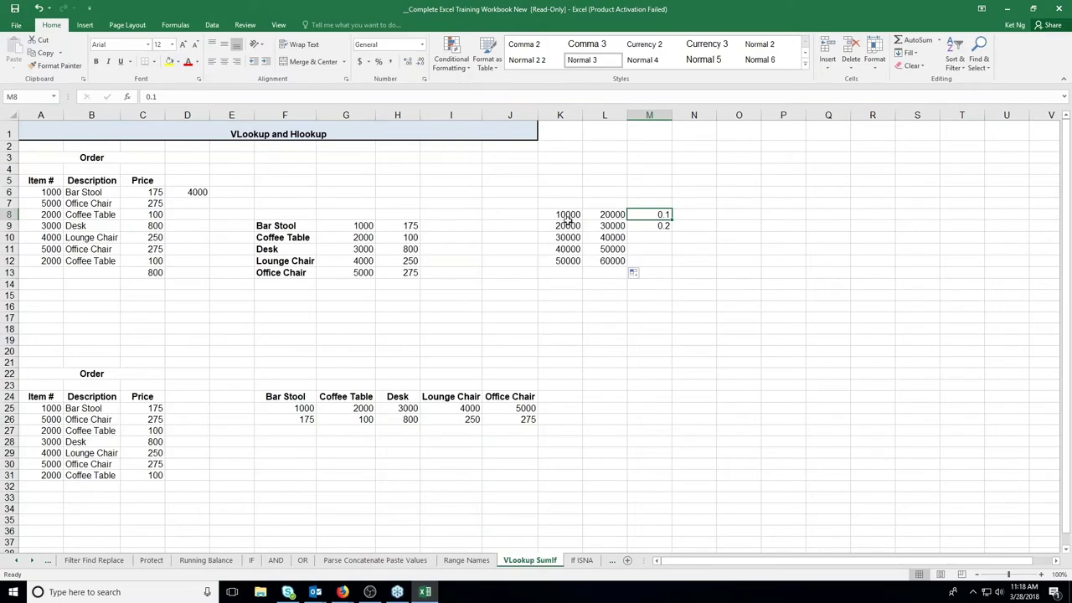
left_click_drag(565, 217, 659, 267)
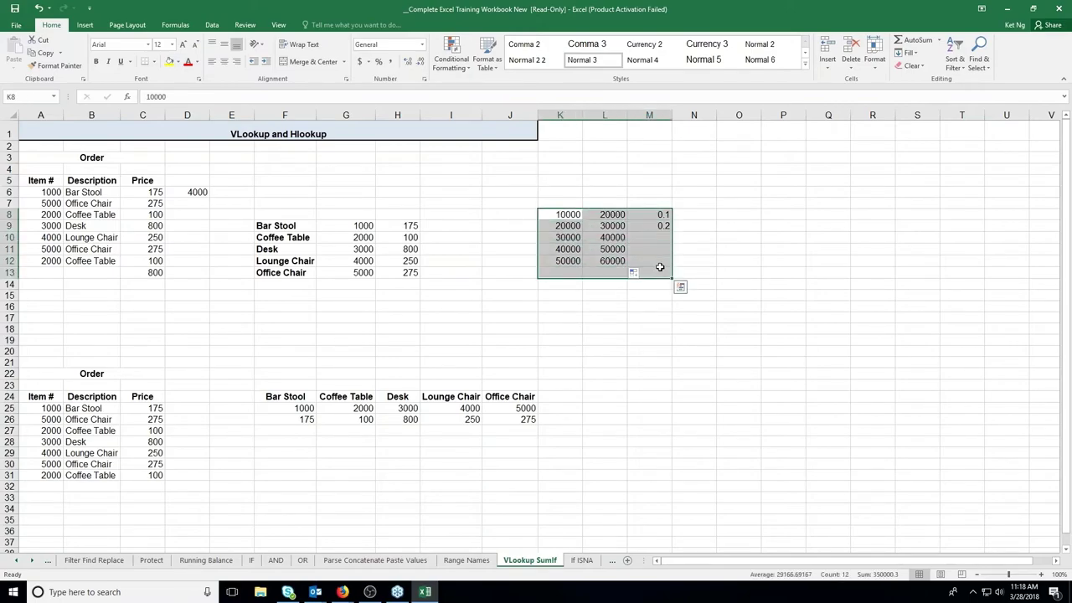
key("Delete")
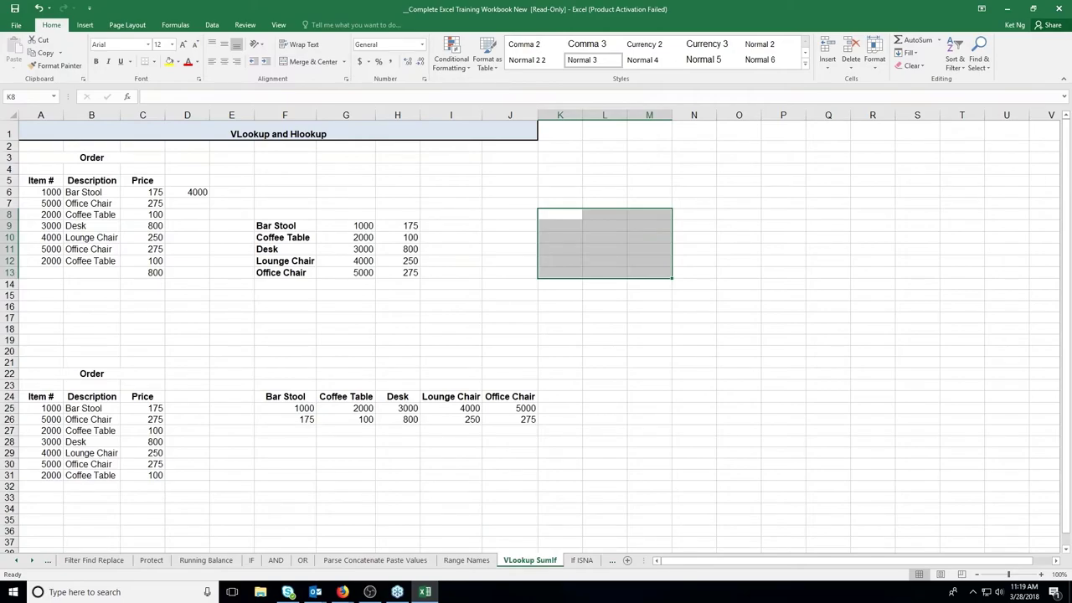
Review the item names in F9:F13 and the Item # formula in A6.
left_click_drag(307, 224, 308, 269)
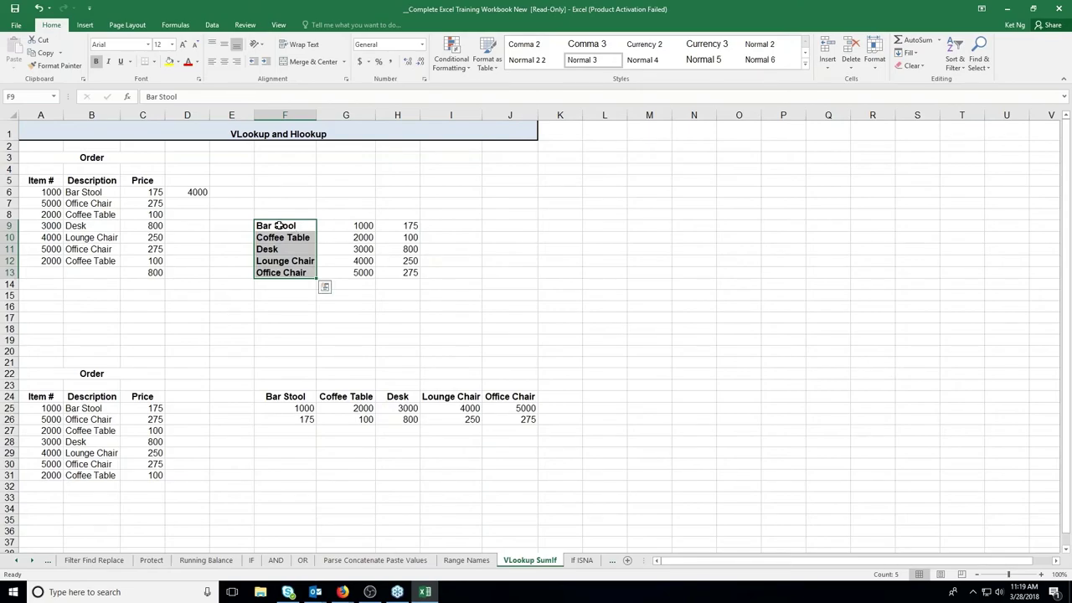
left_click(295, 262)
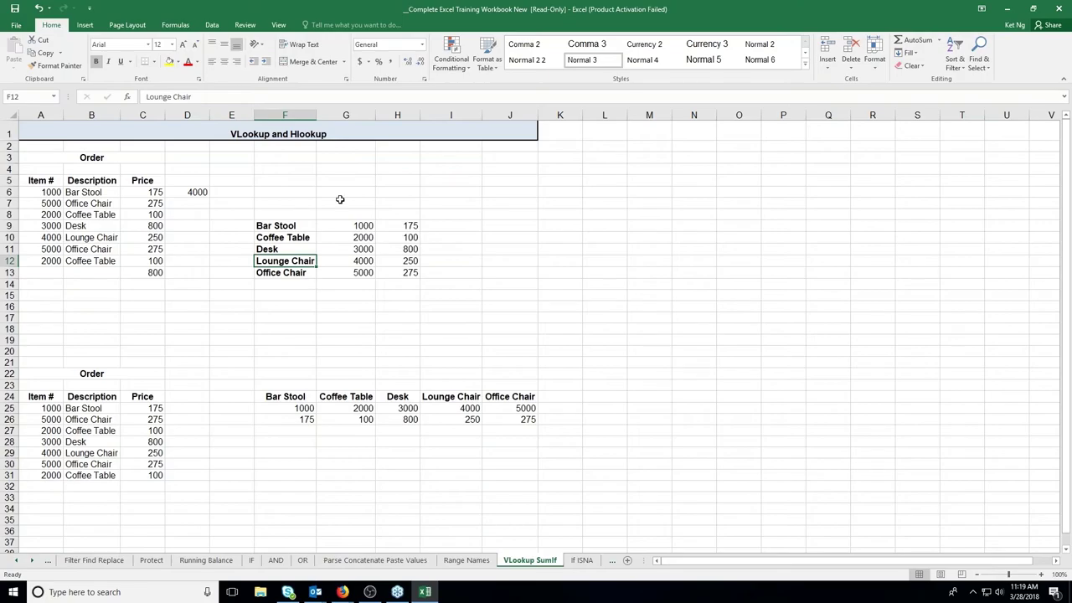
left_click(50, 193)
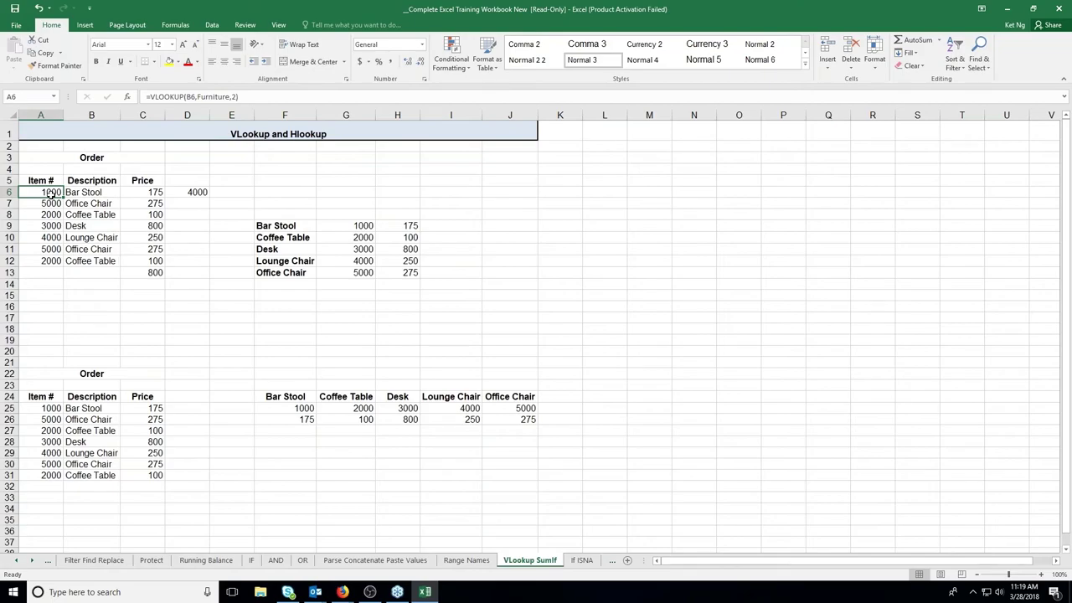
Enter the bracket thresholds 10000, 20000 and 30000 in L6:L8.
left_click(589, 193)
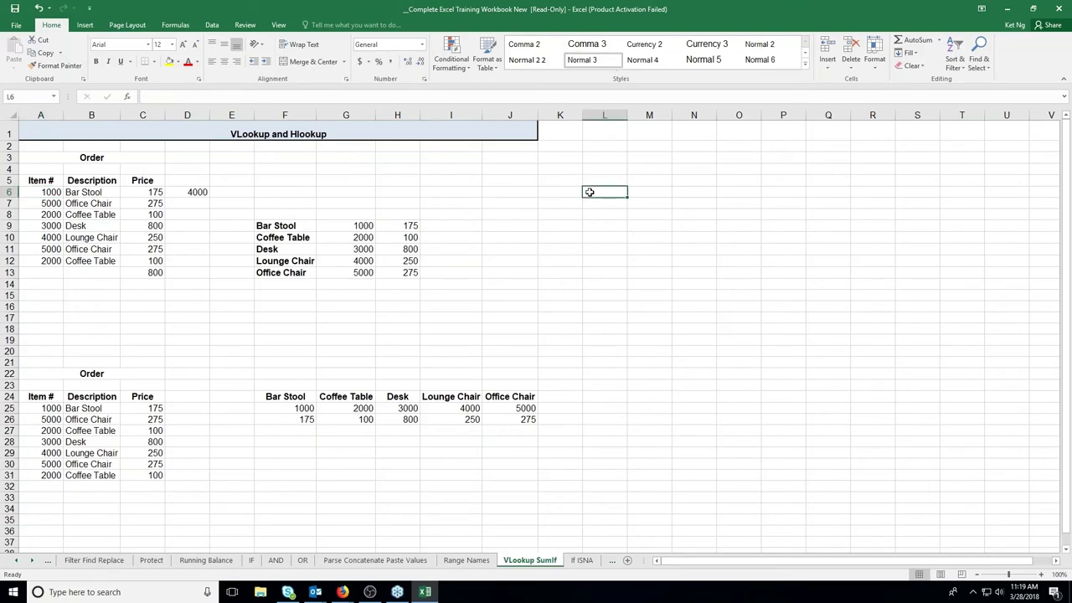
type("1000")
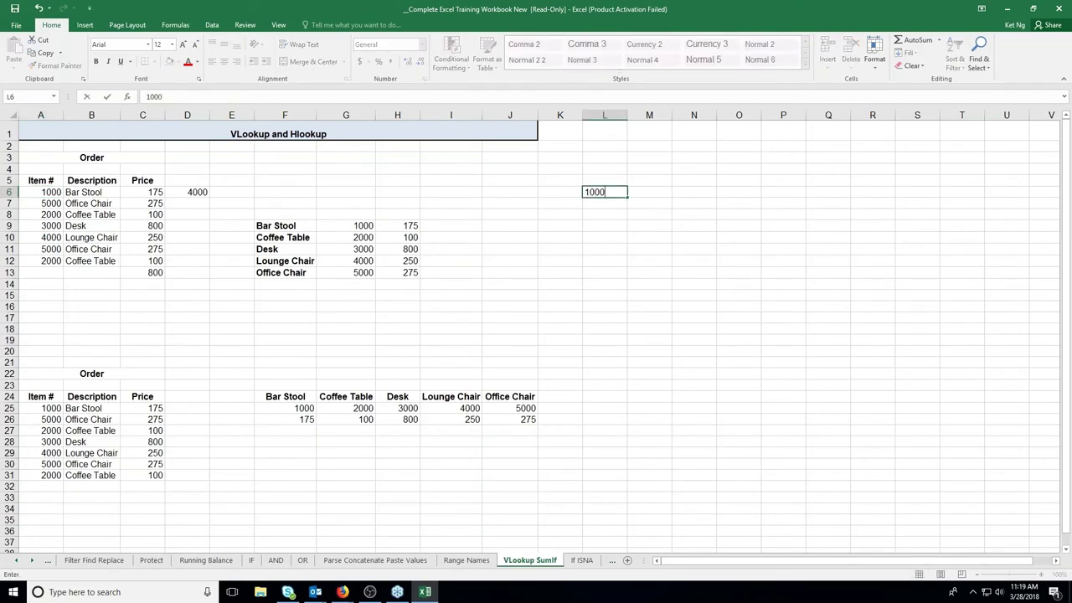
type("0")
key("Return")
type("20000")
key("Return")
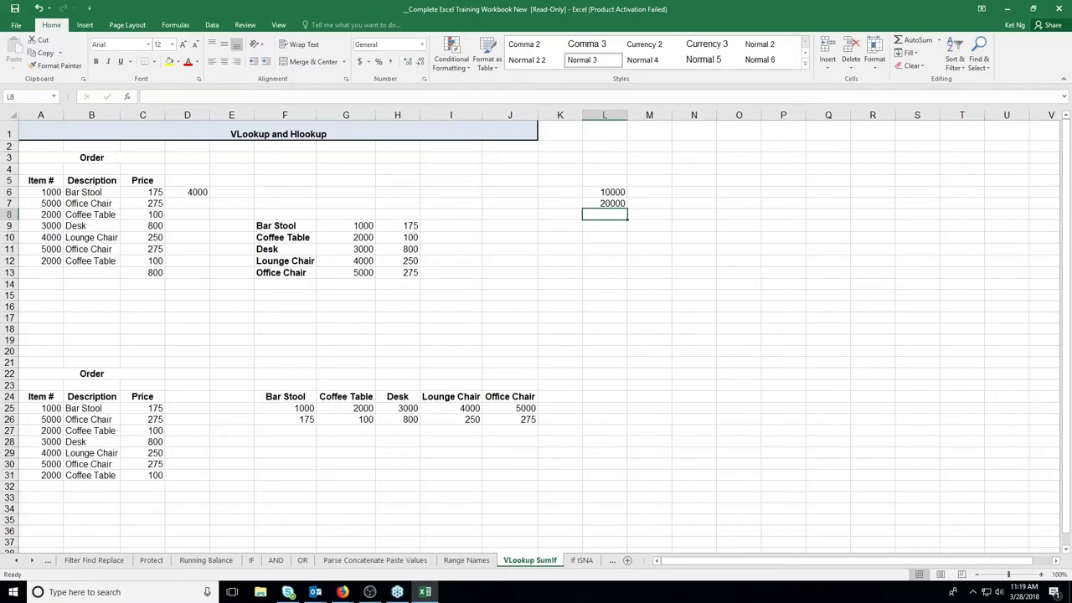
type("3000")
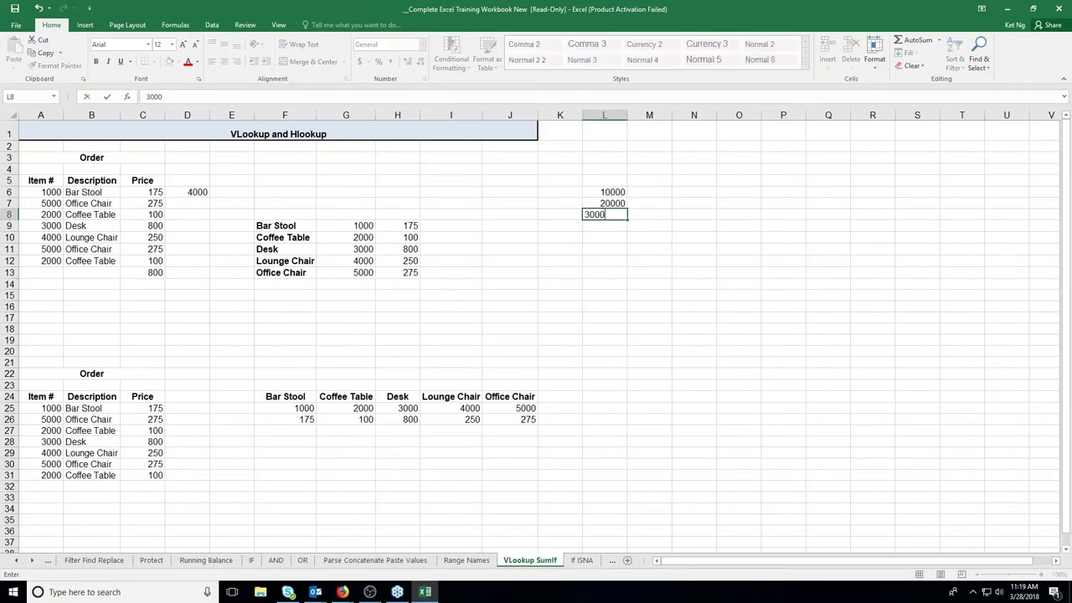
type("0")
key("Return")
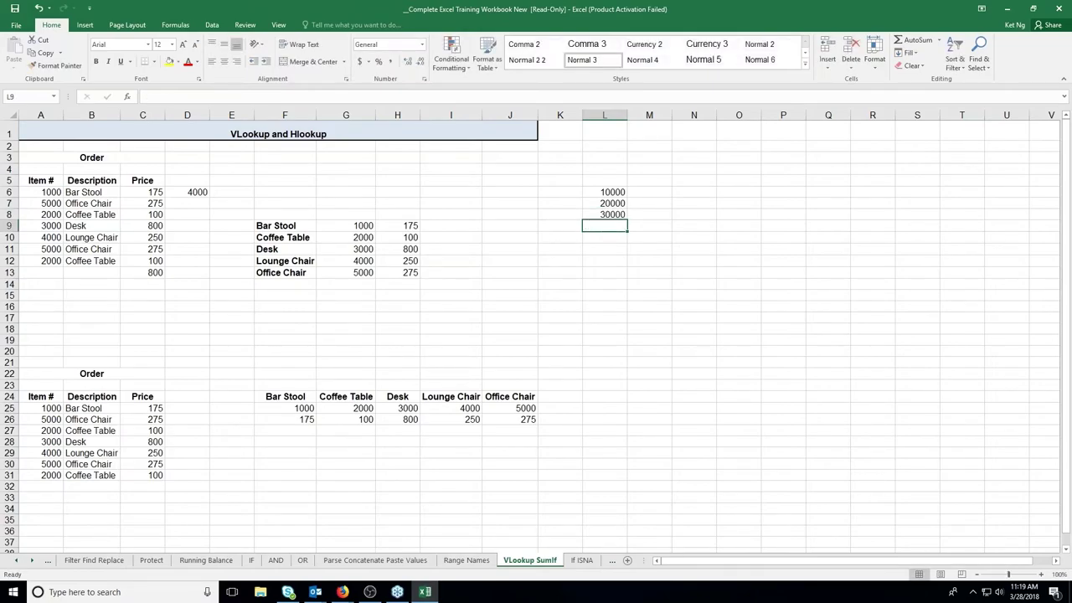
Enter the rates 0.1, 2 and 0.3 in M6:M8 beside the bracket thresholds.
left_click(666, 191)
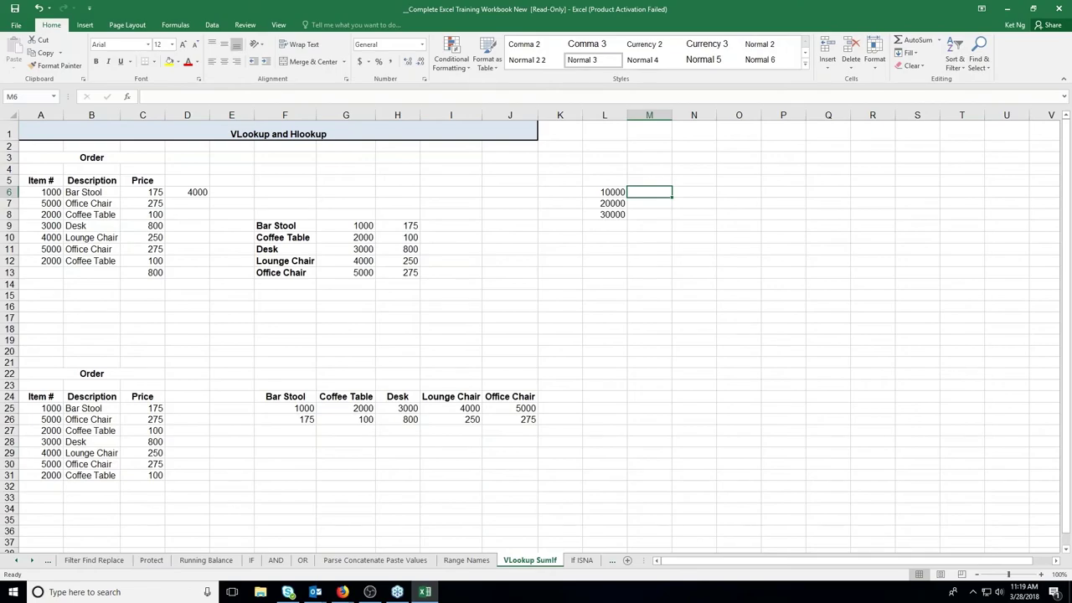
type("0.1")
key("Return")
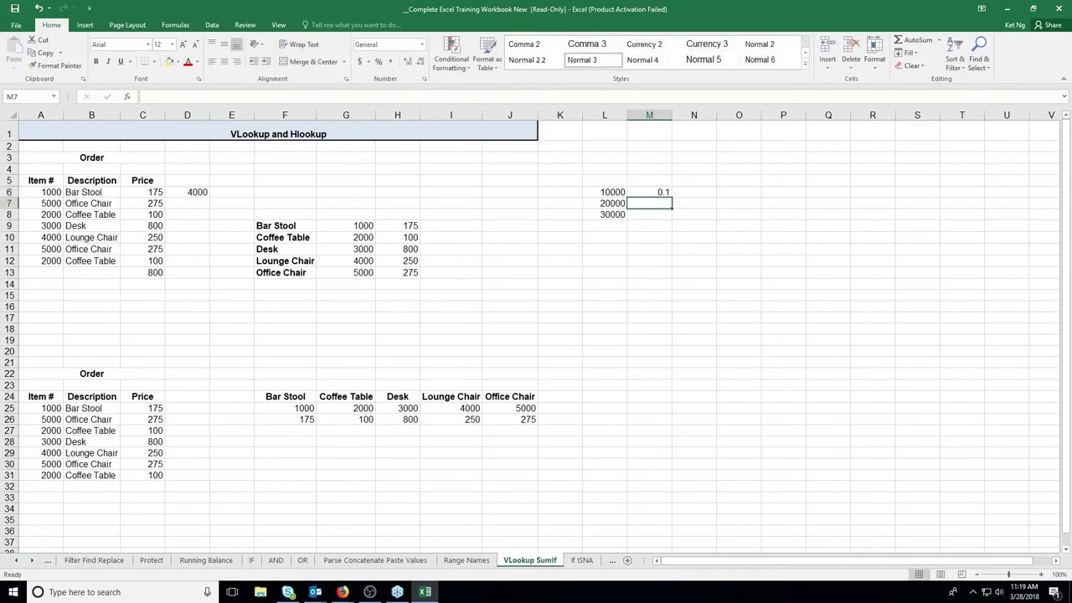
type("2")
key("Return")
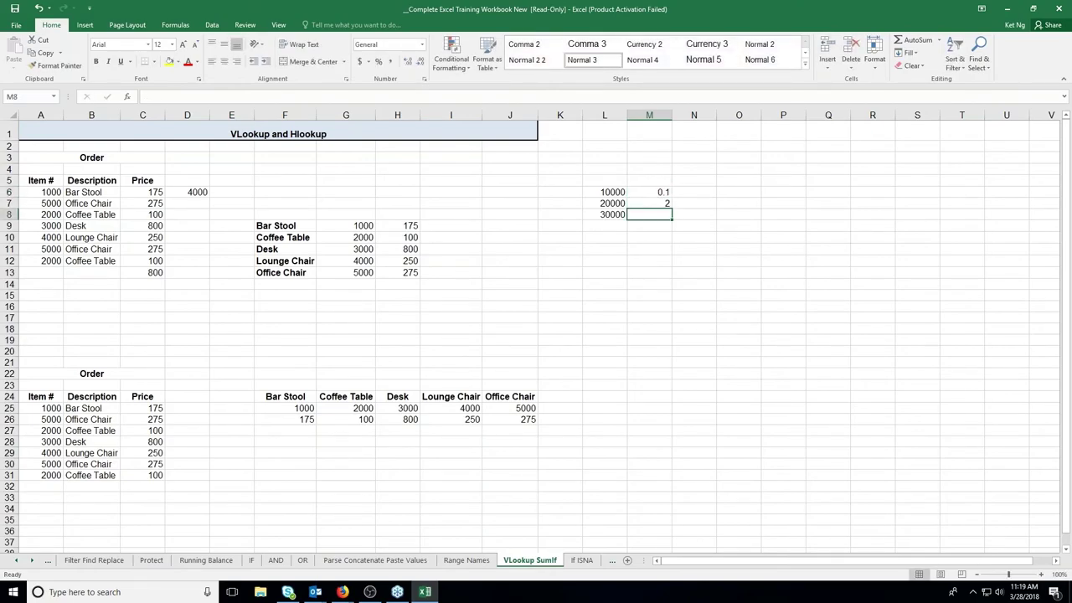
type("30")
key("BackSpace")
key("BackSpace")
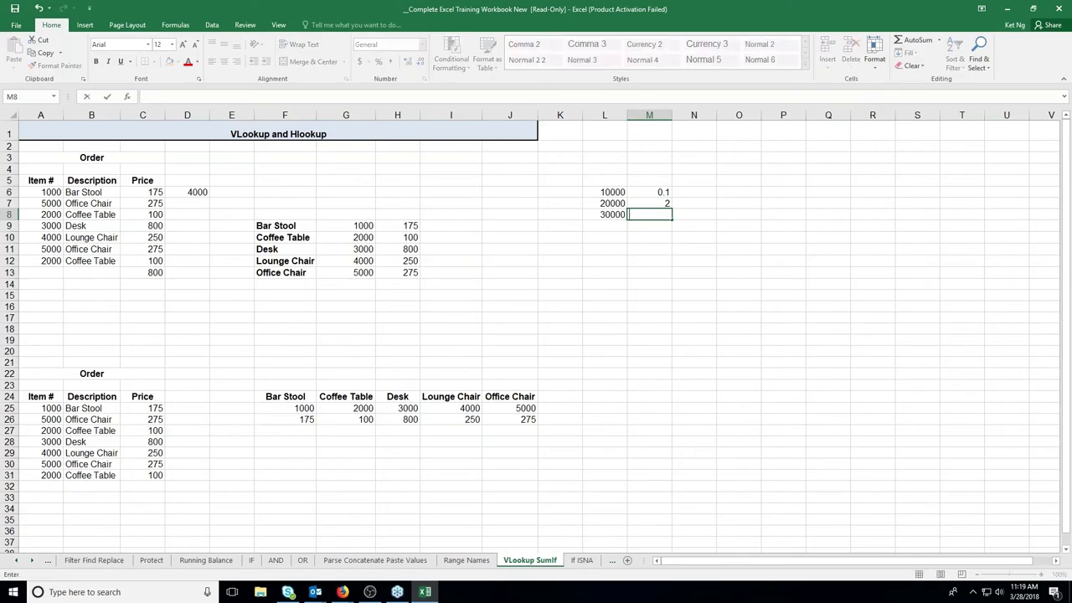
type(".3")
key("Return")
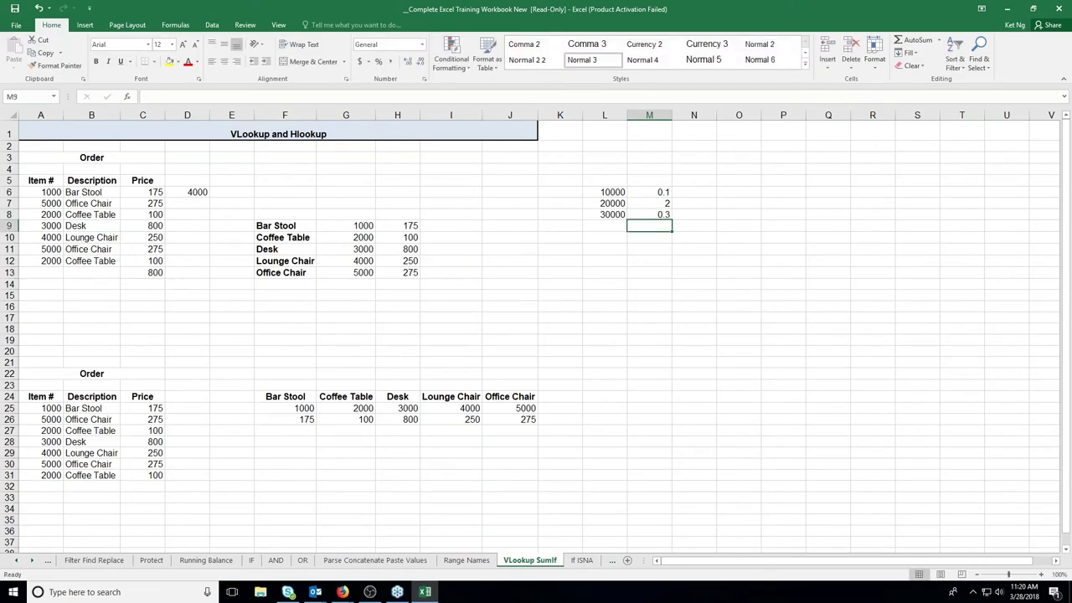
Name the bracket threshold and rate range L6:M8 "tax".
left_click_drag(601, 189, 662, 216)
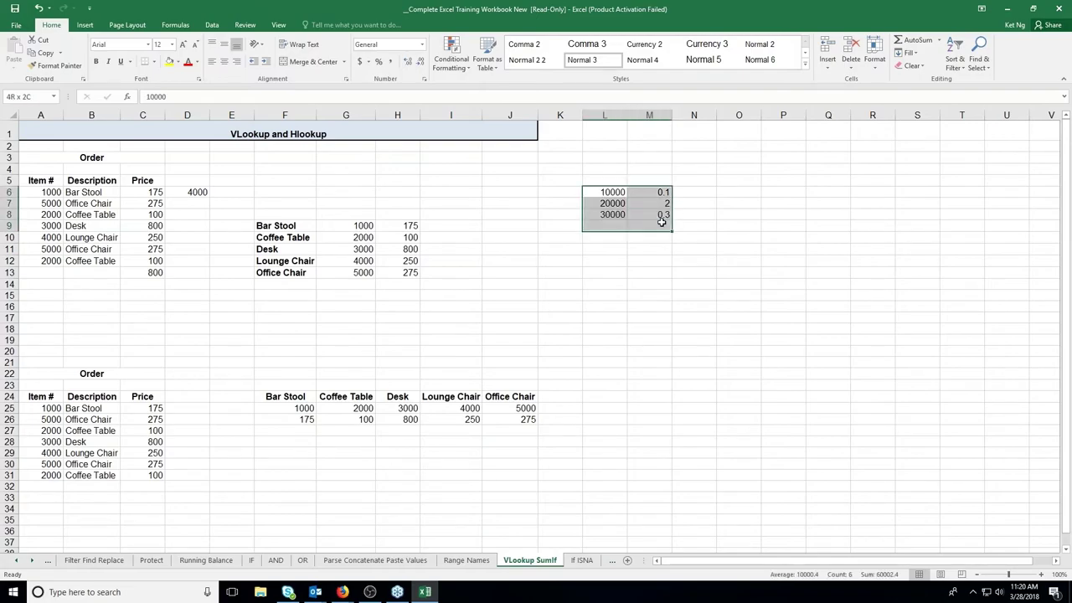
left_click(35, 96)
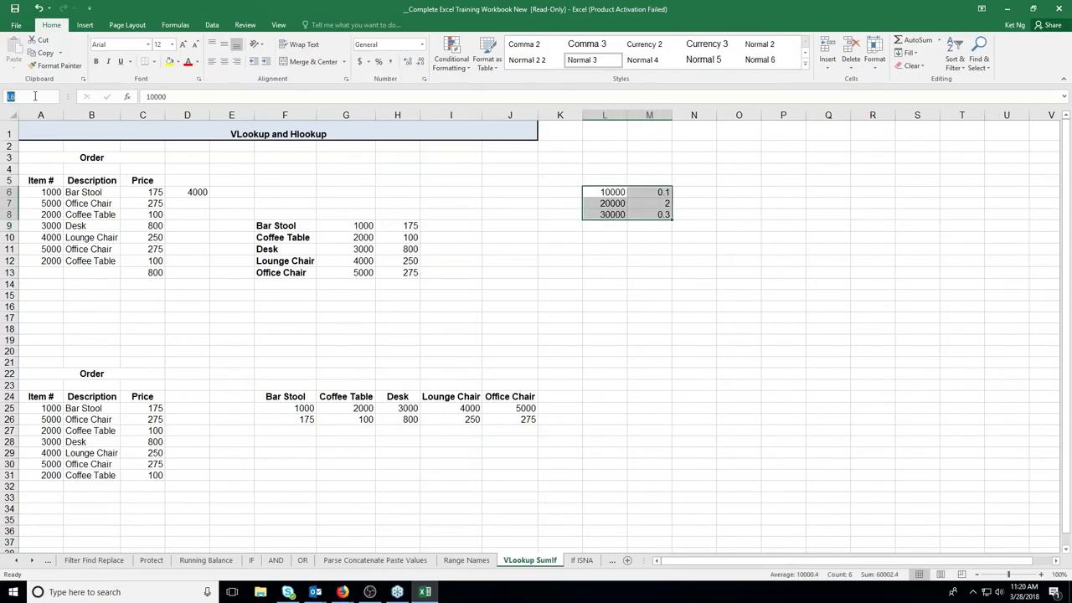
type("tax")
Enter a sample person's first name in P6 and the amount 10001 in Q6.
left_click(776, 191)
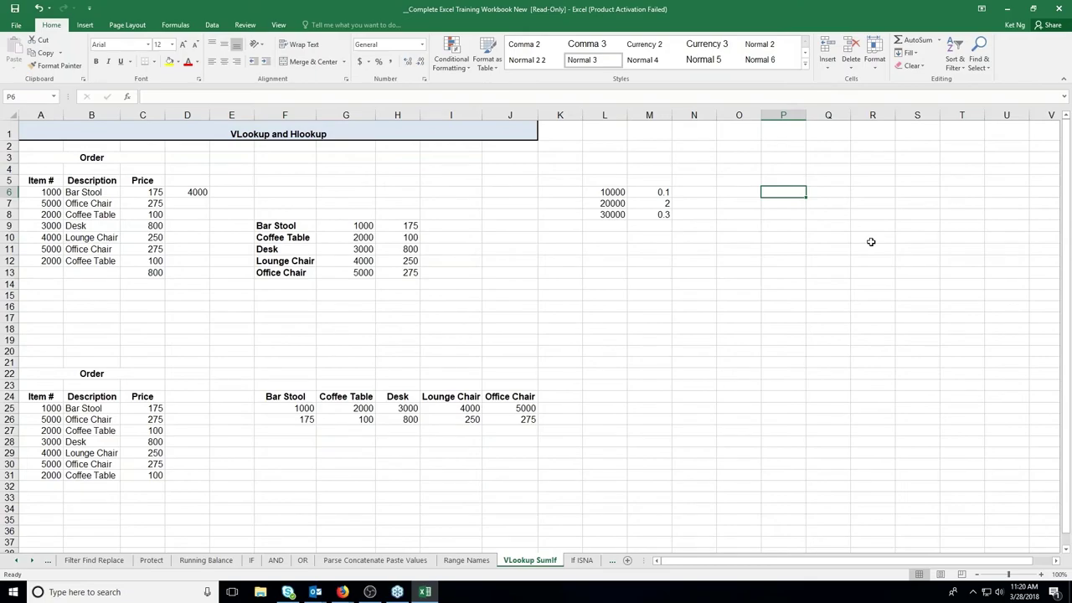
type("Sandy")
key("Tab")
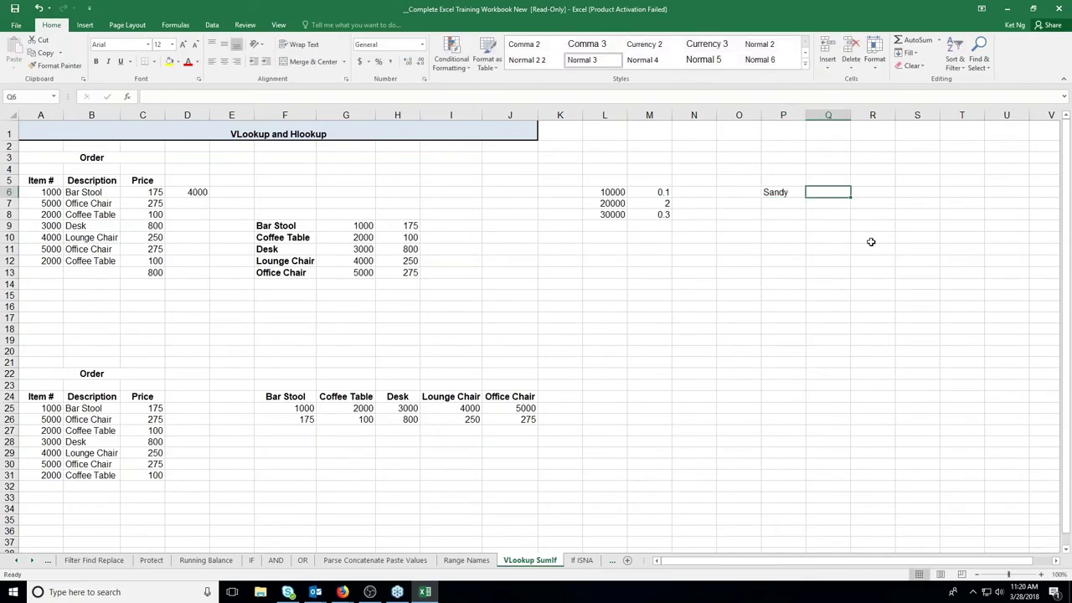
type("1000")
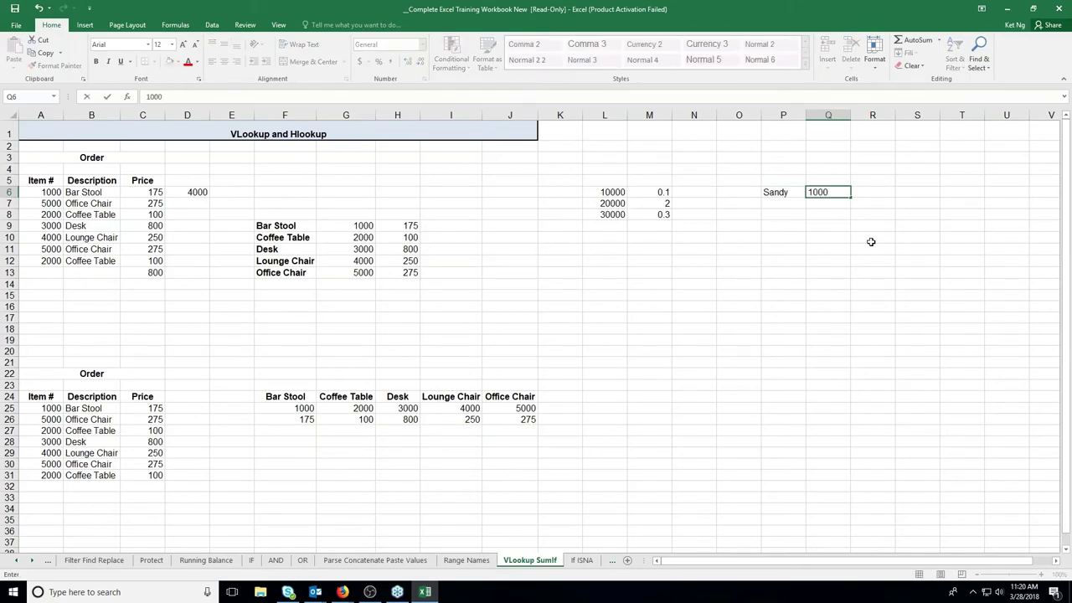
type("1")
key("Return")
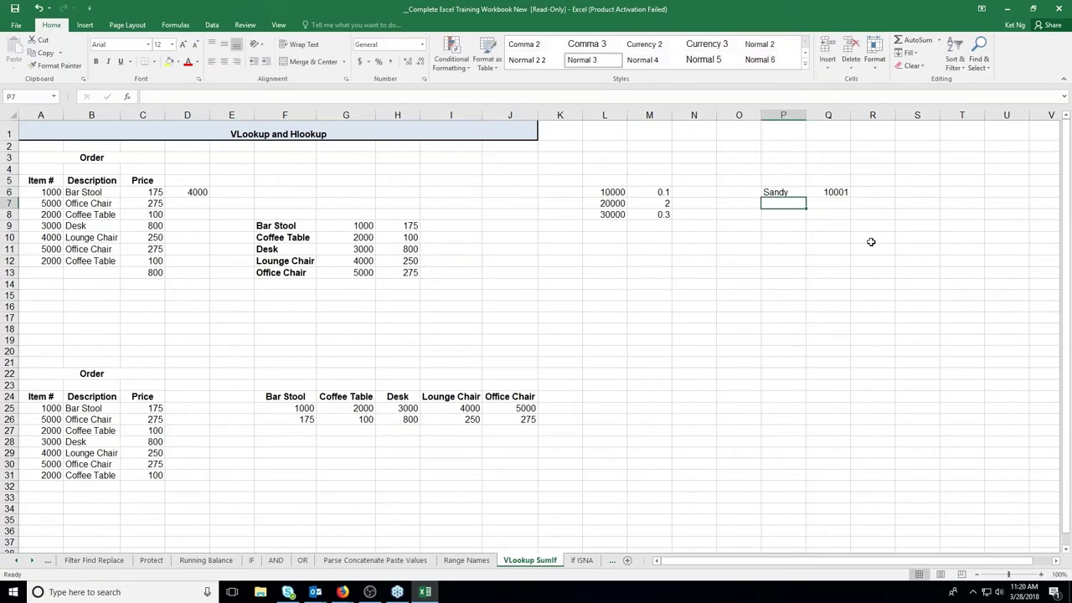
Add a second person's first name in P7 with the amount 20002 in Q7.
type("Roger")
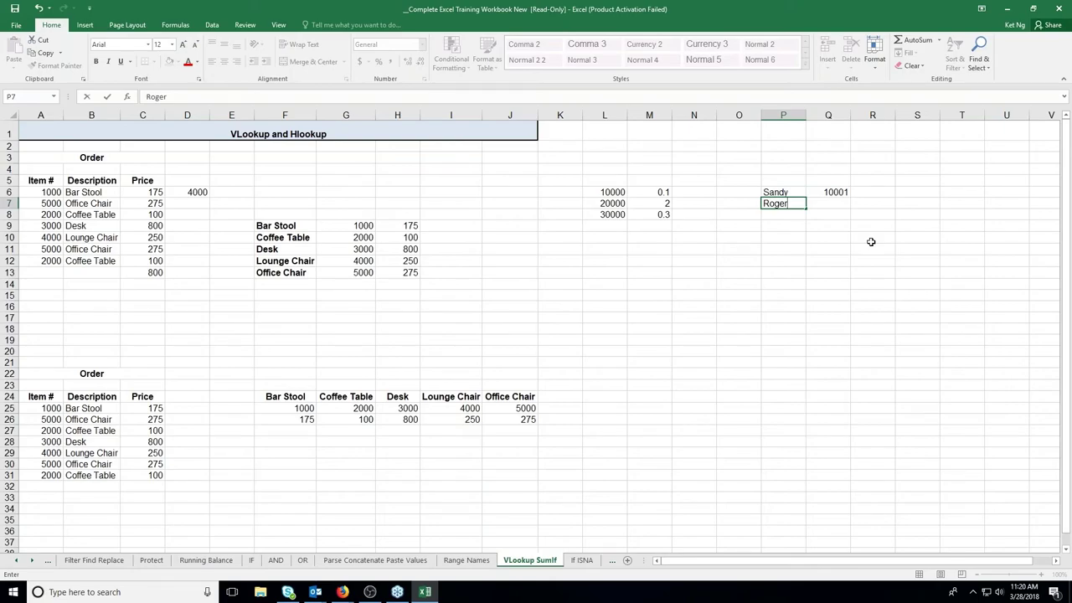
key("Tab")
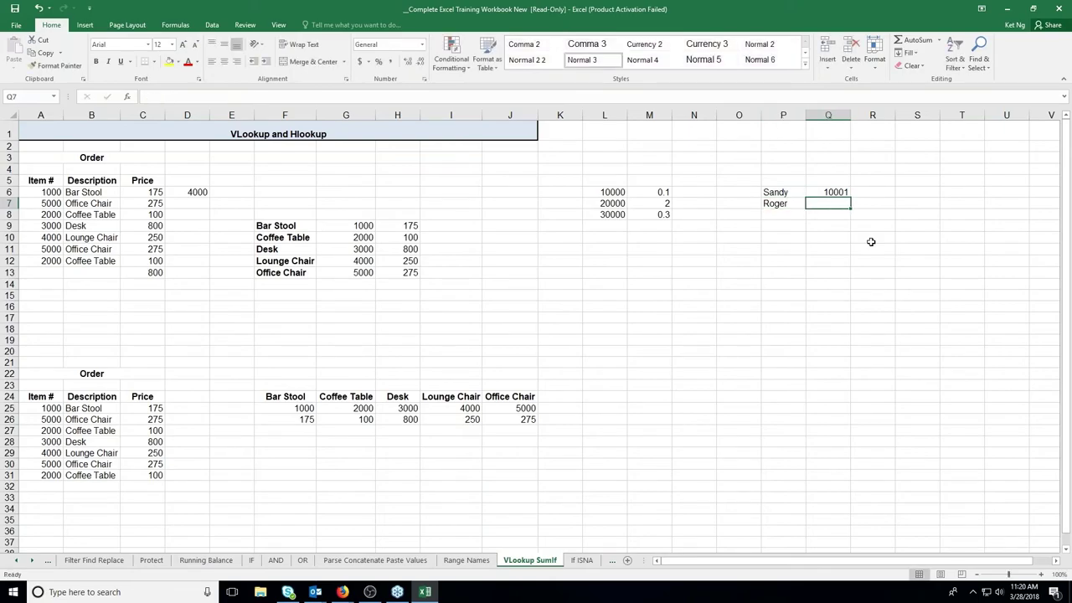
type("2000")
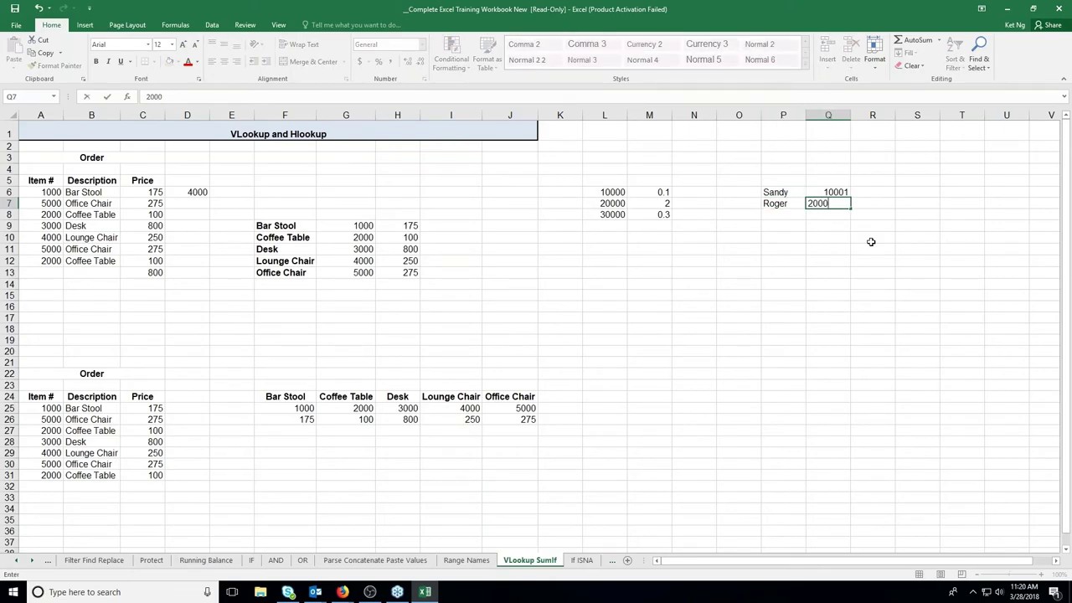
type("2")
key("Return")
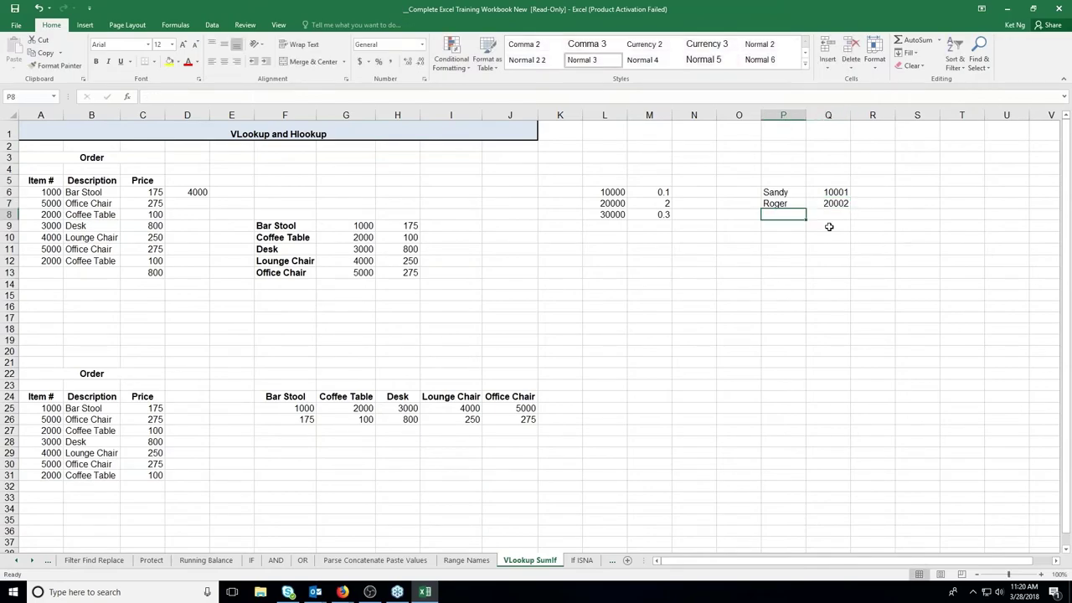
Look up the rate in R6 with =VLOOKUP(Q6,tax,2) and fill the formula down to R7.
left_click(858, 194)
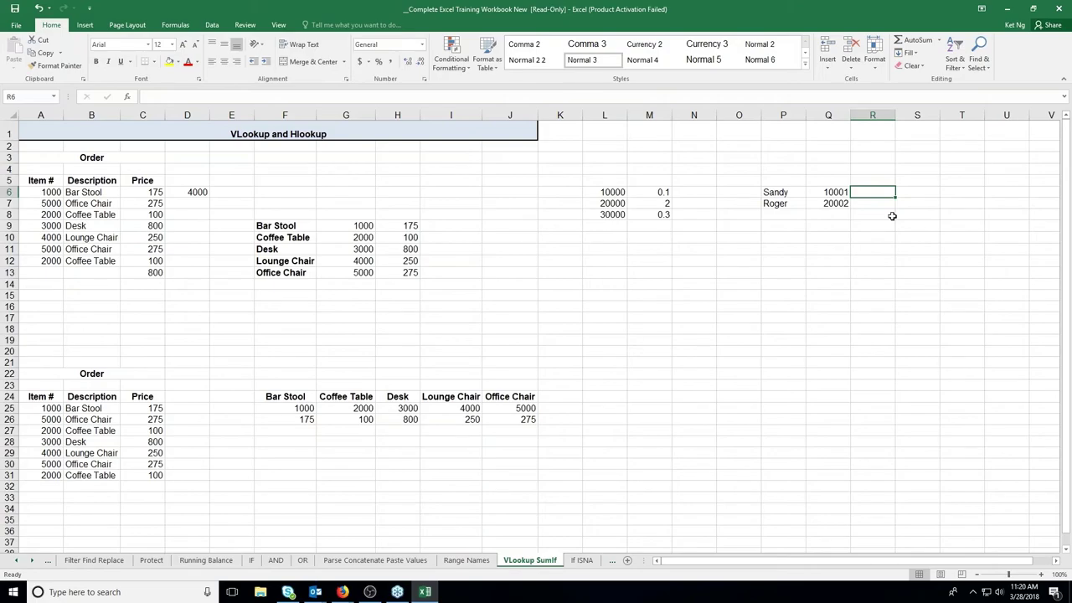
type("=")
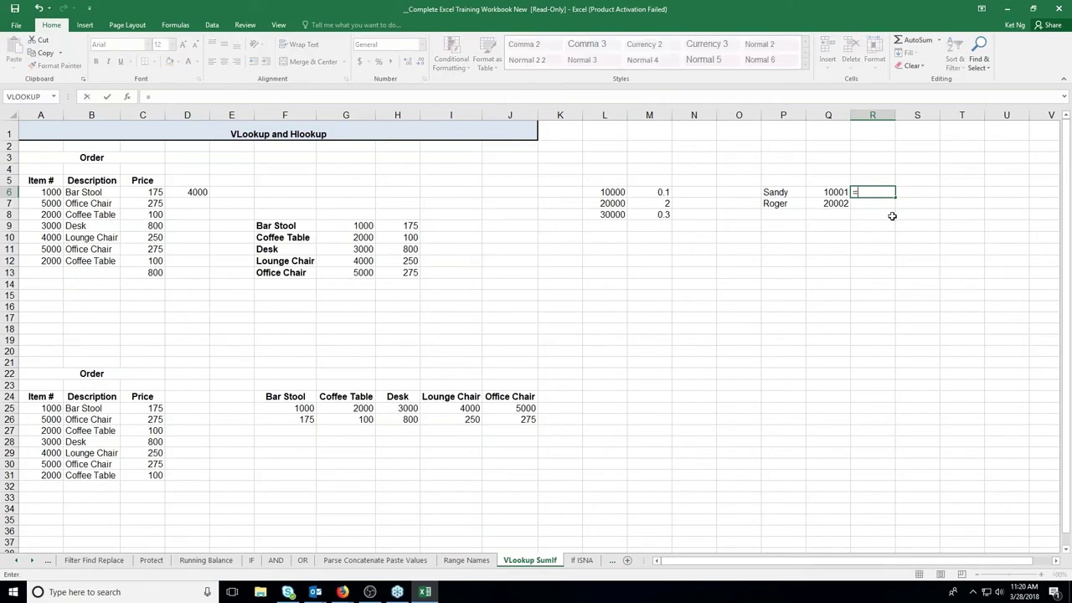
type("vl")
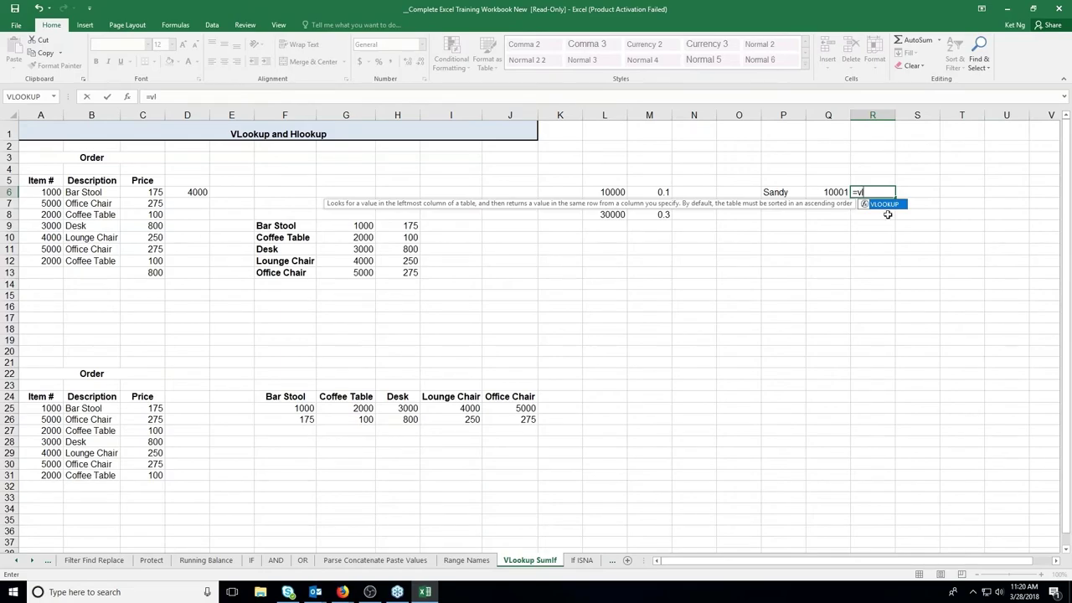
key("Tab")
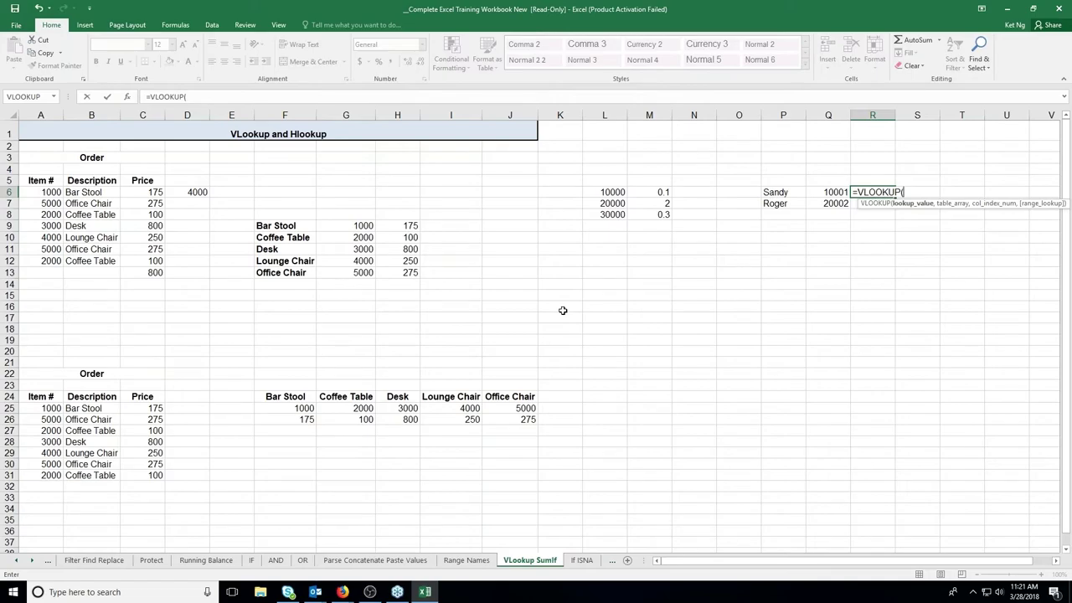
left_click(837, 192)
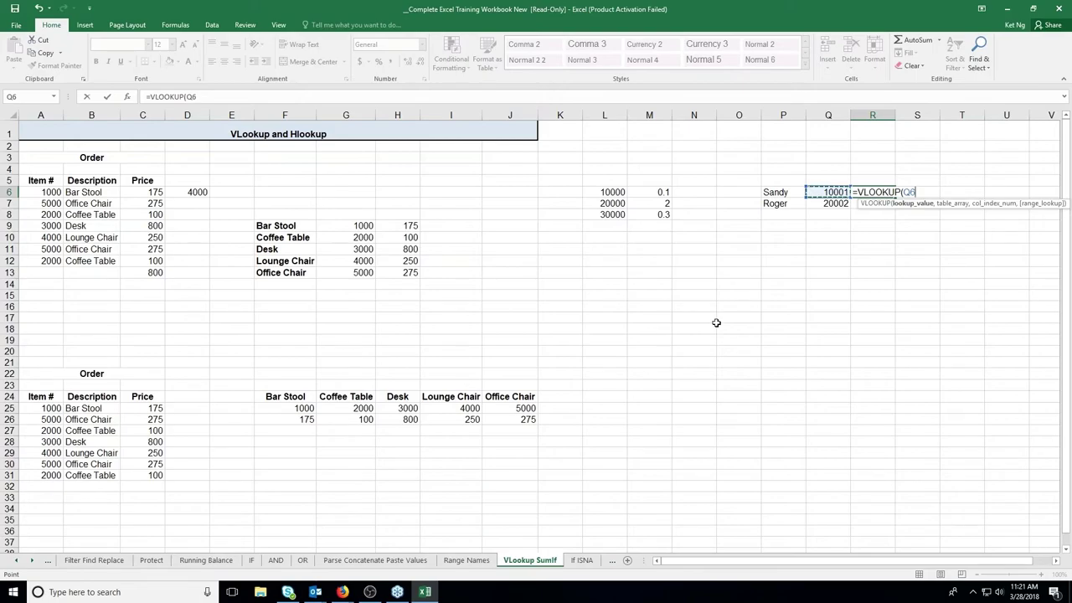
type(",")
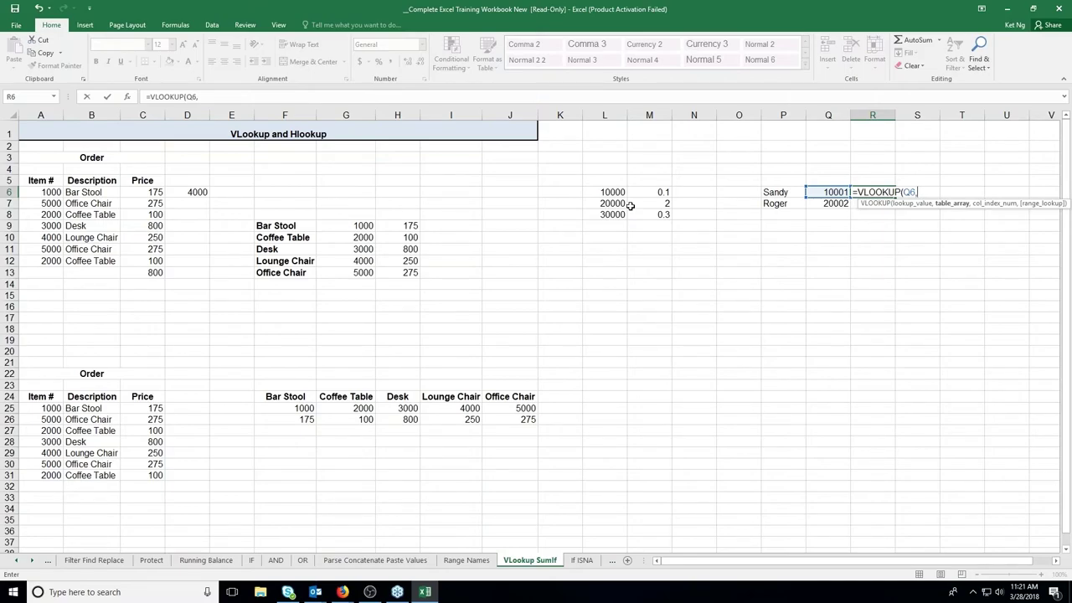
left_click_drag(611, 195, 647, 214)
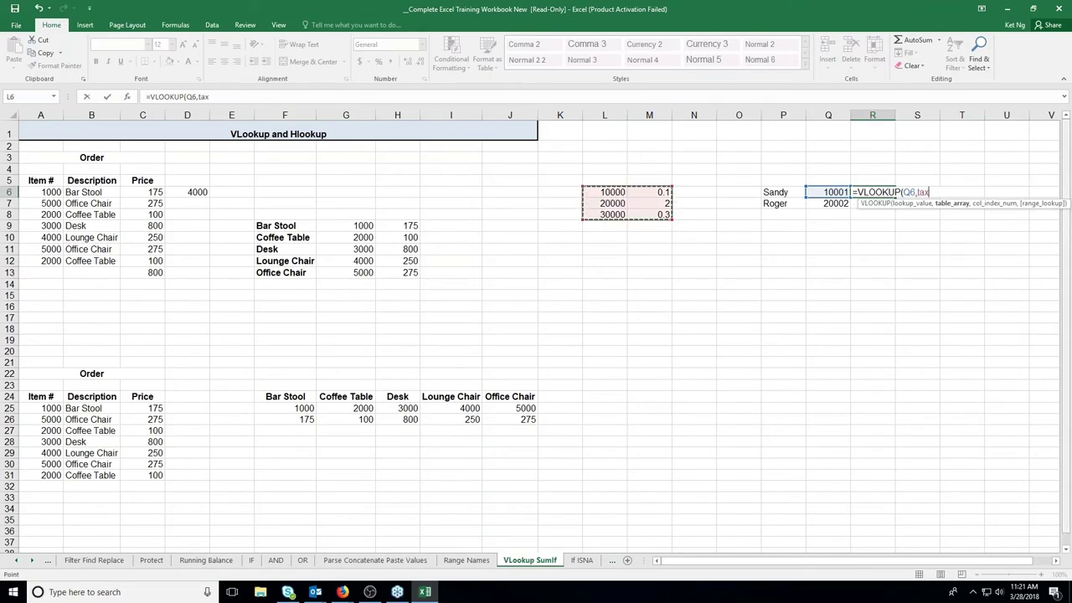
type(",")
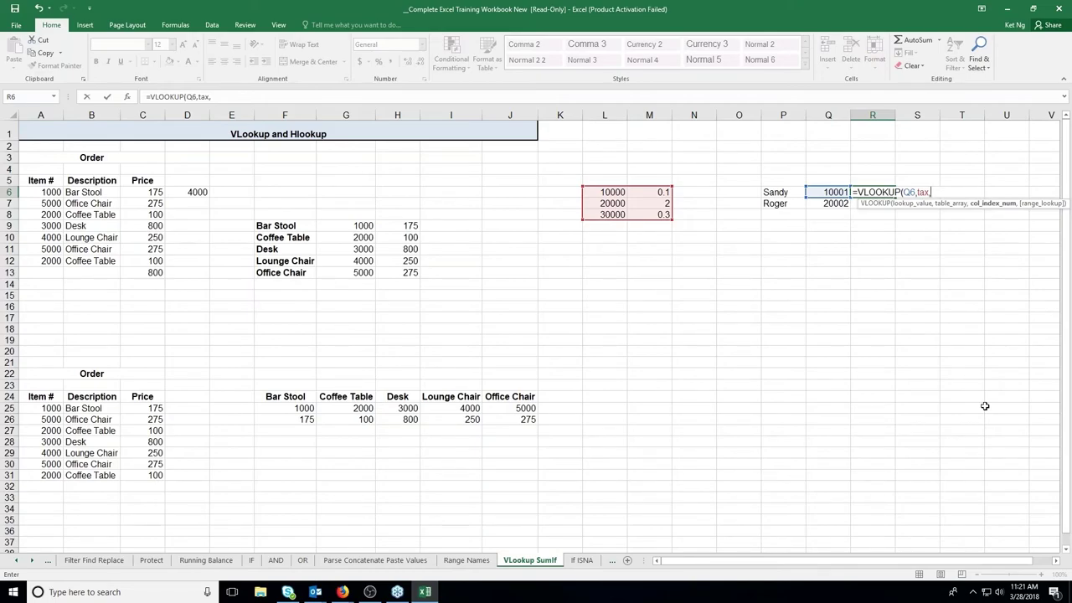
type("2")
key("Return")
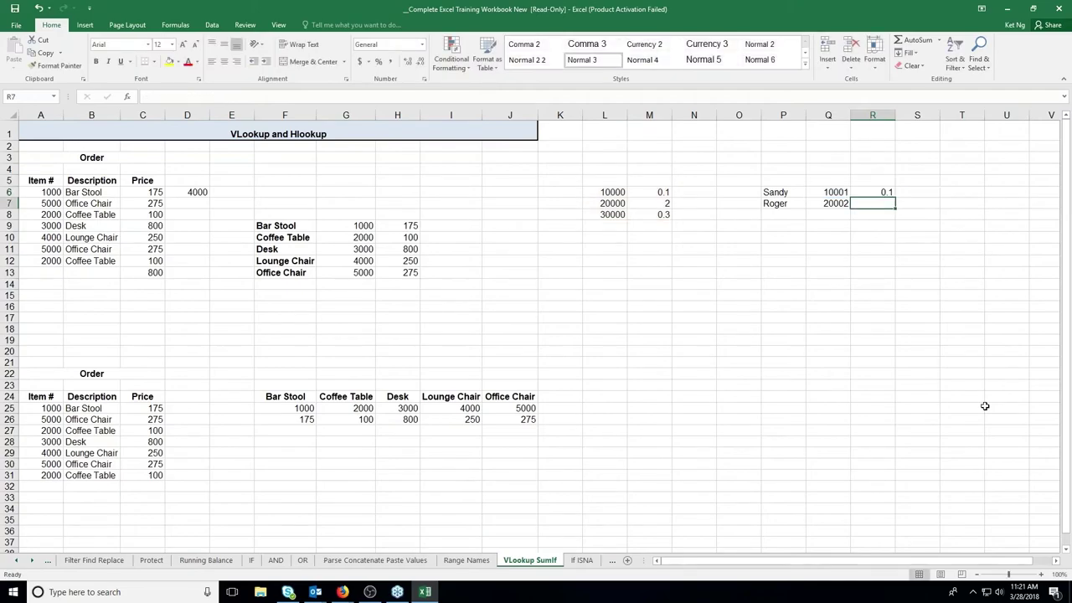
left_click(866, 192)
left_click_drag(901, 198, 892, 210)
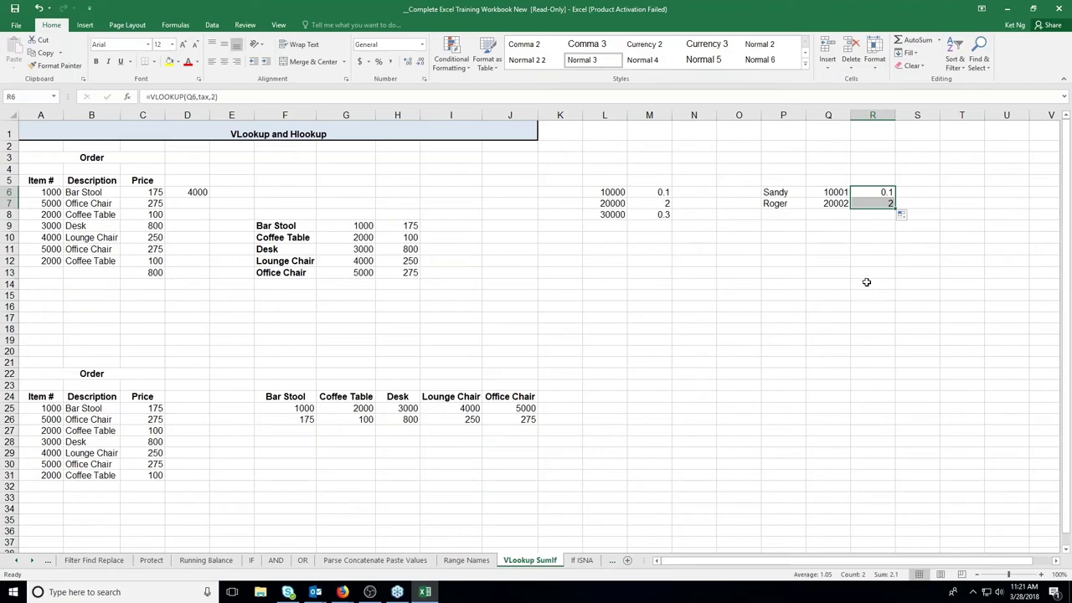
Correct the rate for the 20000 bracket in M7 to 0.2.
double_click(661, 203)
type(".")
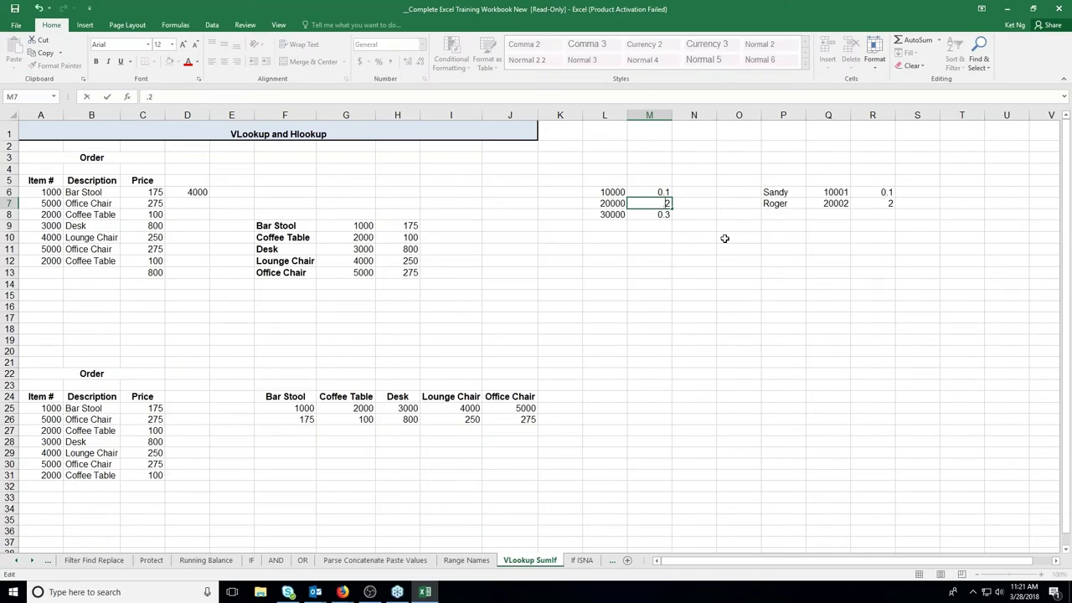
key("Return")
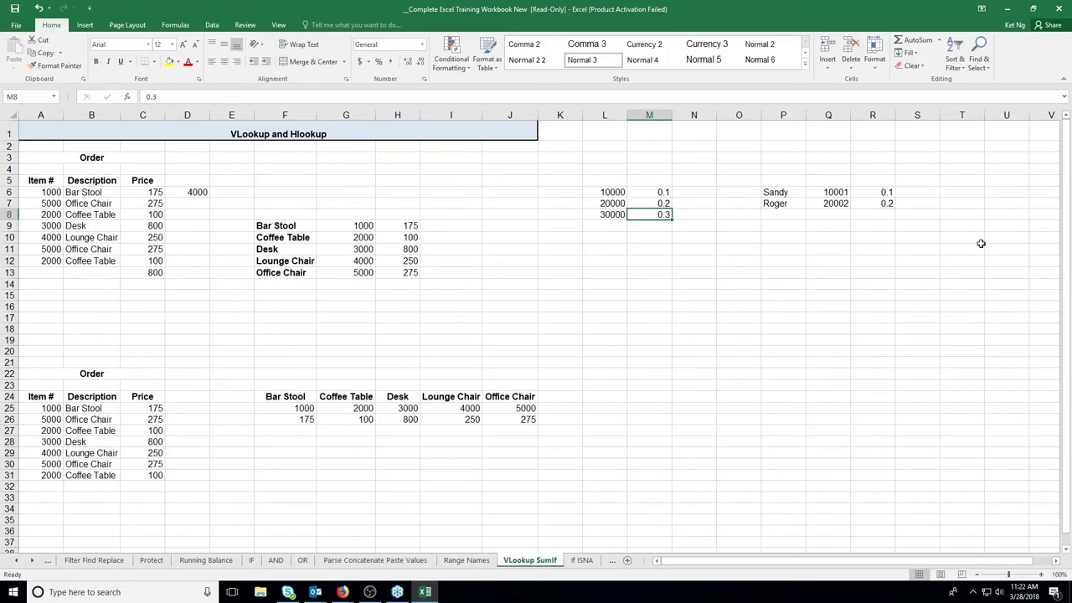
Review the ascending order of the bracket thresholds in L6:L8.
left_click(598, 193)
left_click_drag(597, 202, 603, 214)
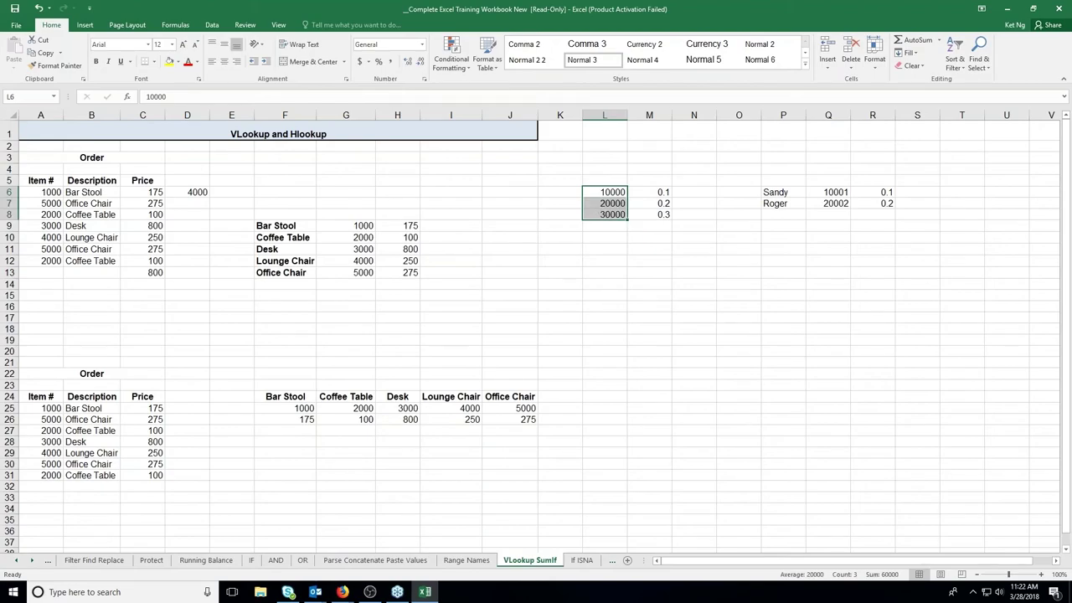
left_click(598, 190)
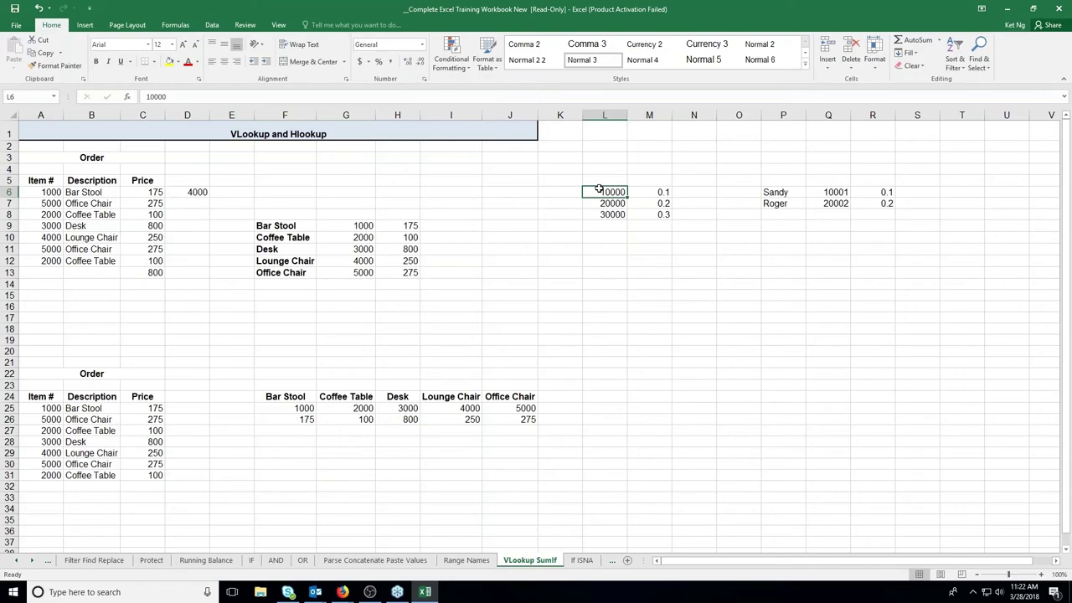
left_click(599, 203)
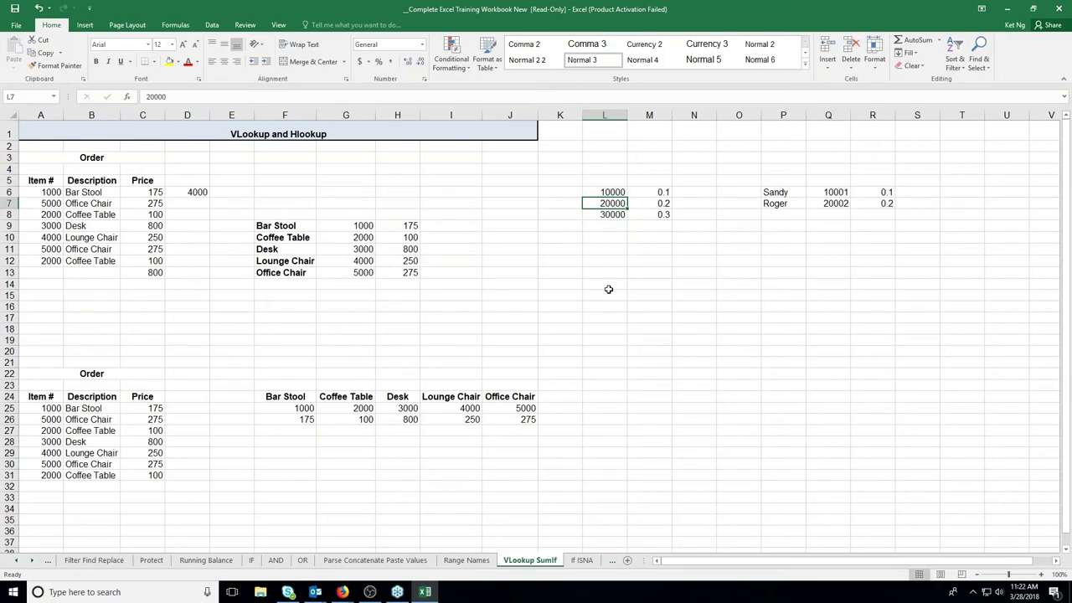
left_click(611, 192)
left_click(611, 203)
Try clearing the Bar Stool description in B6 of the order and undo the deletion.
left_click(92, 192)
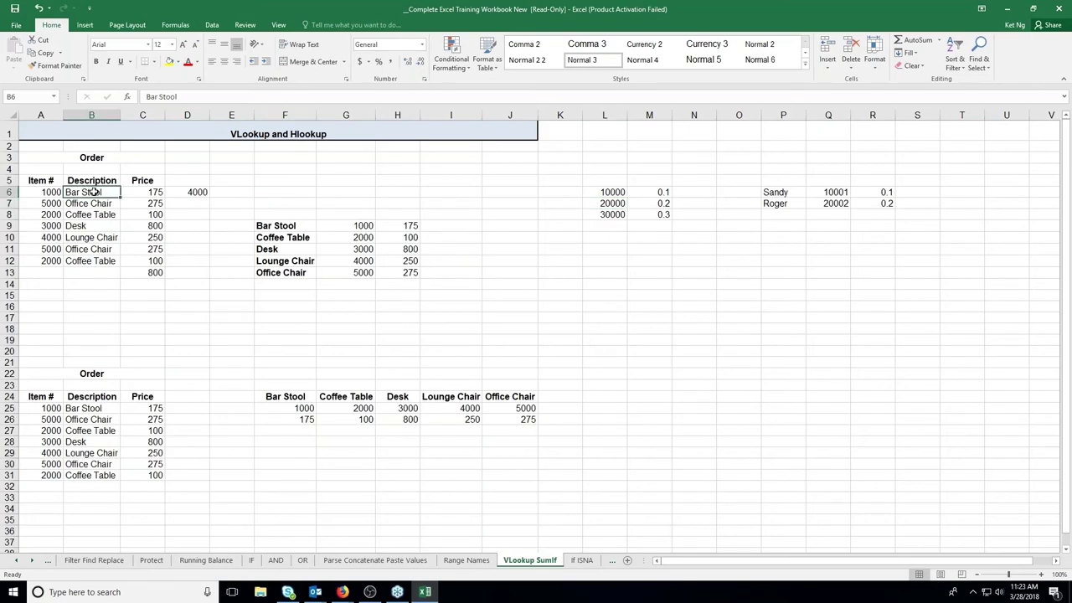
key("Delete")
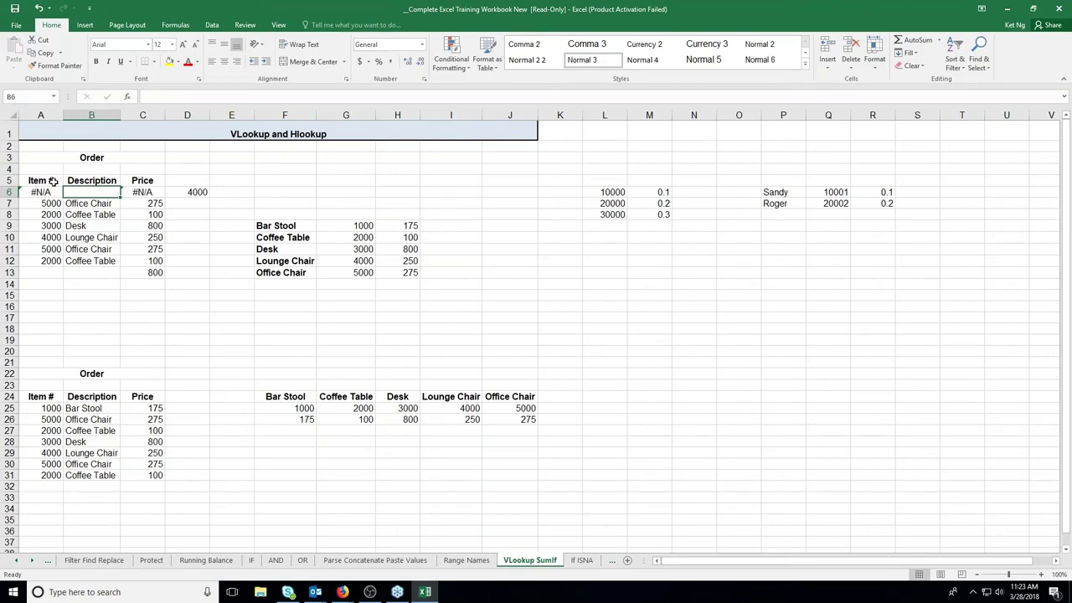
left_click_drag(82, 205, 84, 268)
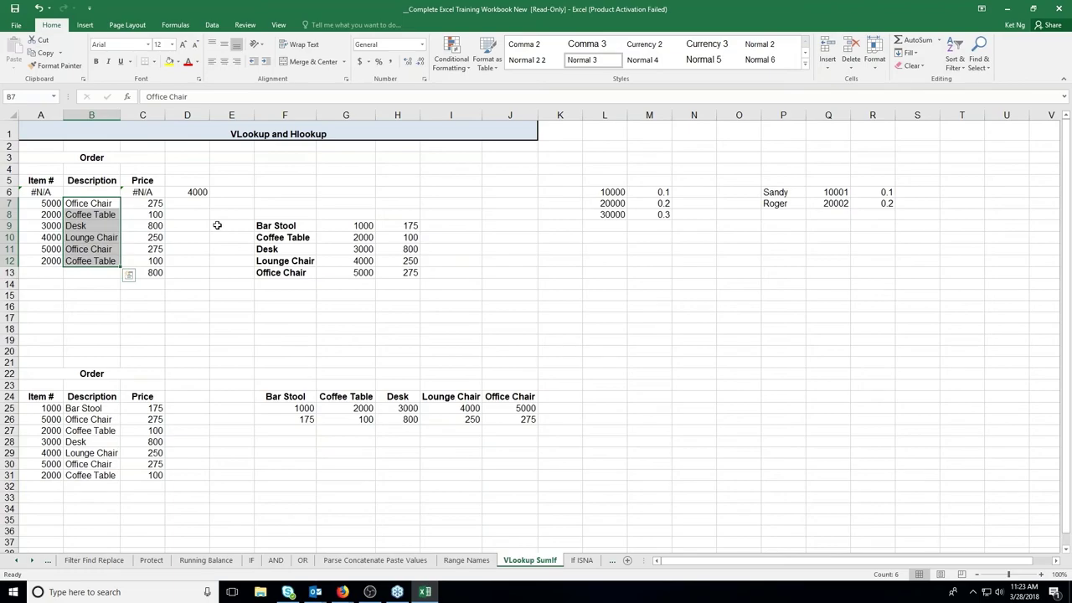
key("ctrl+z")
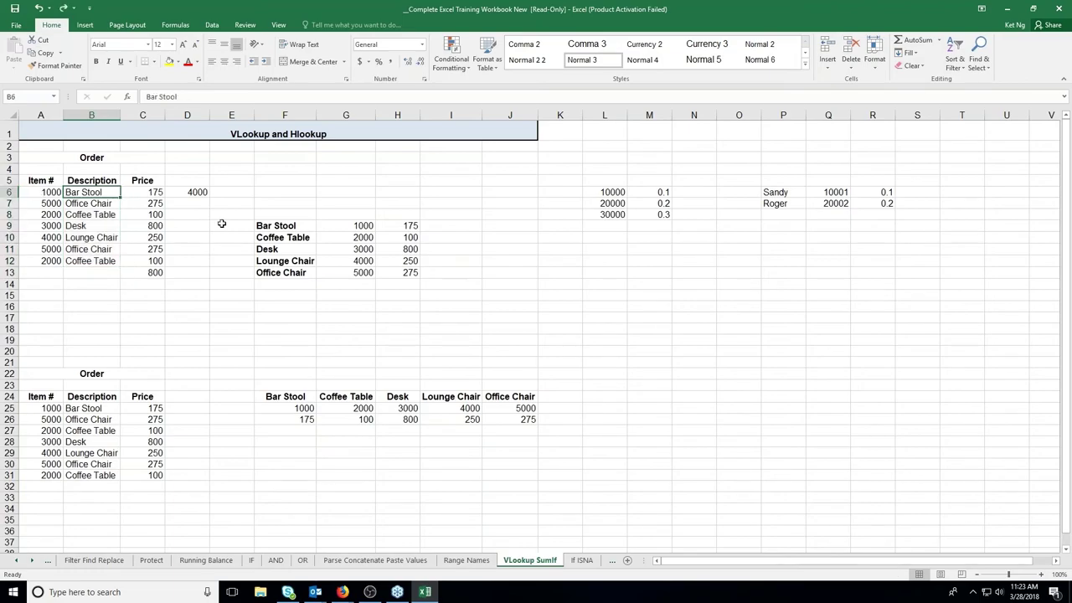
Inspect the HLOOKUP price formula in C25 and open the If ISNA sheet.
left_click(194, 192)
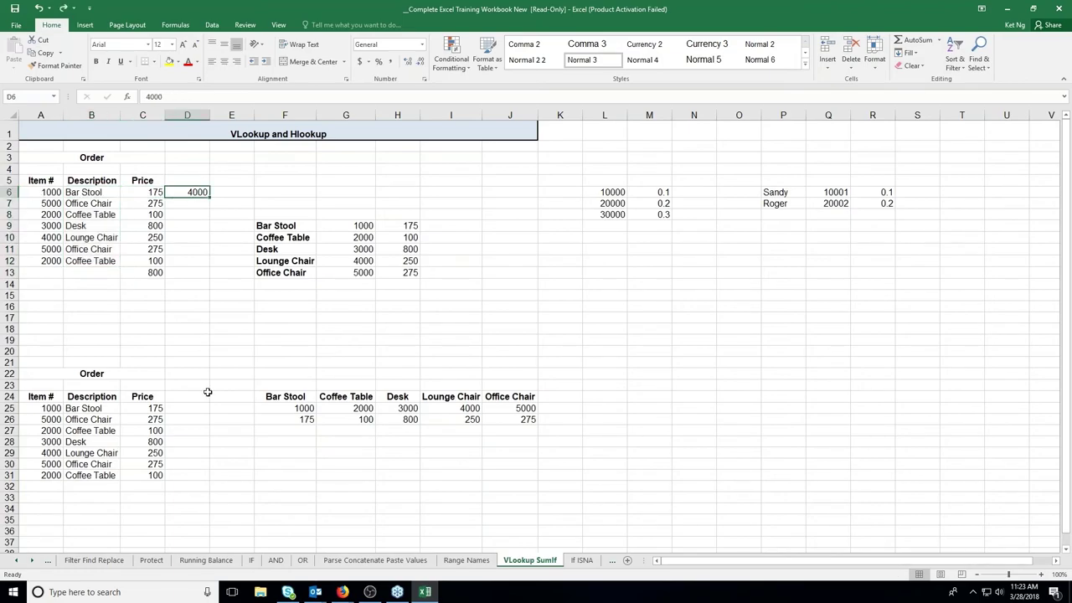
left_click(159, 404)
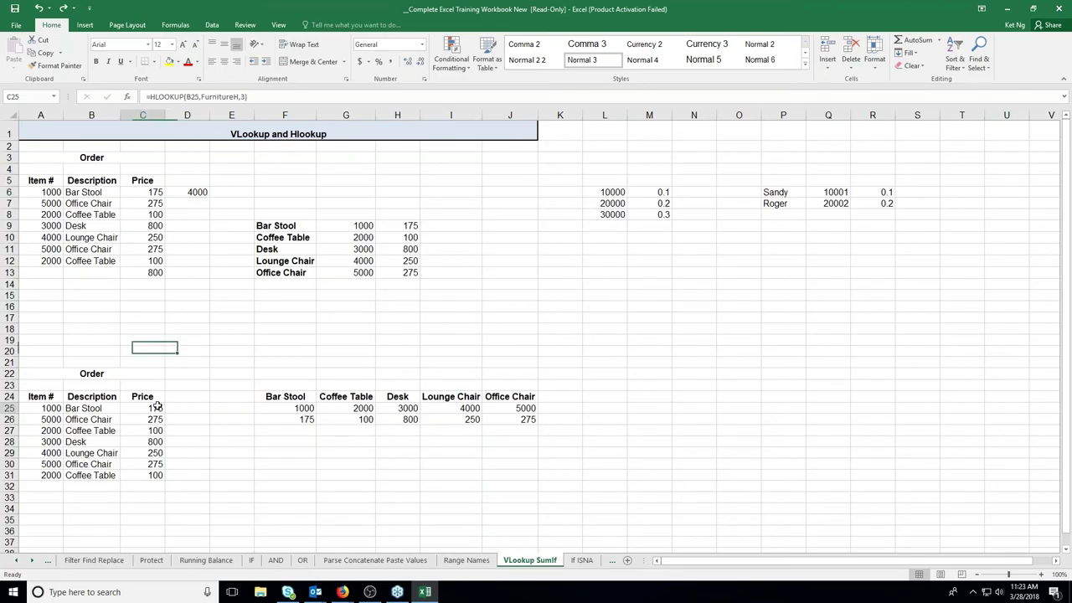
left_click(582, 560)
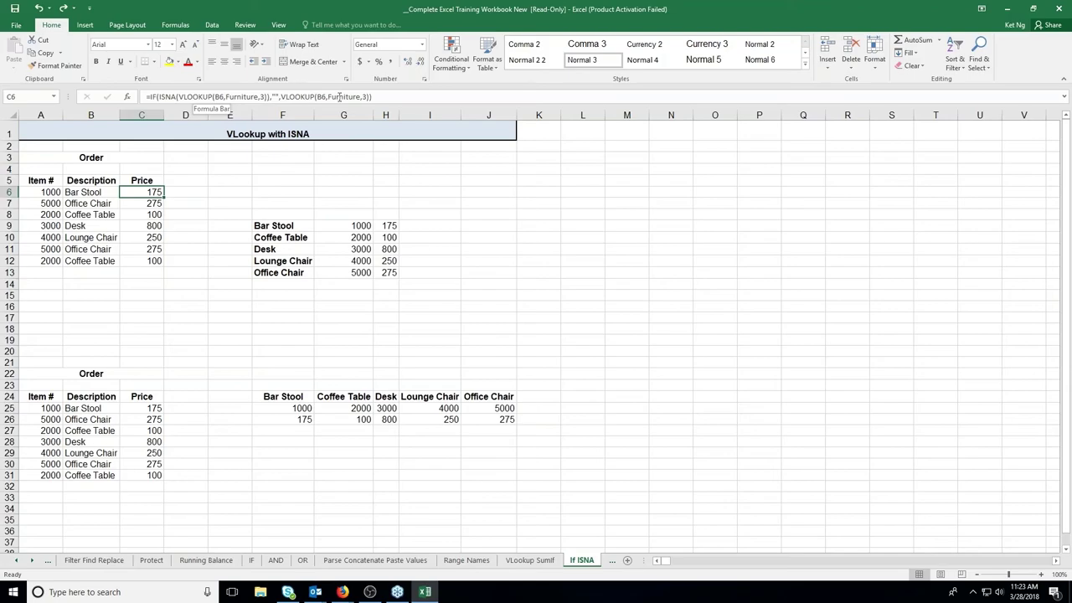
Try clearing the Bar Stool description in B6, undo it, and examine the IF, ISNA and VLOOKUP price formula in C6.
left_click(82, 193)
key("ctrl+y")
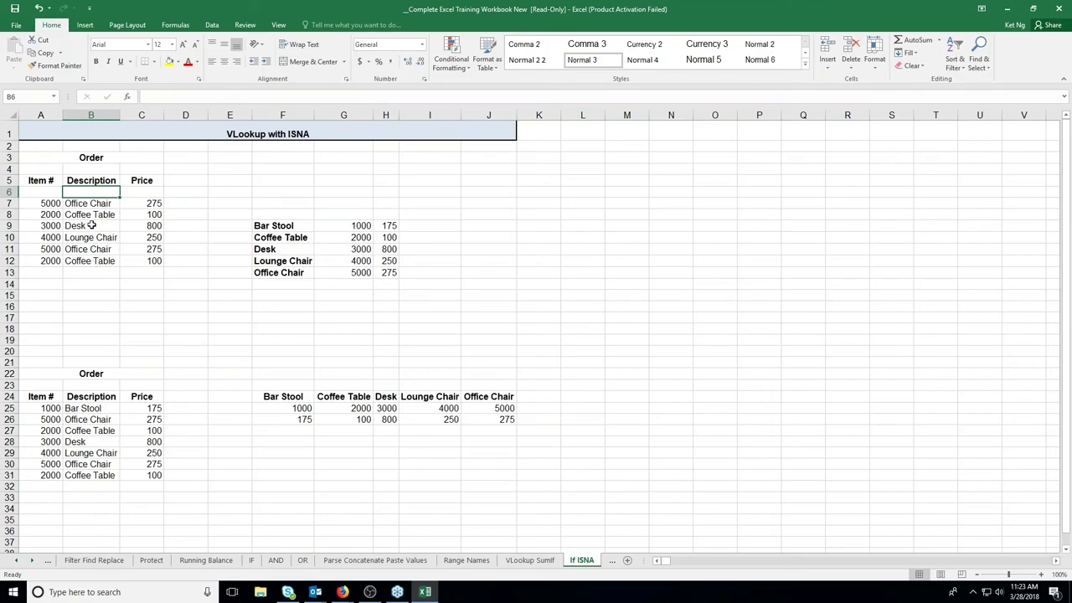
key("ctrl+z")
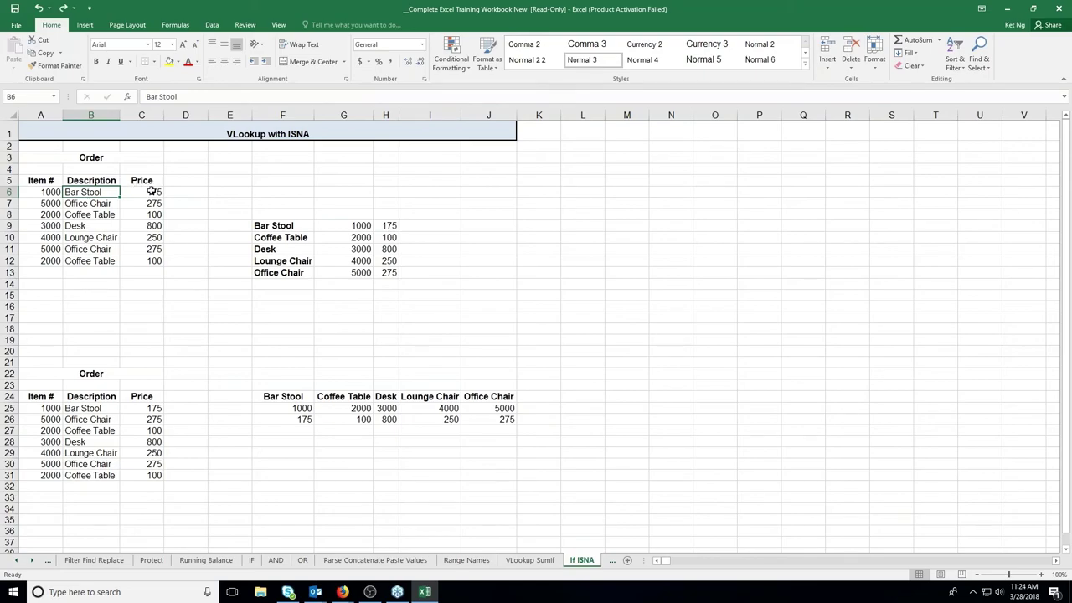
left_click(151, 191)
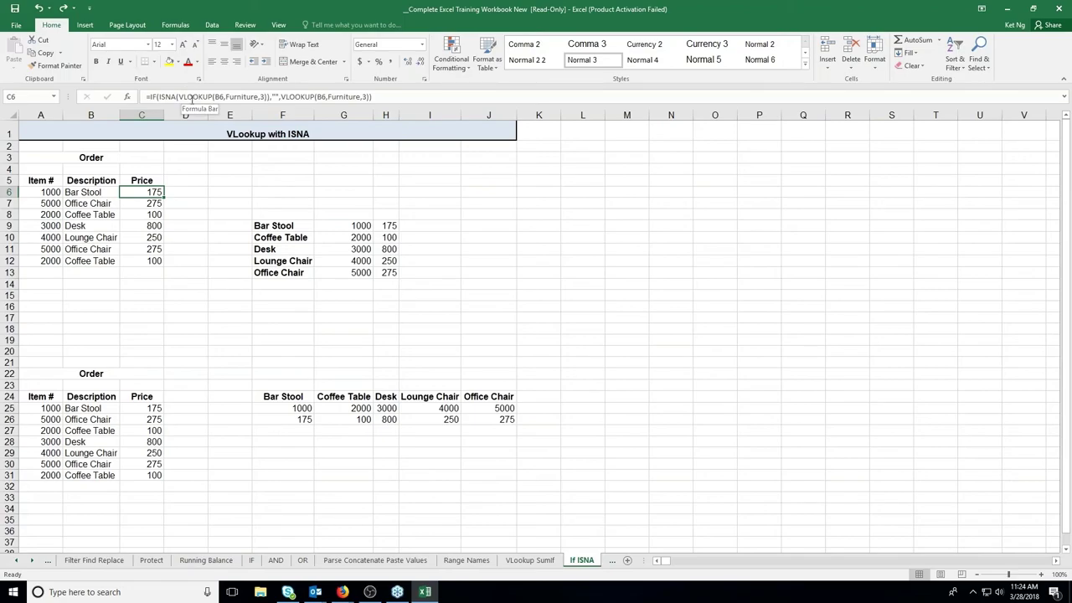
Open the VLookup IfNA sheet and examine the IFNA and VLOOKUP price formula in C6, including its empty-text argument.
left_click(32, 560)
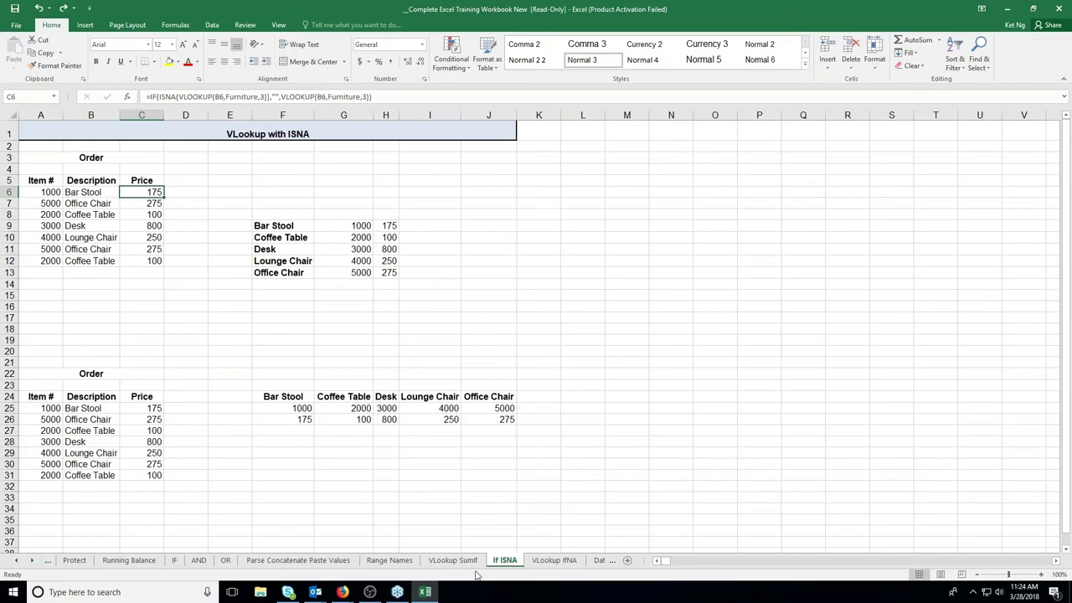
left_click(555, 560)
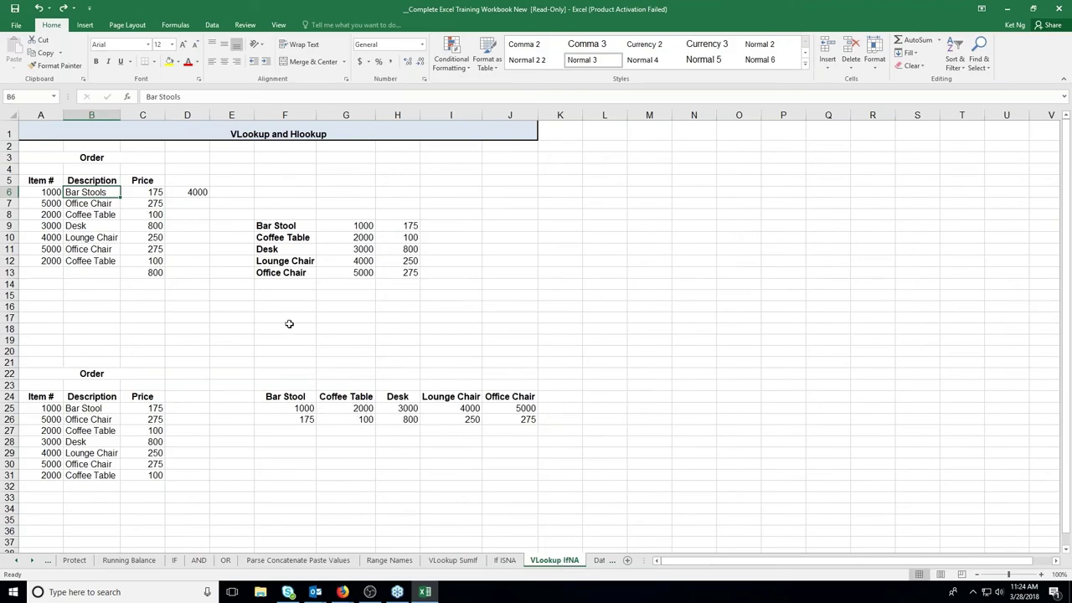
left_click(156, 191)
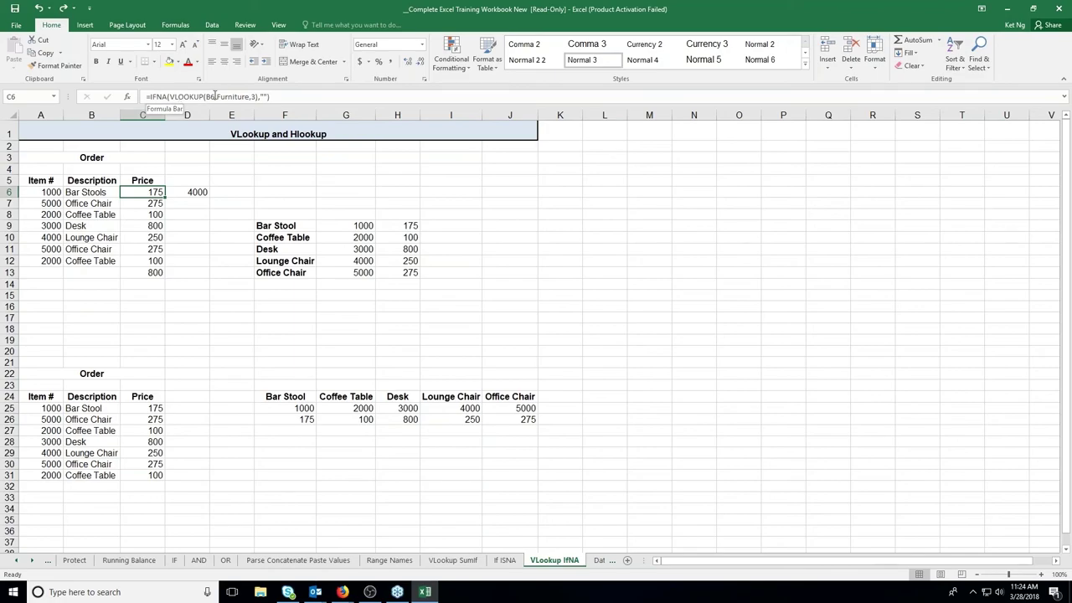
left_click(264, 96)
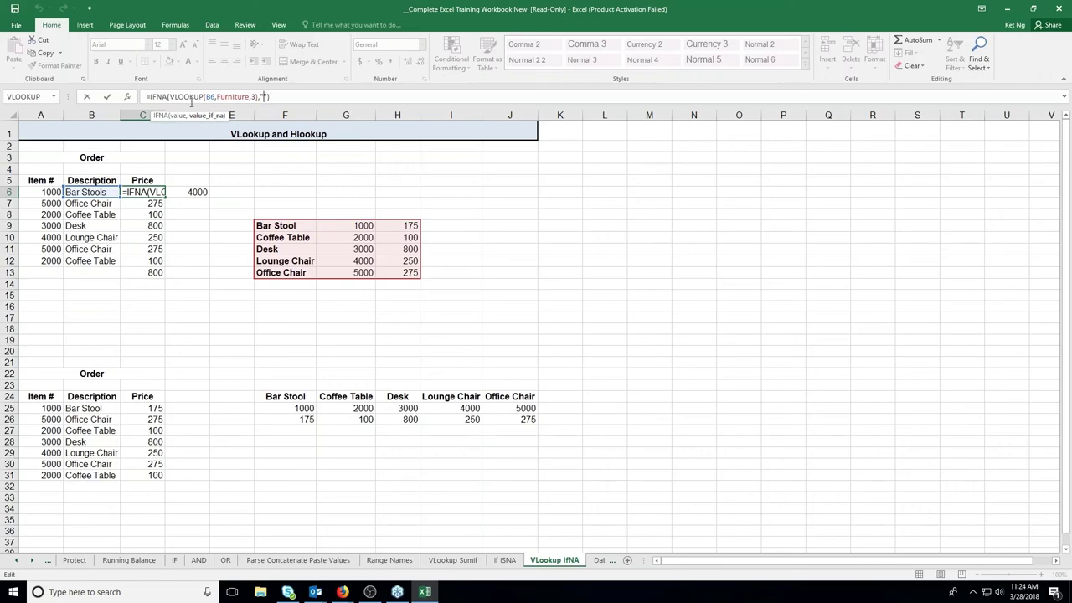
key("ctrl+Return")
Try clearing the Bar Stools description in B6 and undo the deletion.
left_click(97, 189)
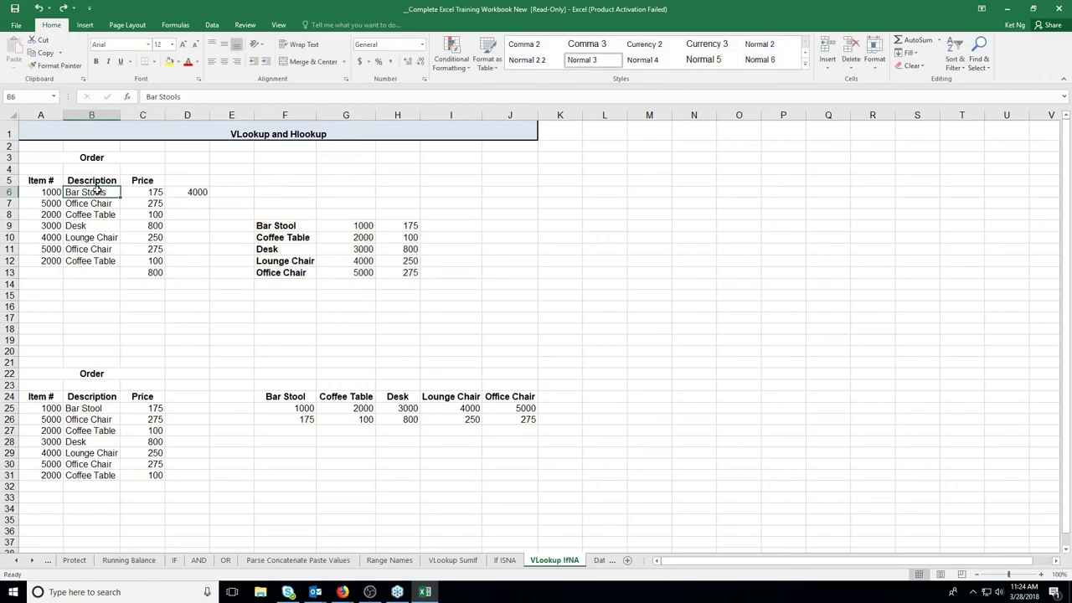
key("Delete")
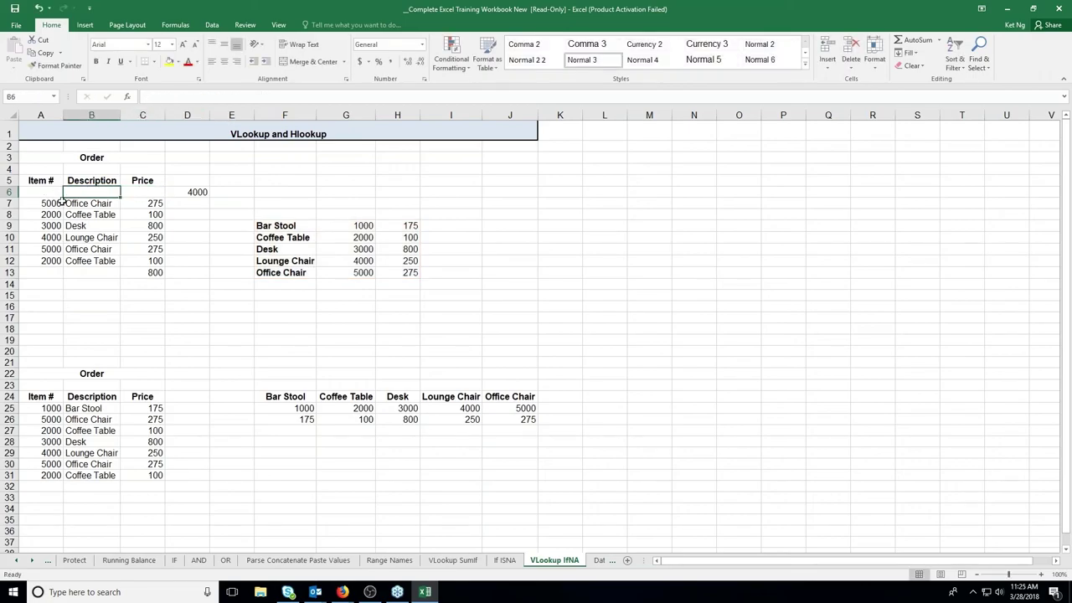
key("ctrl+z")
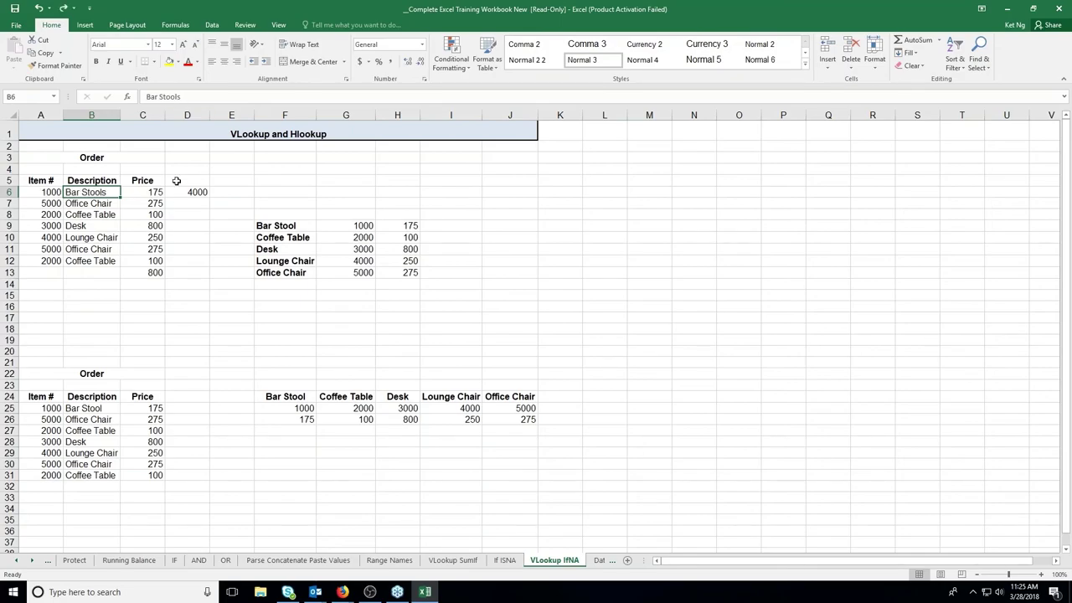
Review the VLOOKUP part nested as the value argument of the IFNA formula in C6.
left_click(144, 191)
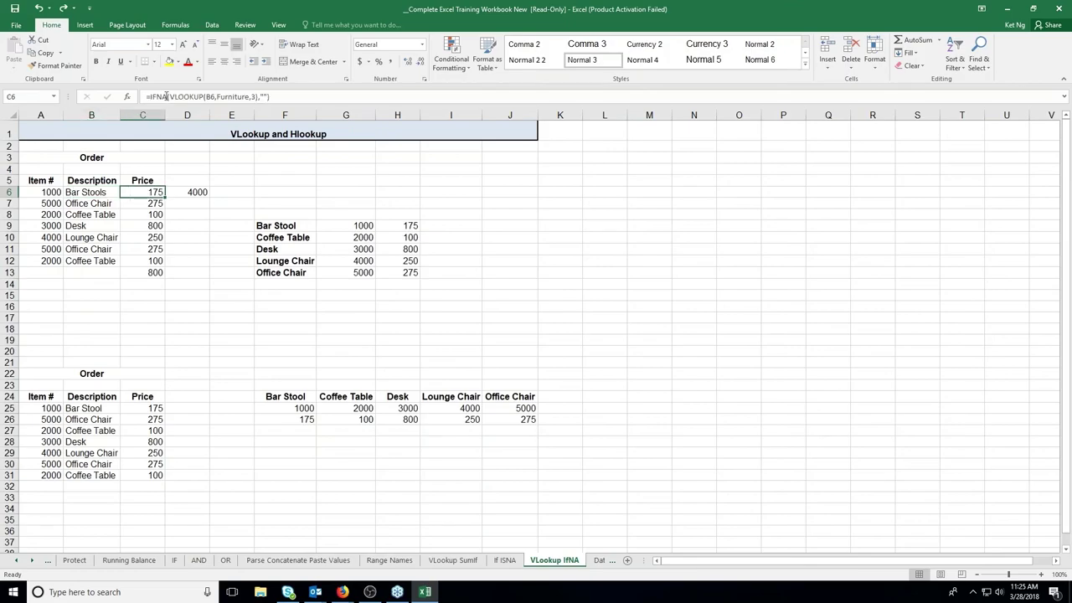
left_click_drag(170, 96, 257, 97)
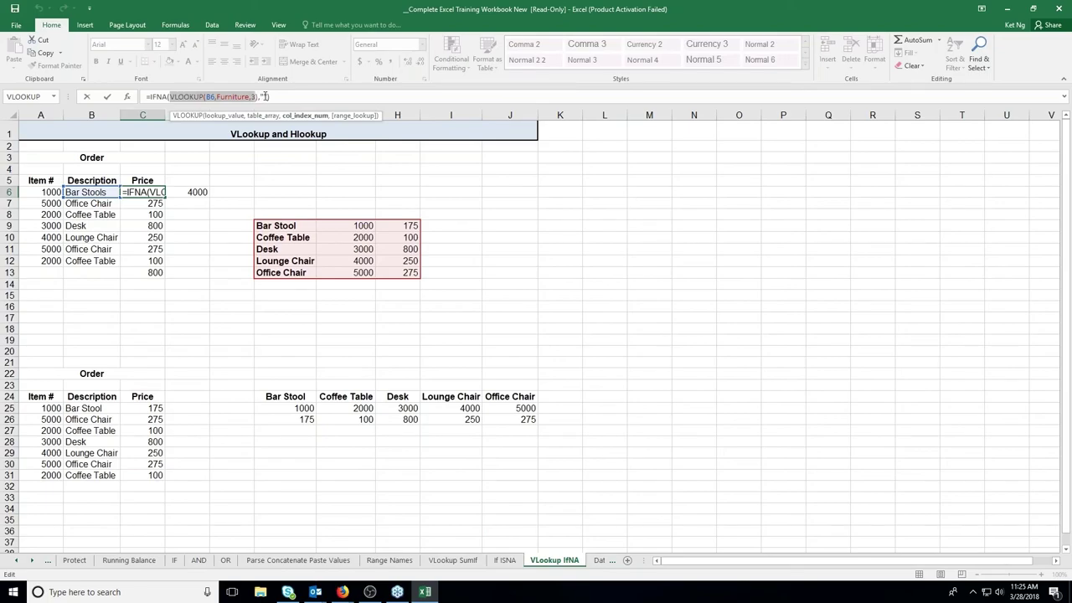
key("ctrl+Return")
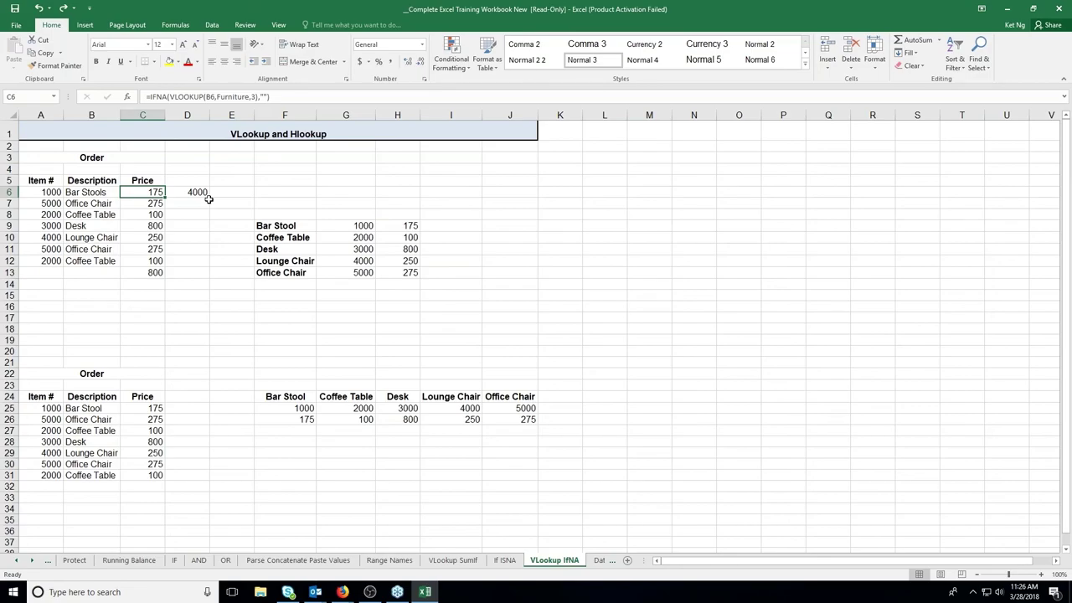
Go to the VLookup SumIf sheet and inspect the criterion in D6 and the SUMIF formula's ranges in C13.
left_click(201, 193)
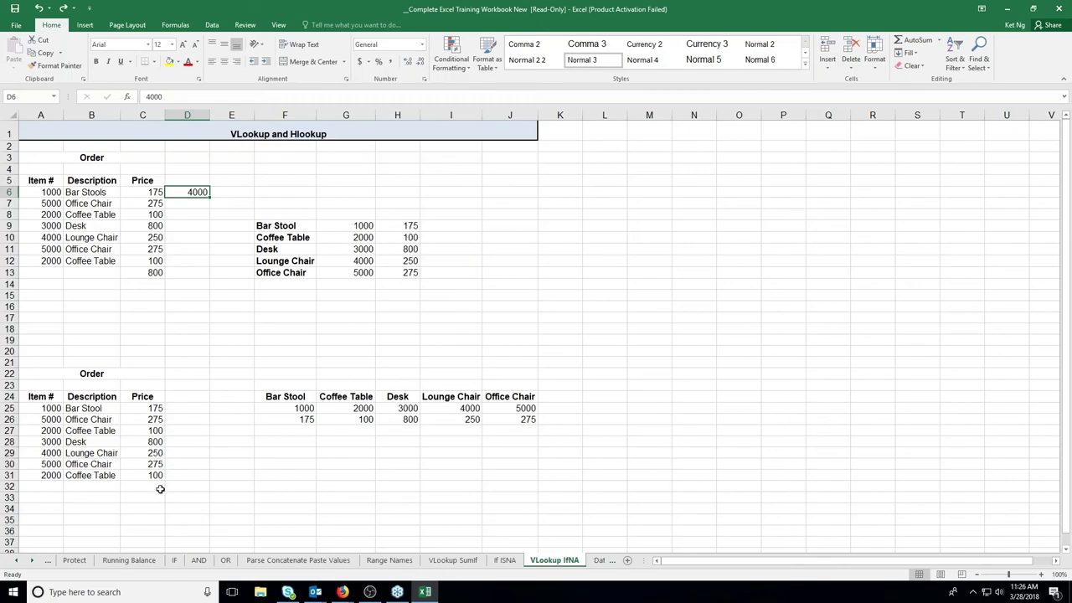
left_click(452, 560)
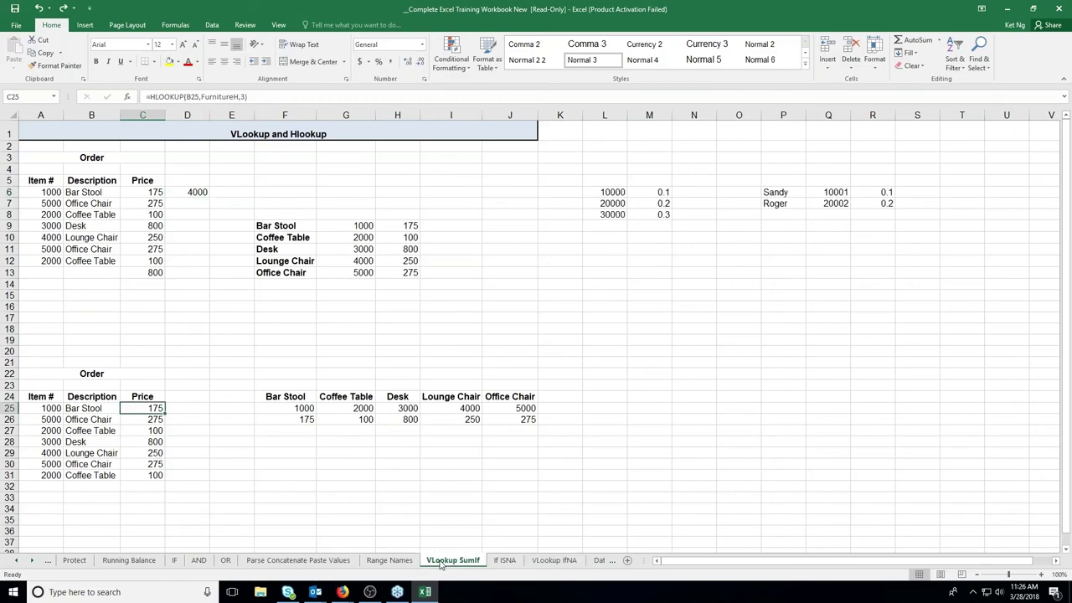
left_click(188, 192)
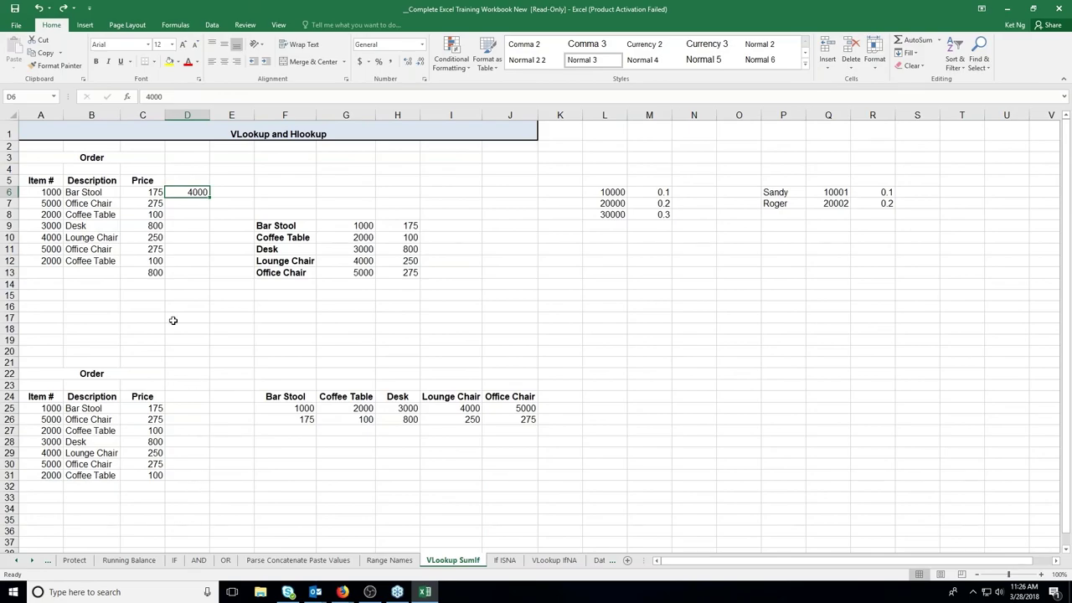
left_click(145, 273)
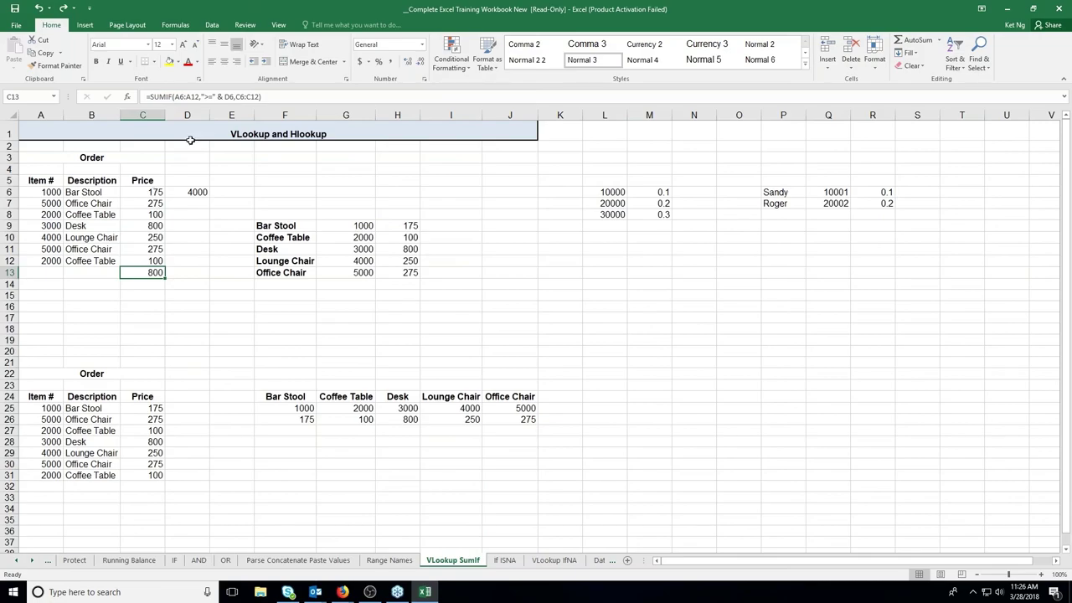
double_click(155, 272)
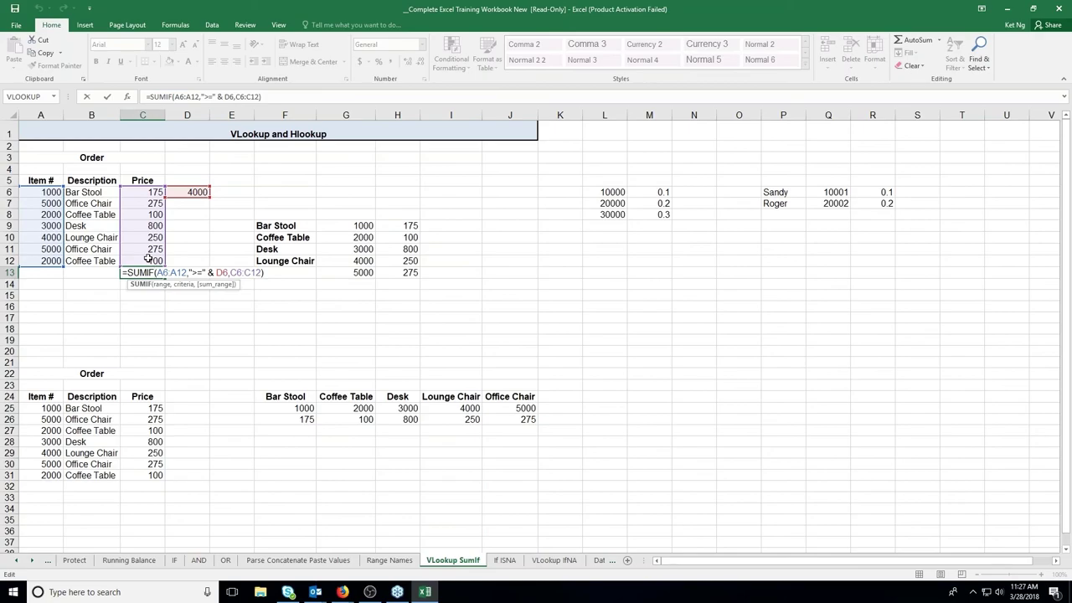
key("Return")
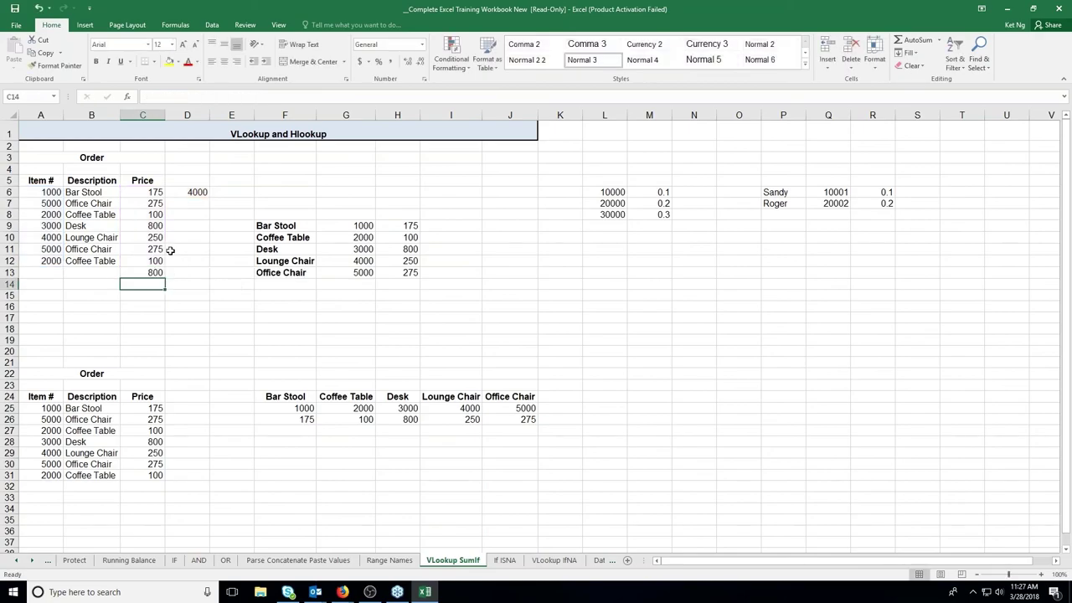
Compare the criterion in D6 with the order's item numbers and prices, and review the SUMIF total in C13.
left_click(192, 192)
left_click(44, 237)
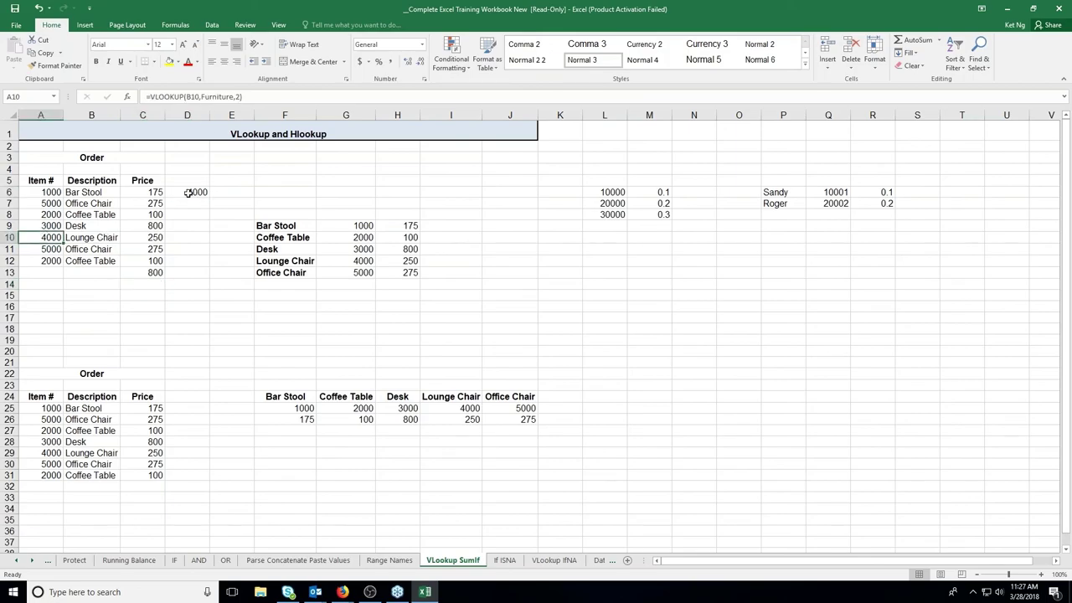
left_click(155, 226)
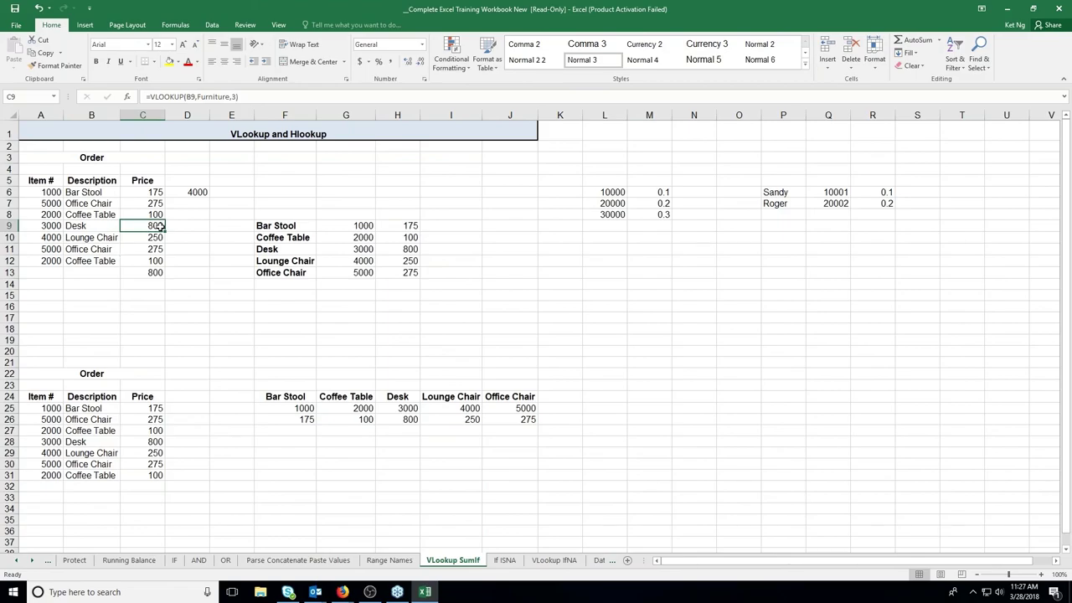
left_click(157, 273)
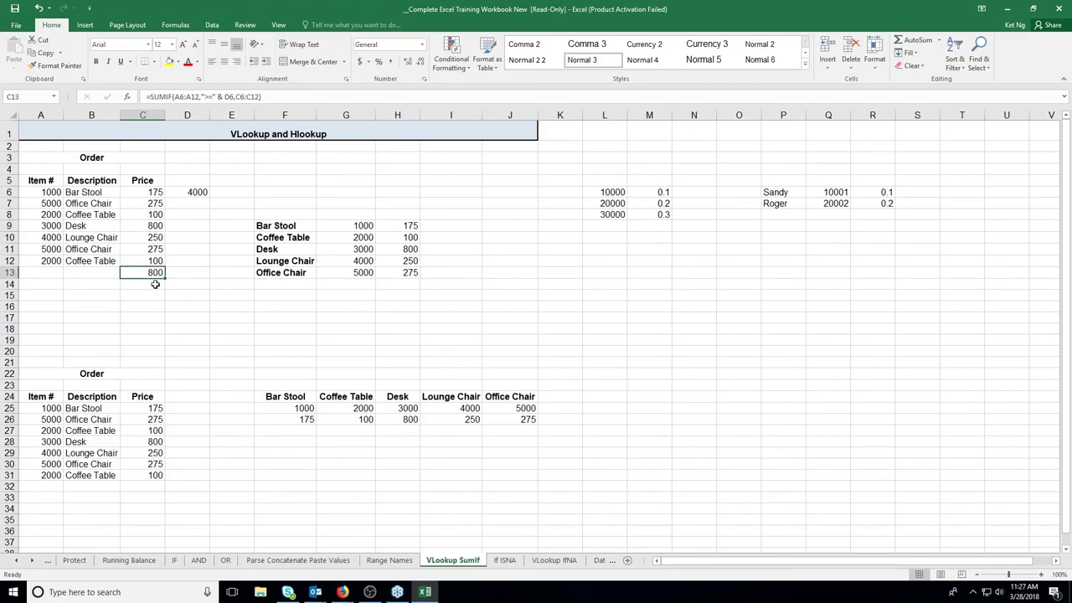
Copy the Lounge Chair description from B10 over B8, and clear the SUMIF formula in C13.
left_click(92, 237)
left_click_drag(92, 238, 93, 216, "ctrl")
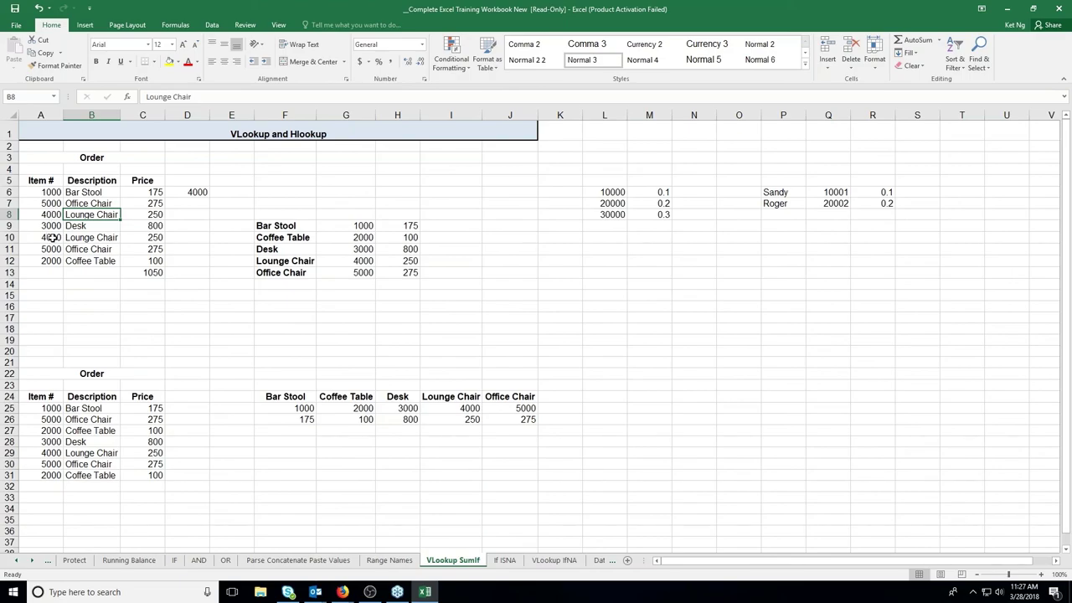
left_click(137, 273)
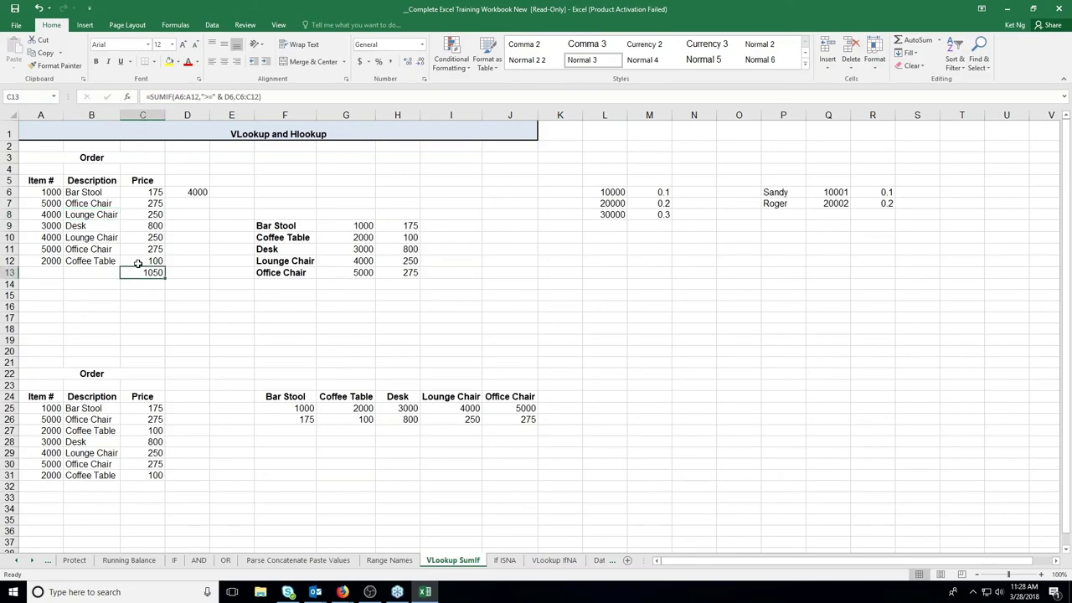
key("Delete")
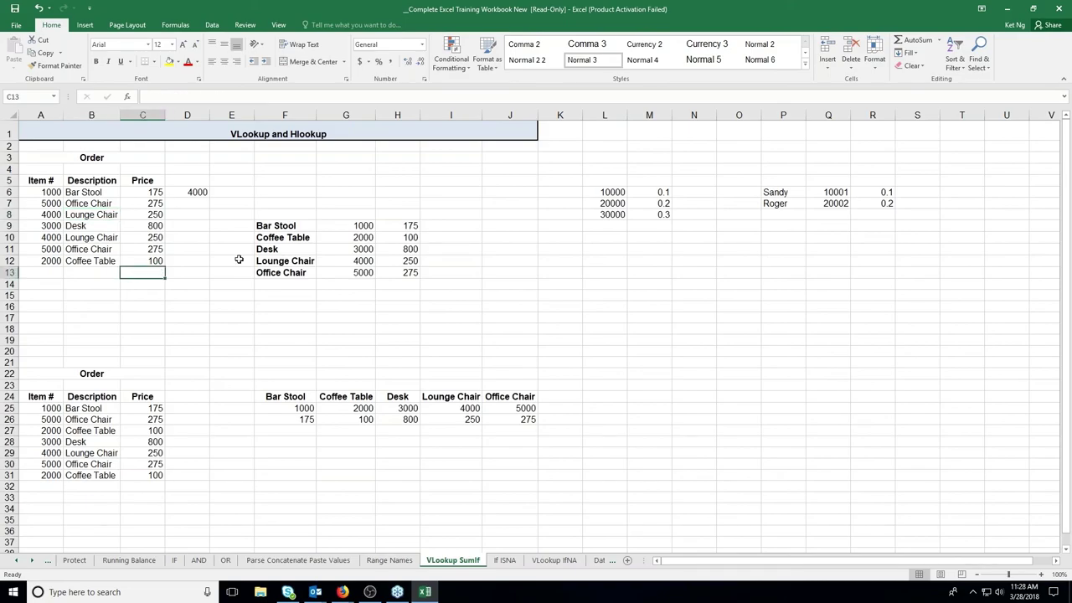